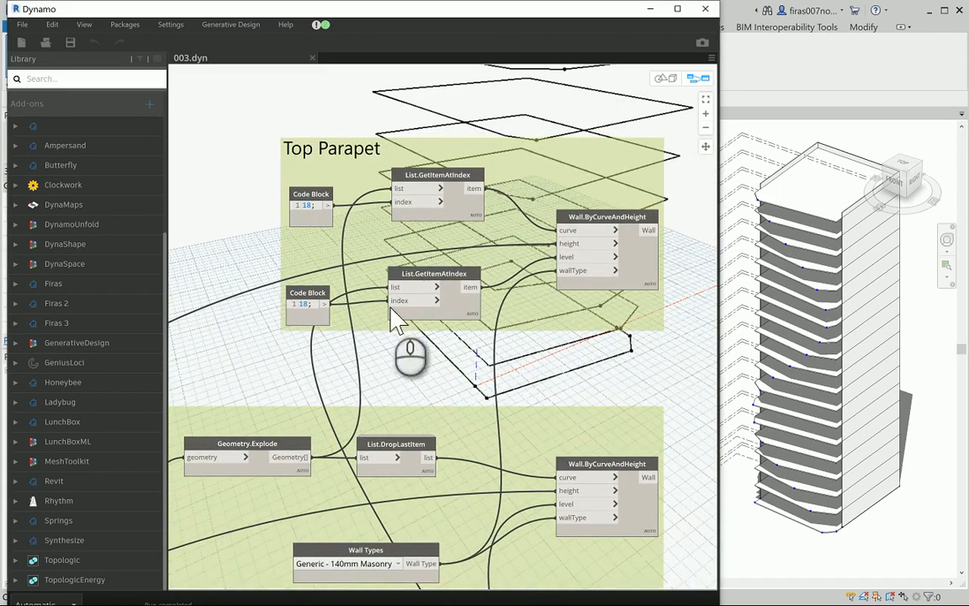
- Add a List.LastItem node directly below the lower List.GetItemAtIndex node of the Top Parapet group
scroll(381, 354, up, 2)
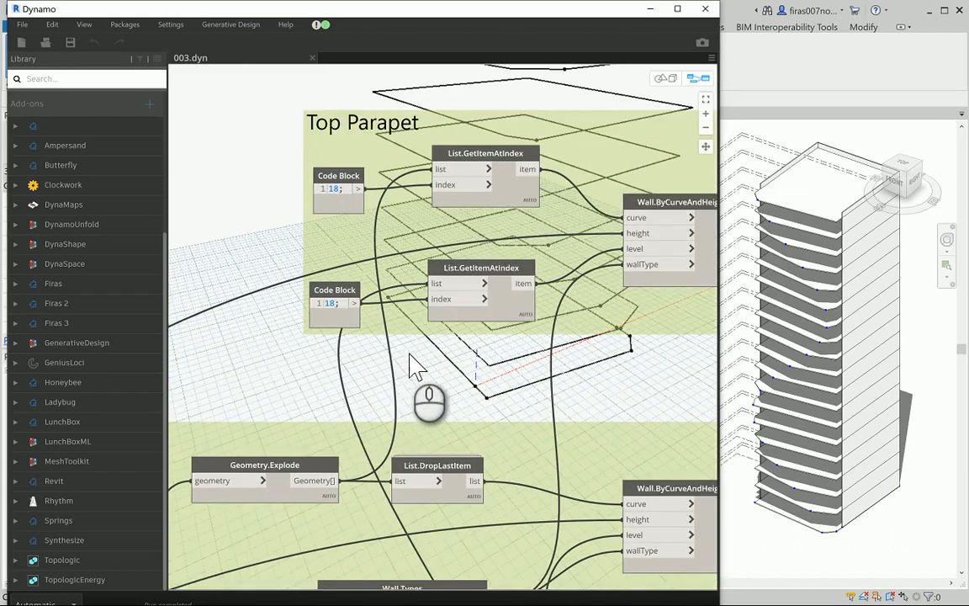
mouse_move(440, 325)
middle_down()
mouse_move(444, 340)
mouse_move(438, 318)
middle_up()
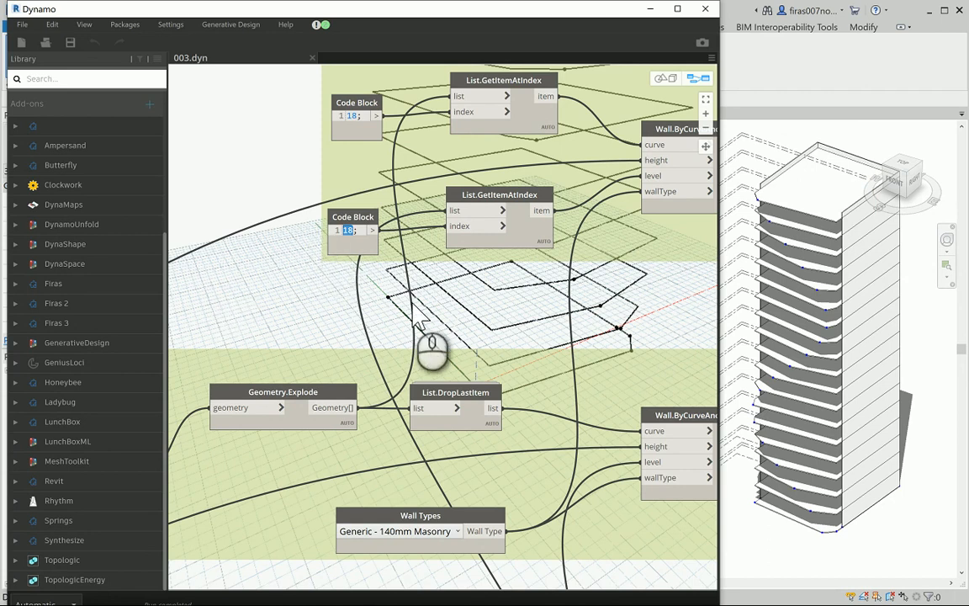
click(452, 293)
right_click(452, 295)
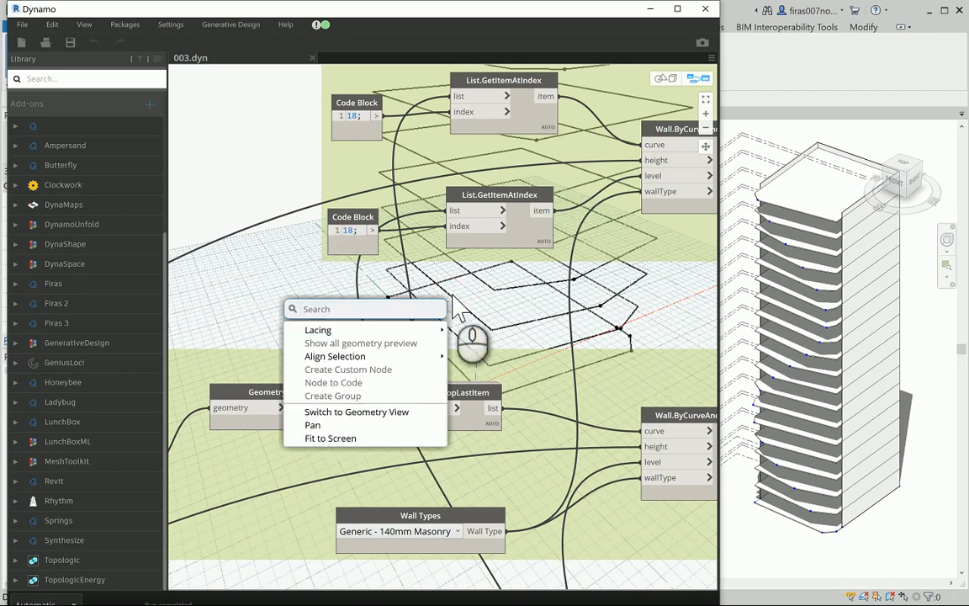
text(list)
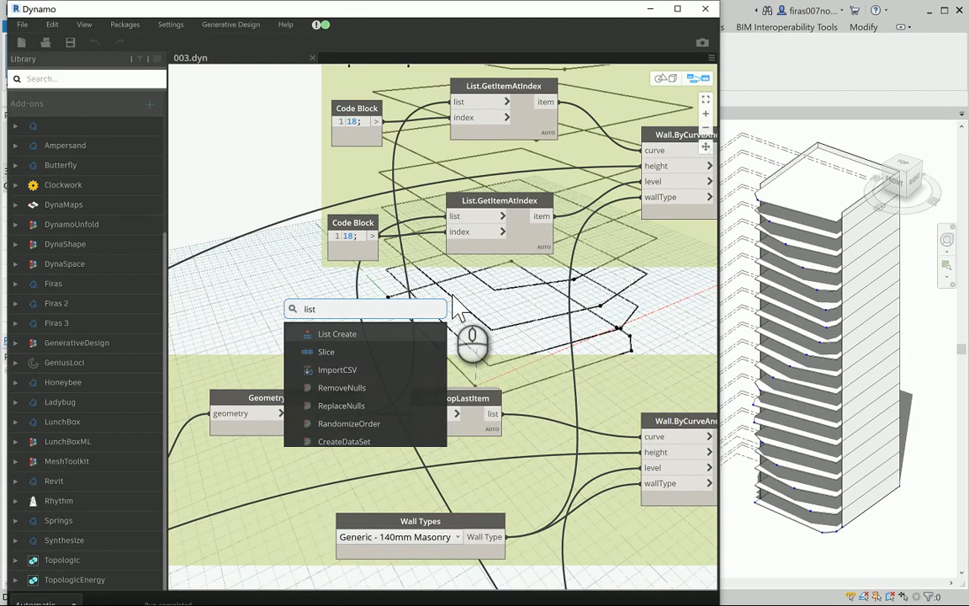
text(.last)
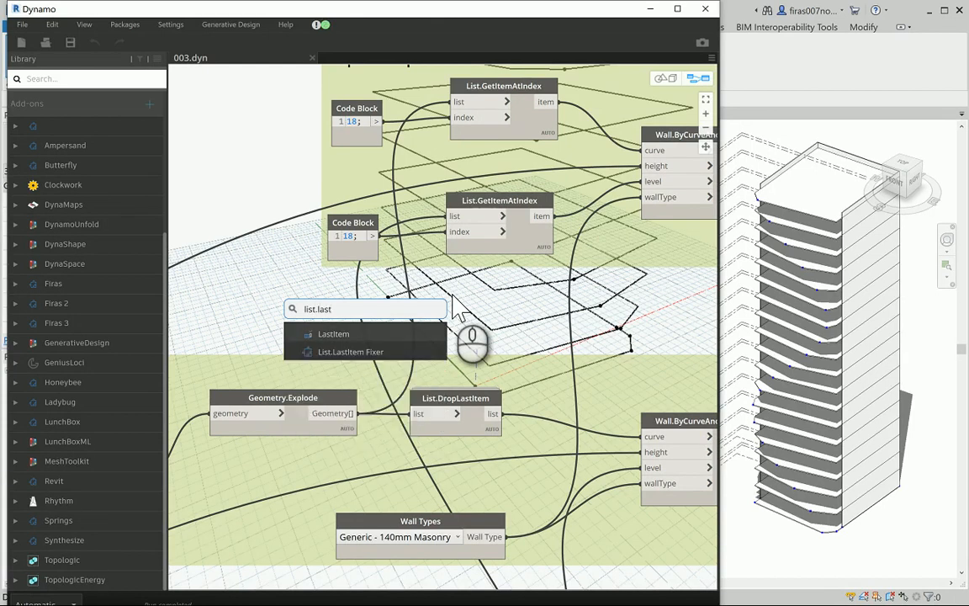
click(379, 335)
drag(523, 301, 528, 294)
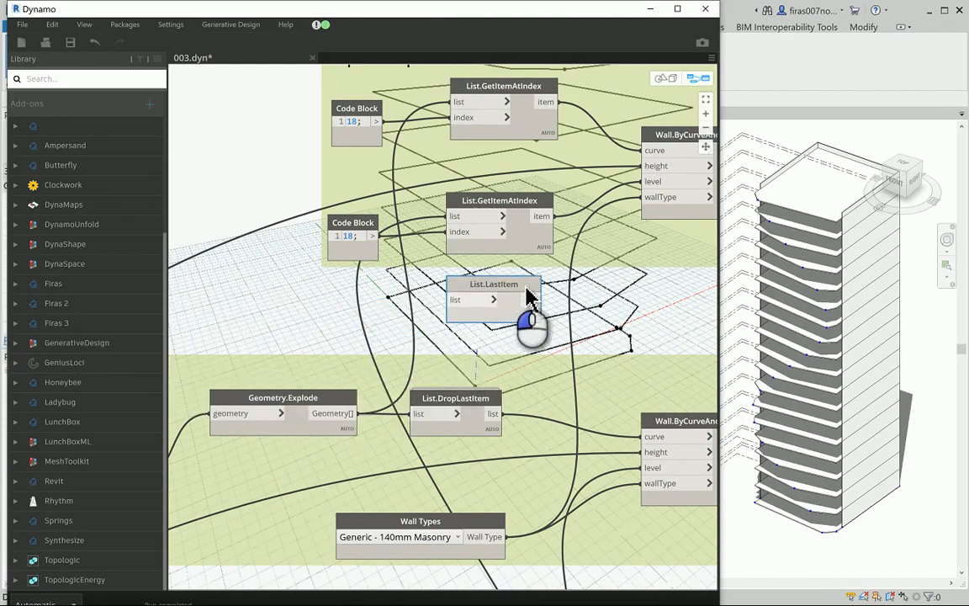
- Move the level list connection from the lower List.GetItemAtIndex to List.LastItem, and feed its last output to the parapet wall's level input
click(456, 216)
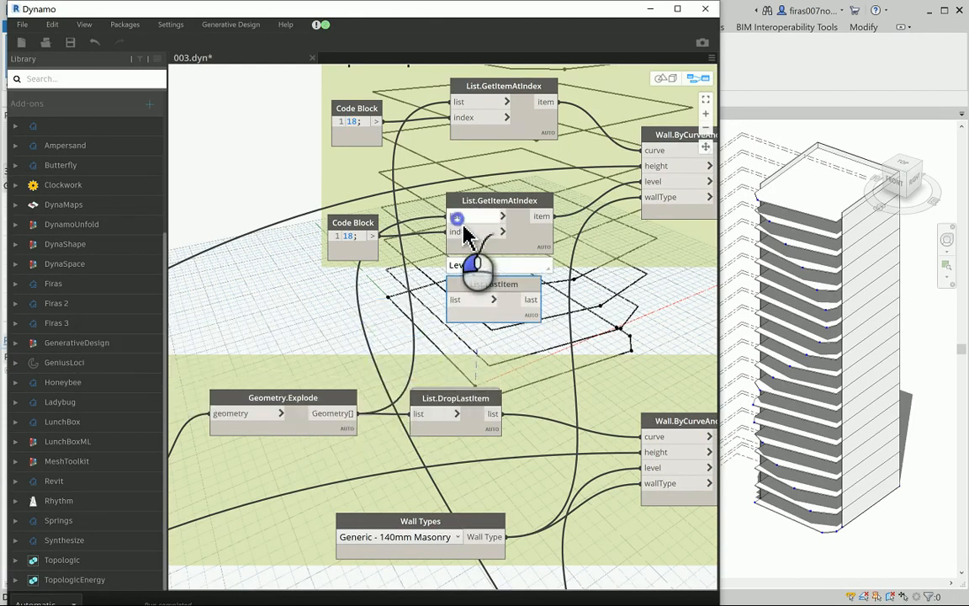
click(457, 301)
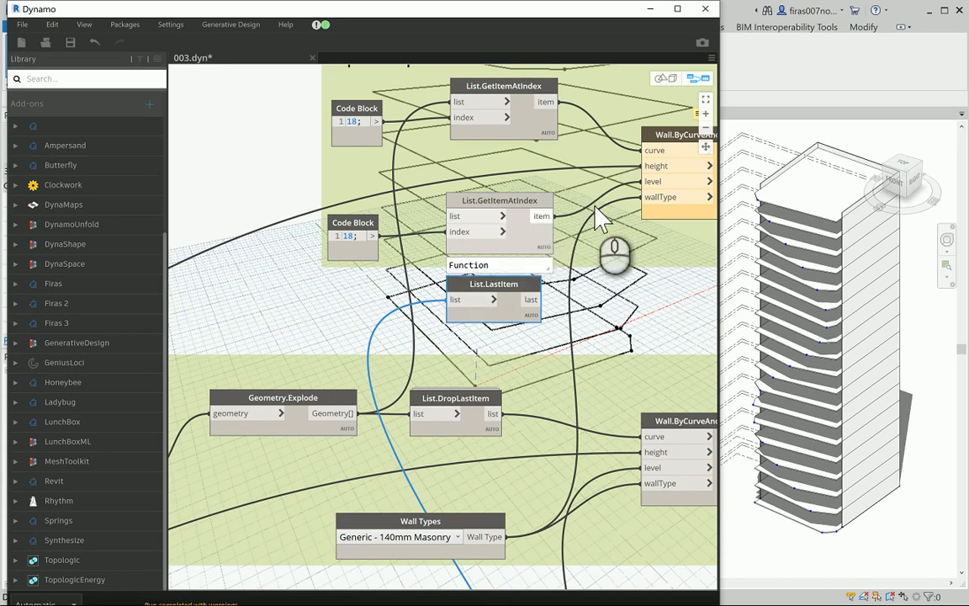
shift+drag(557, 227, 532, 300)
- Delete the bypassed lower List.GetItemAtIndex node and its 18 Code Block
click(503, 220)
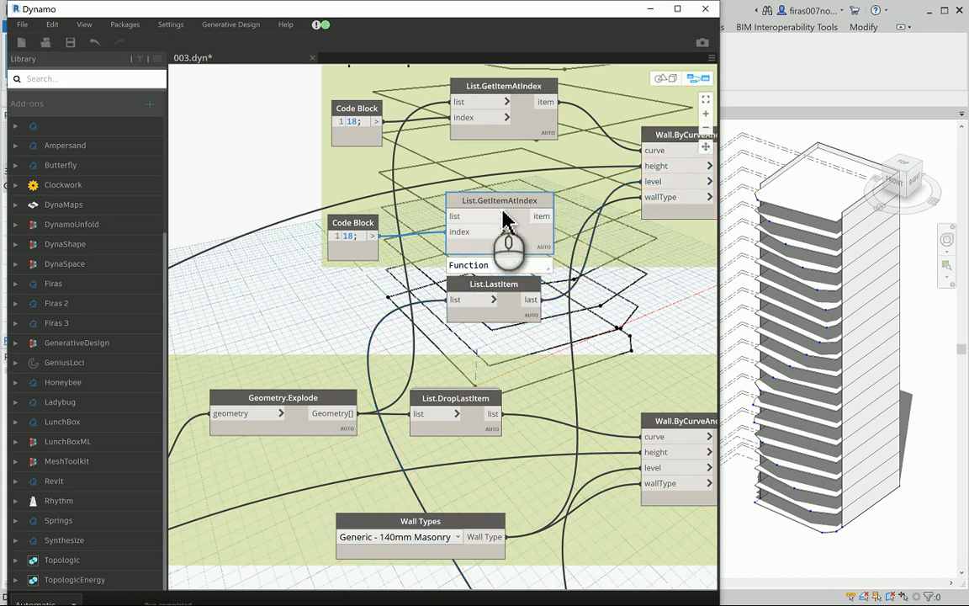
key(Delete)
click(360, 237)
key(Delete)
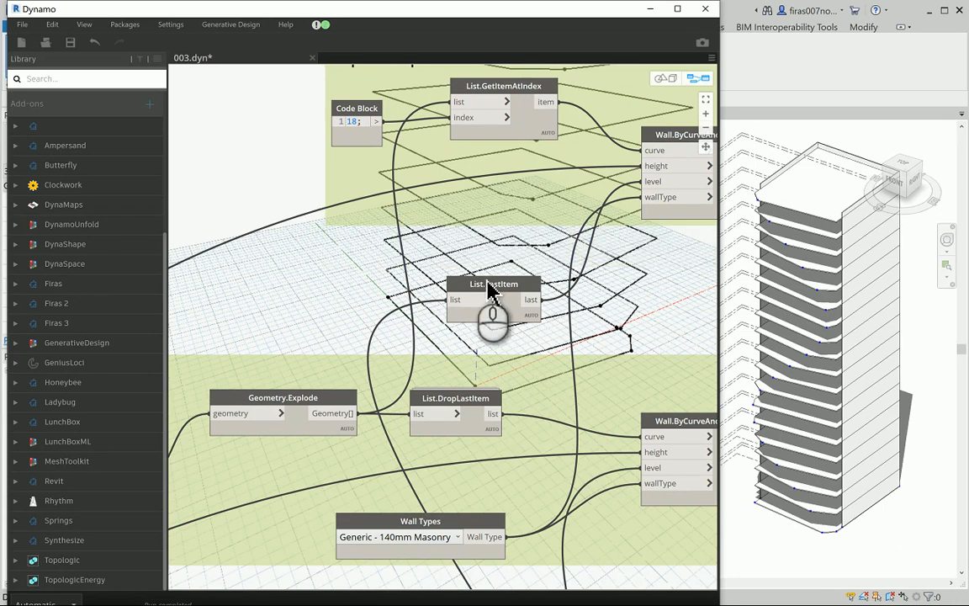
- Duplicate List.LastItem and use the copy to route the Geometry.Explode output into the parapet wall's curve input in place of List.GetItemAtIndex
click(482, 284)
key(ctrl+c)
key(ctrl+v)
drag(482, 280, 481, 165)
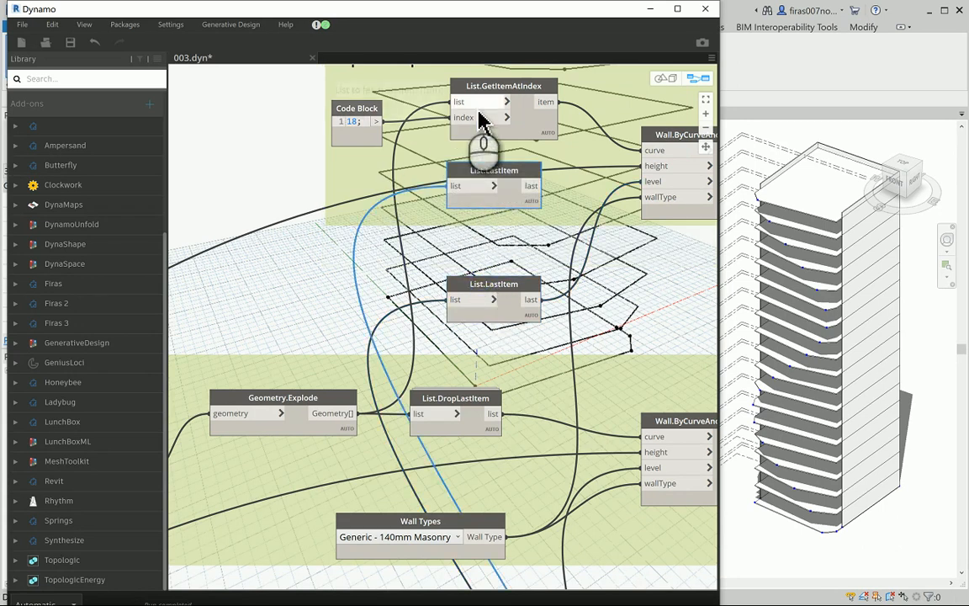
click(462, 102)
click(457, 188)
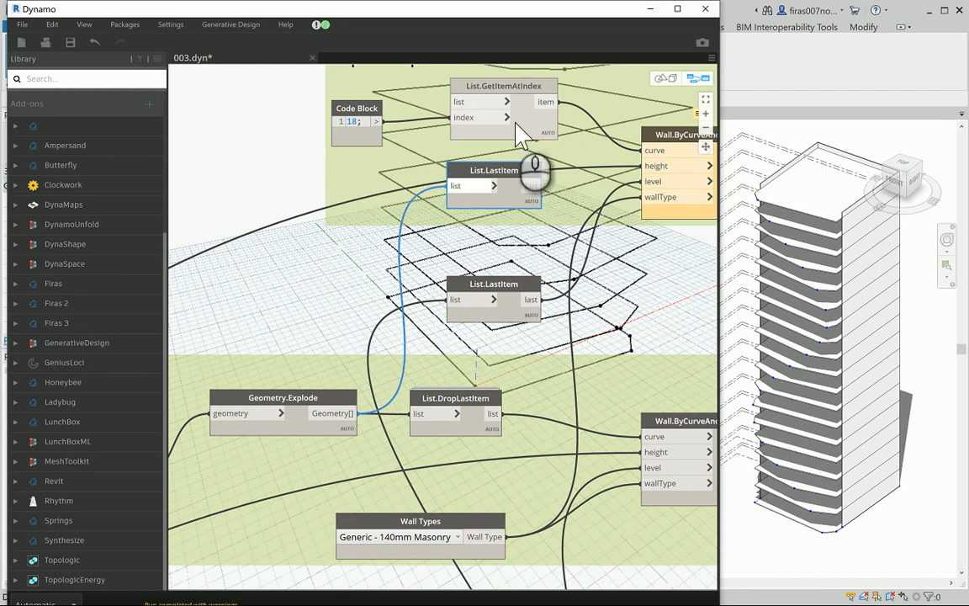
click(533, 186)
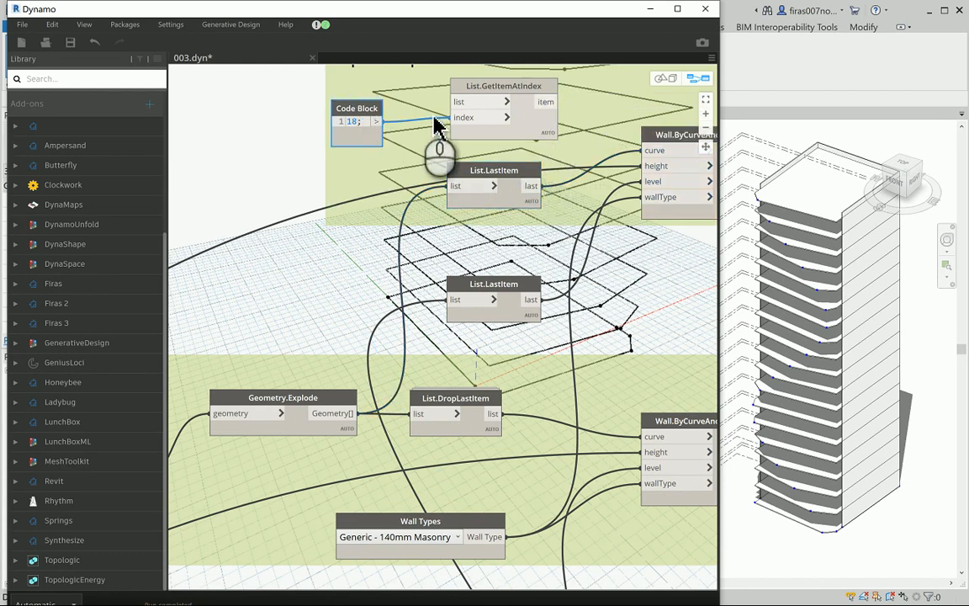
- Delete the remaining 18 Code Block and List.GetItemAtIndex node from the Top Parapet group
key(Delete)
click(503, 92)
key(Delete)
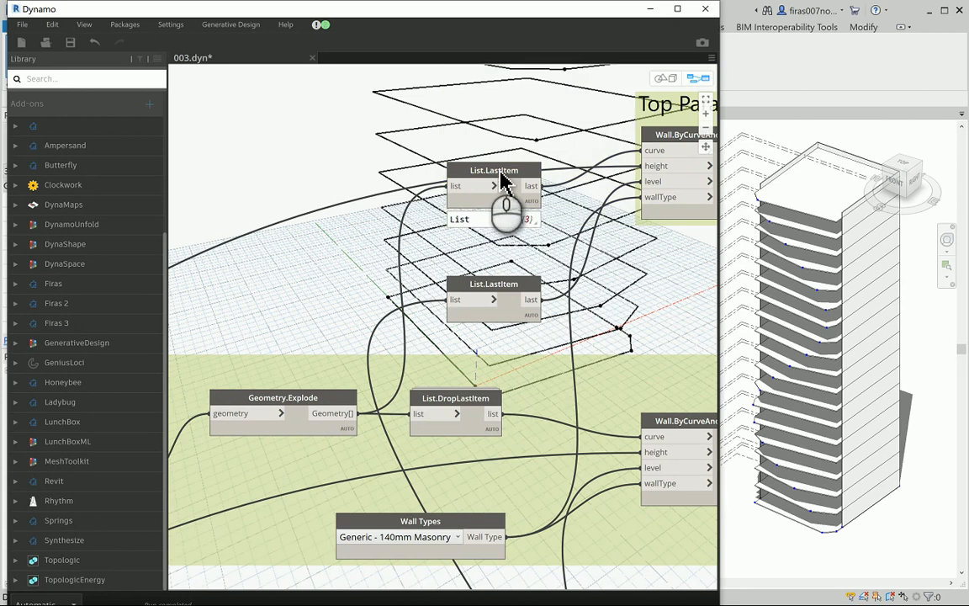
- Stack the two List.LastItem nodes beside the parapet Wall.ByCurveAndHeight node and add them to the Top Parapet group
drag(503, 201, 502, 141)
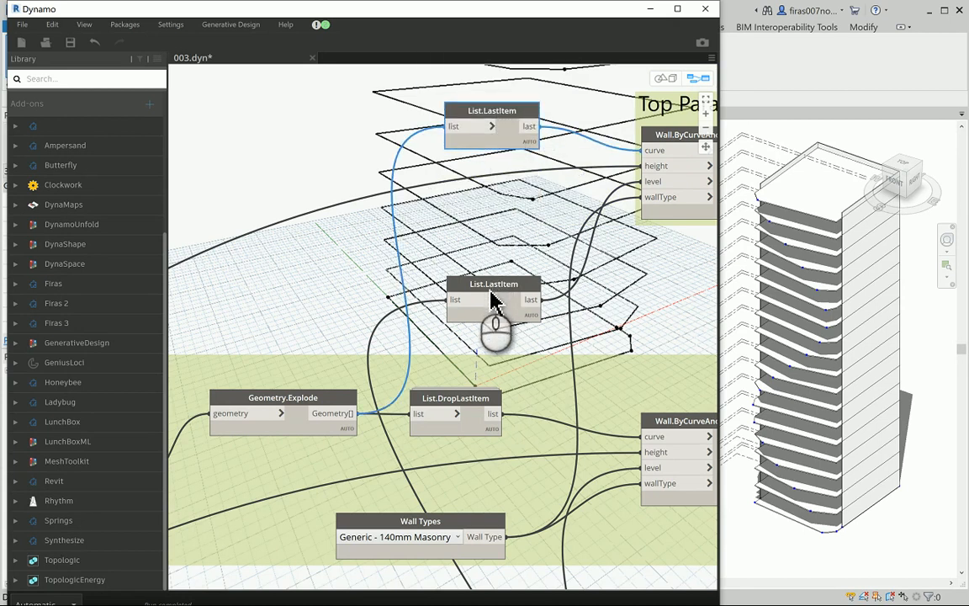
drag(493, 299, 494, 190)
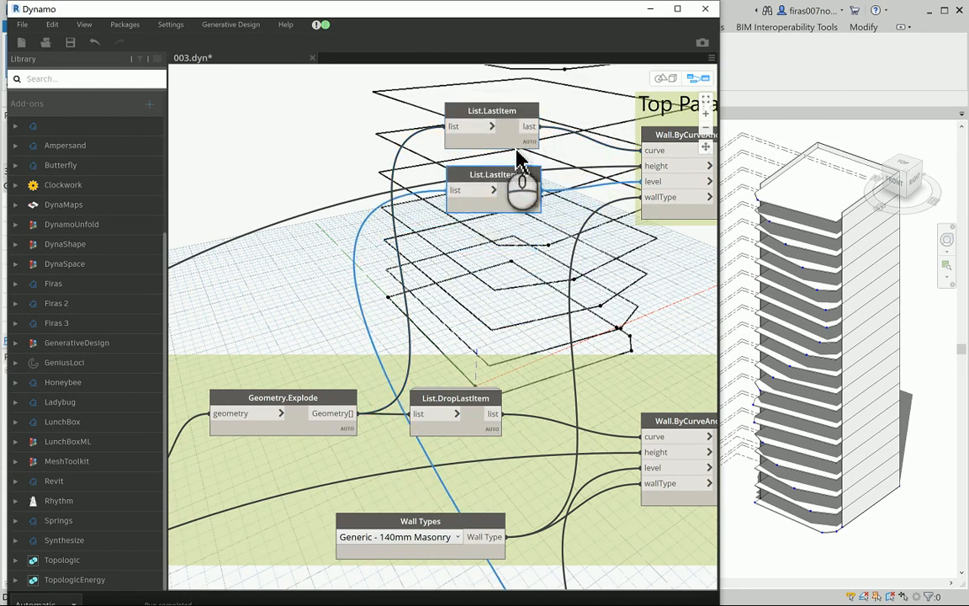
click(679, 141)
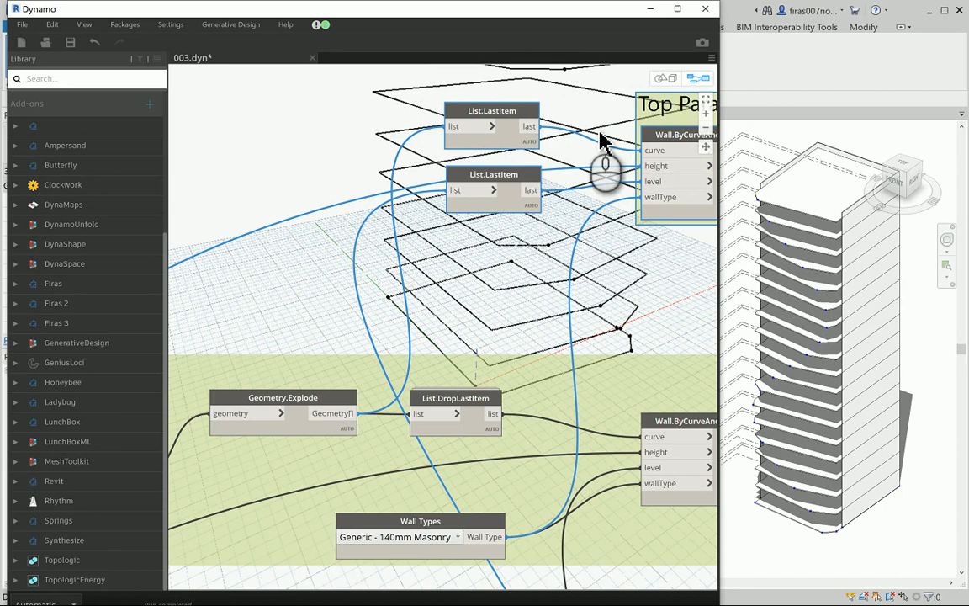
right_click(519, 126)
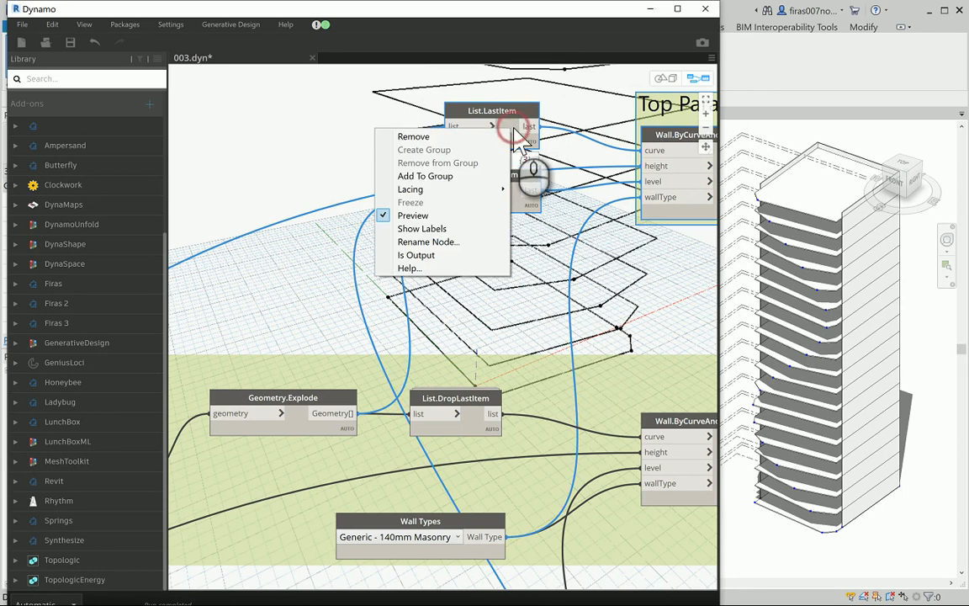
click(451, 178)
click(337, 173)
- Move the Top Parapet group down, closer to the back walls group
scroll(330, 206, down, 3)
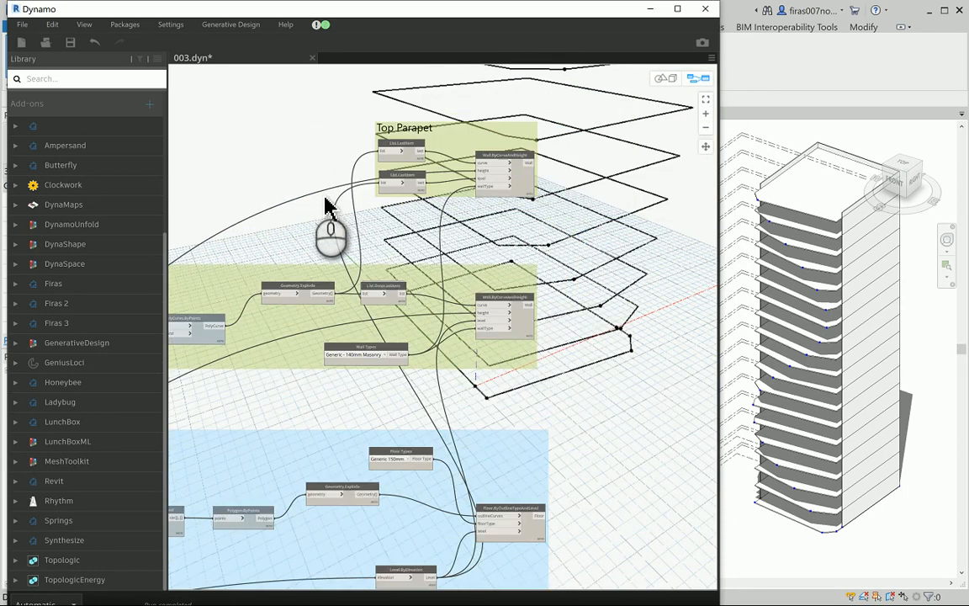
drag(467, 154, 469, 179)
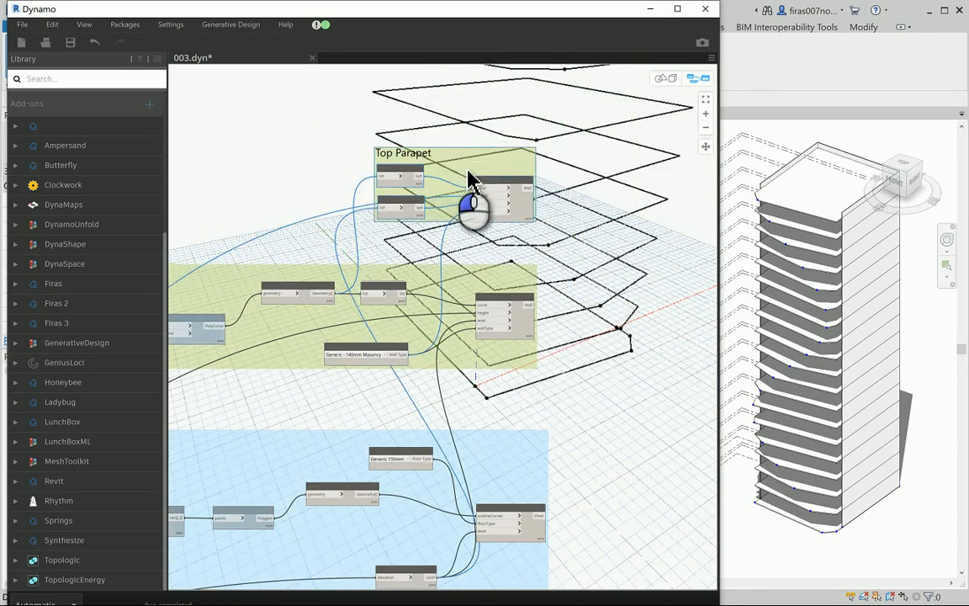
click(302, 200)
- Copy the List Create, Geometry.Translate and List.Transpose nodes of the Floor Generator group into the empty space below it
scroll(525, 156, down, 6)
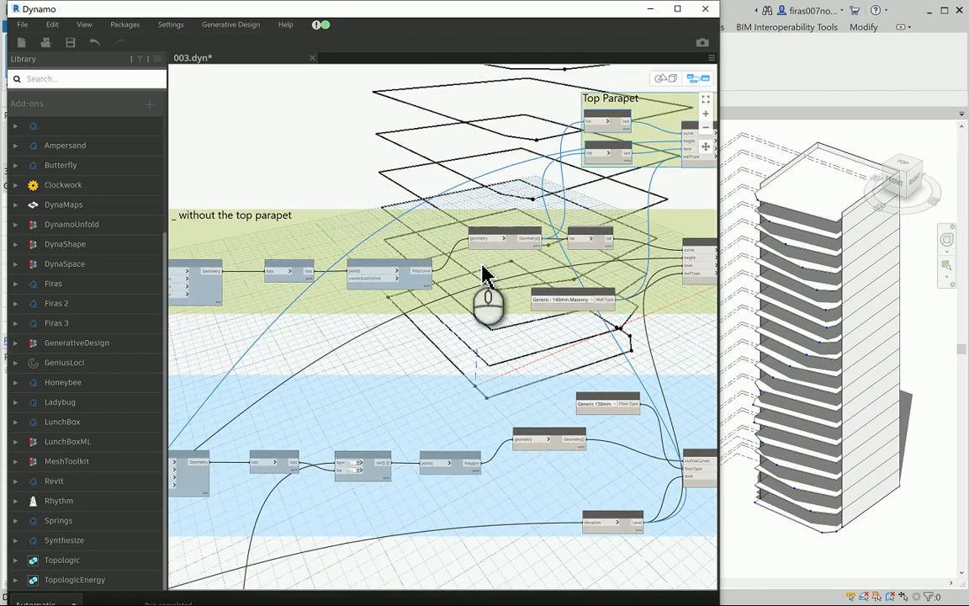
scroll(425, 281, up, 3)
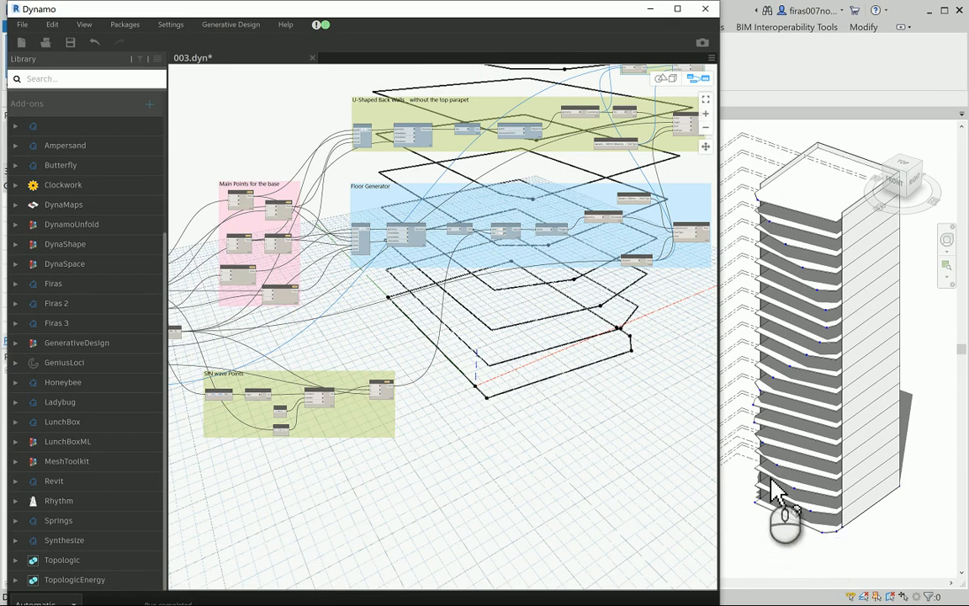
scroll(420, 273, up, 2)
scroll(337, 229, up, 2)
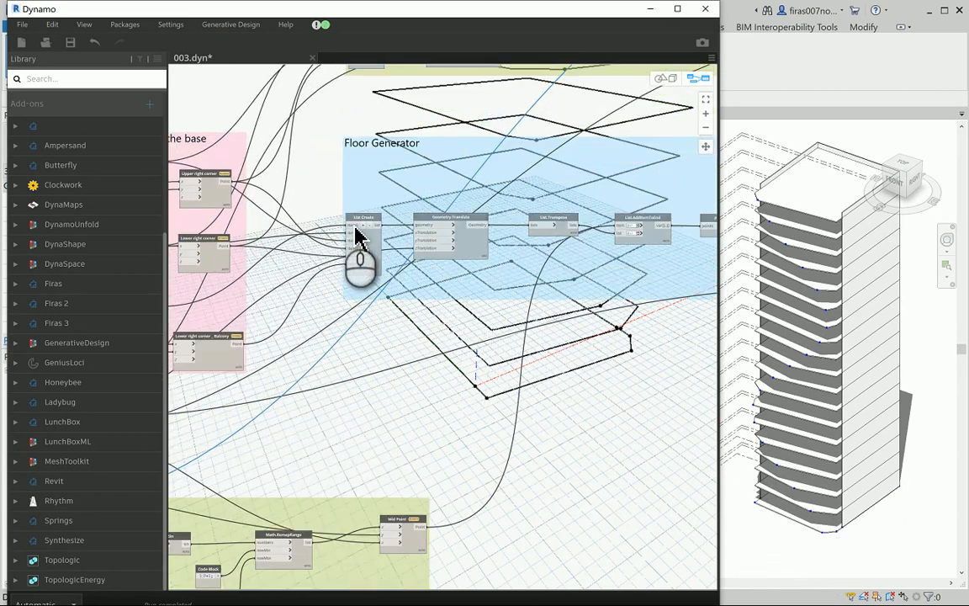
middle_drag(322, 191, 300, 170)
drag(296, 157, 580, 323)
ctrl+drag(447, 225, 451, 378)
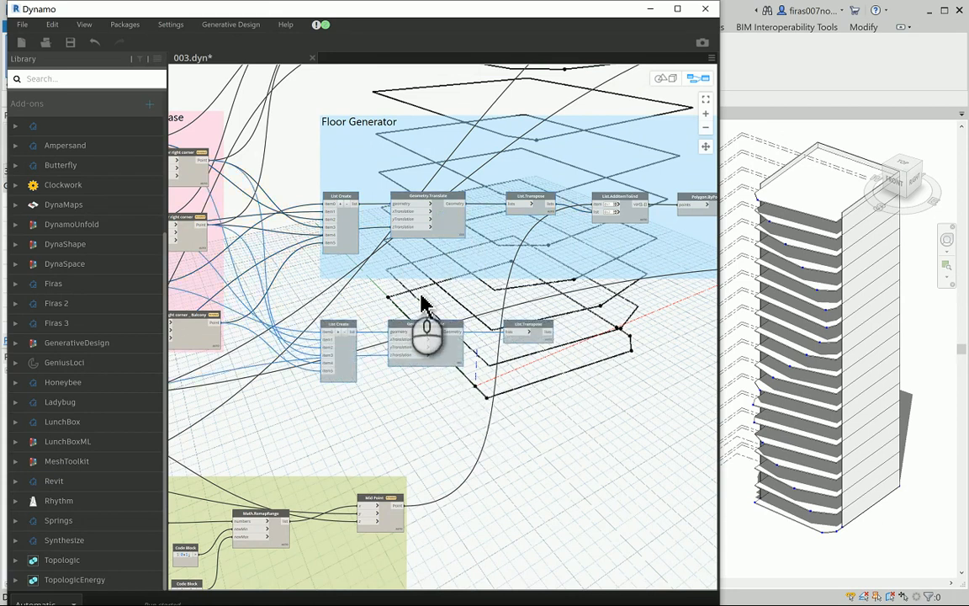
- Clear the copied List Create node's incoming connections and give it four empty inputs, item0 to item3
scroll(318, 392, up, 3)
scroll(361, 307, up, 4)
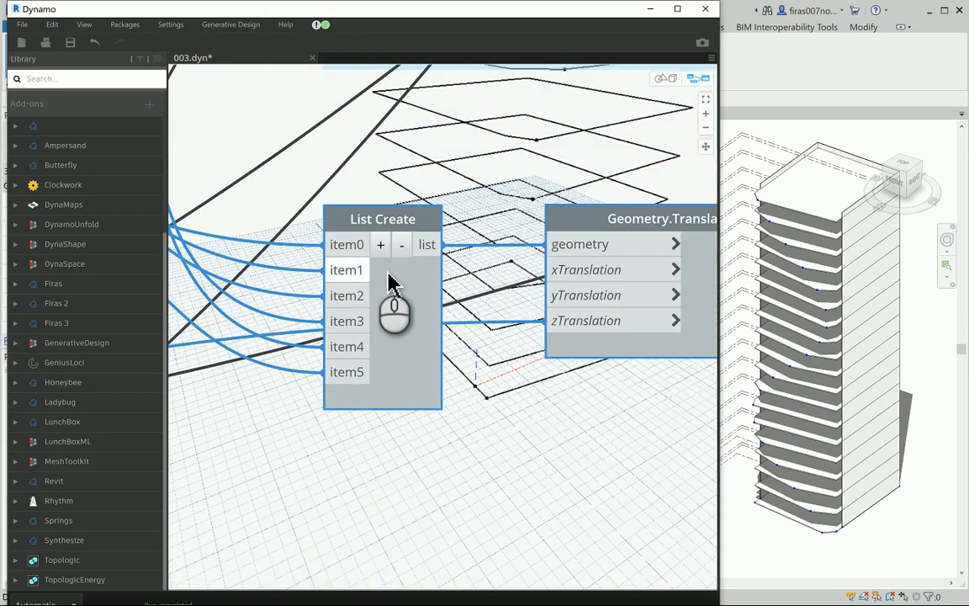
click(399, 246)
triple_click(401, 244)
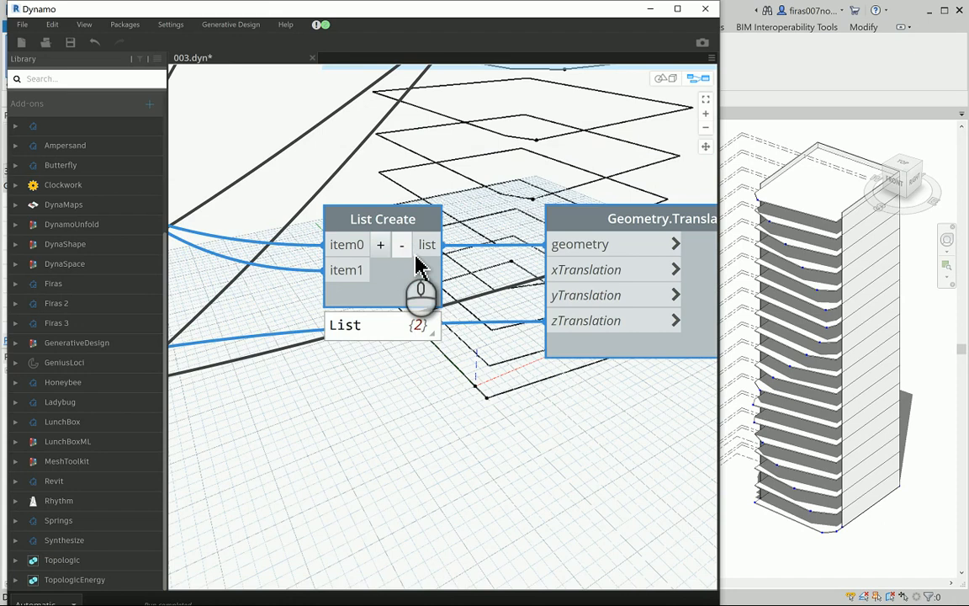
click(401, 245)
drag(347, 245, 315, 255)
click(382, 245)
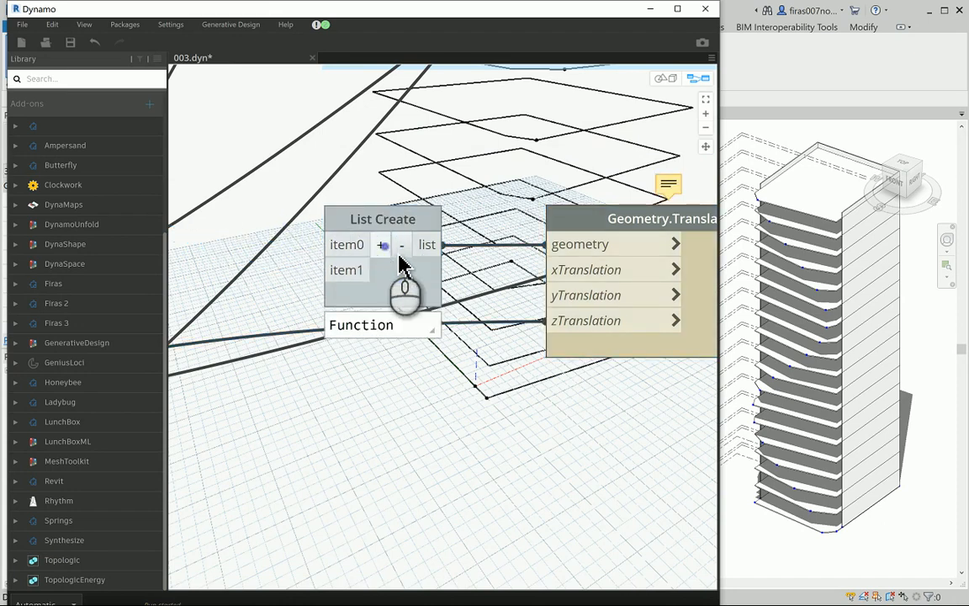
click(383, 245)
click(383, 245)
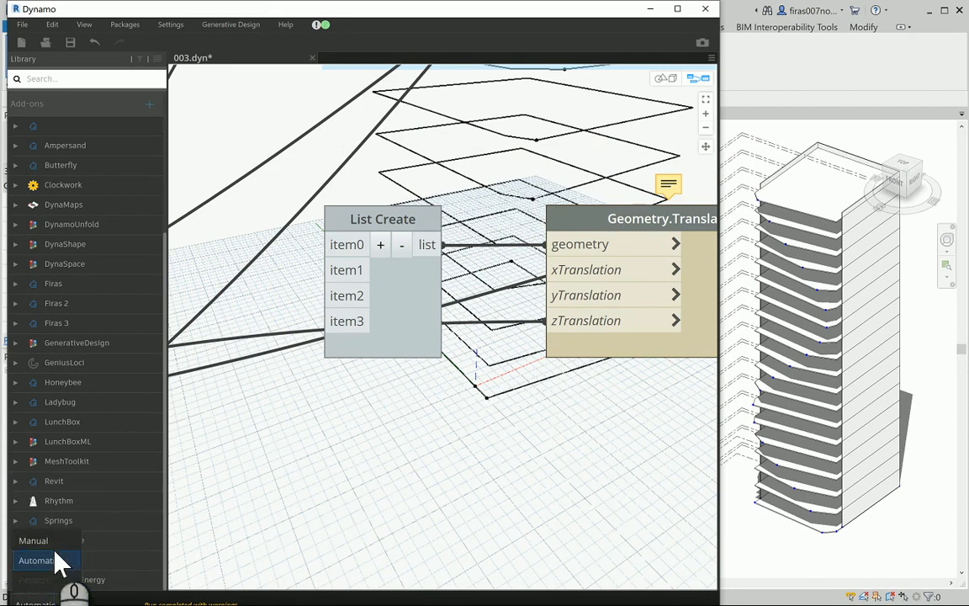
- Switch the graph's run mode to Manual and reposition the Dynamo window so its run controls are in view beside the Revit model
click(190, 322)
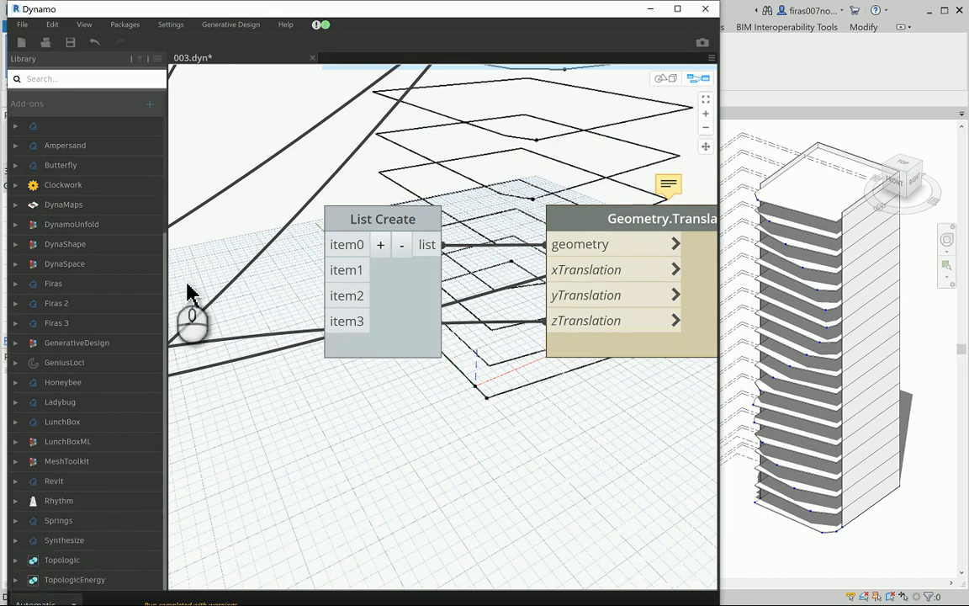
drag(271, 10, 251, 10)
double_click(251, 11)
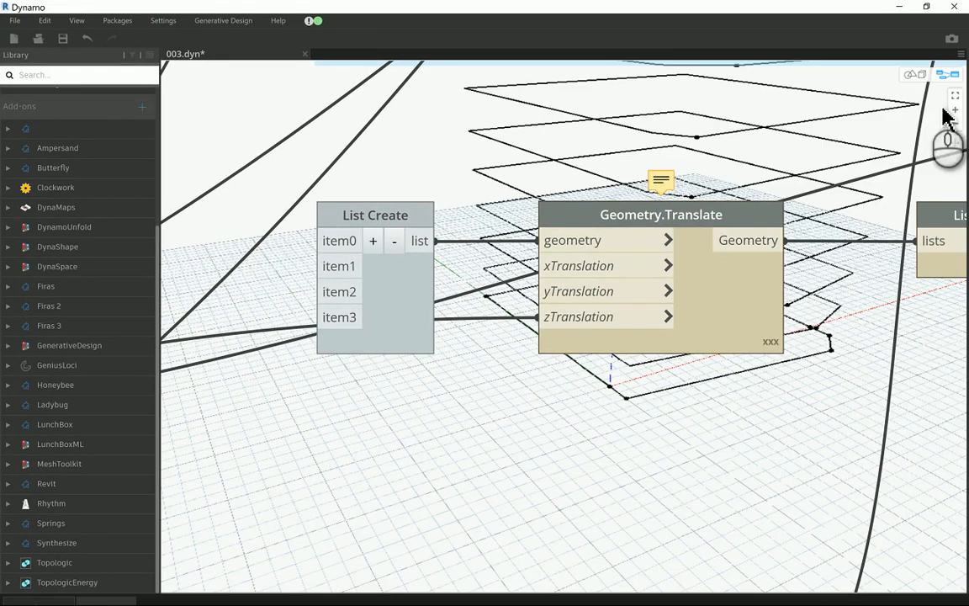
scroll(483, 273, down, 5)
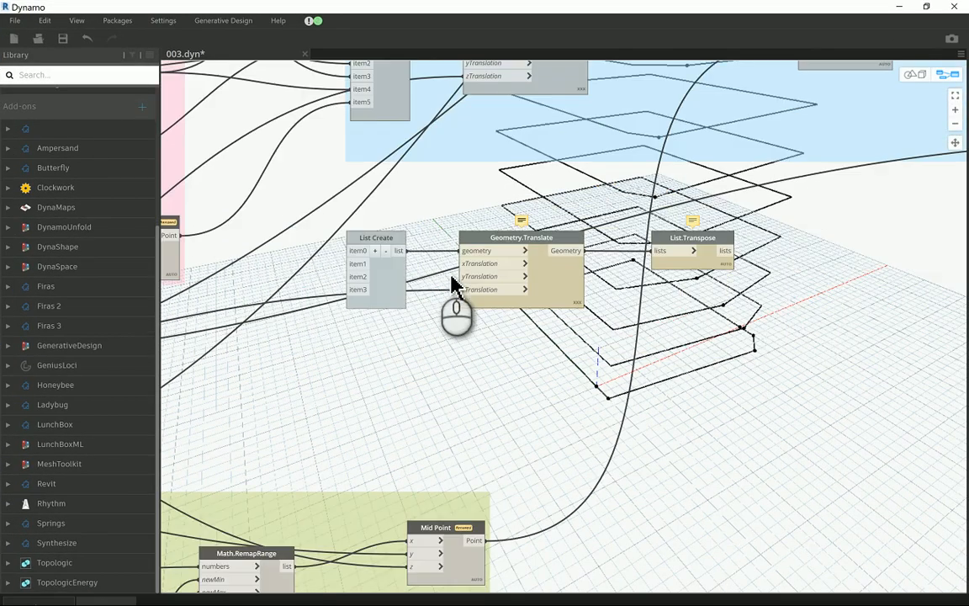
scroll(417, 353, down, 2)
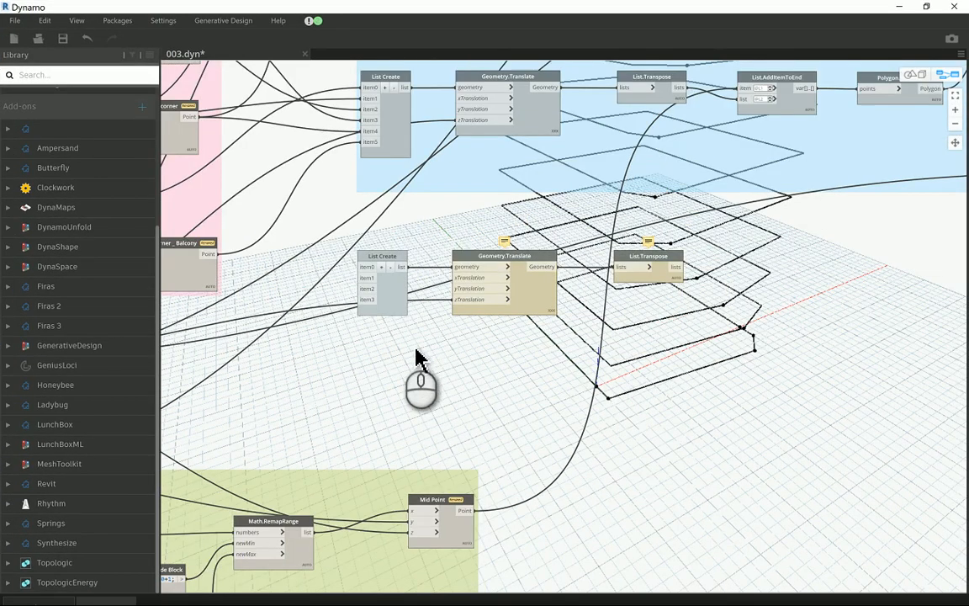
scroll(444, 303, up, 3)
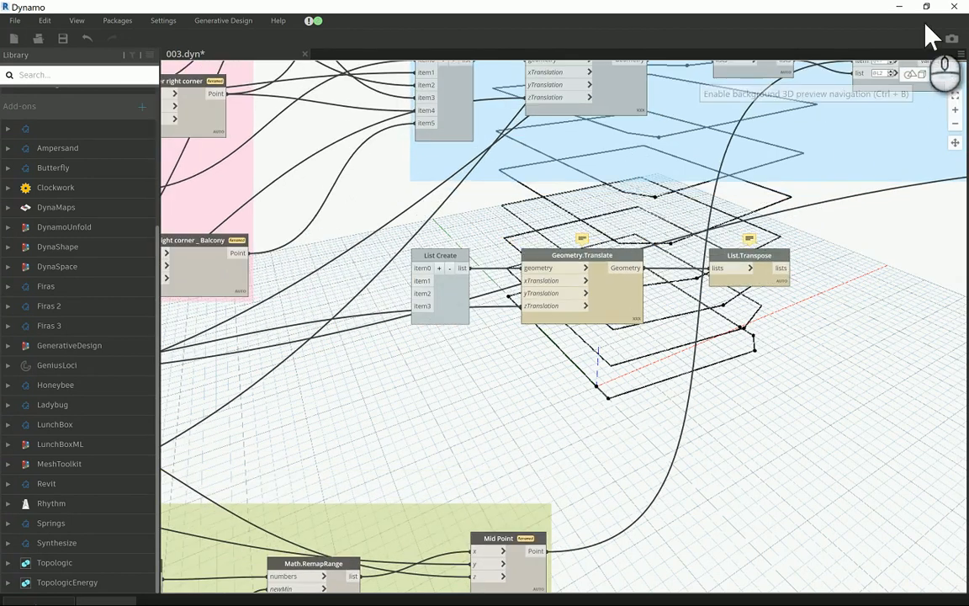
click(925, 7)
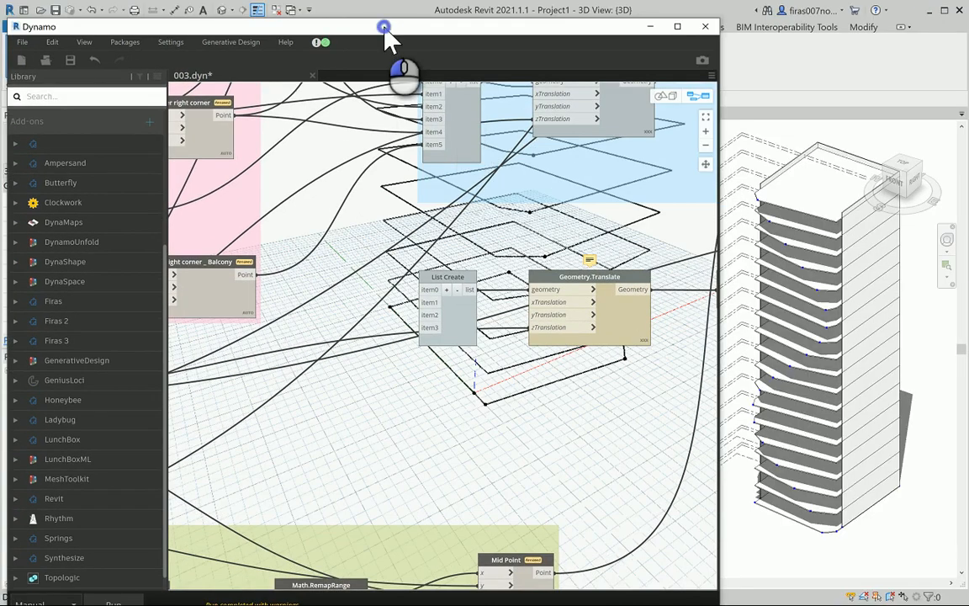
drag(385, 27, 387, 13)
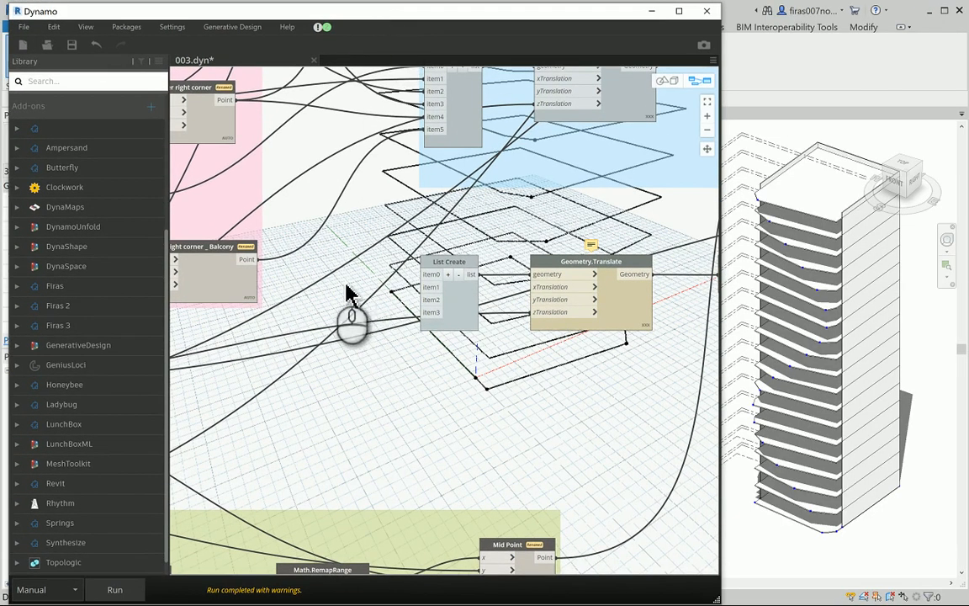
middle_drag(344, 274, 360, 220)
scroll(378, 206, down, 3)
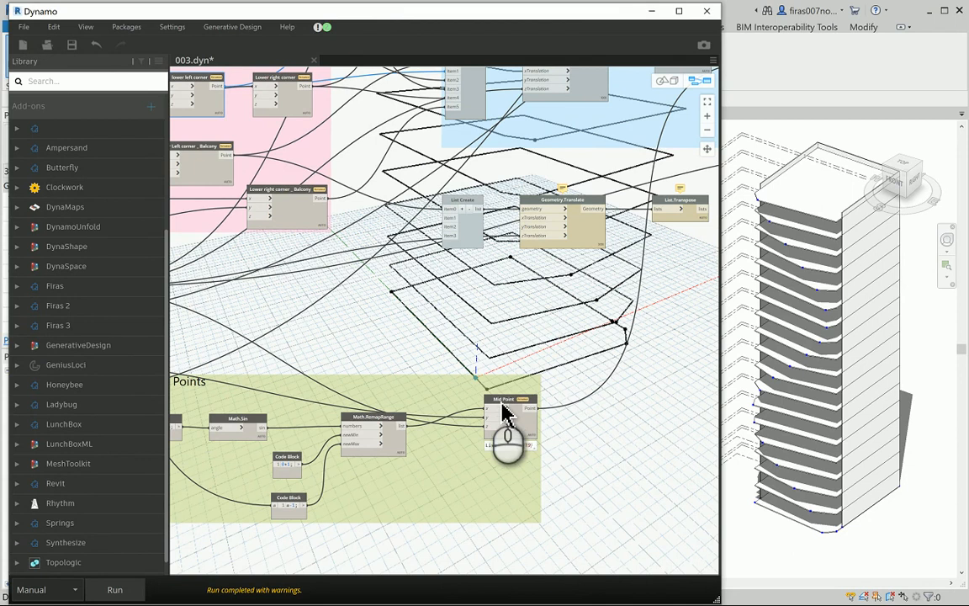
middle_drag(413, 326, 406, 334)
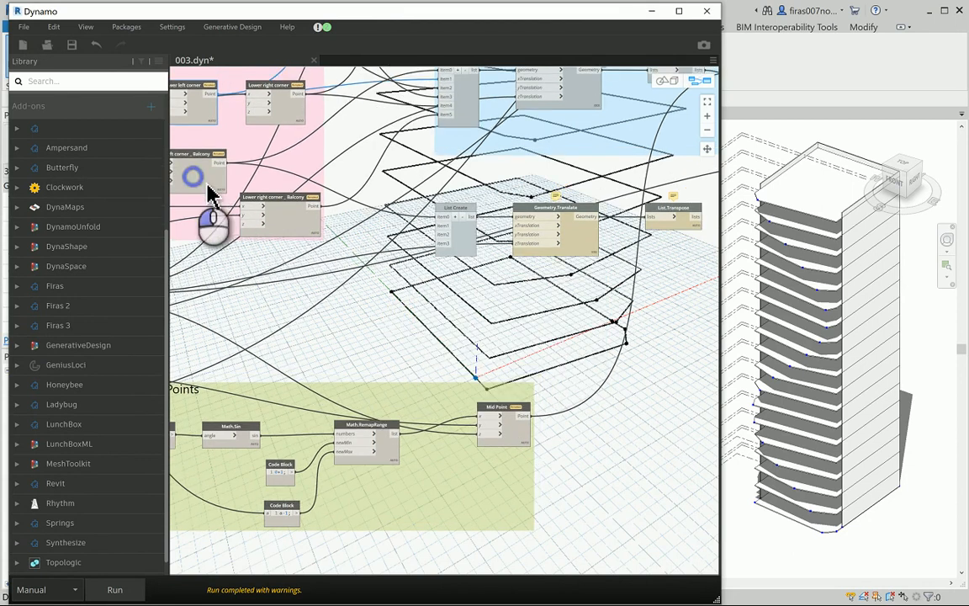
click(209, 188)
click(217, 163)
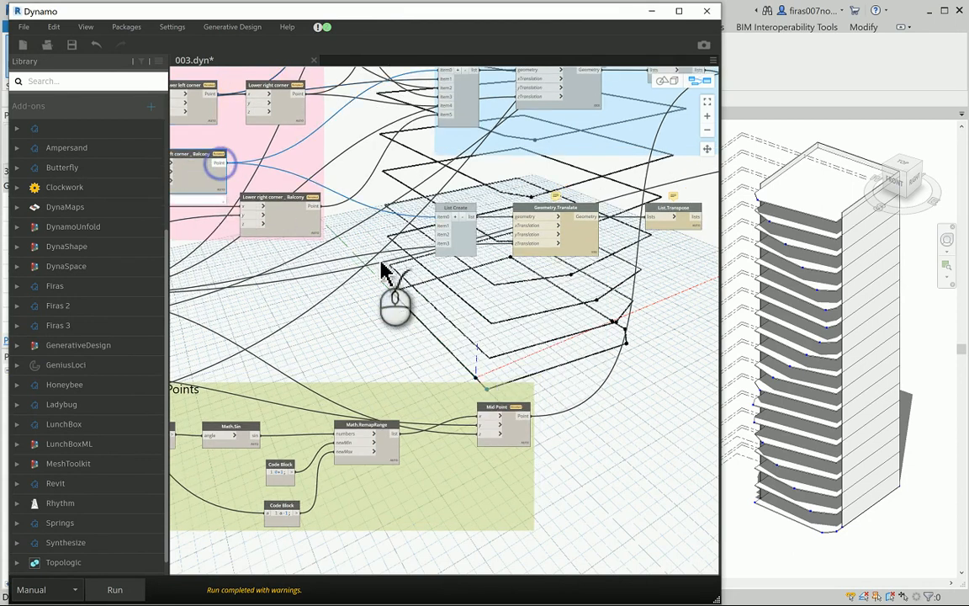
click(444, 247)
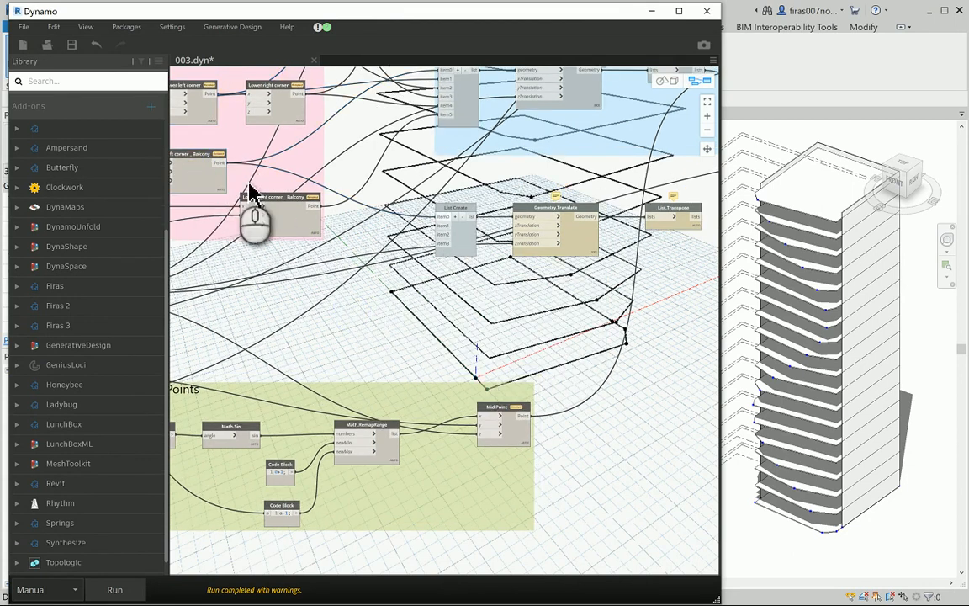
click(442, 220)
click(355, 180)
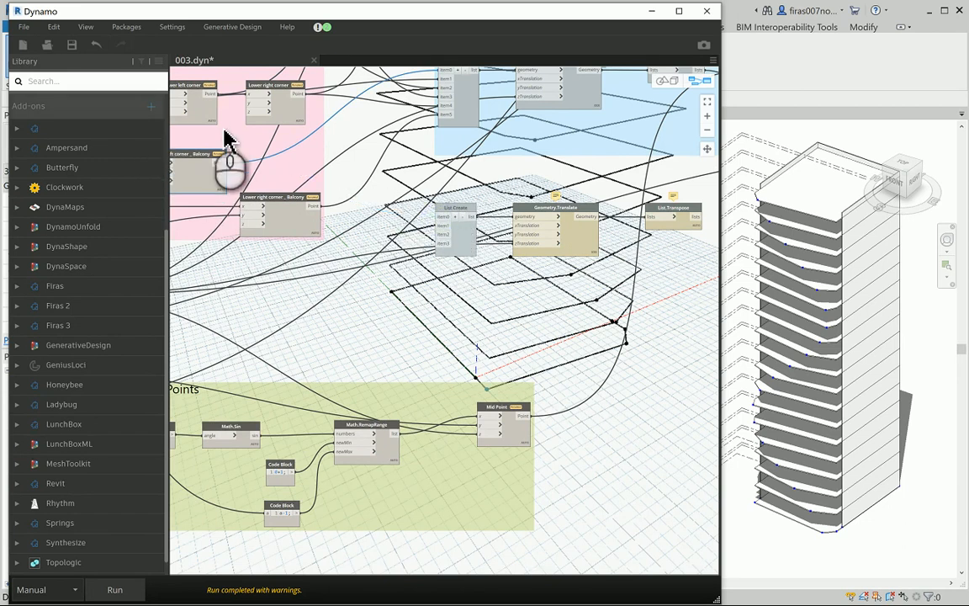
- Connect the lower left corner point to the copied List Create's item0 and the lower left balcony corner point to item1
click(212, 94)
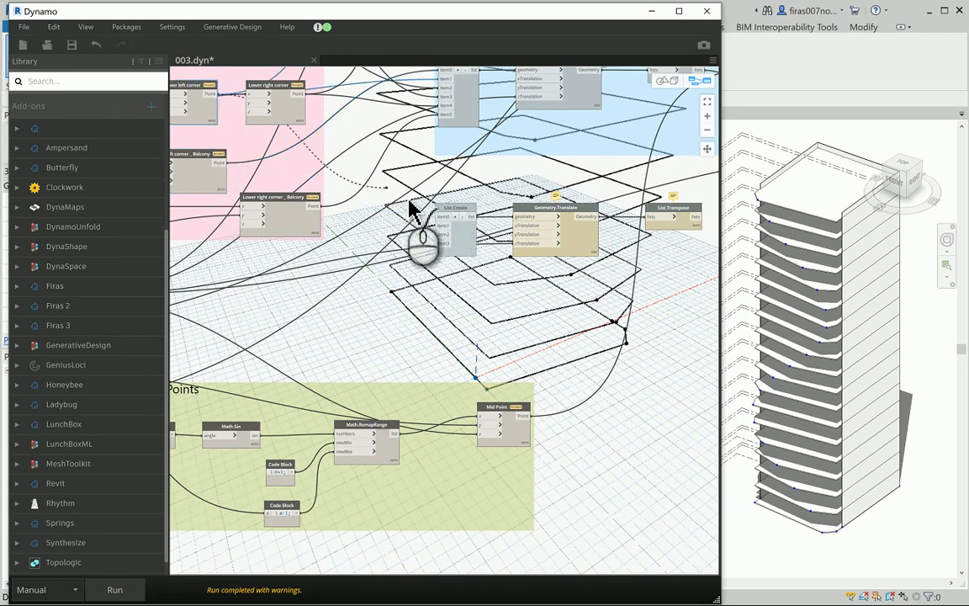
click(436, 217)
click(195, 173)
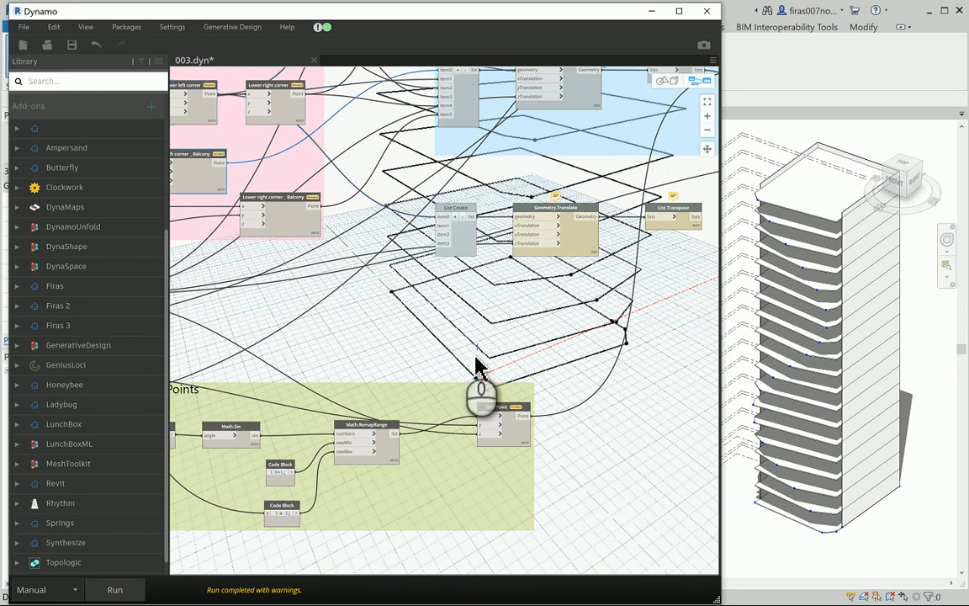
click(224, 162)
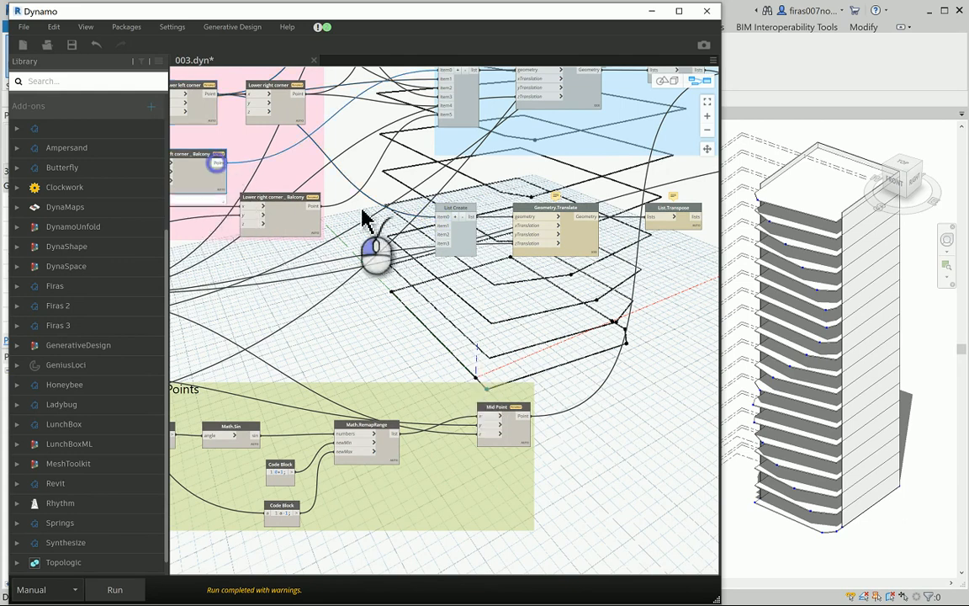
click(435, 228)
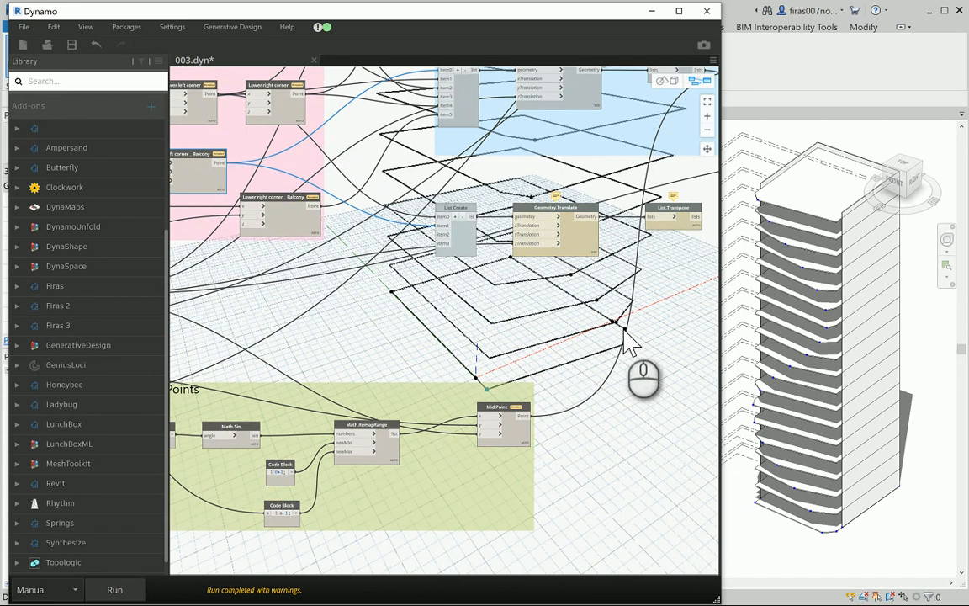
- Connect the lower right balcony corner point to the copied List Create's item2 and the lower right corner point to item3
click(312, 206)
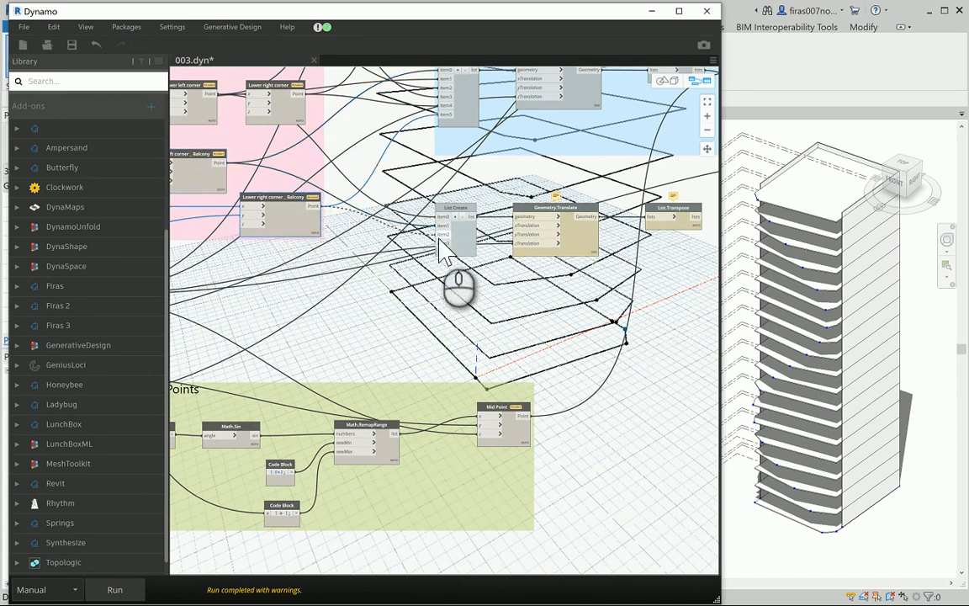
click(438, 239)
click(301, 125)
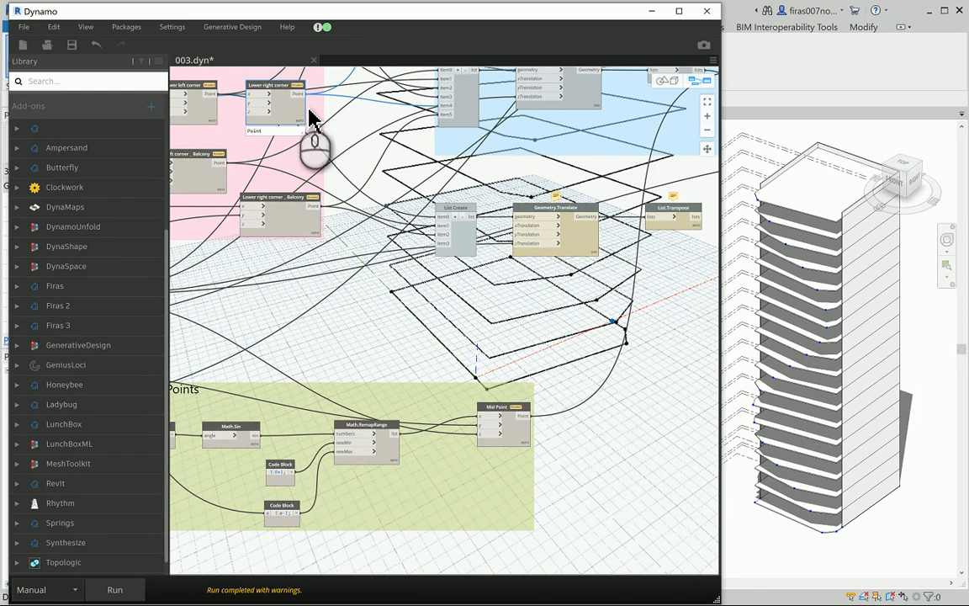
click(298, 94)
click(438, 243)
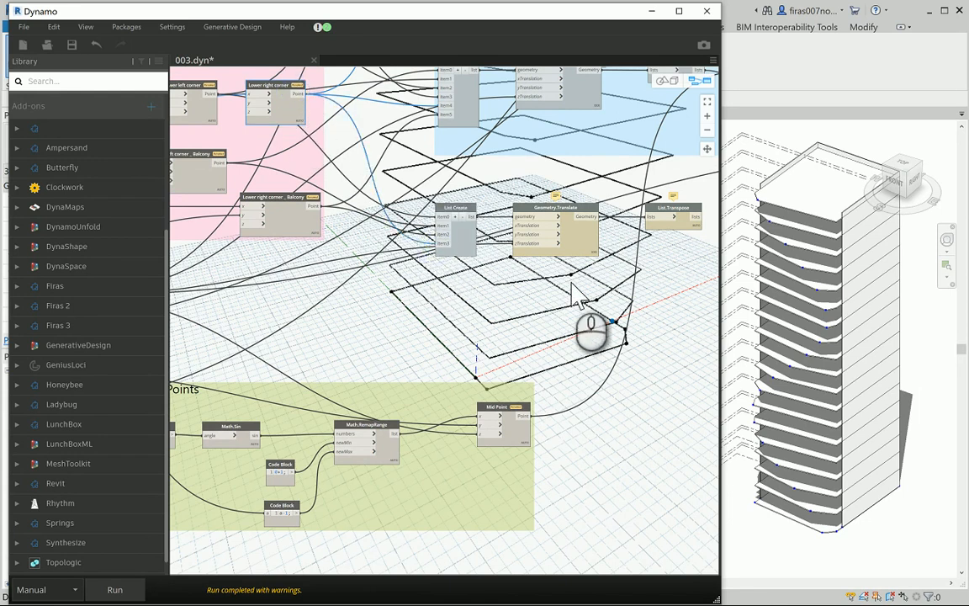
- Run the graph and pin the output preview of the copied List.Transpose node
scroll(572, 283, up, 5)
middle_drag(569, 281, 371, 294)
click(131, 585)
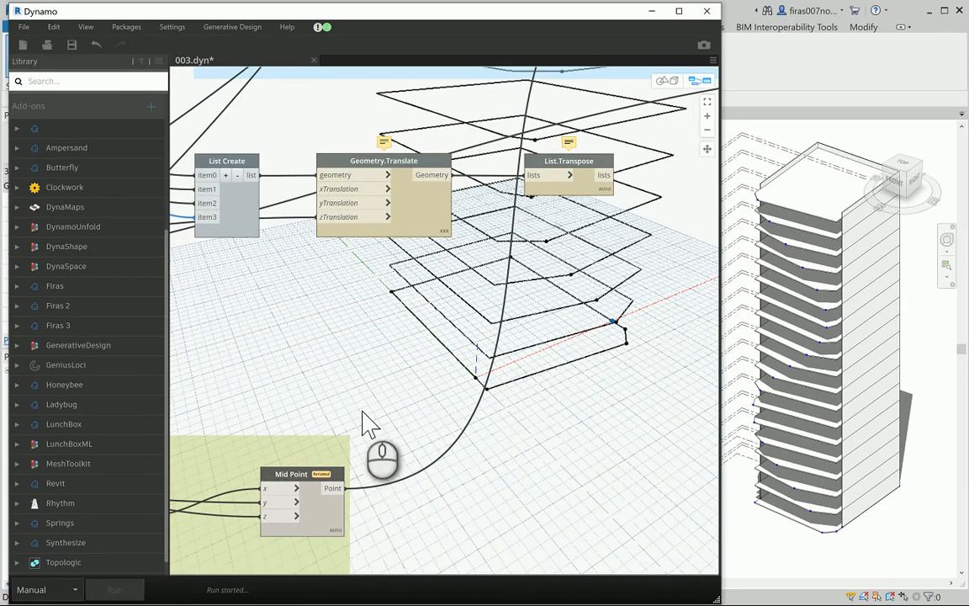
click(588, 183)
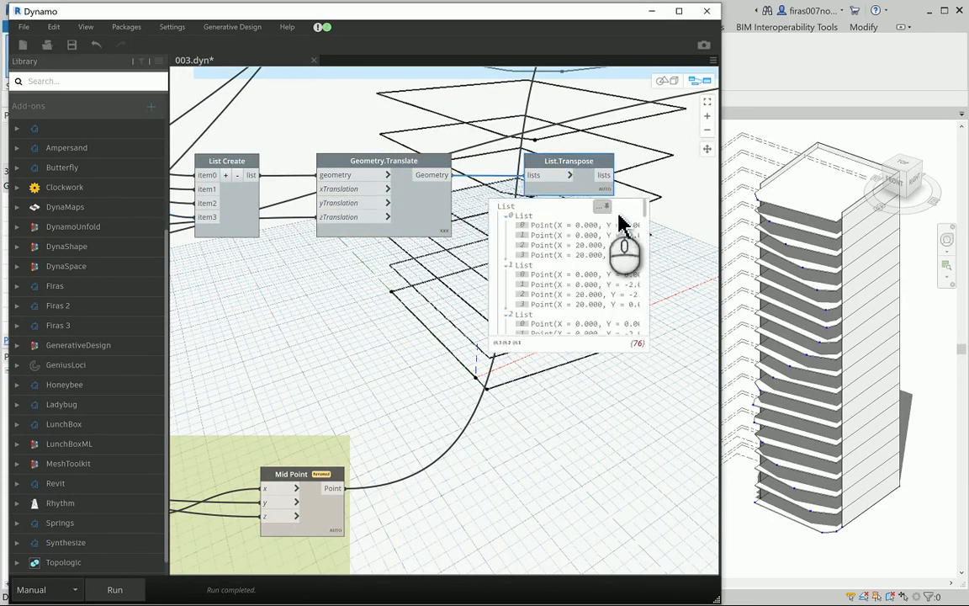
click(603, 203)
middle_drag(619, 424, 393, 414)
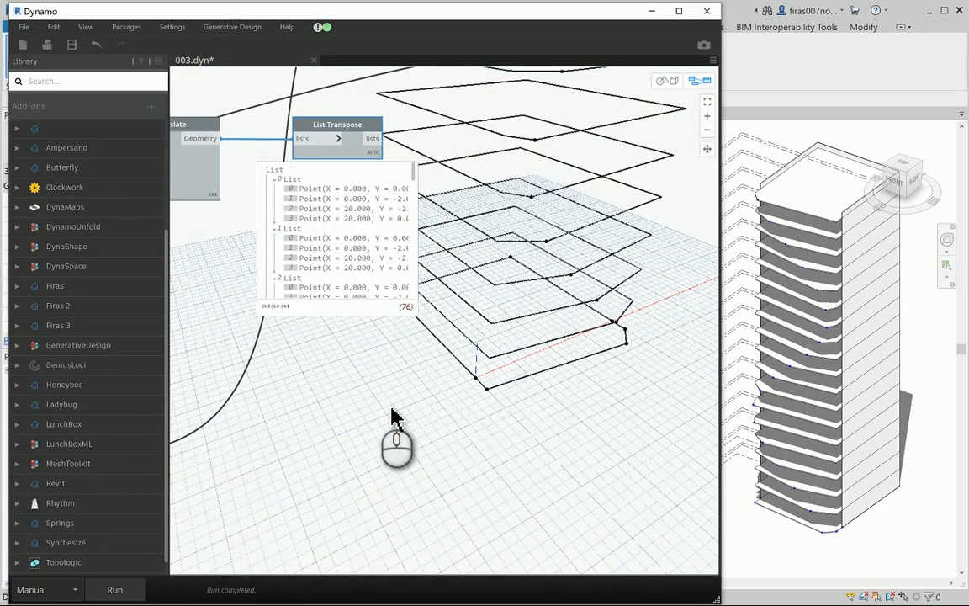
- Show labels for the copied List.Transpose node and highlight its sublists and individual points to check their order in the 3D preview
click(294, 178)
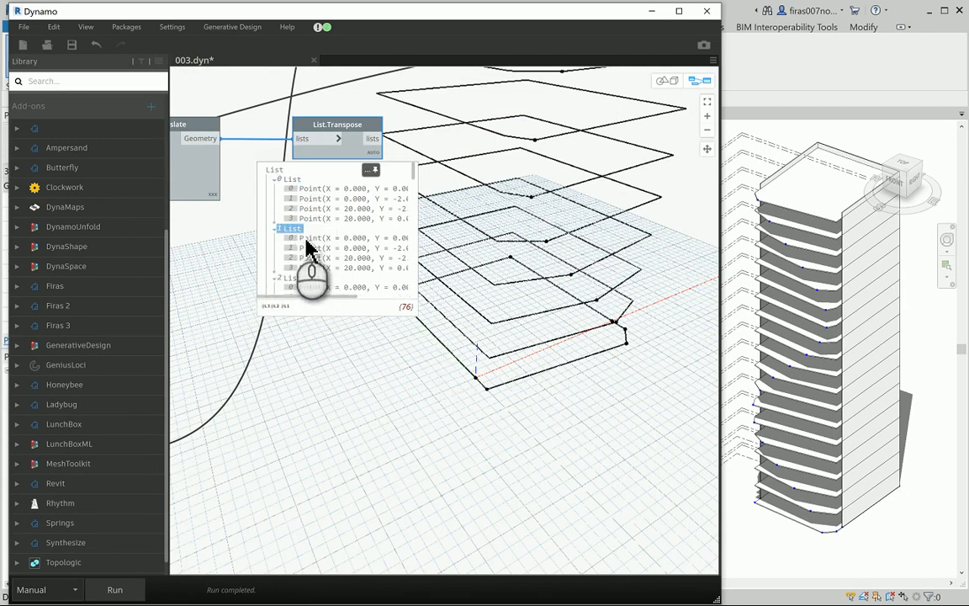
scroll(402, 385, down, 2)
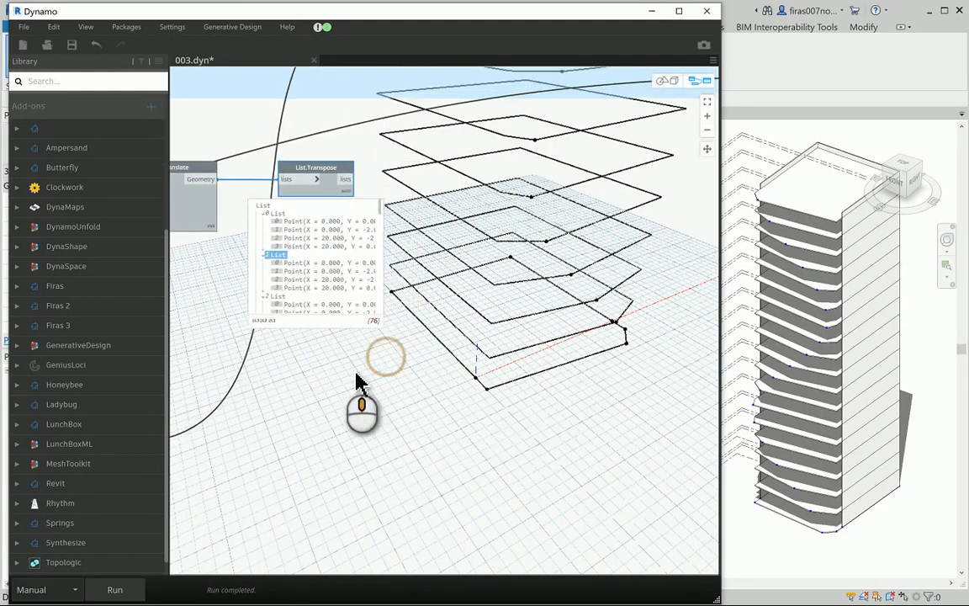
right_click(311, 184)
click(215, 271)
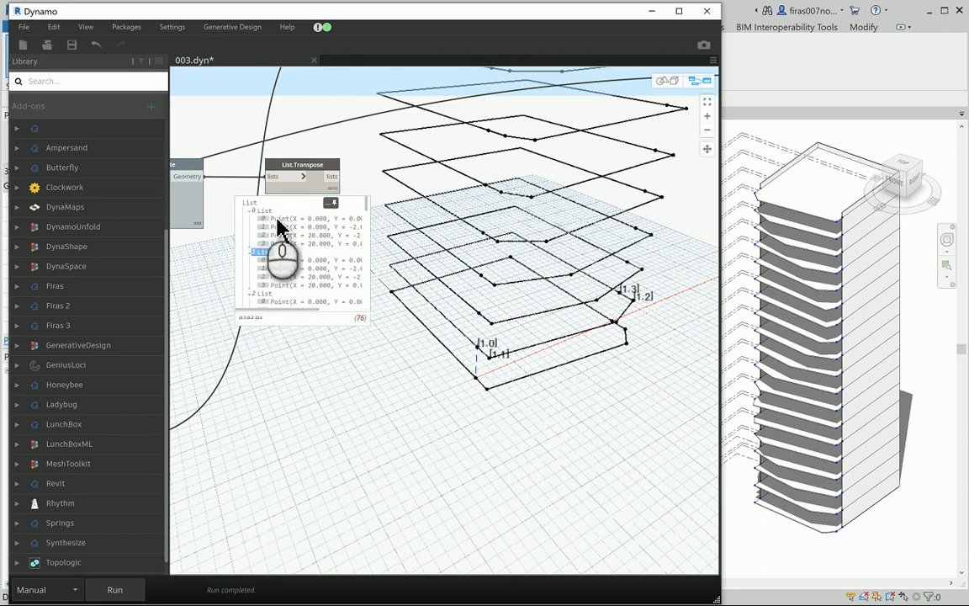
click(255, 209)
click(277, 218)
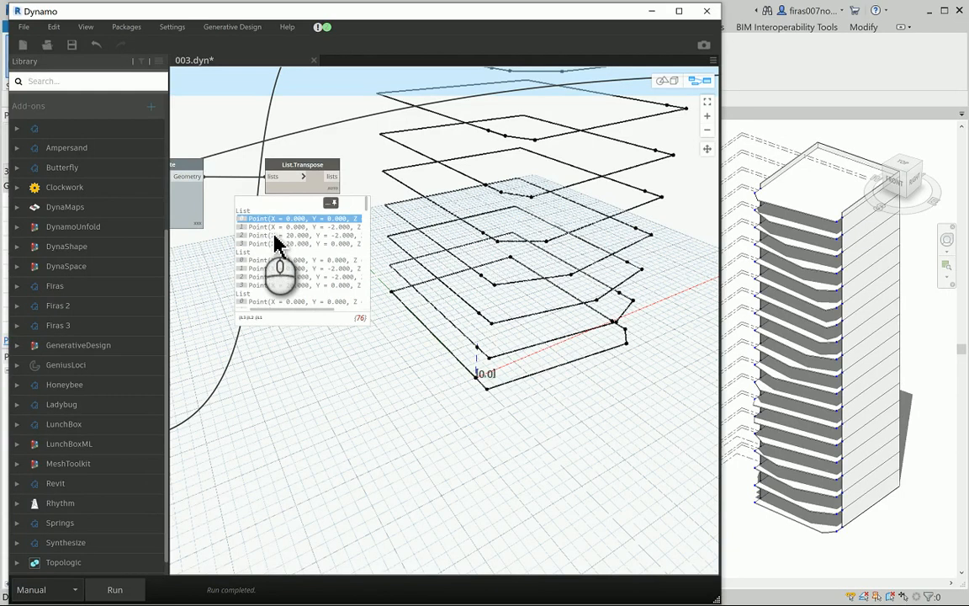
click(274, 235)
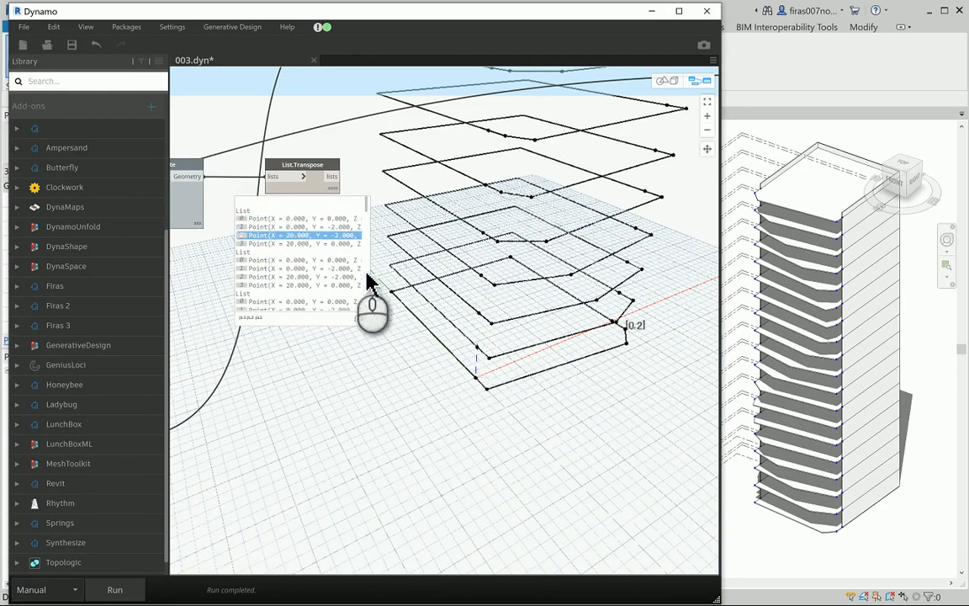
middle_drag(348, 382, 645, 372)
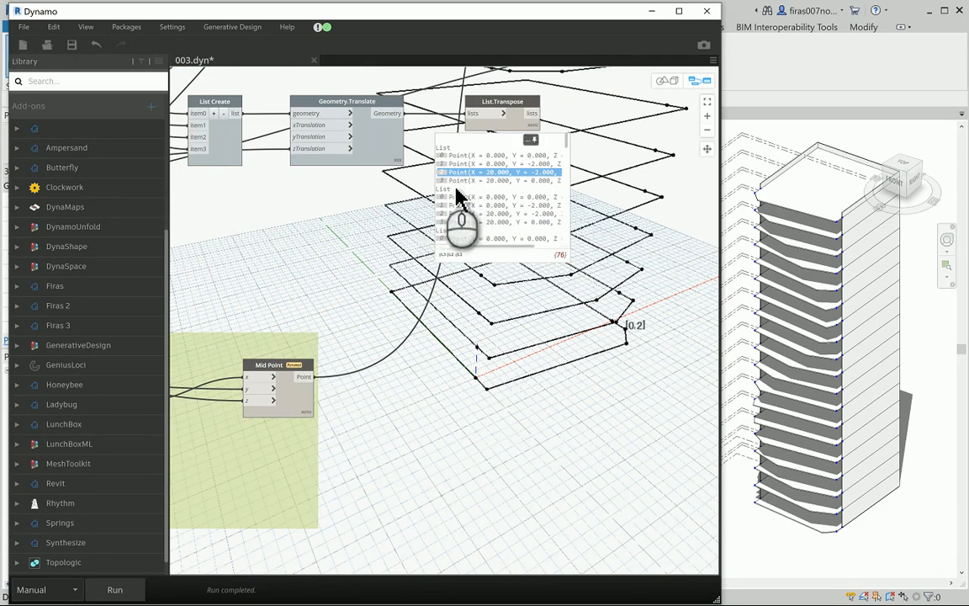
- Add a List.Insert node beside the copied List.Transpose and feed the transposed lists into its list input
middle_drag(517, 372, 304, 393)
right_click(499, 191)
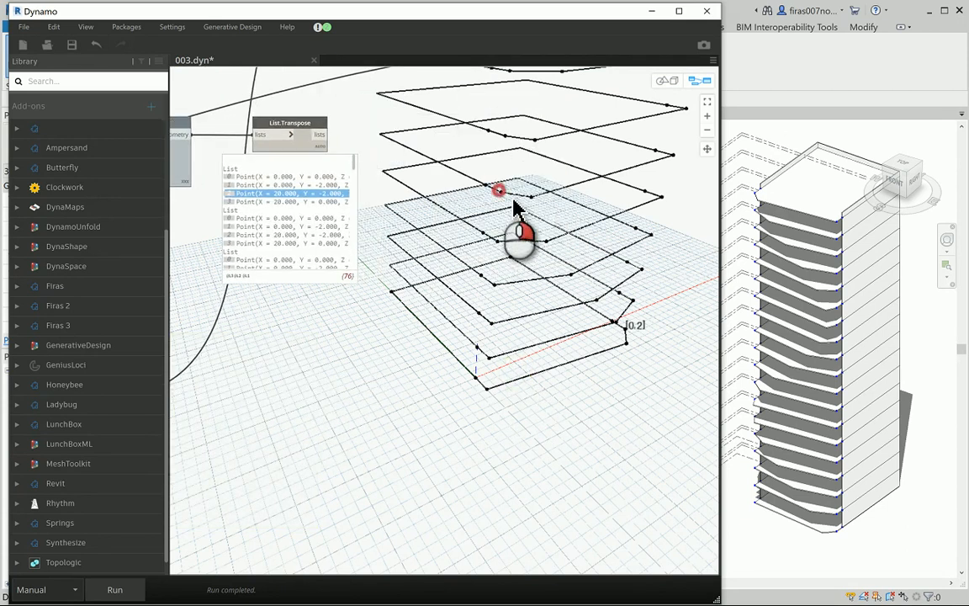
text(insrt)
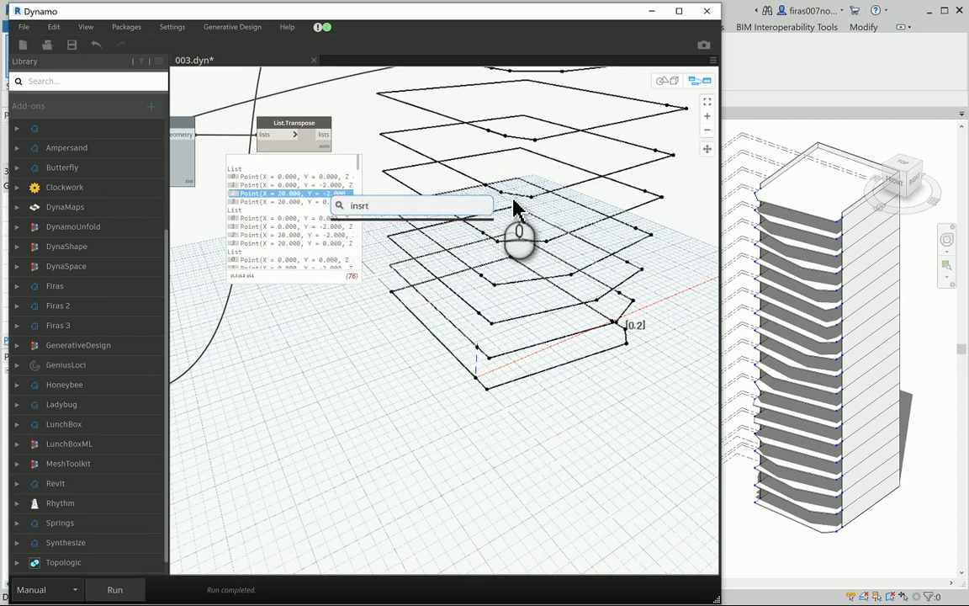
key(BackSpace)
key(BackSpace)
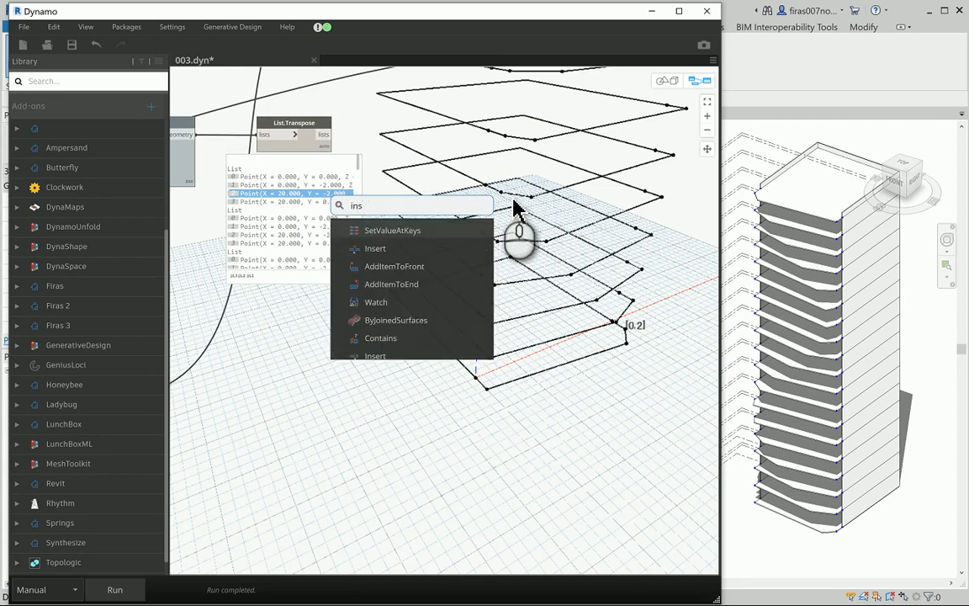
click(396, 248)
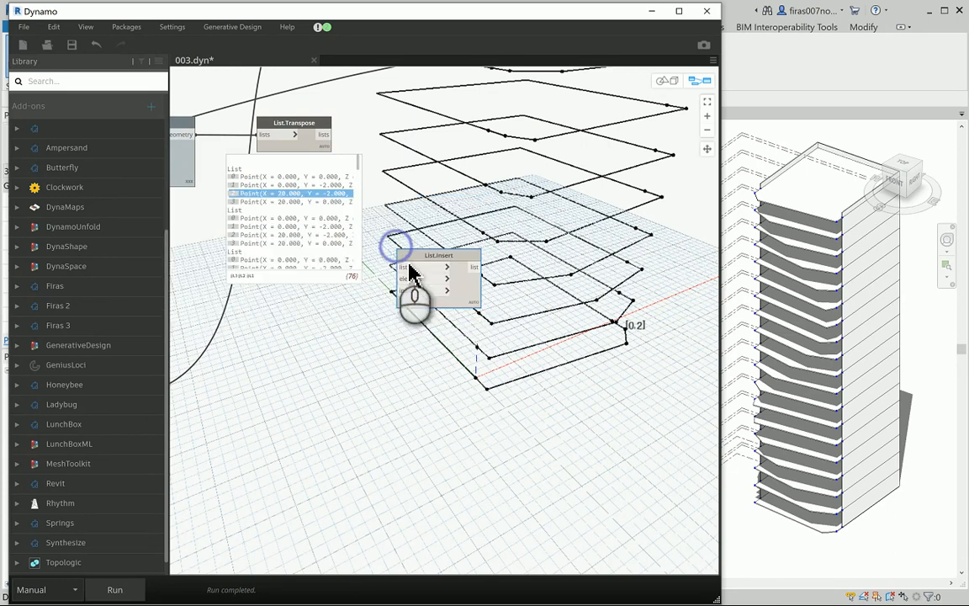
drag(511, 193, 515, 147)
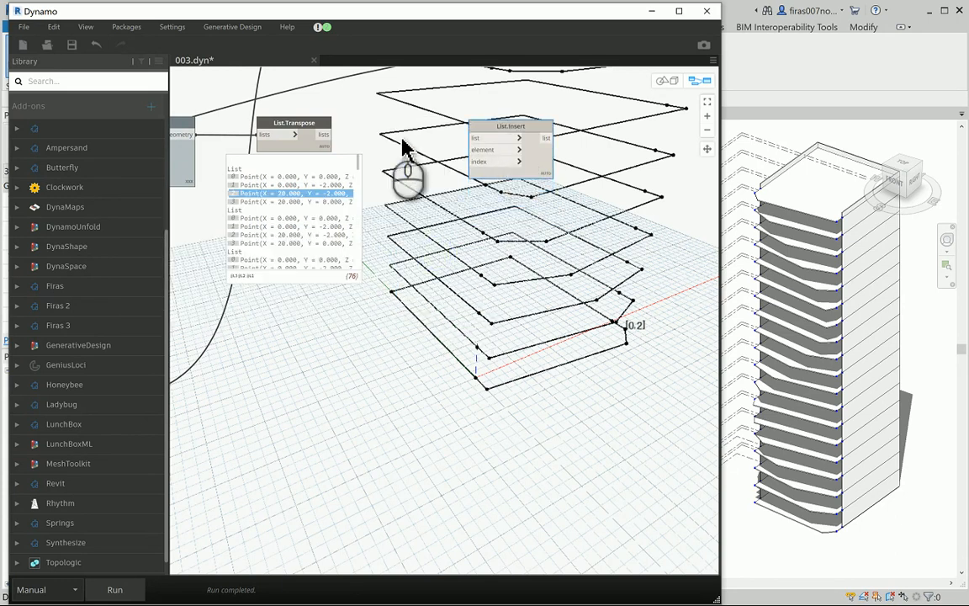
click(324, 135)
click(473, 138)
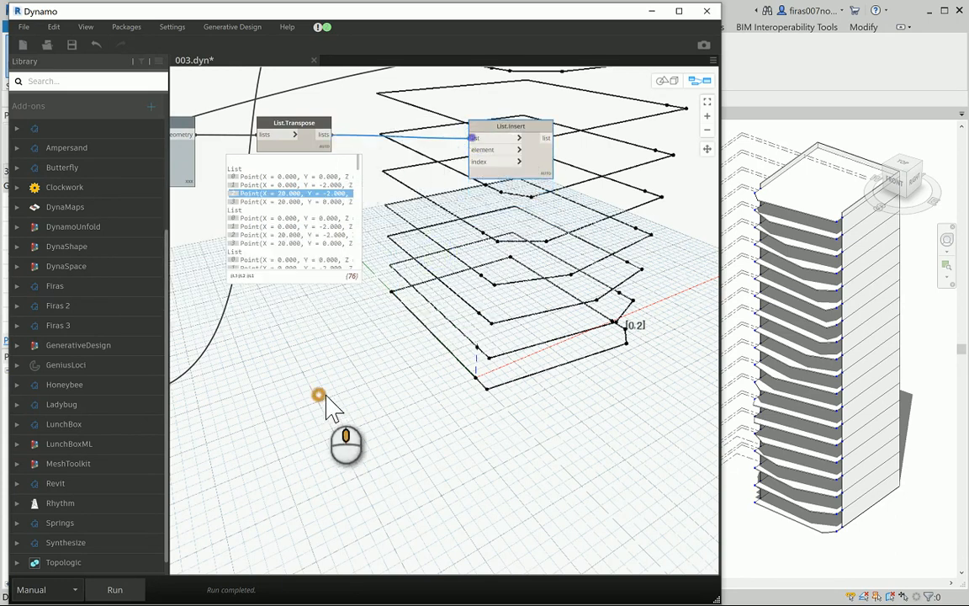
- Connect the Mid Point output to List.Insert's element input and a new Code Block with value 2 to its index input
middle_drag(314, 401, 406, 395)
click(187, 384)
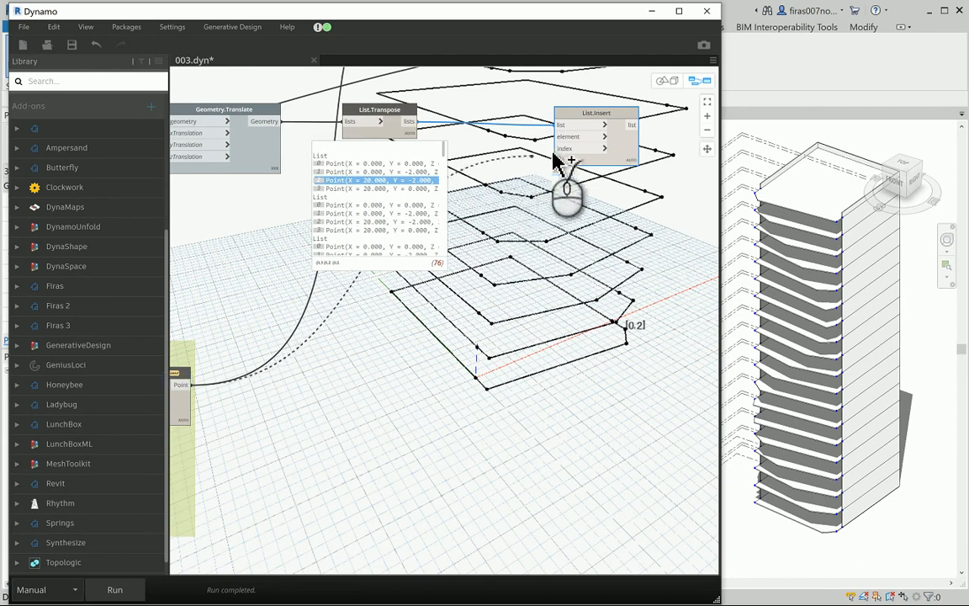
double_click(519, 185)
text(2)
click(531, 239)
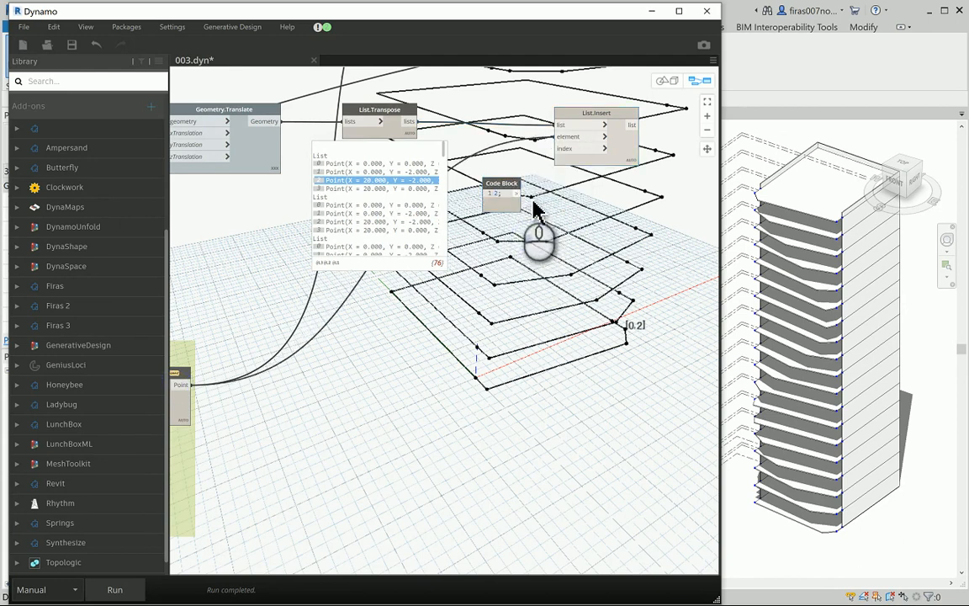
click(519, 193)
click(560, 149)
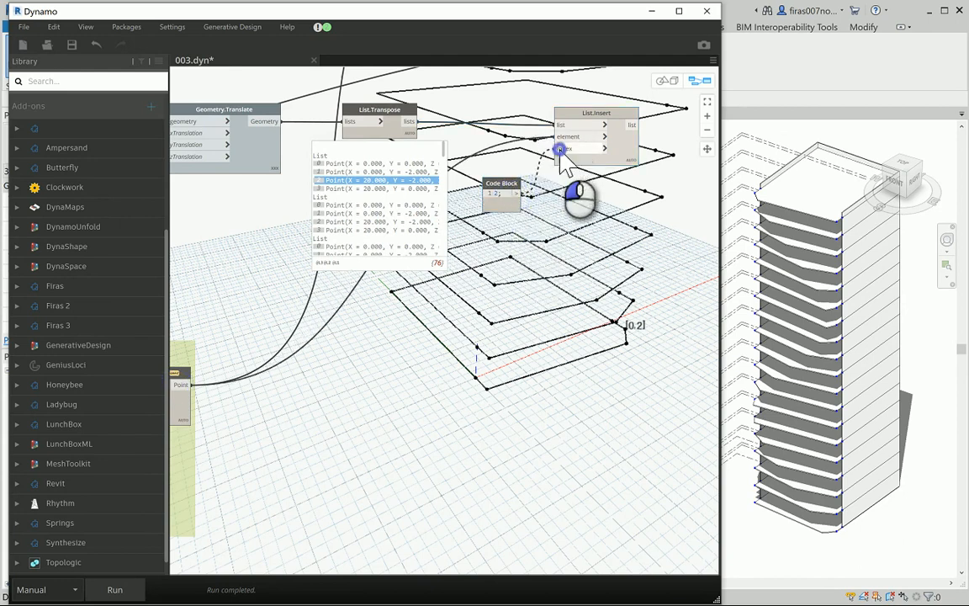
- Run the graph and pin the List.Insert output preview for checking its sublists, moving the Code Block clear of it
click(116, 590)
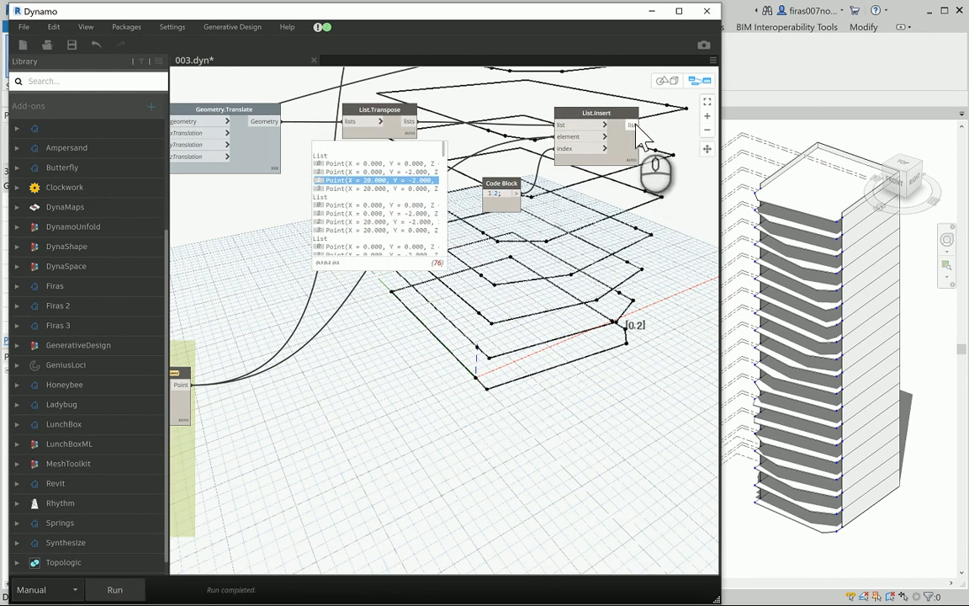
click(570, 156)
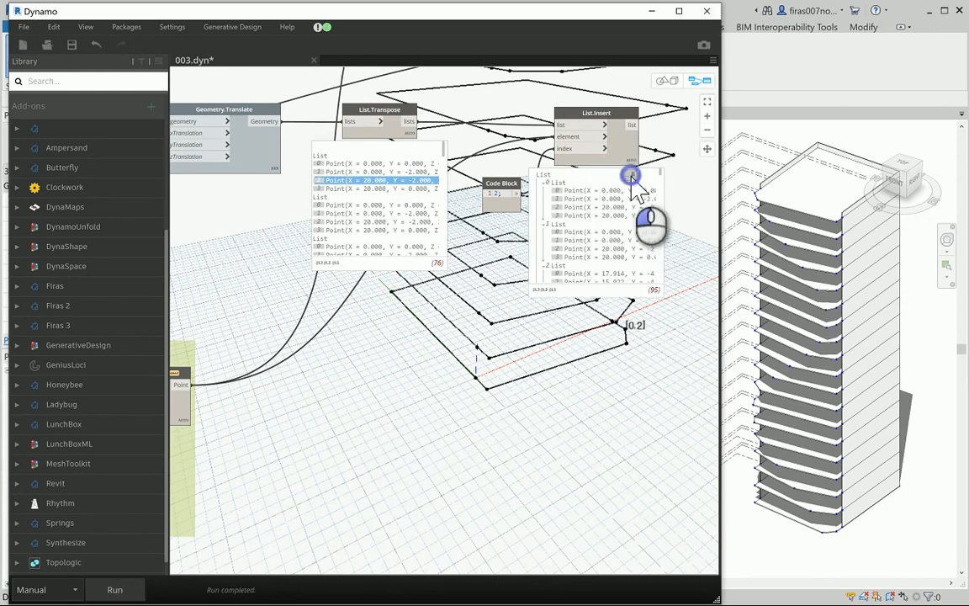
click(506, 183)
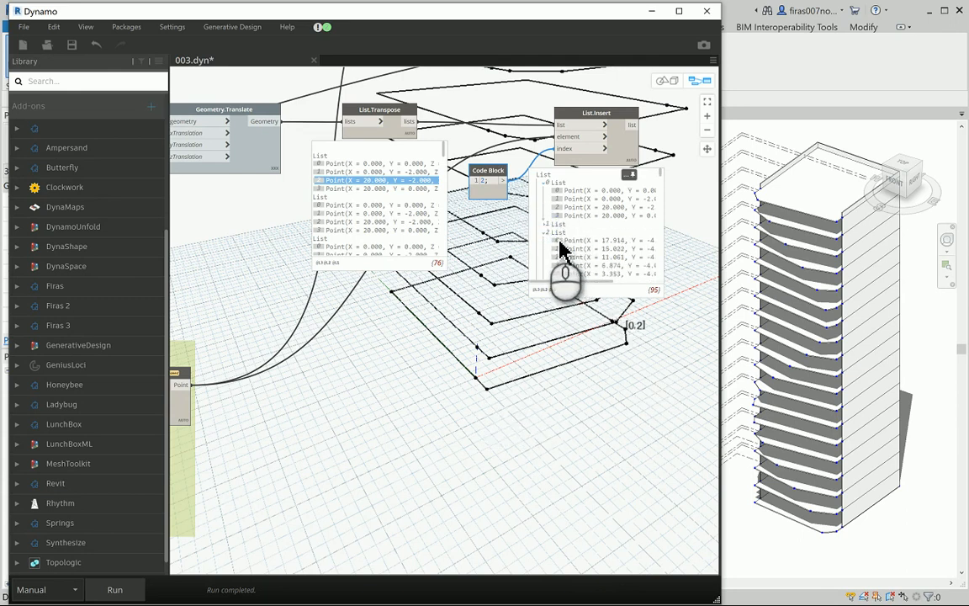
scroll(577, 264, down, 1)
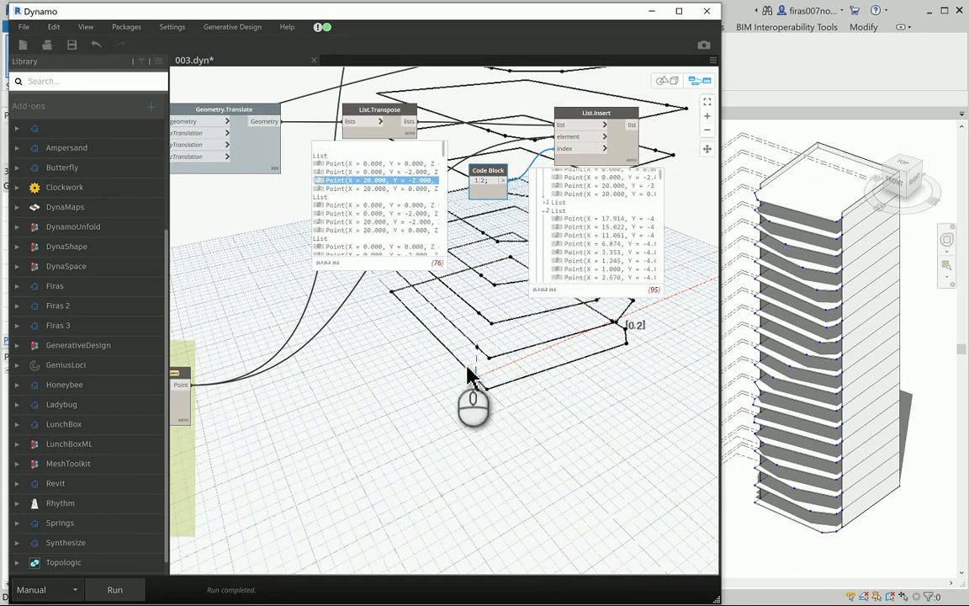
- Set the lacing of the List.Insert node to Longest and run the graph again
right_click(641, 156)
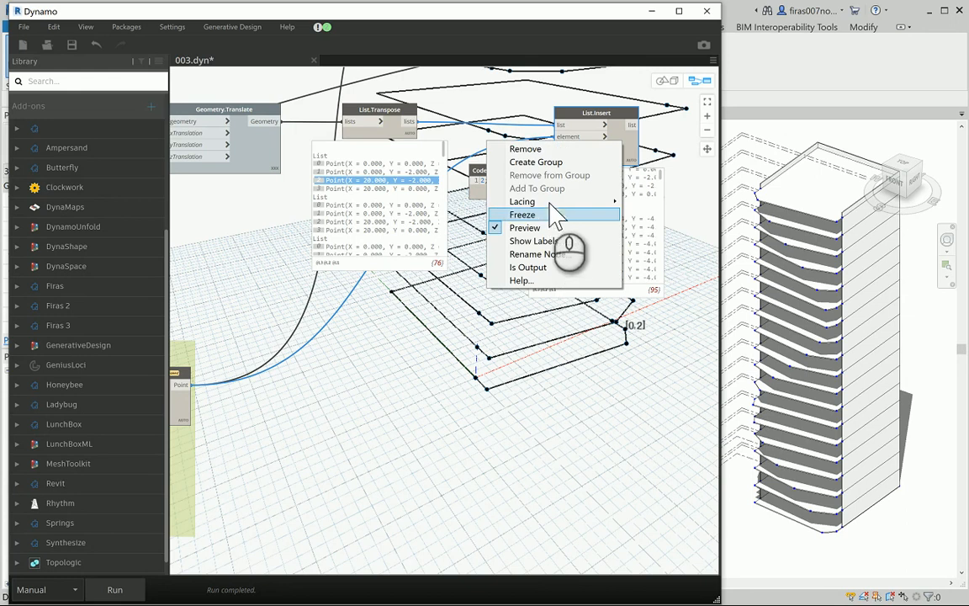
mouse_move(551, 204)
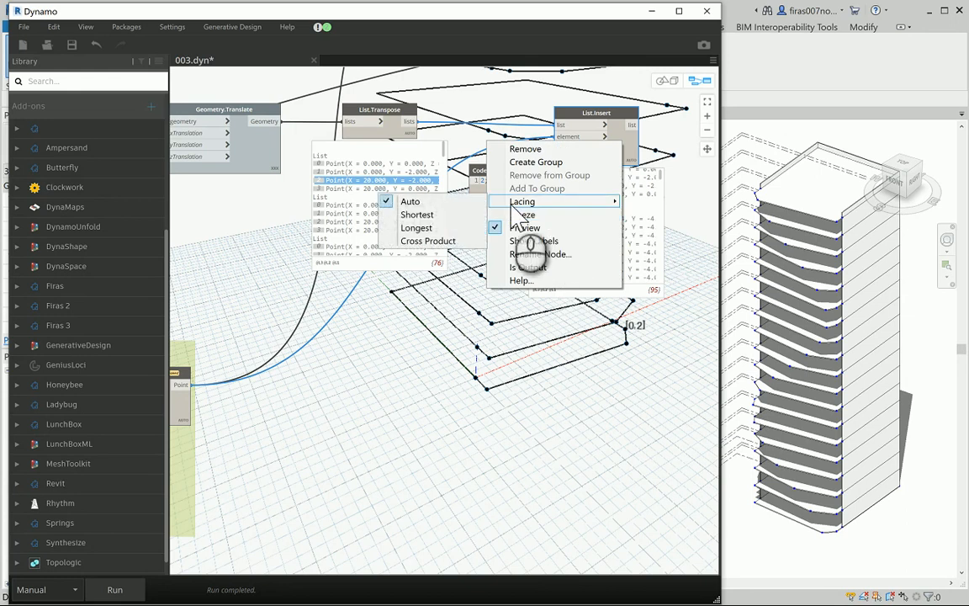
click(415, 229)
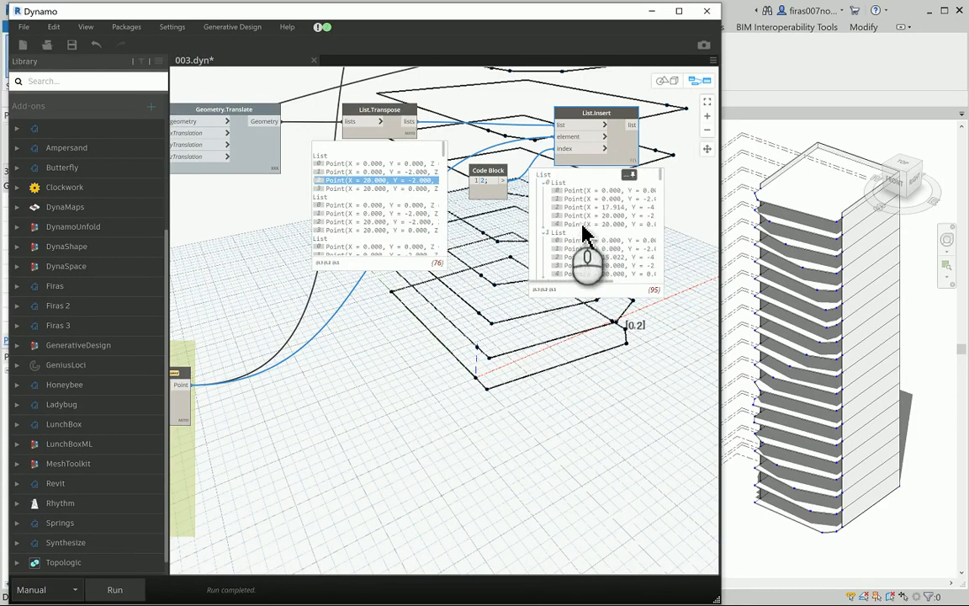
- Highlight the first sublist and its individual points in the List.Insert output to check their order in the 3D preview
click(562, 183)
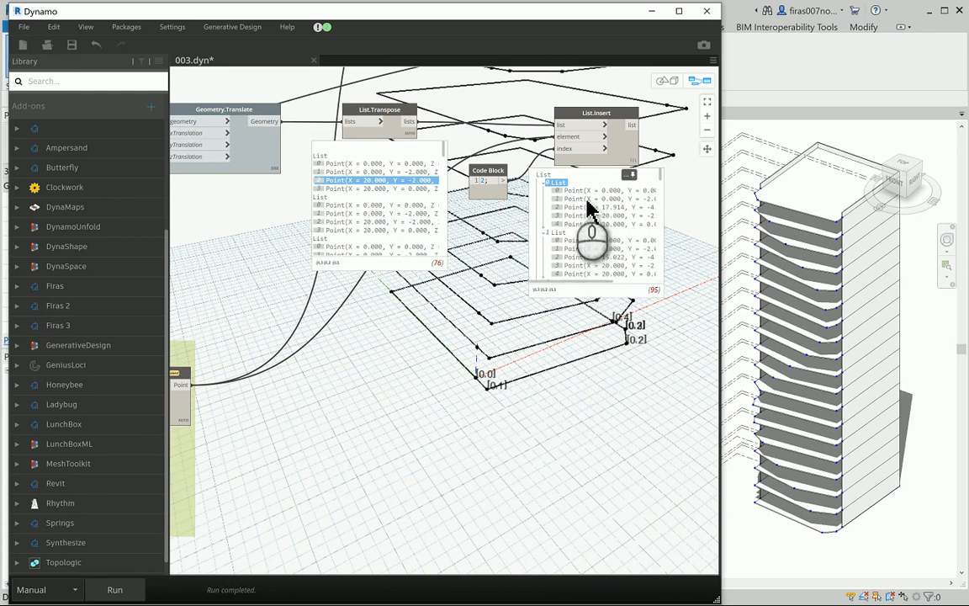
key(Down)
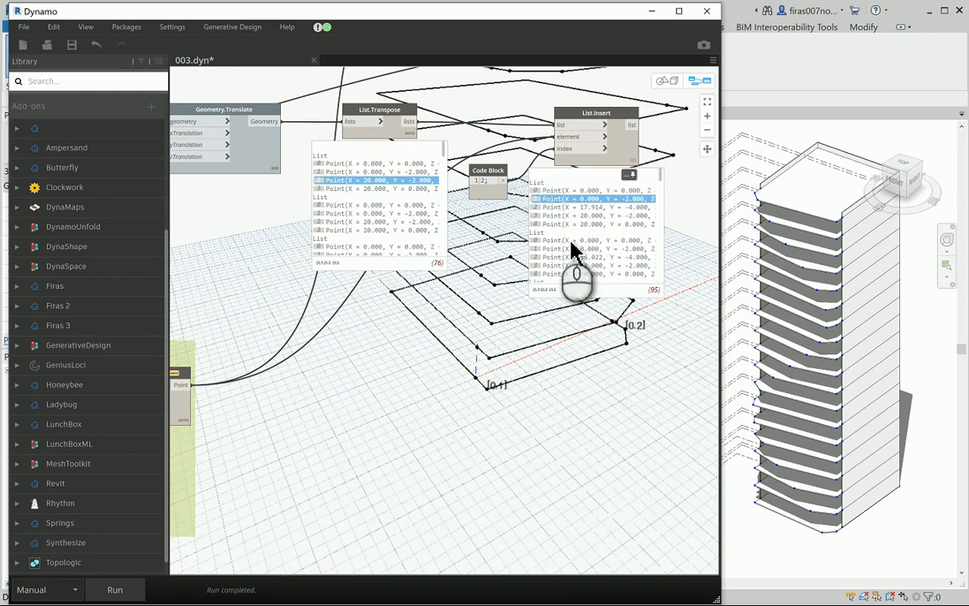
key(Down)
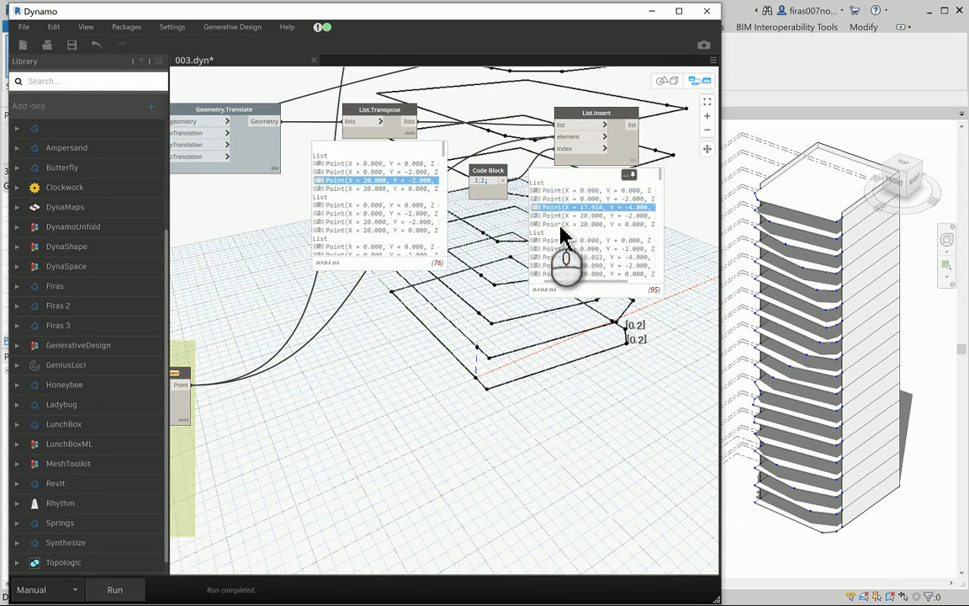
key(Down)
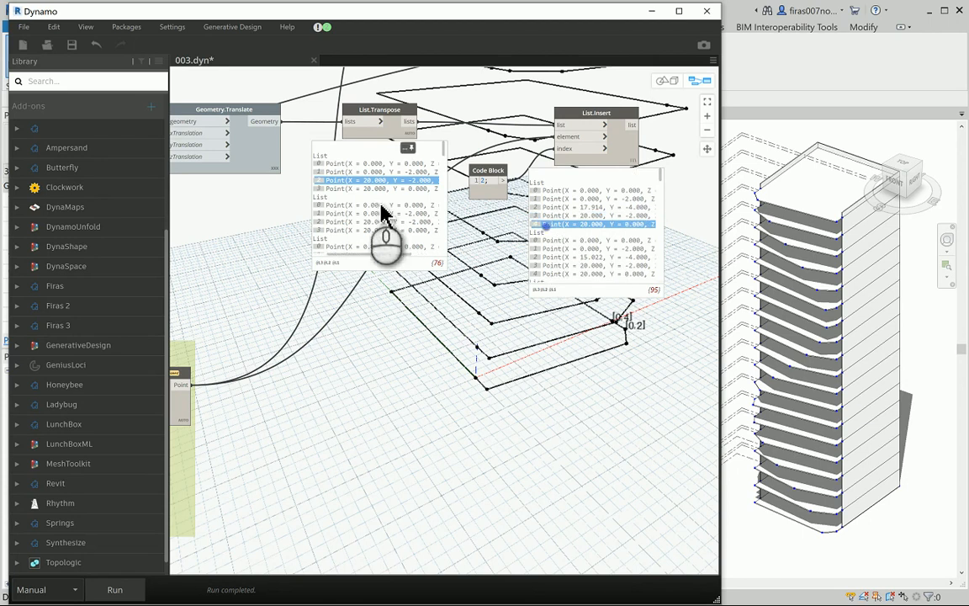
- Clear the point highlight in the copied List.Transpose output and turn off that node's geometry preview
click(386, 318)
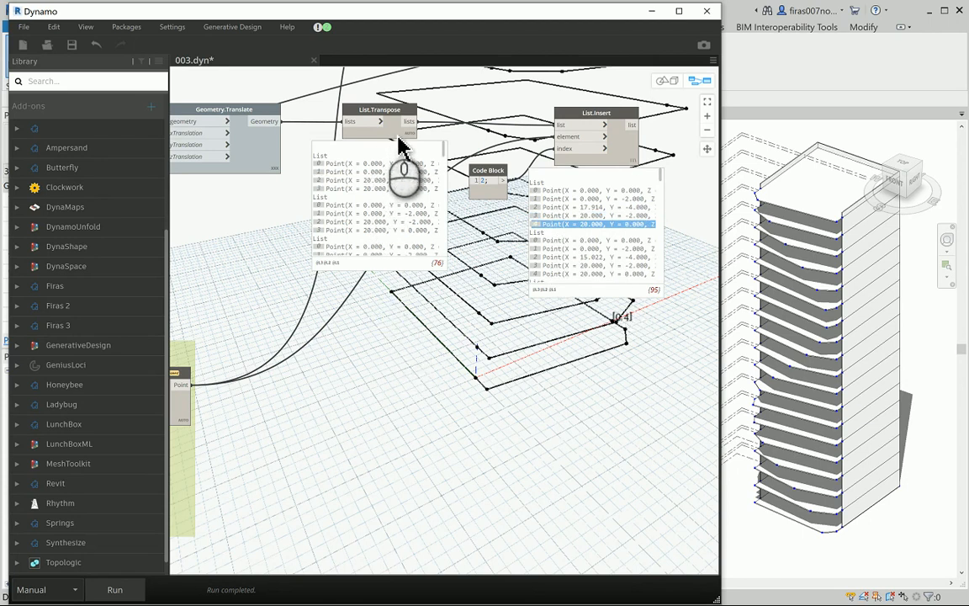
right_click(408, 143)
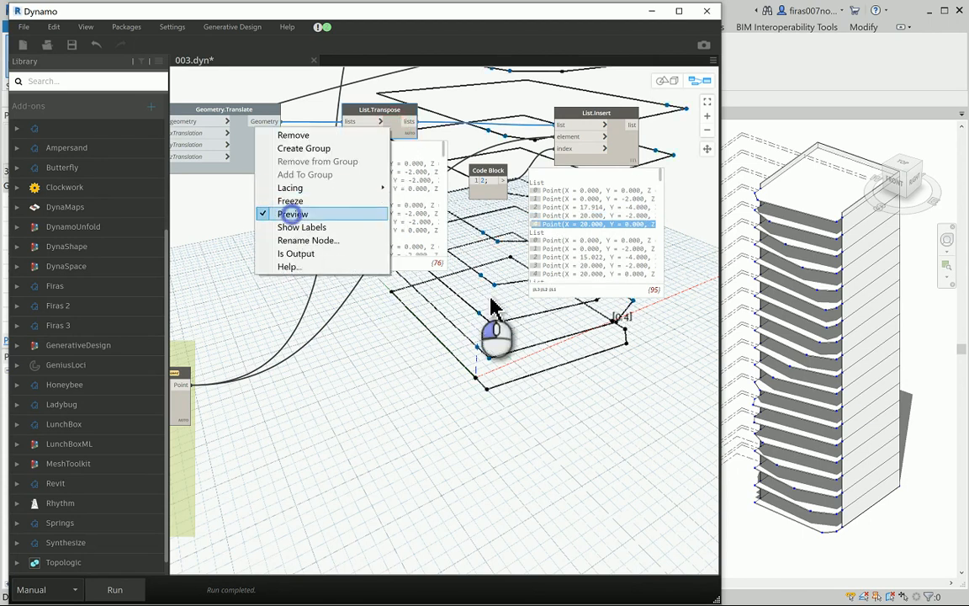
scroll(488, 337, down, 3)
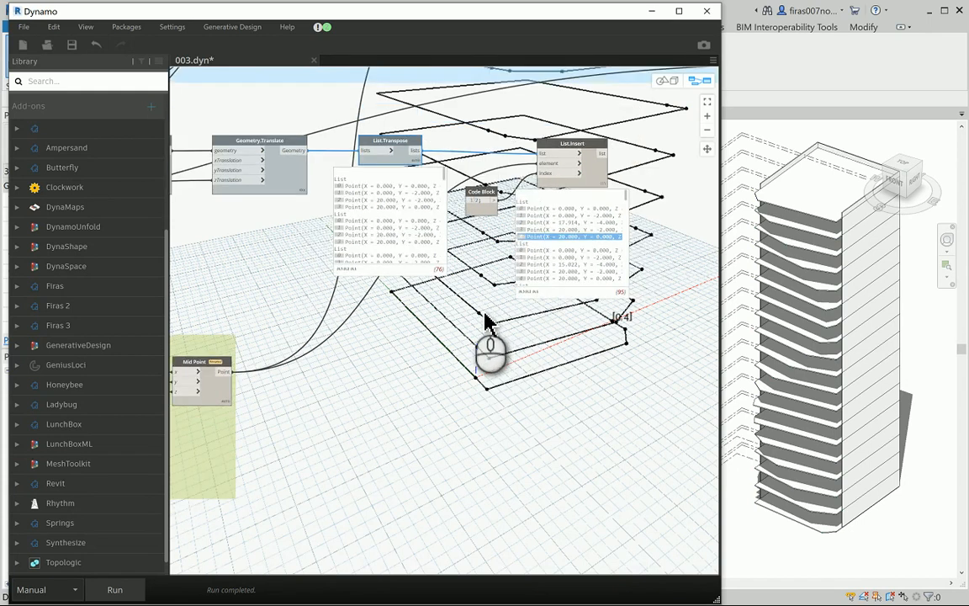
click(486, 426)
- Select the new node chain ending in List.Insert and move it above the Top Parapet group
middle_drag(582, 390, 510, 374)
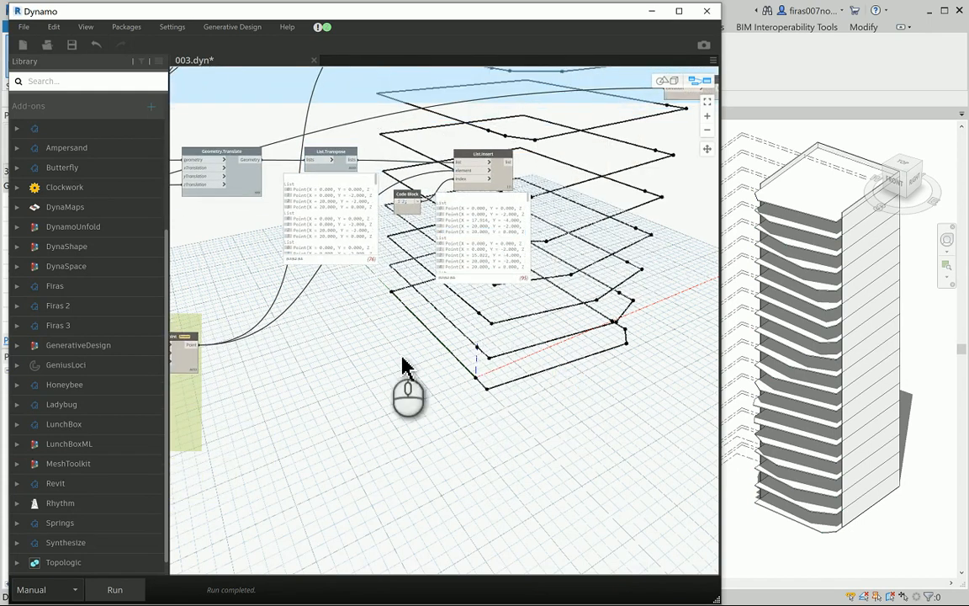
middle_drag(587, 208, 456, 223)
scroll(635, 265, down, 2)
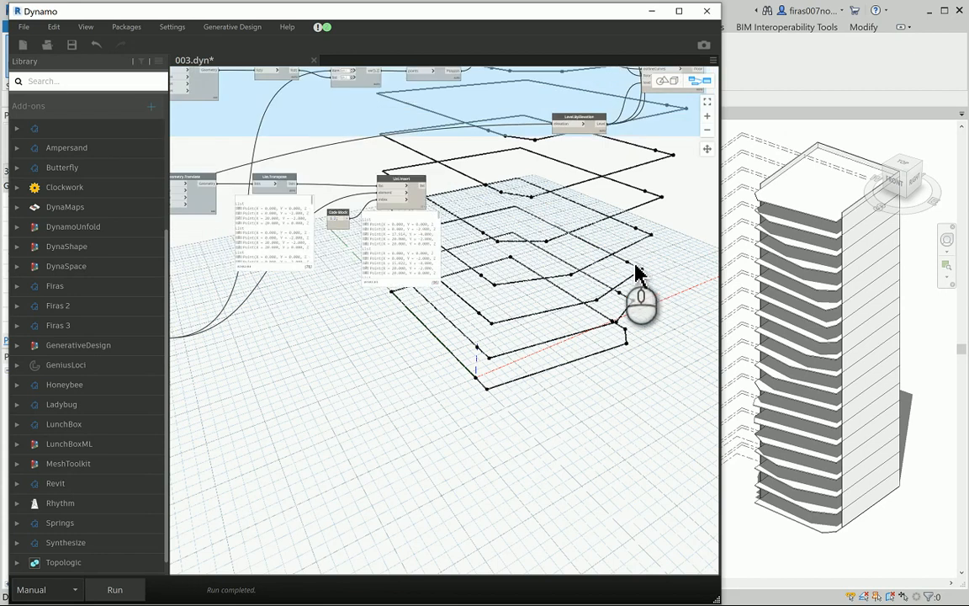
scroll(636, 271, down, 4)
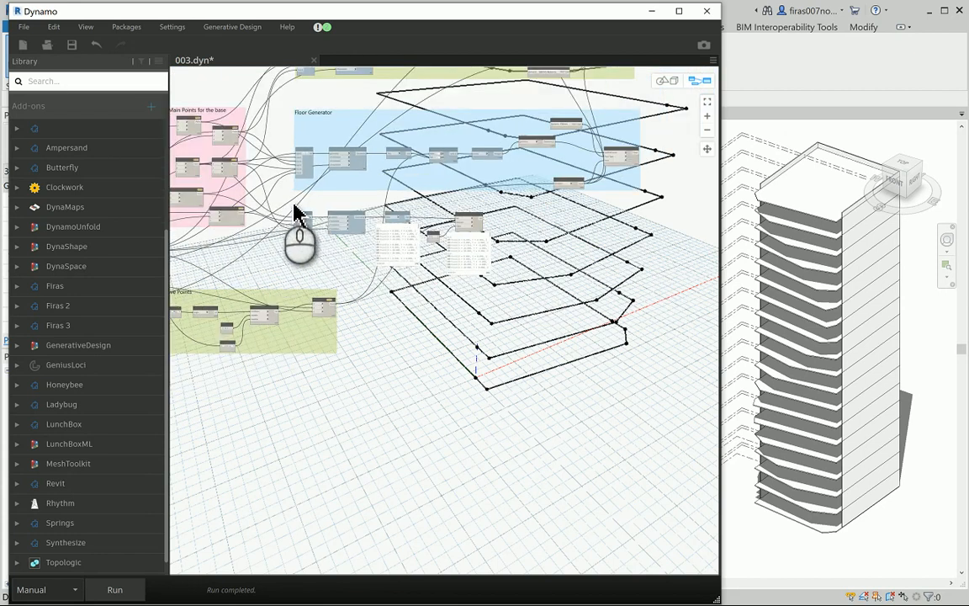
drag(295, 212, 527, 255)
scroll(519, 303, down, 4)
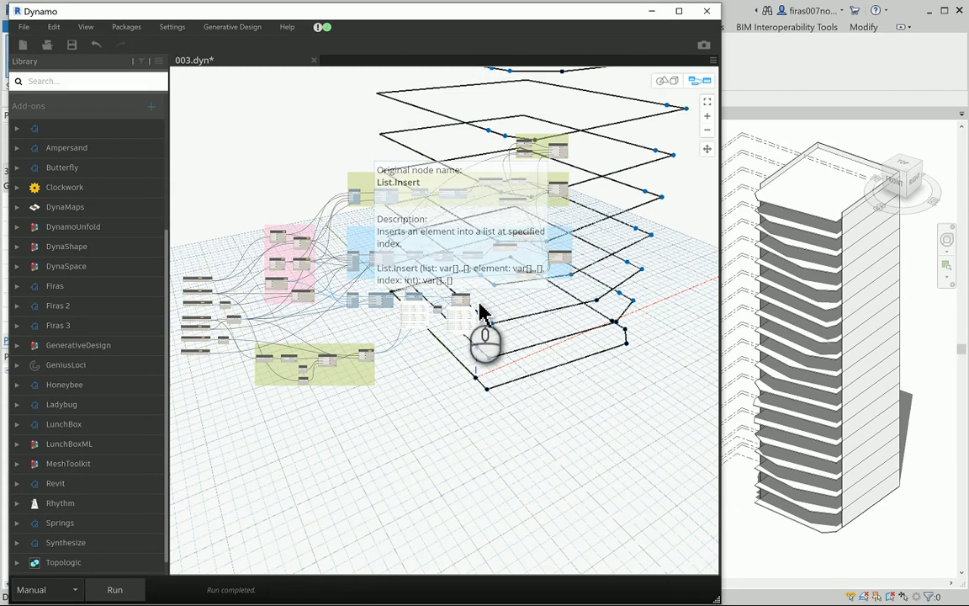
drag(479, 313, 492, 100)
scroll(417, 106, up, 8)
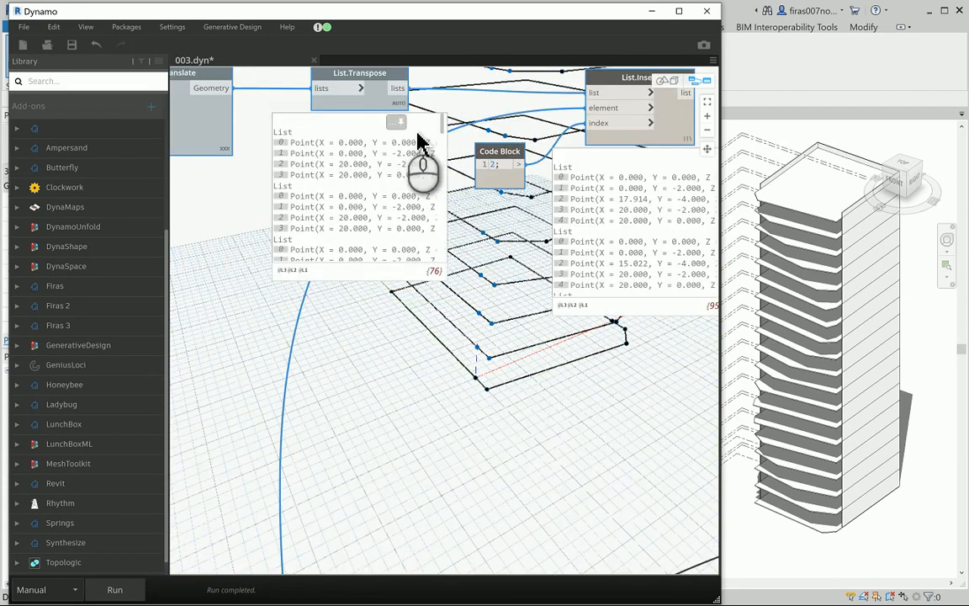
- Unpin the output previews of the List.Transpose and List.Insert nodes
click(402, 123)
middle_drag(499, 315, 299, 314)
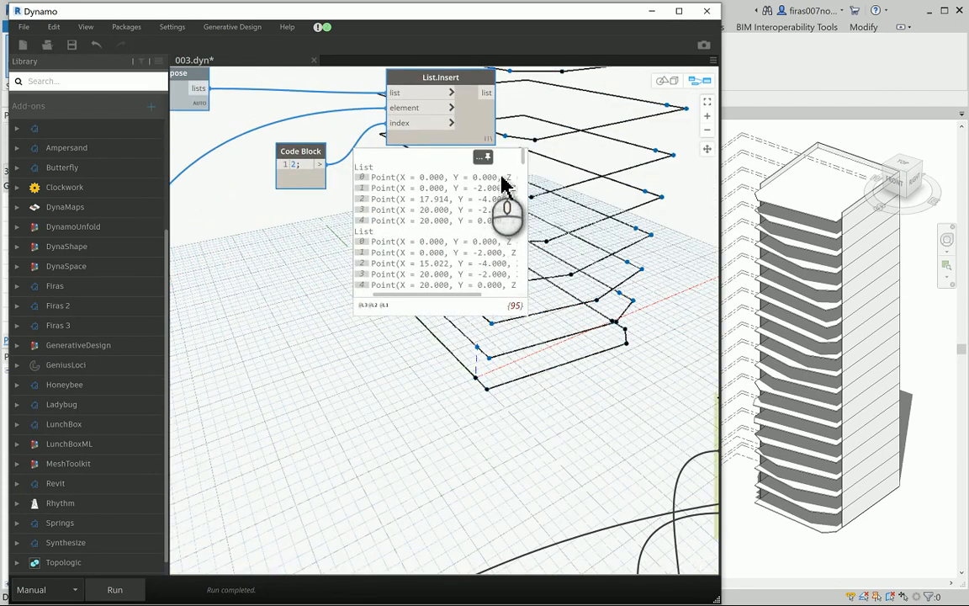
click(486, 158)
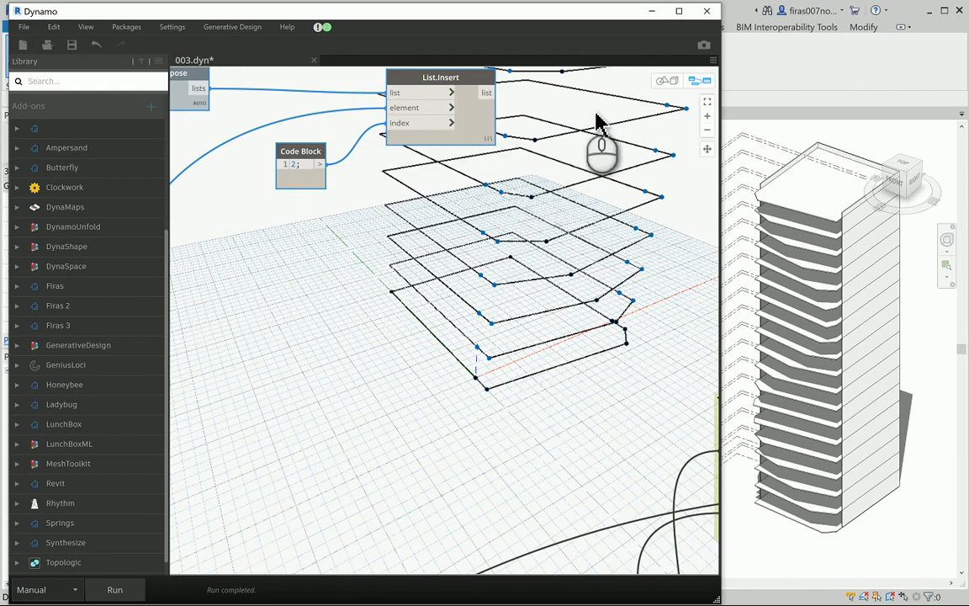
- Add a PolyCurve.ByPoints node beside List.Insert and feed the inserted list into its points input
right_click(596, 118)
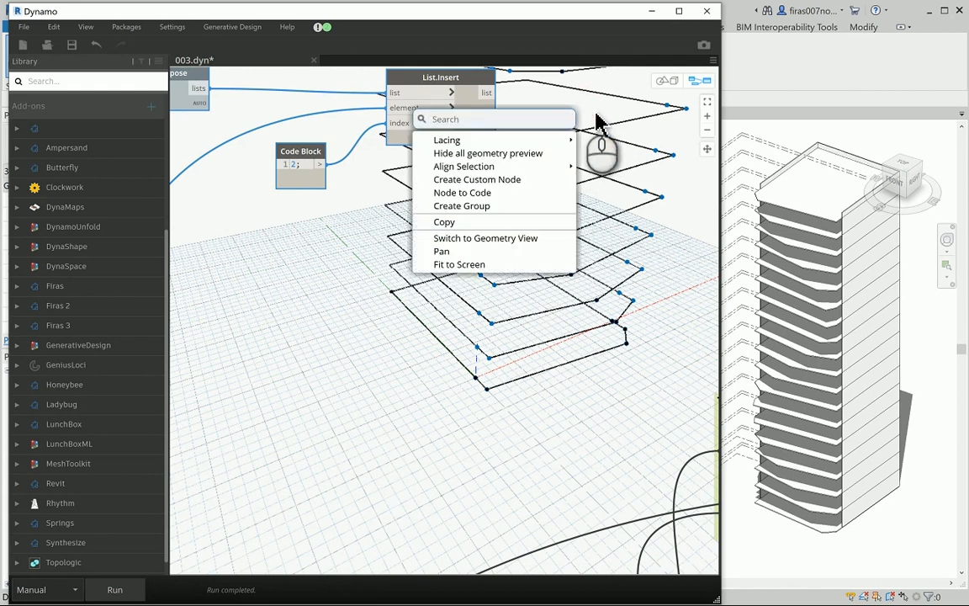
text(Polycurve)
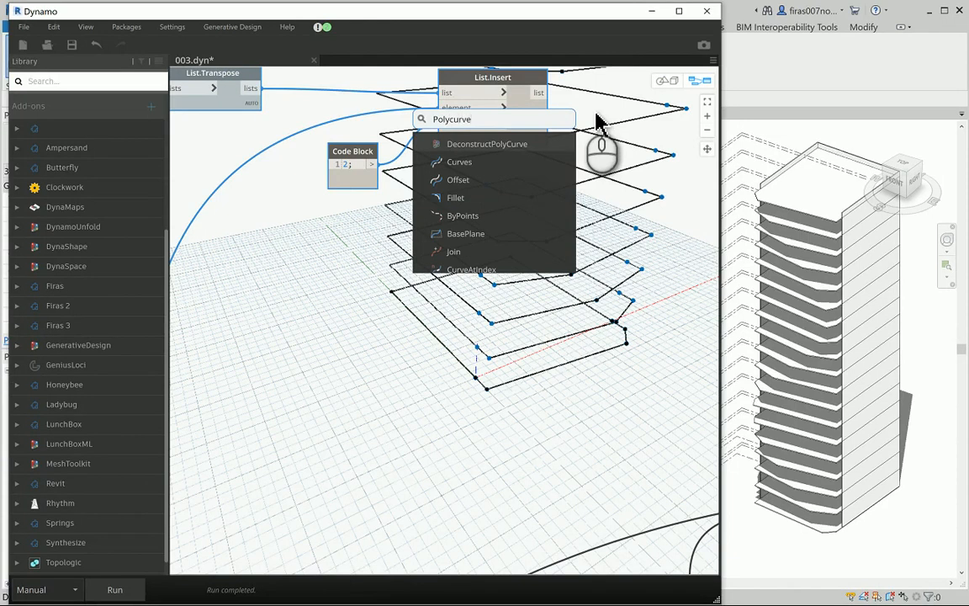
text(.by)
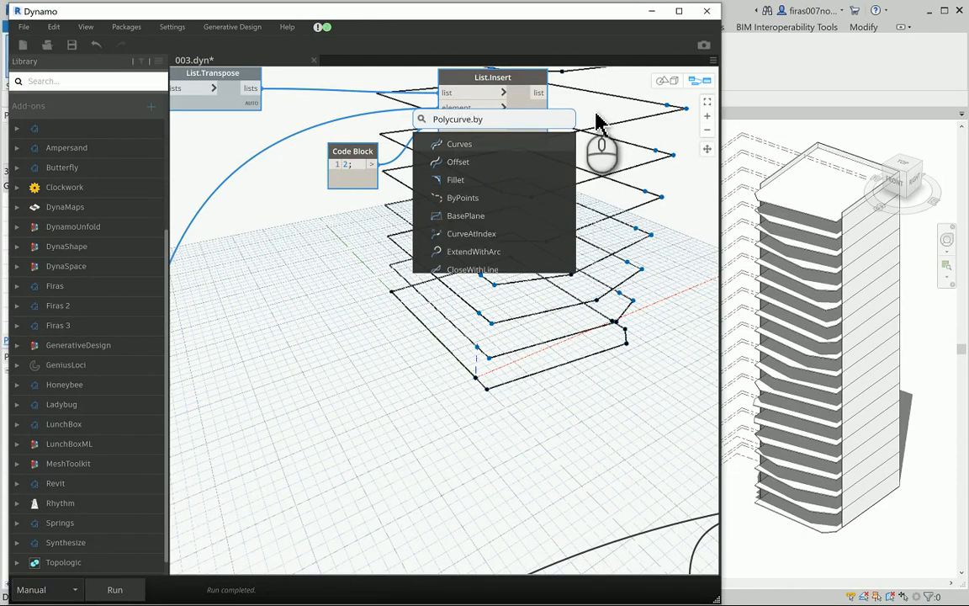
text(poin)
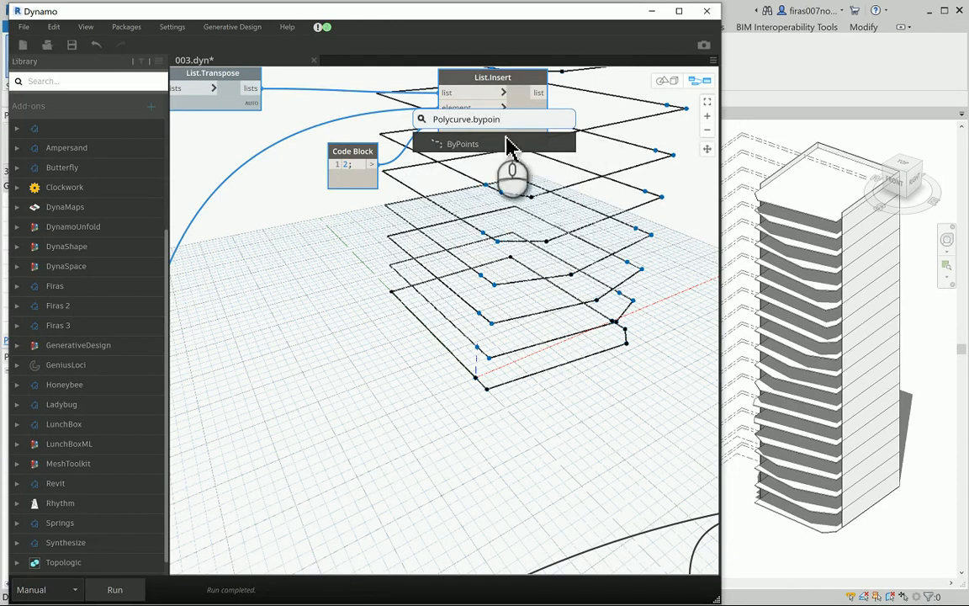
click(461, 144)
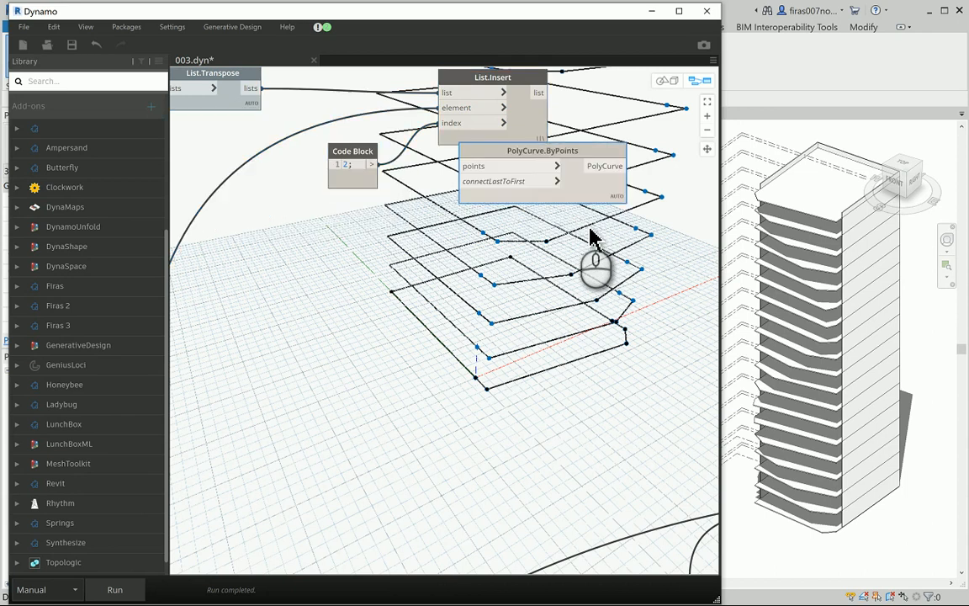
middle_drag(497, 288, 291, 325)
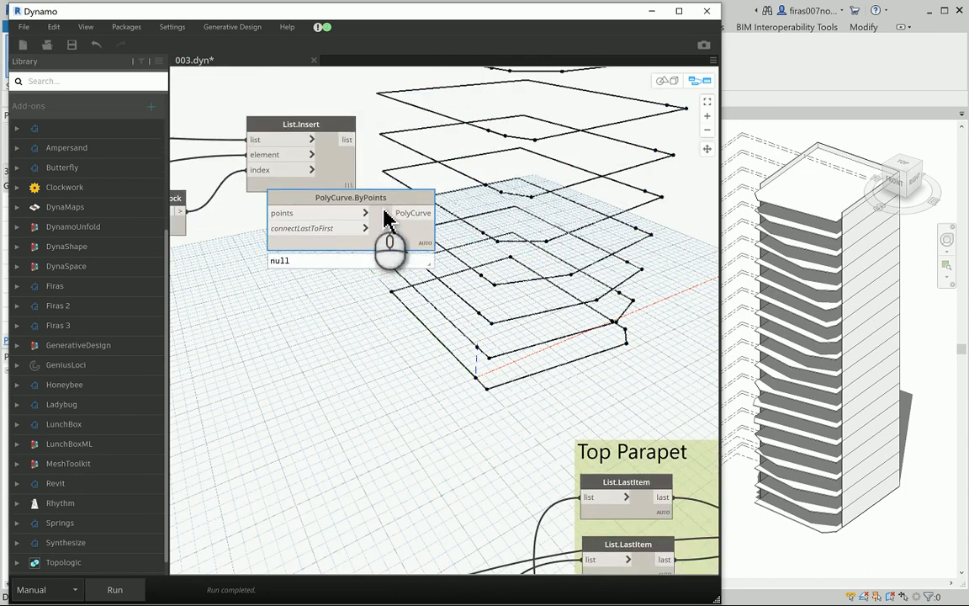
drag(315, 233, 439, 158)
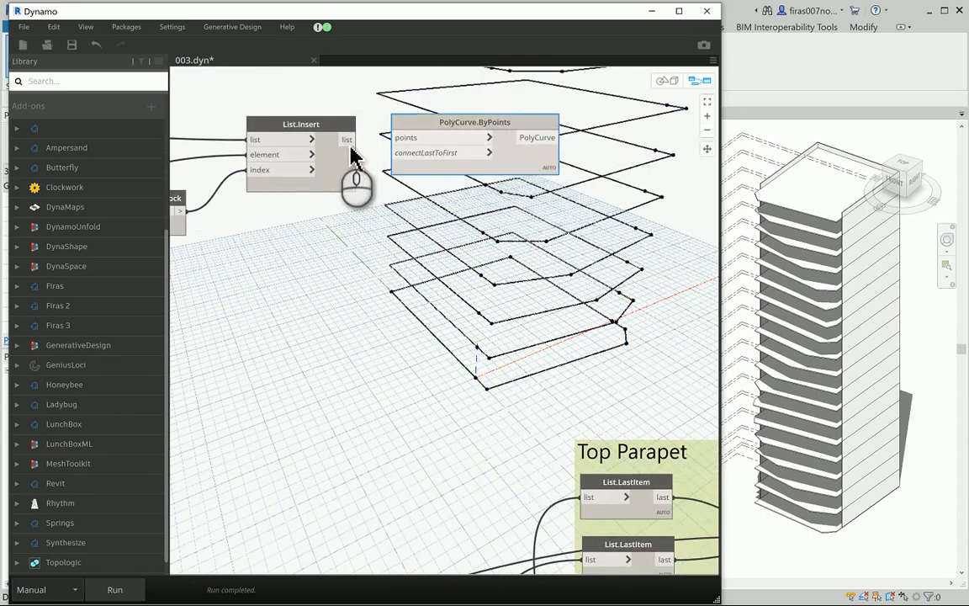
click(347, 140)
click(394, 138)
- Add a Geometry.Explode node beside PolyCurve.ByPoints and connect the PolyCurve output to its geometry input
middle_drag(450, 282, 330, 252)
right_click(442, 154)
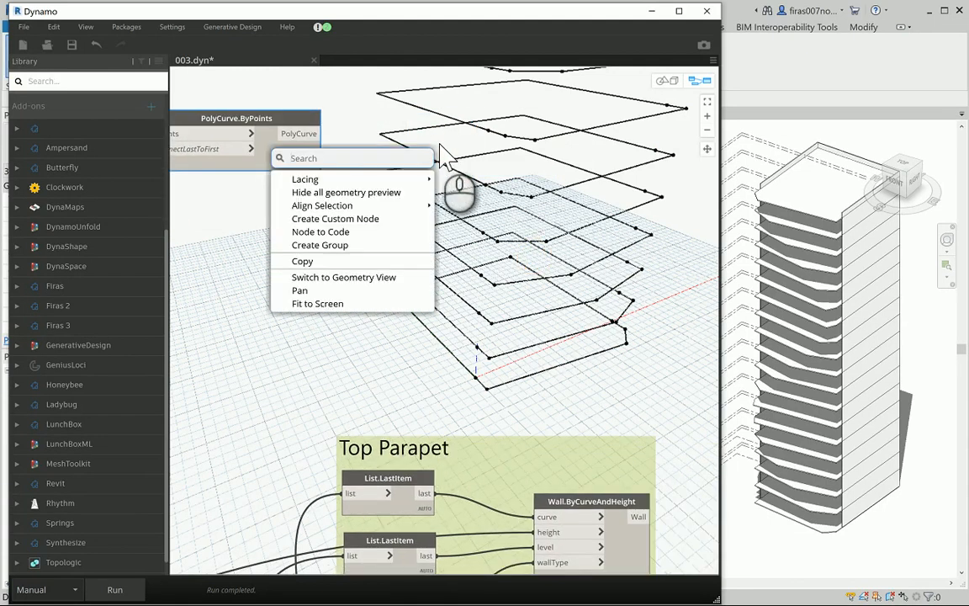
text(ex)
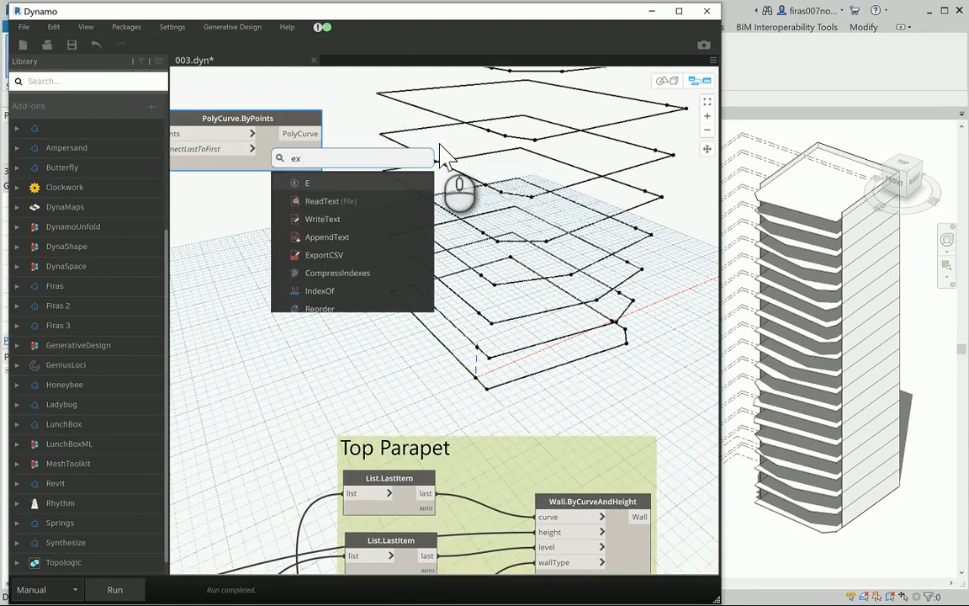
text(plode)
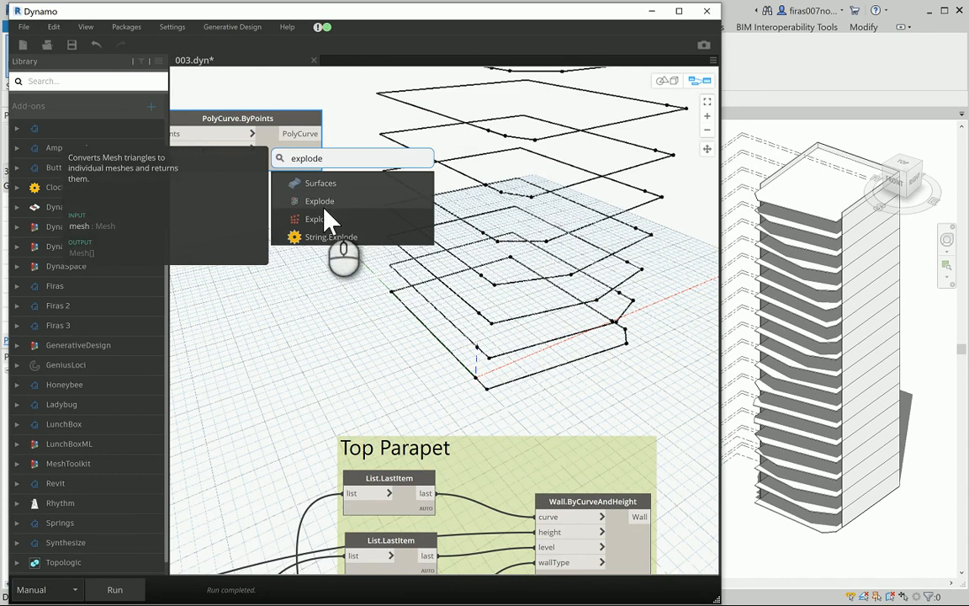
click(324, 216)
drag(349, 244, 411, 136)
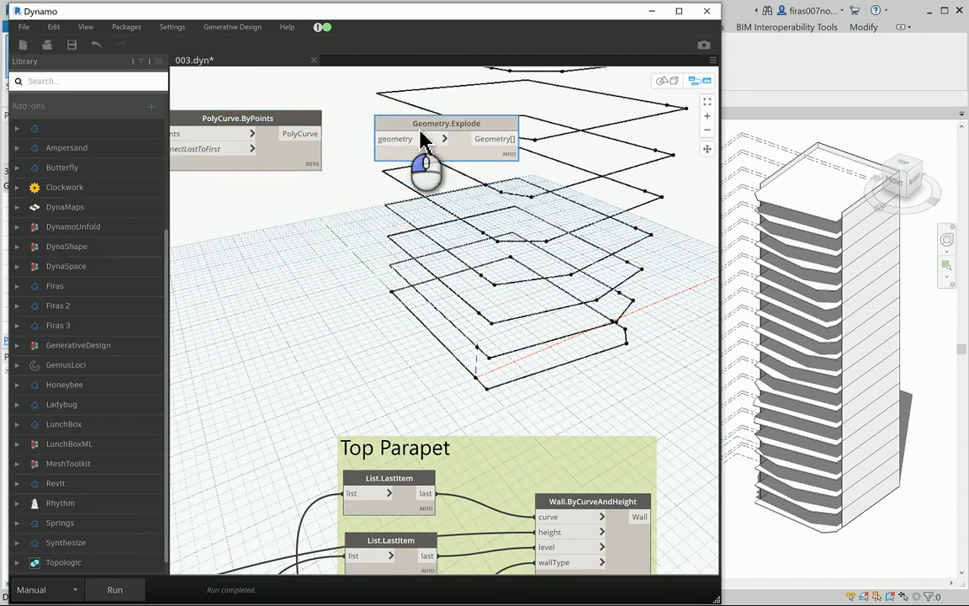
click(308, 134)
click(389, 144)
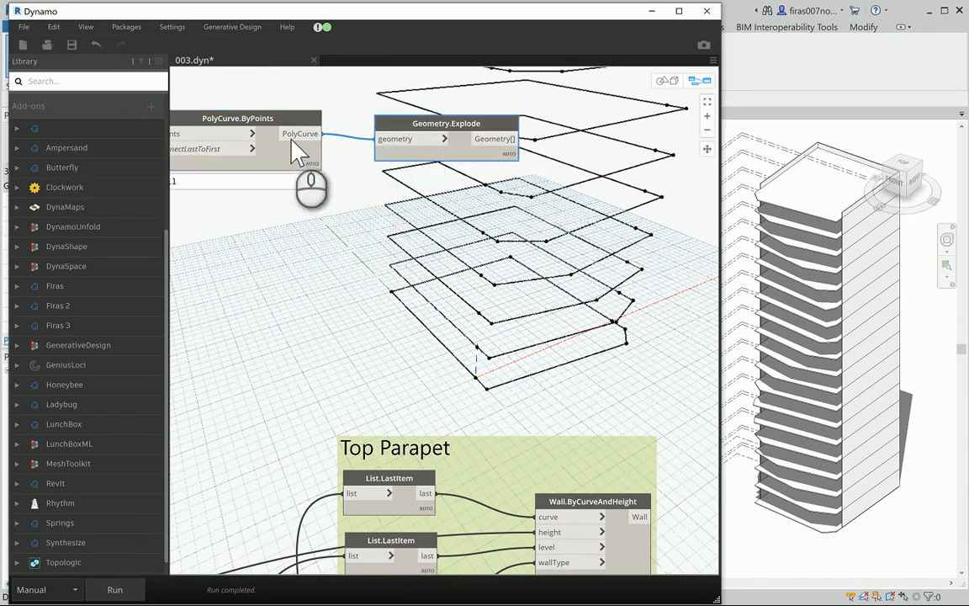
- Run the graph with the PolyCurve.ByPoints output pinned and highlight polycurve 0 in the 3D preview
click(299, 170)
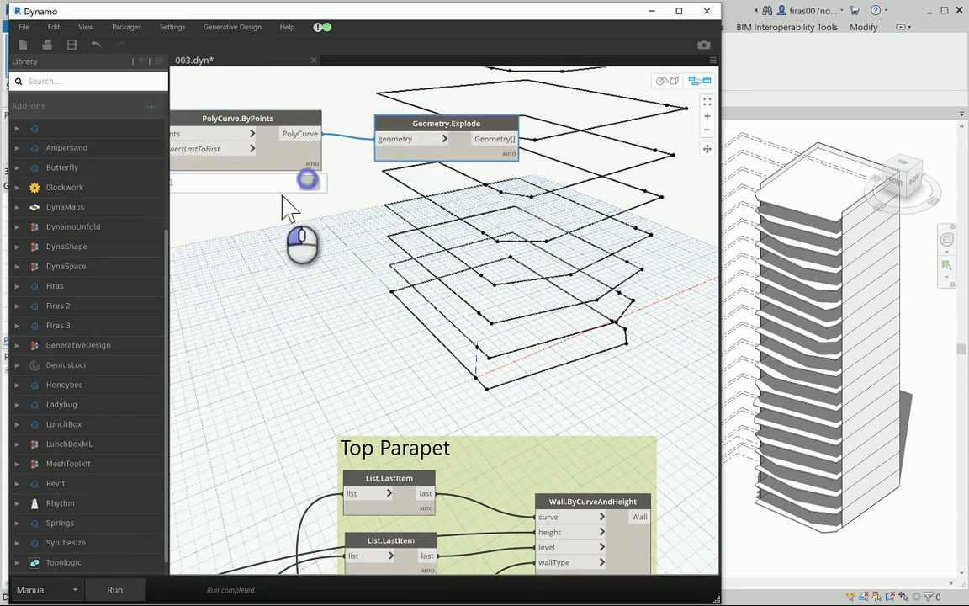
click(114, 589)
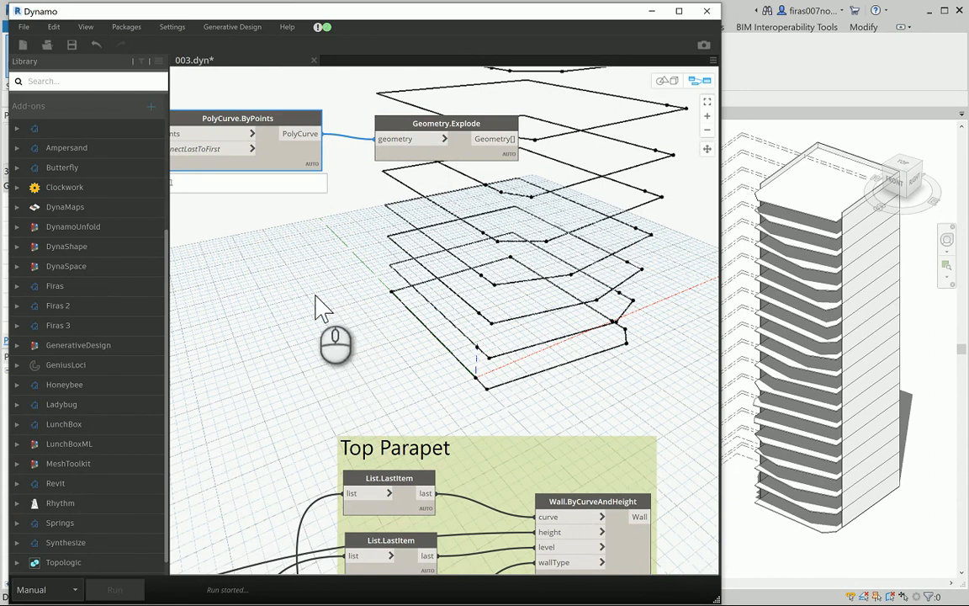
middle_drag(315, 295, 390, 307)
mouse_move(345, 223)
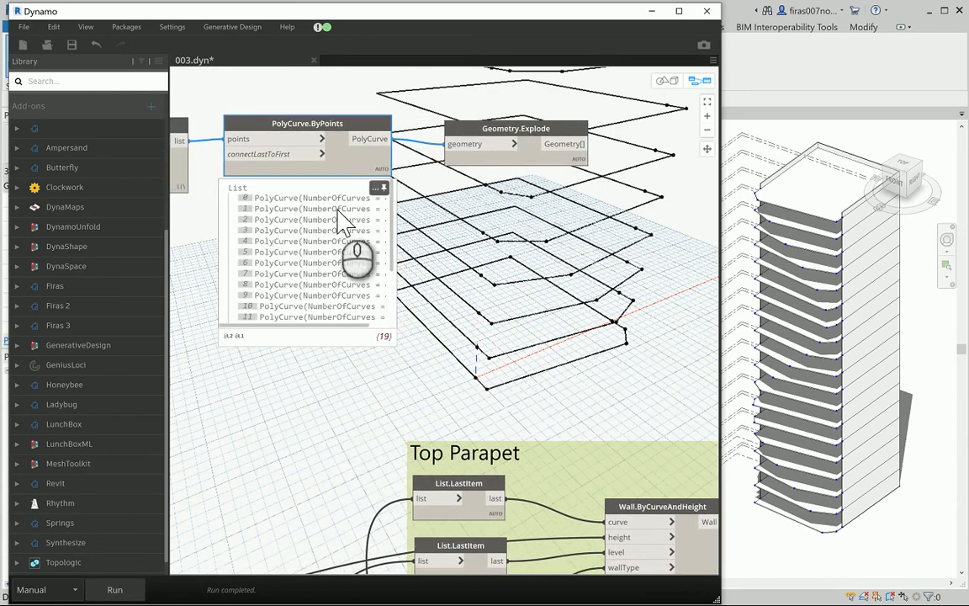
click(254, 198)
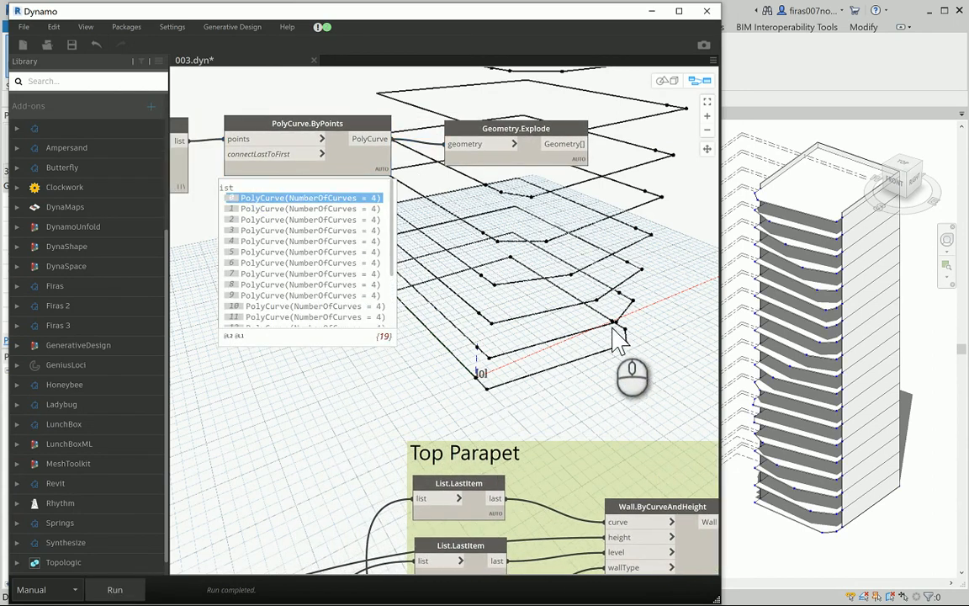
click(257, 198)
- Examine the curve sublists output by Geometry.Explode and unpin the previews of both polycurve nodes
click(577, 178)
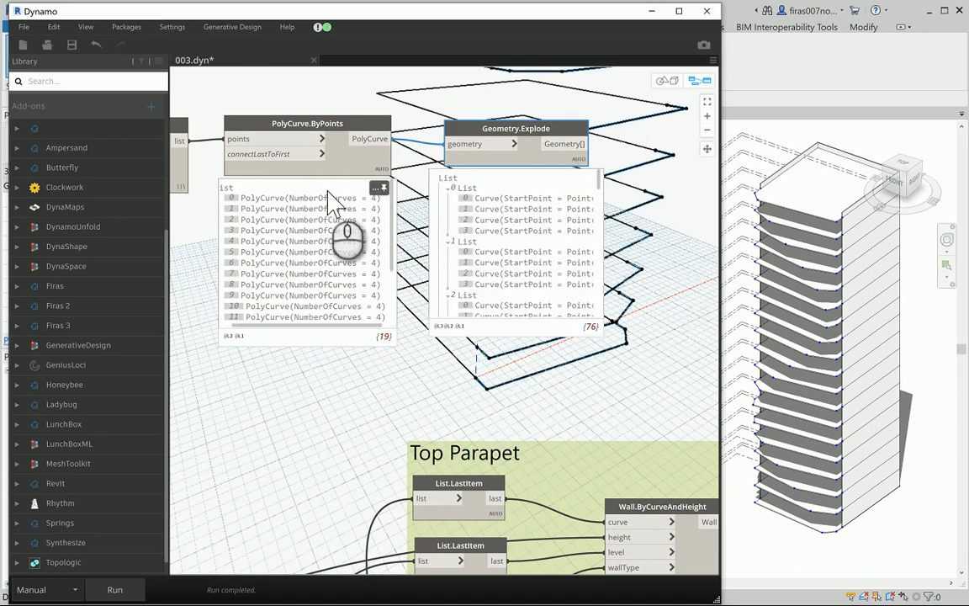
click(376, 185)
click(572, 180)
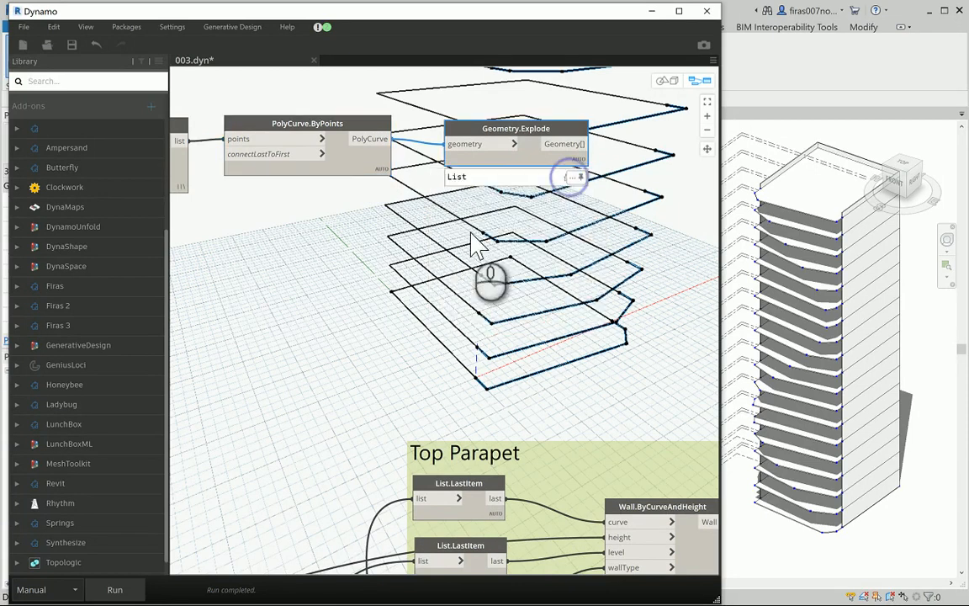
- Duplicate the back walls' Wall.ByCurveAndHeight node and place the copy beside the new Geometry.Explode node
middle_drag(374, 276, 217, 250)
scroll(219, 261, down, 3)
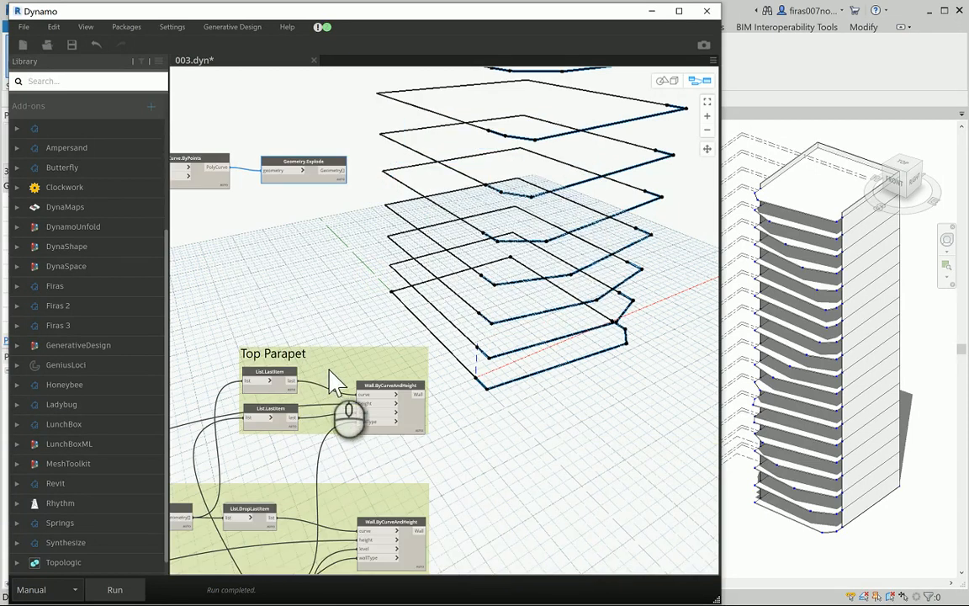
scroll(335, 382, up, 1)
scroll(335, 383, up, 1)
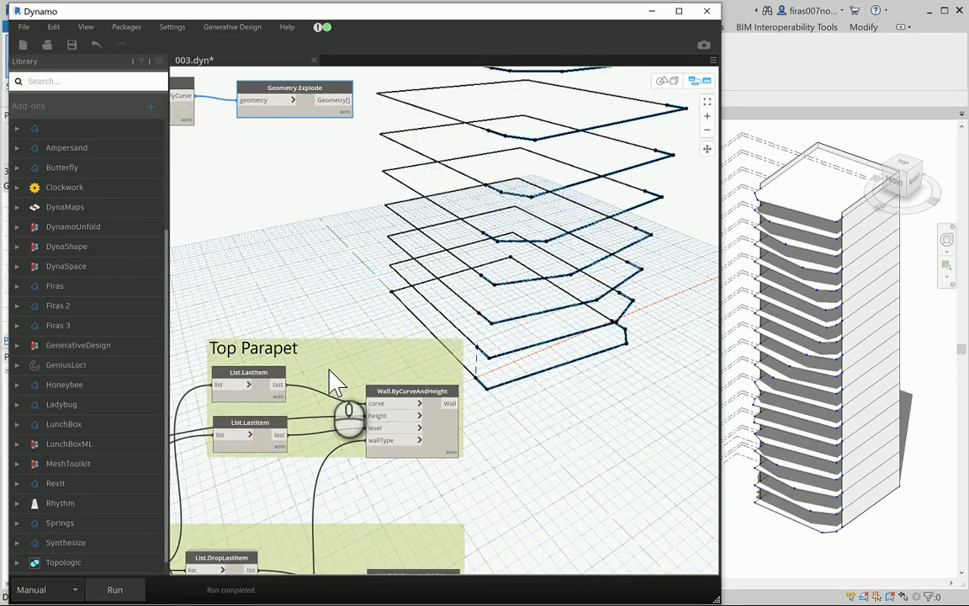
scroll(335, 383, up, 1)
scroll(404, 374, down, 5)
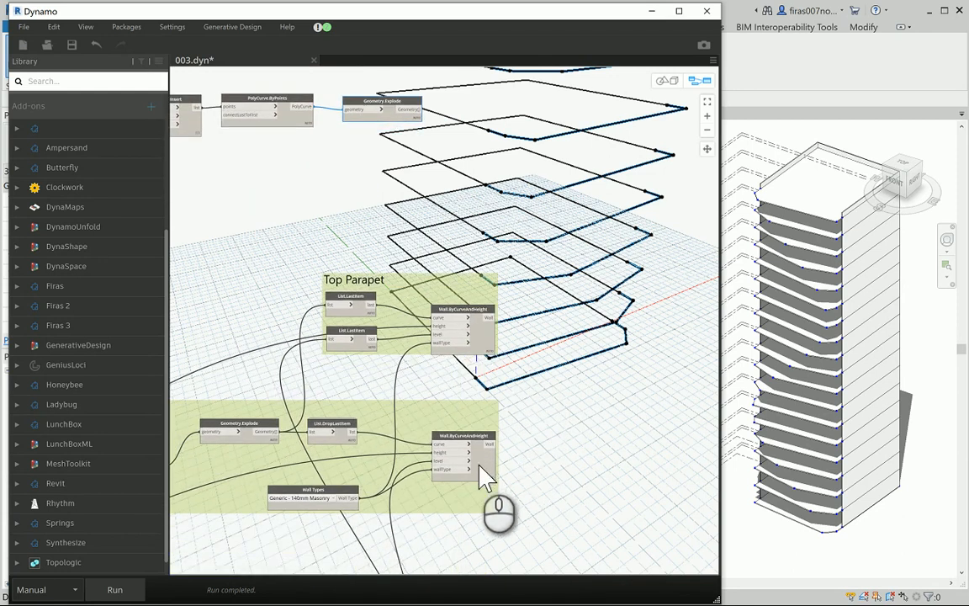
click(492, 476)
drag(495, 479, 513, 104)
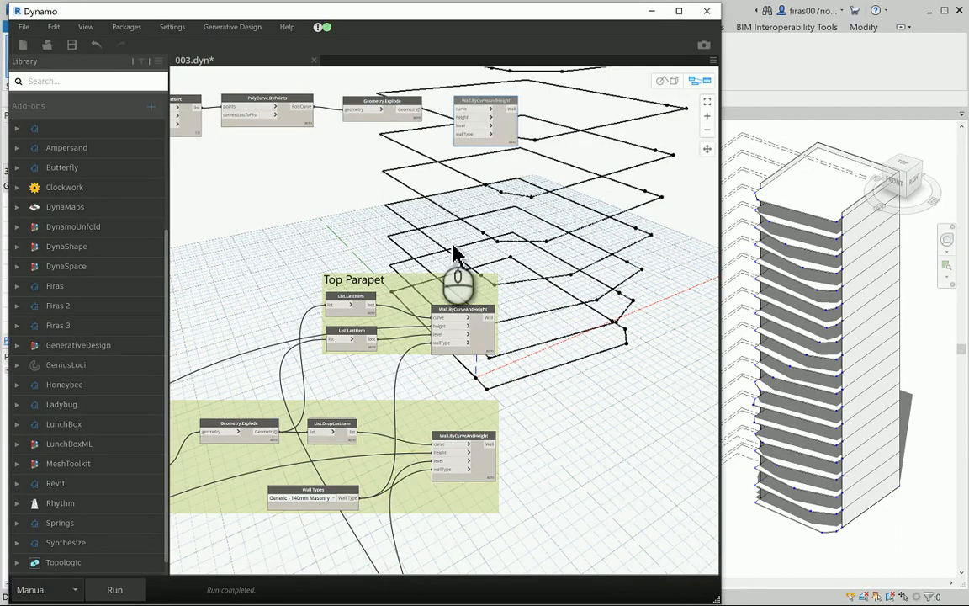
- Examine the curve, height, level and wall type connections of the Wall.ByCurveAndHeight node in the U-Shaped Back Walls group
middle_drag(372, 242, 714, 151)
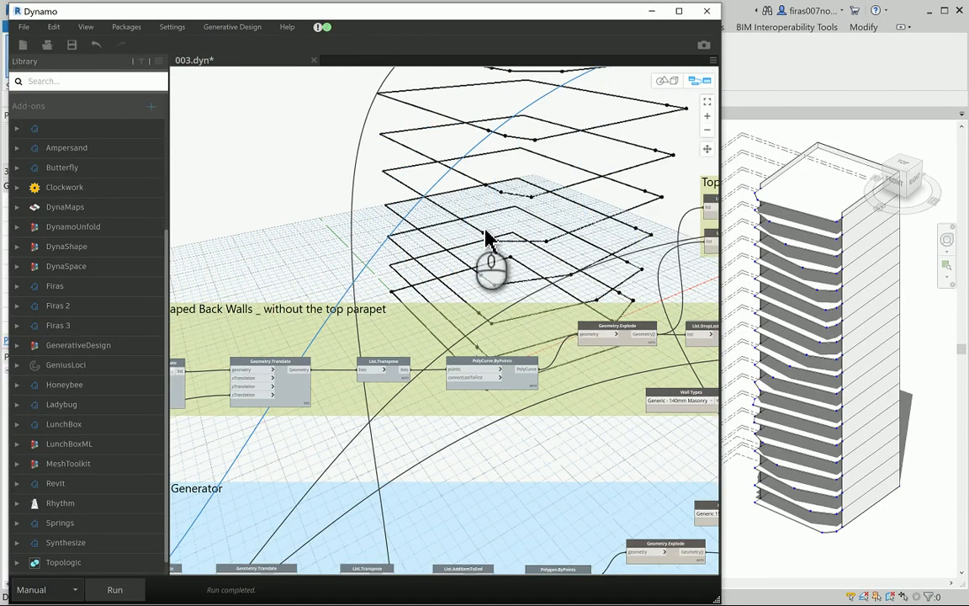
middle_drag(246, 259, 357, 242)
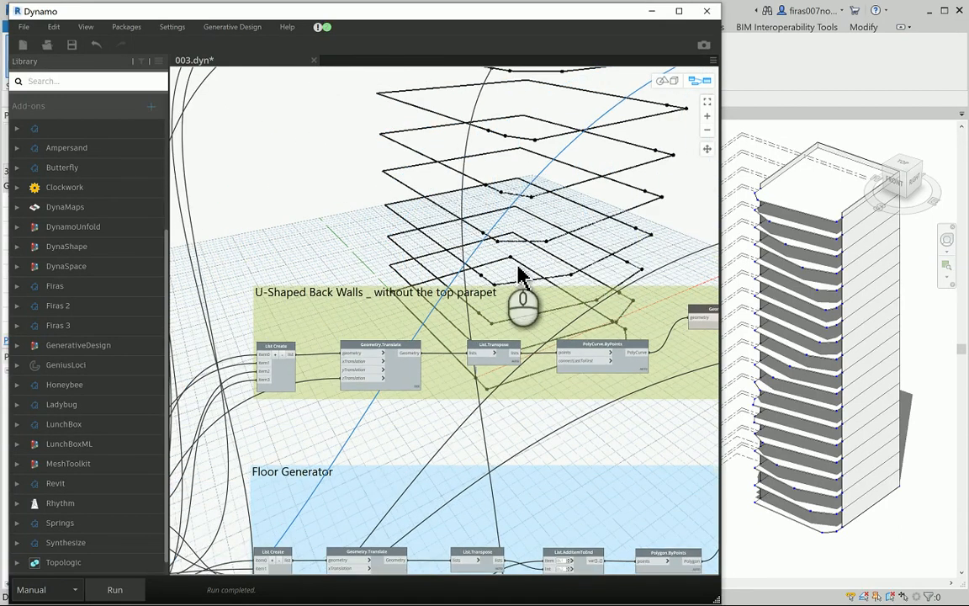
middle_drag(523, 236, 266, 245)
middle_drag(519, 261, 298, 265)
scroll(382, 396, up, 1)
scroll(383, 407, up, 3)
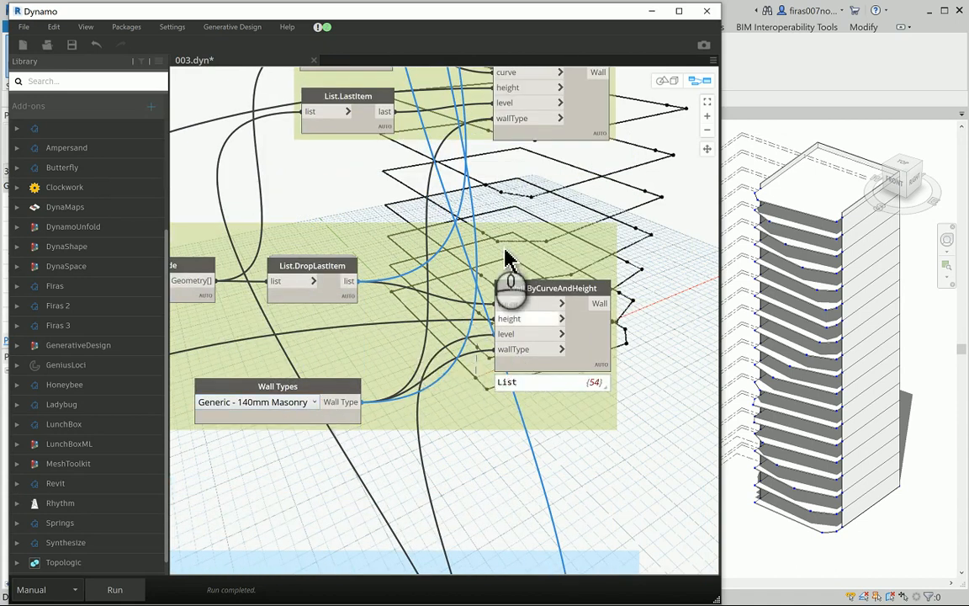
scroll(439, 201, down, 3)
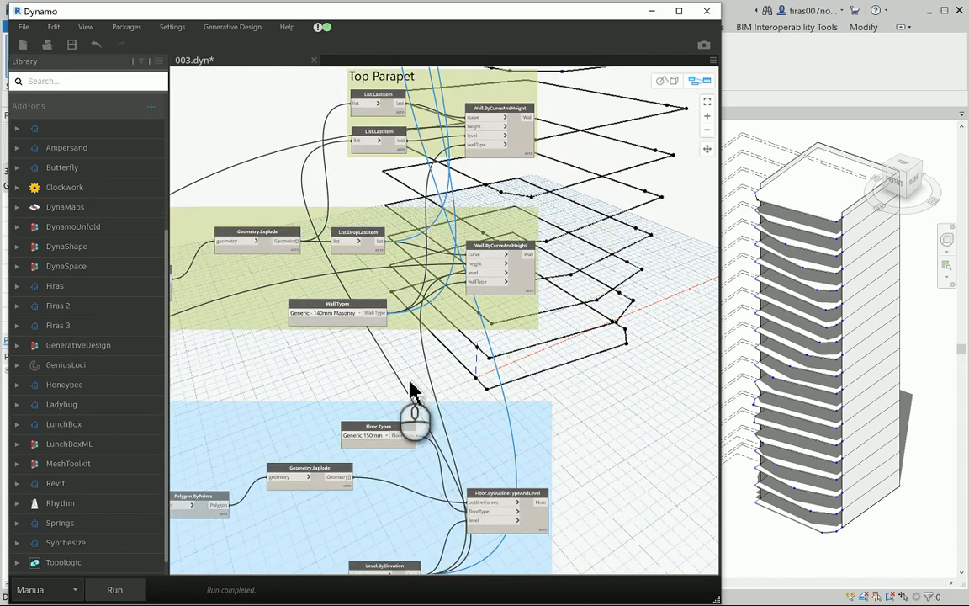
scroll(483, 253, up, 3)
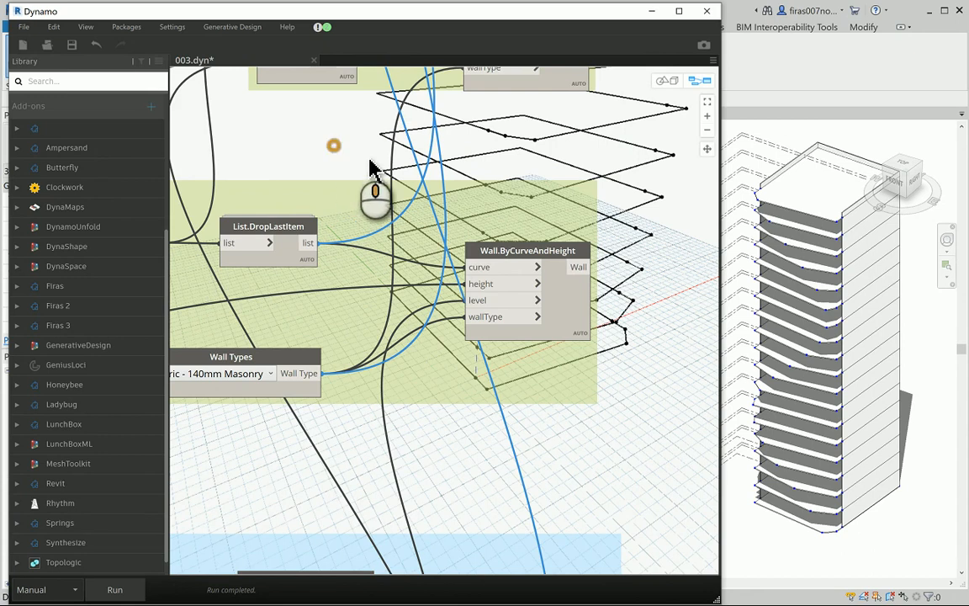
middle_drag(450, 200, 477, 206)
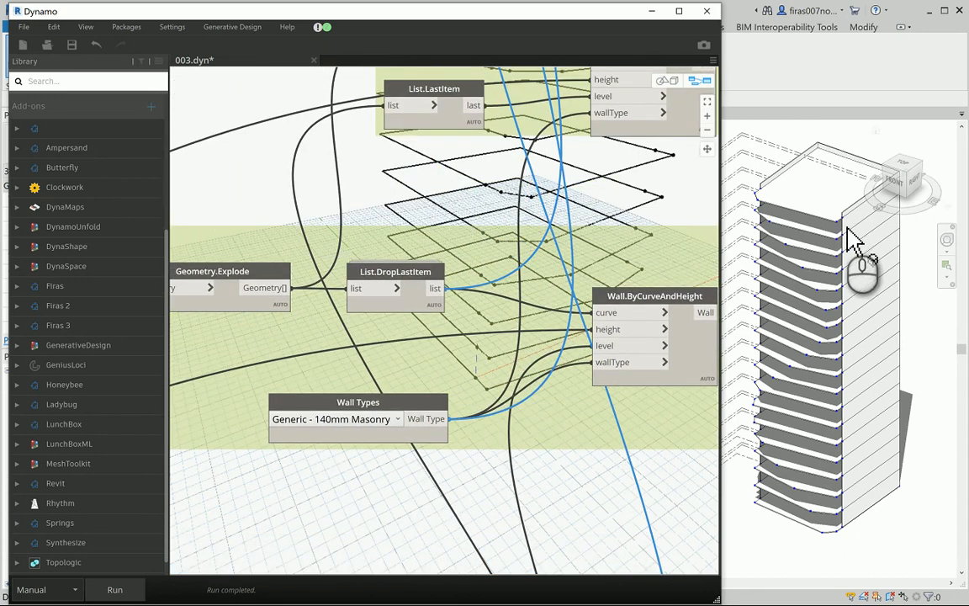
click(271, 287)
middle_drag(335, 216, 366, 193)
scroll(354, 206, down, 1)
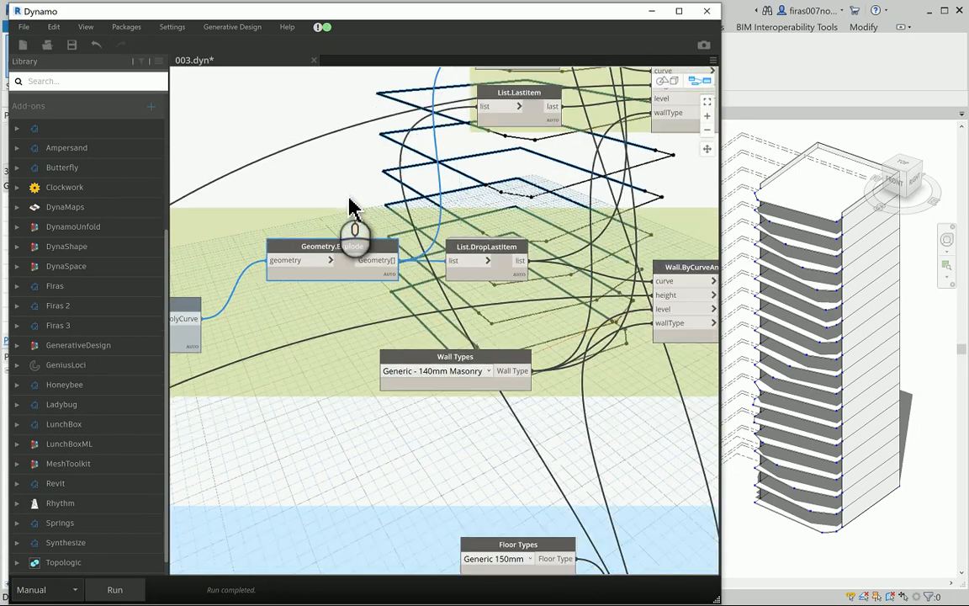
- Connect the Level output of Level.ByElevation to the level input of the copied Wall.ByCurveAndHeight node
middle_drag(459, 444, 386, 126)
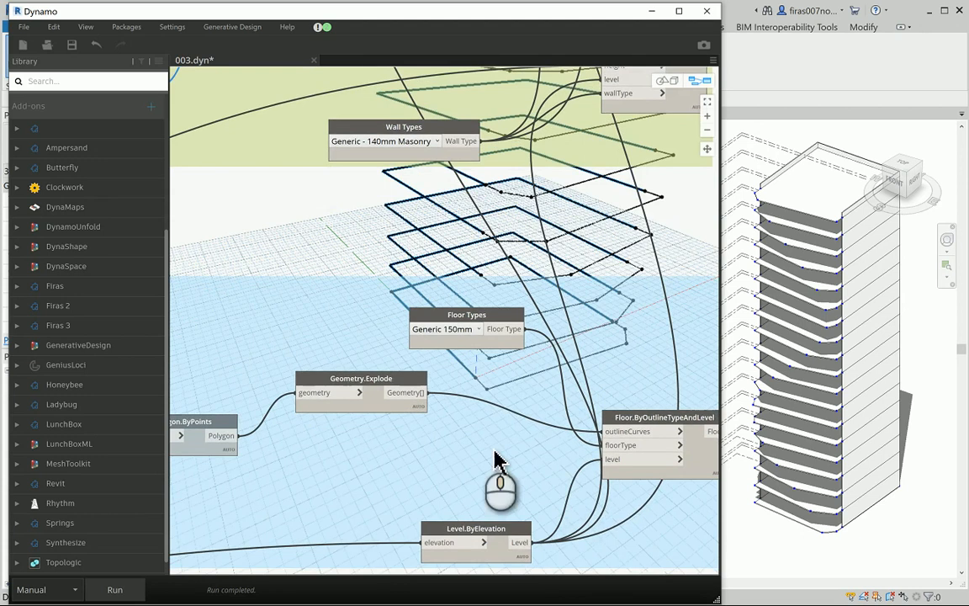
middle_drag(494, 465, 493, 348)
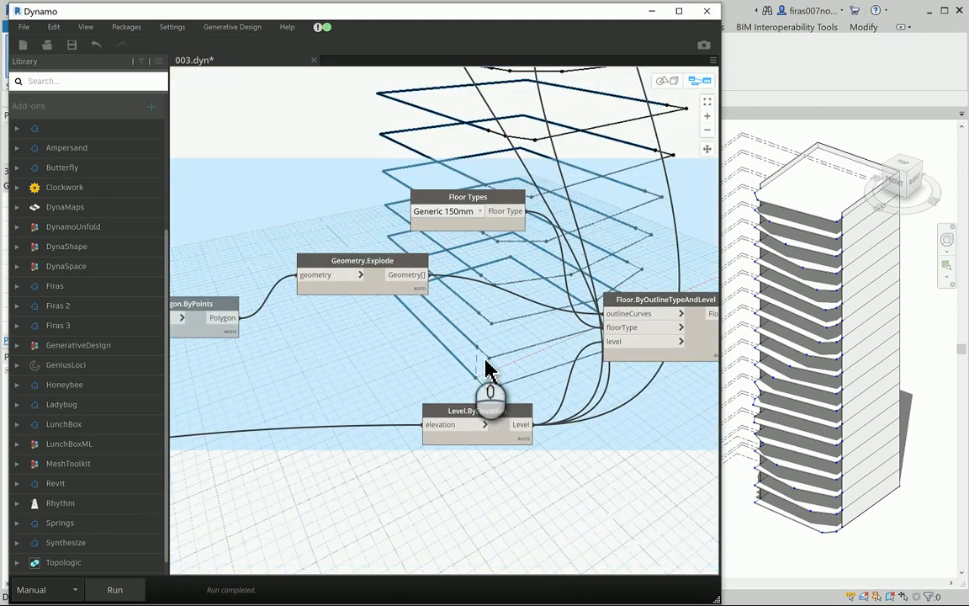
click(476, 431)
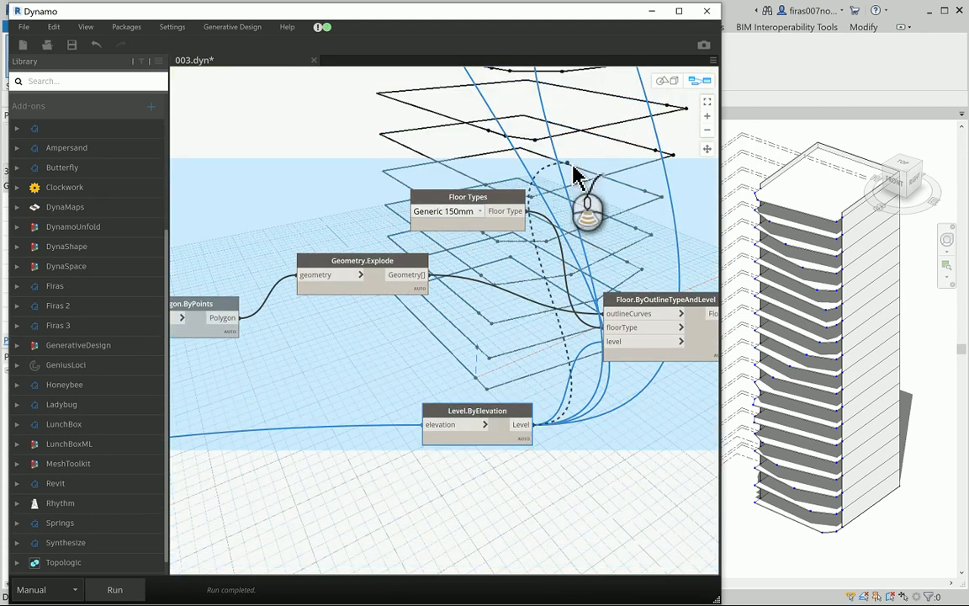
scroll(555, 219, down, 5)
middle_drag(541, 253, 461, 459)
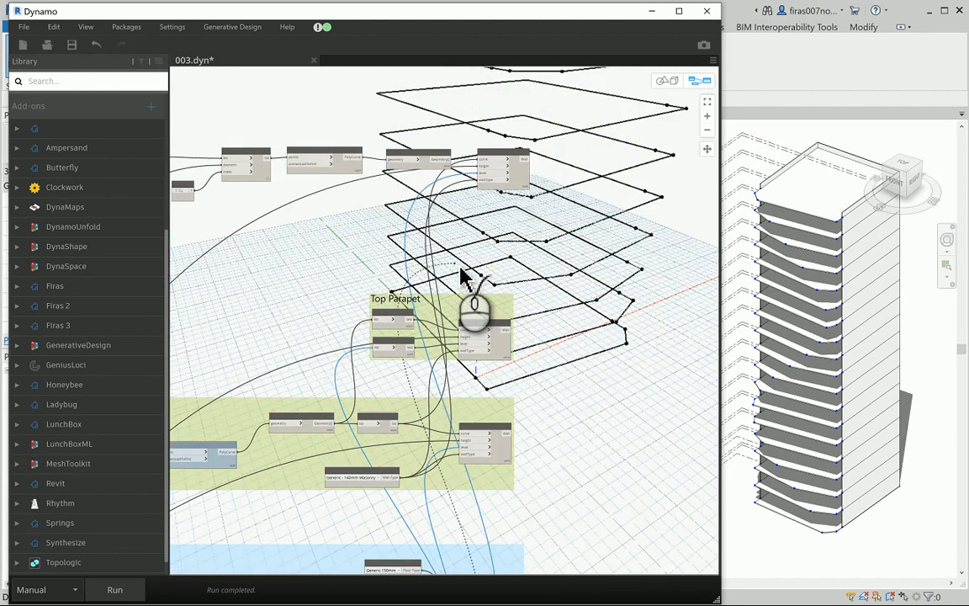
scroll(479, 200, up, 2)
scroll(484, 175, up, 1)
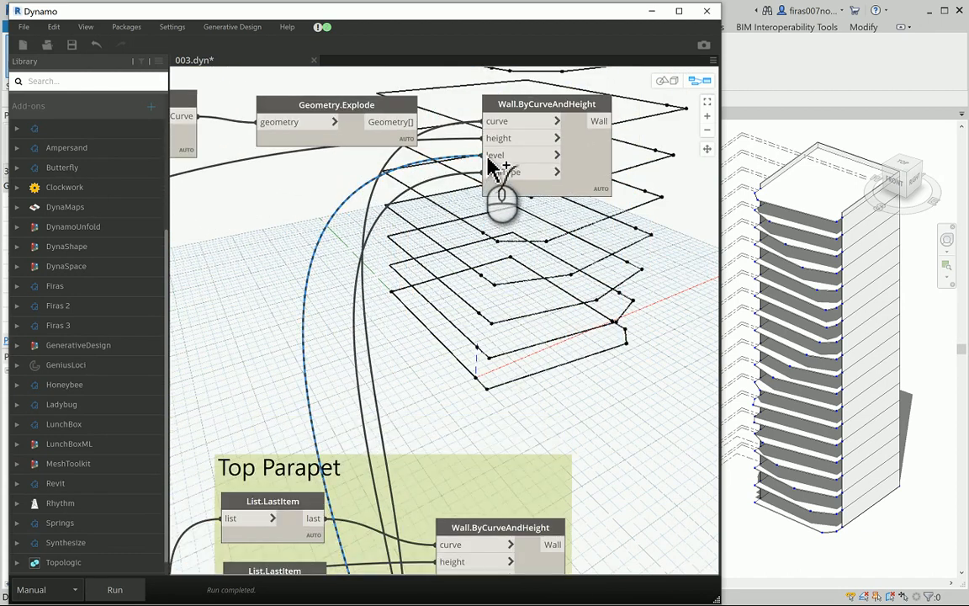
click(483, 157)
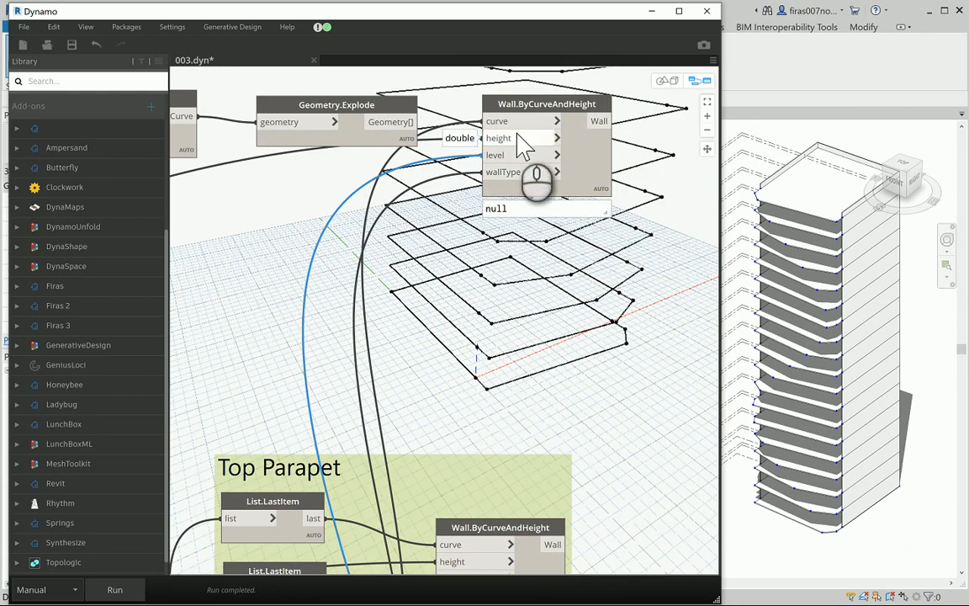
- Connect the Parapet Height slider to the height input of the copied Wall.ByCurveAndHeight node
scroll(281, 249, down, 5)
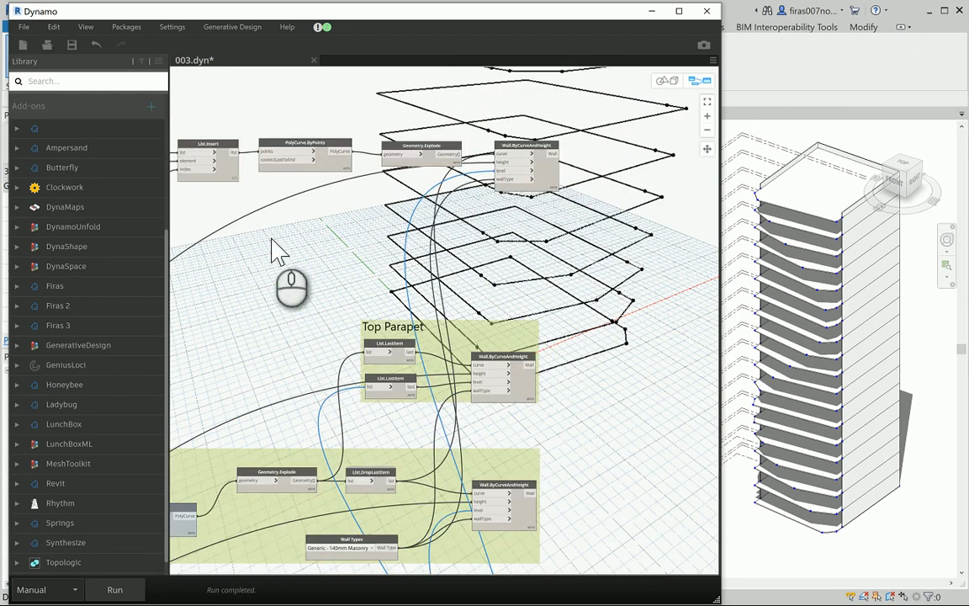
middle_drag(626, 187, 652, 178)
middle_drag(271, 305, 657, 114)
scroll(554, 444, up, 5)
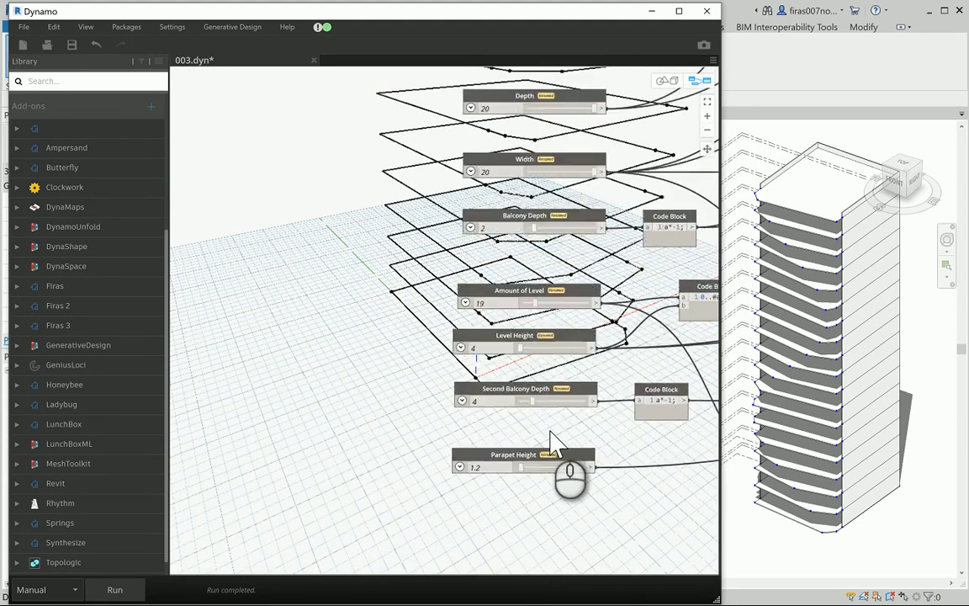
scroll(303, 389, down, 4)
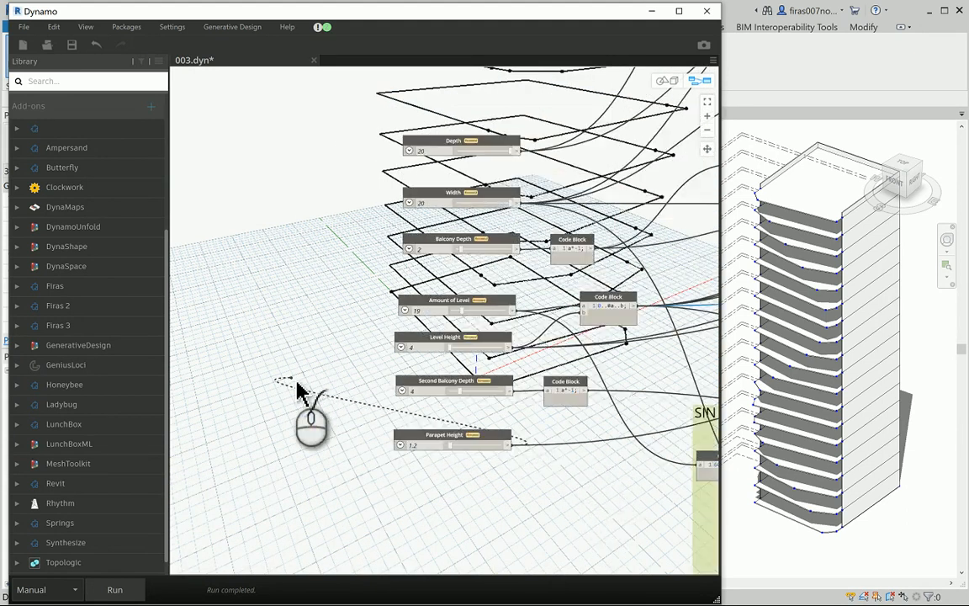
scroll(456, 273, down, 2)
scroll(579, 227, up, 5)
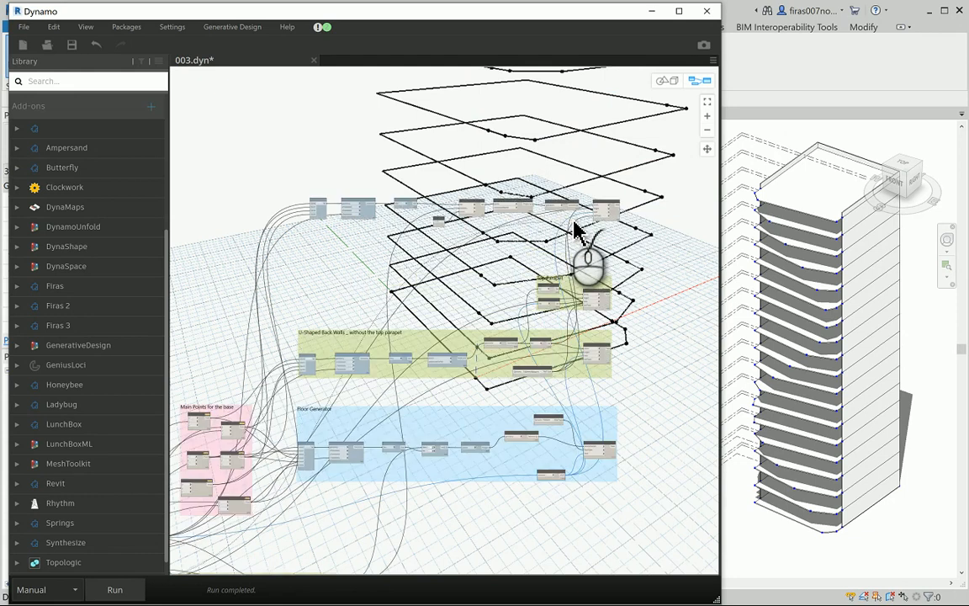
scroll(648, 220, up, 1)
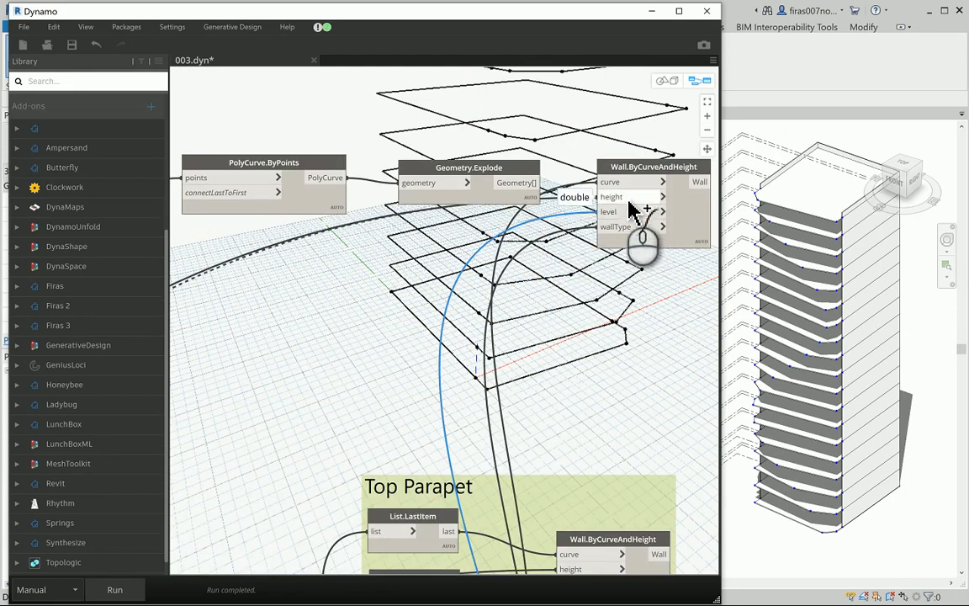
- Feed the Geometry.Explode output into the copied wall node's curve input and run the graph
drag(630, 166, 634, 189)
click(527, 182)
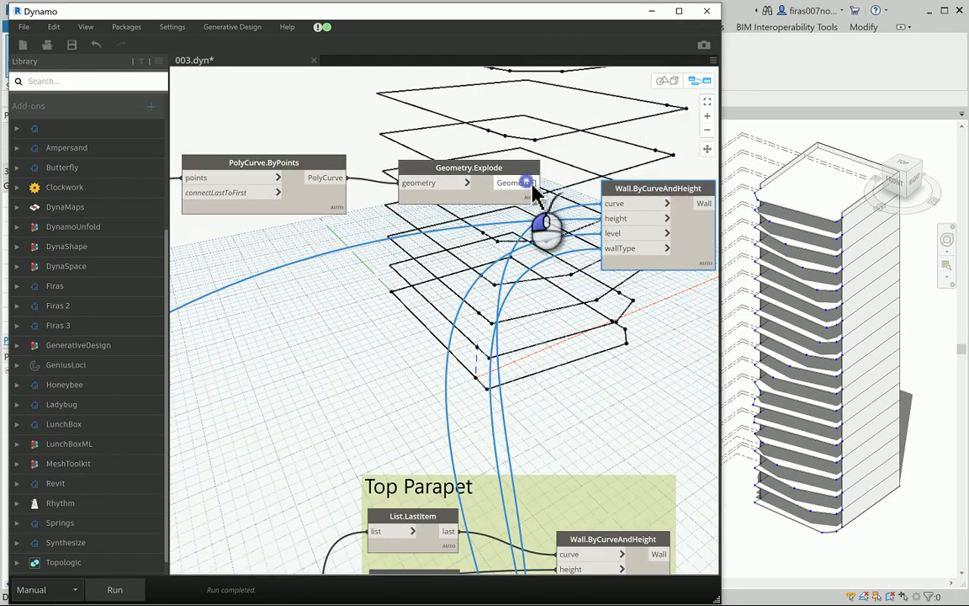
click(625, 209)
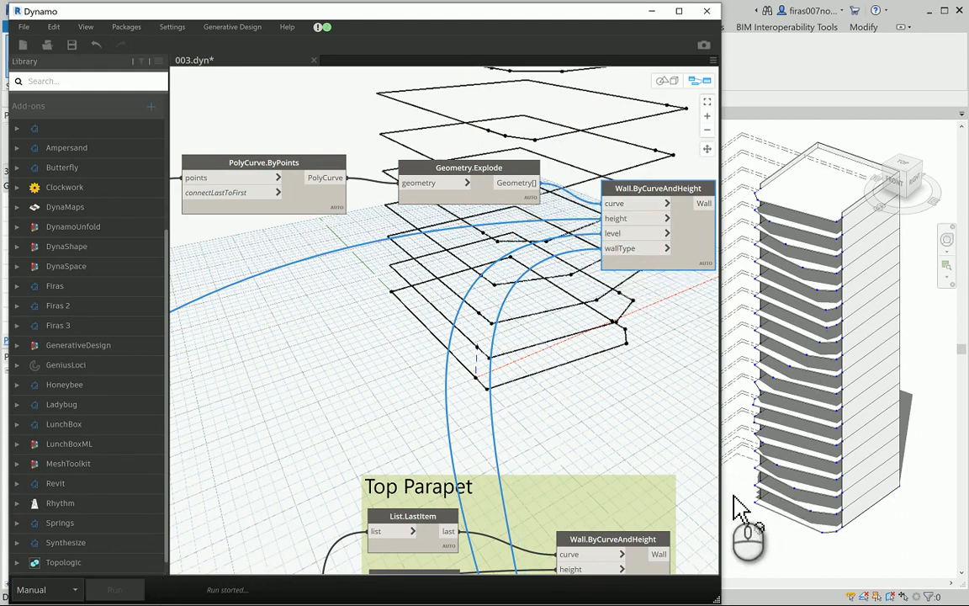
- Inspect the generated balcony parapet walls on the tower in the Revit 3D view
scroll(838, 255, up, 3)
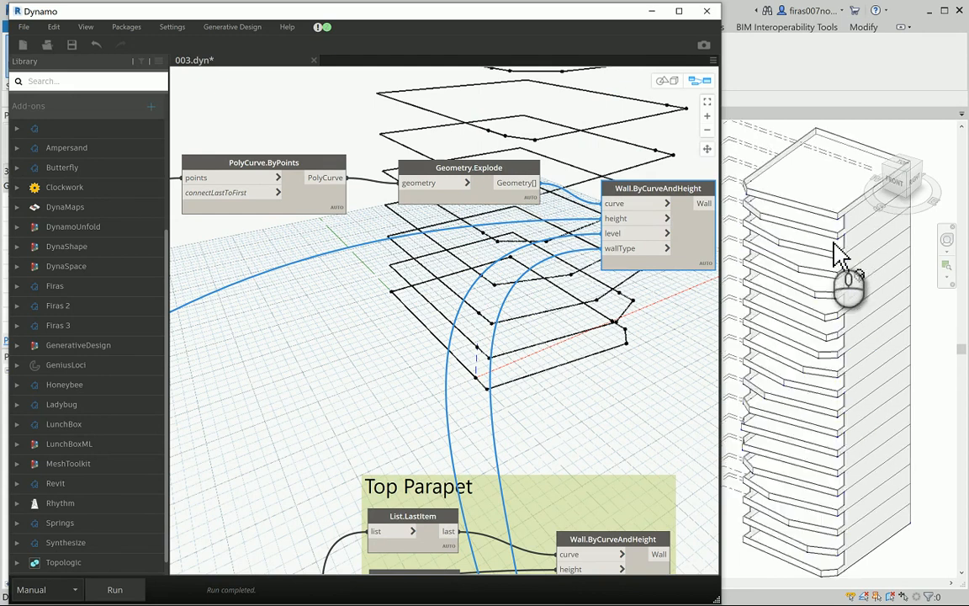
scroll(833, 243, up, 3)
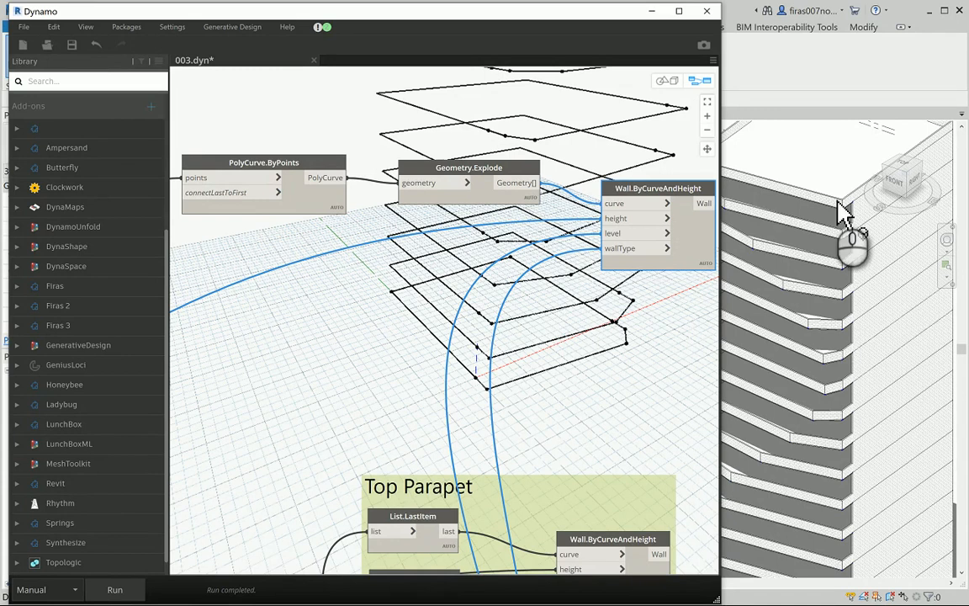
scroll(616, 318, down, 2)
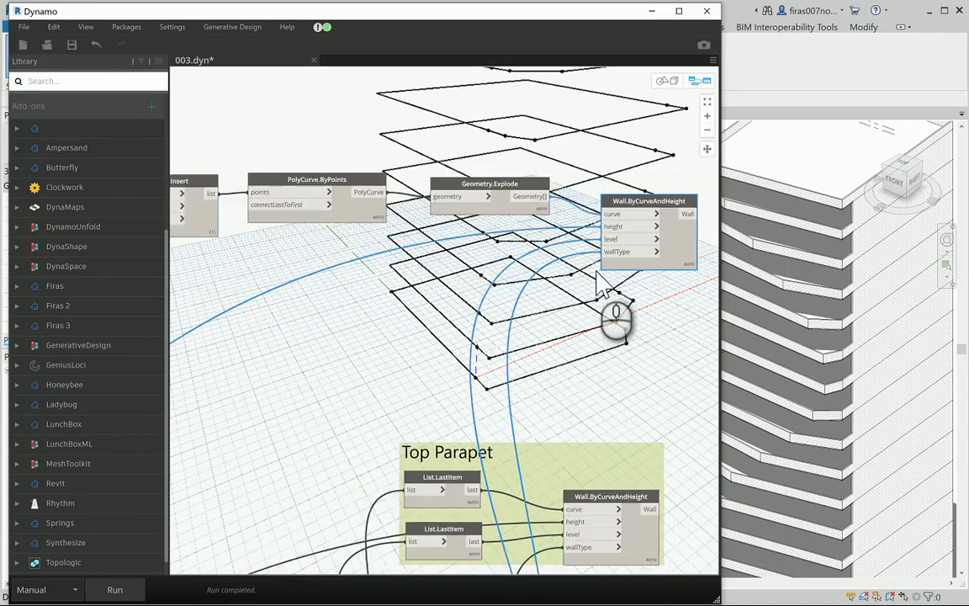
middle_drag(804, 228, 864, 246)
scroll(844, 231, down, 1)
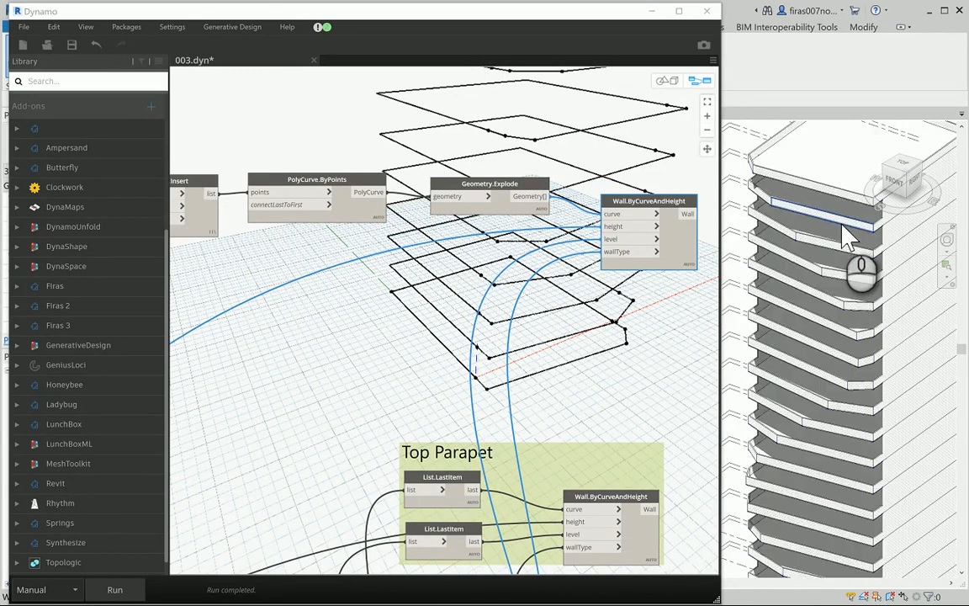
scroll(848, 238, down, 3)
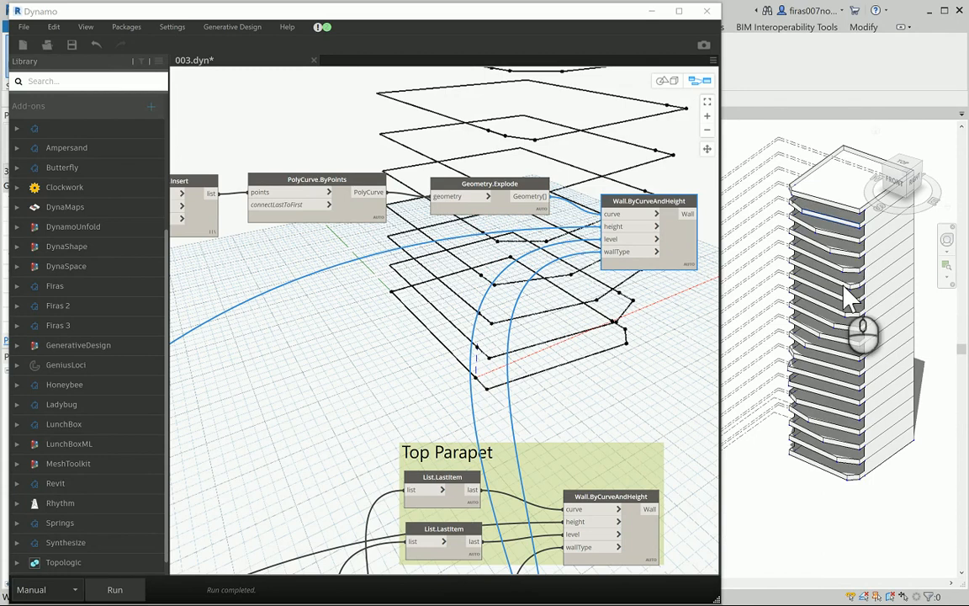
- In Dynamo, turn off the geometry preview of the List.Insert and PolyCurve.ByPoints nodes in the balcony chain
scroll(566, 266, down, 4)
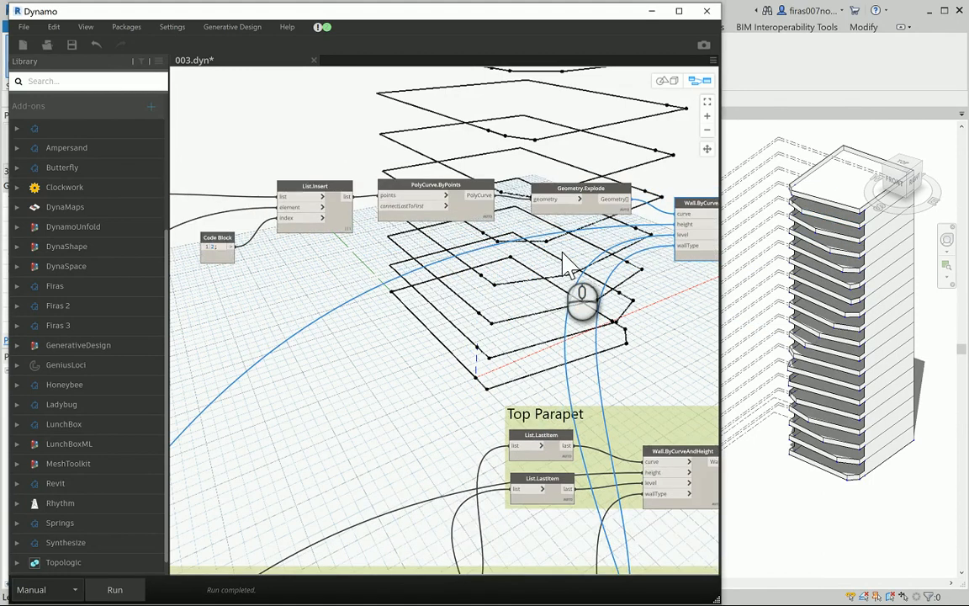
scroll(558, 266, down, 2)
scroll(425, 252, up, 4)
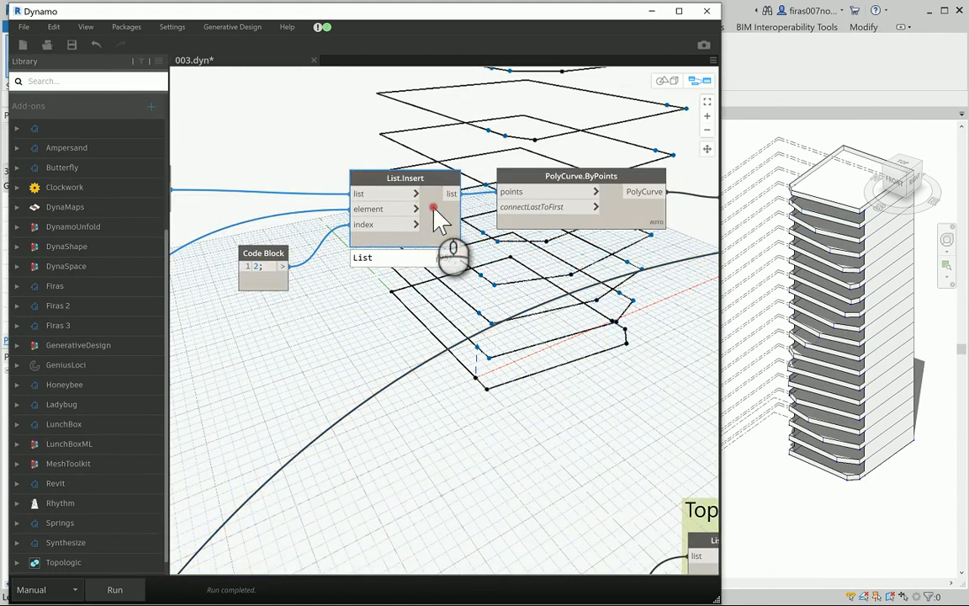
right_click(433, 209)
click(647, 220)
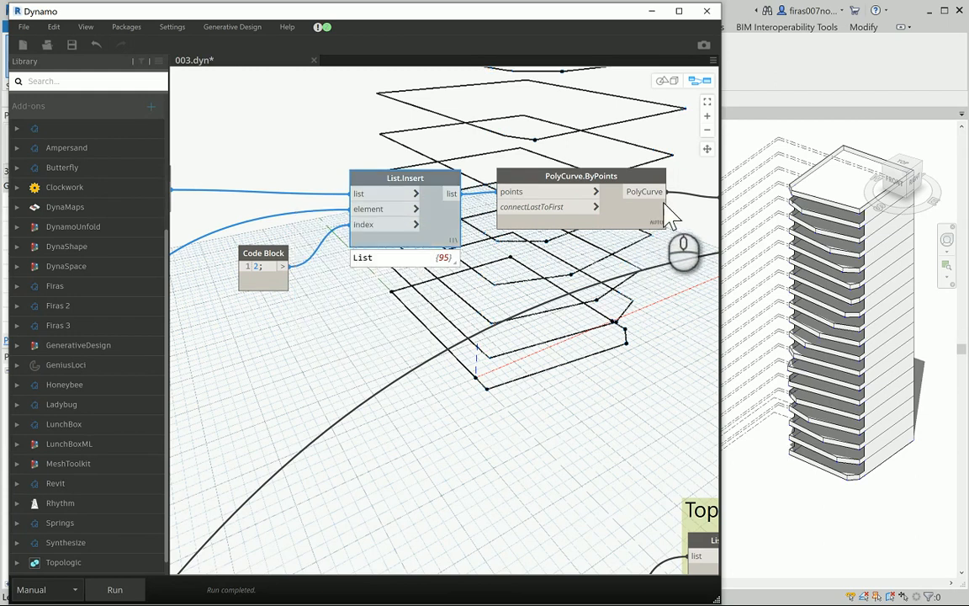
right_click(625, 201)
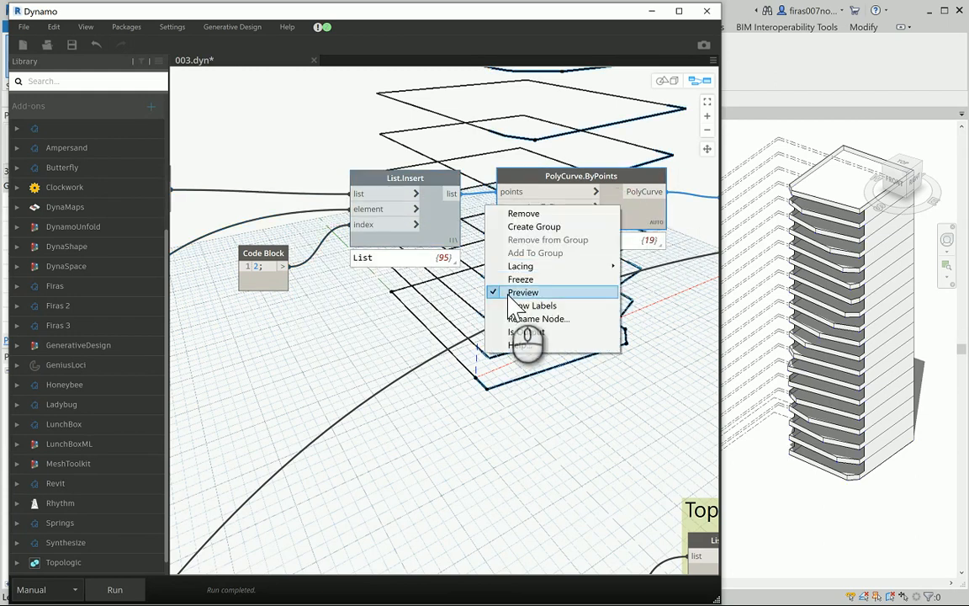
click(509, 295)
scroll(492, 276, down, 1)
middle_drag(584, 273, 409, 261)
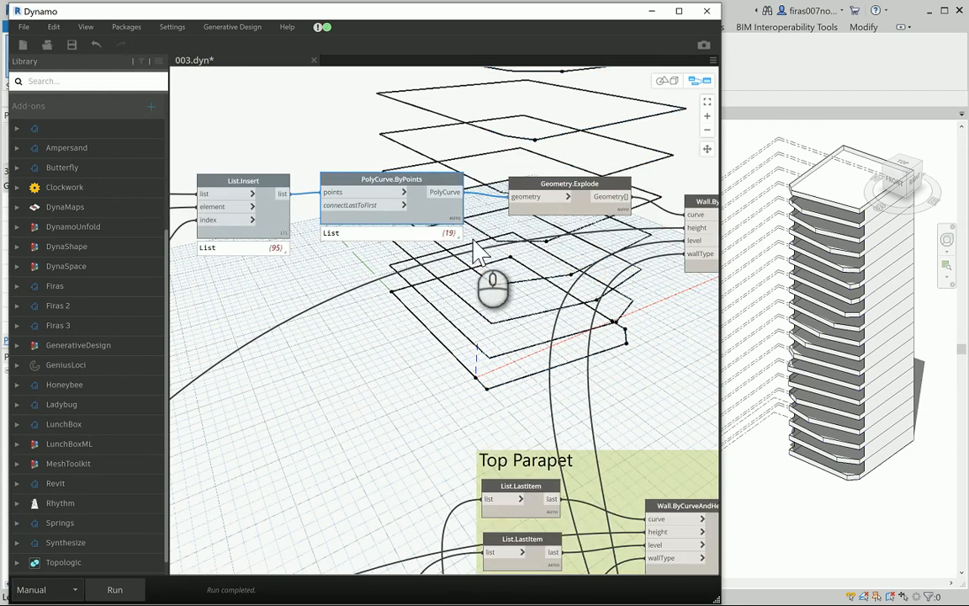
scroll(547, 252, down, 5)
scroll(329, 191, down, 3)
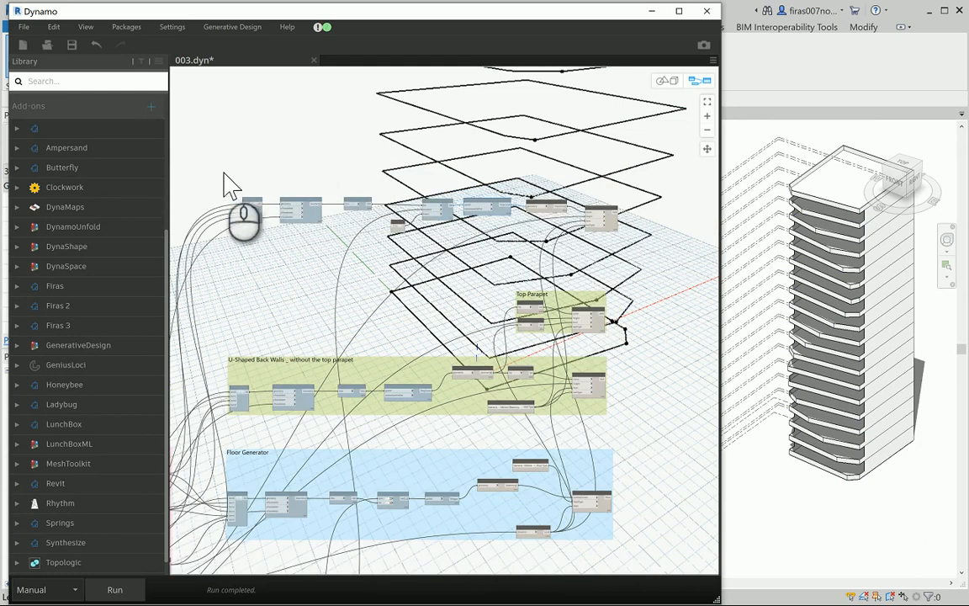
- Group the balcony wall node chain and title the group "Parapets"
drag(217, 165, 648, 270)
key(ctrl+g)
scroll(252, 211, up, 3)
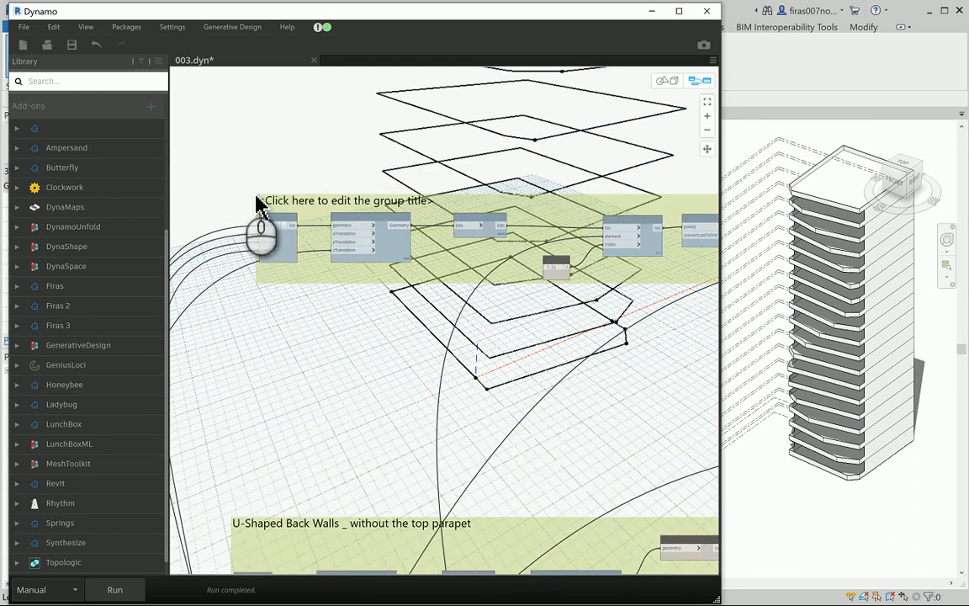
double_click(296, 200)
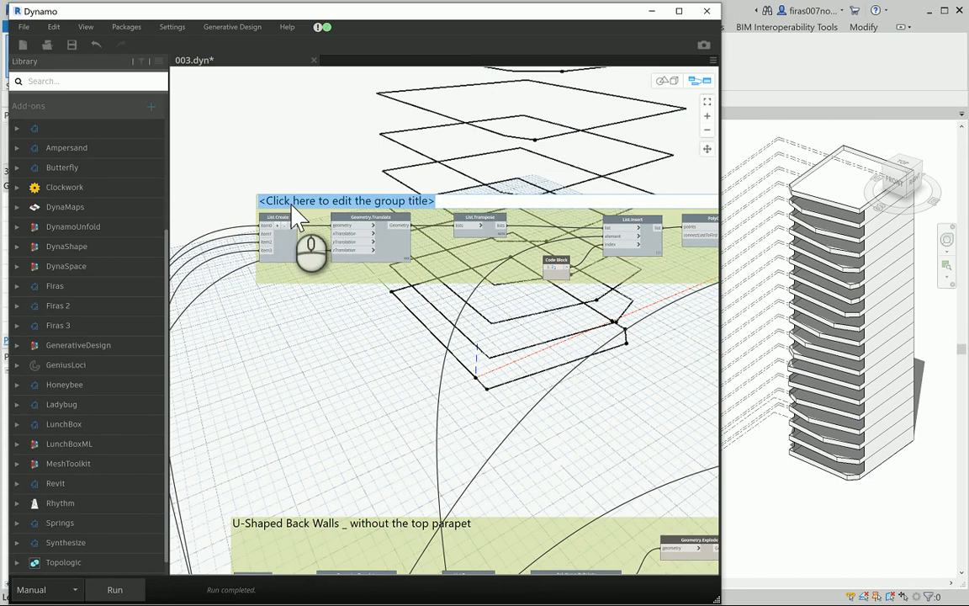
text(Parapets)
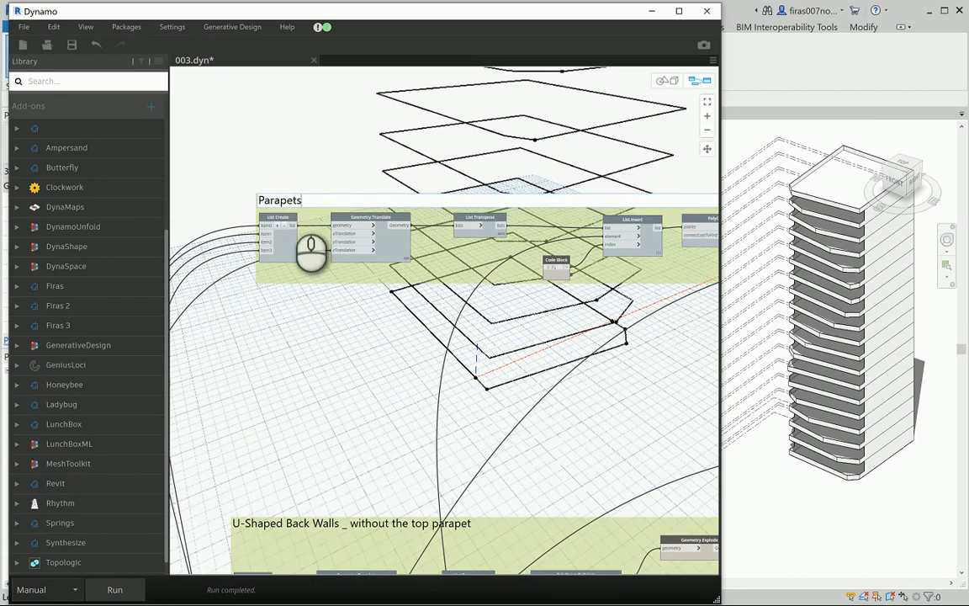
scroll(303, 190, down, 4)
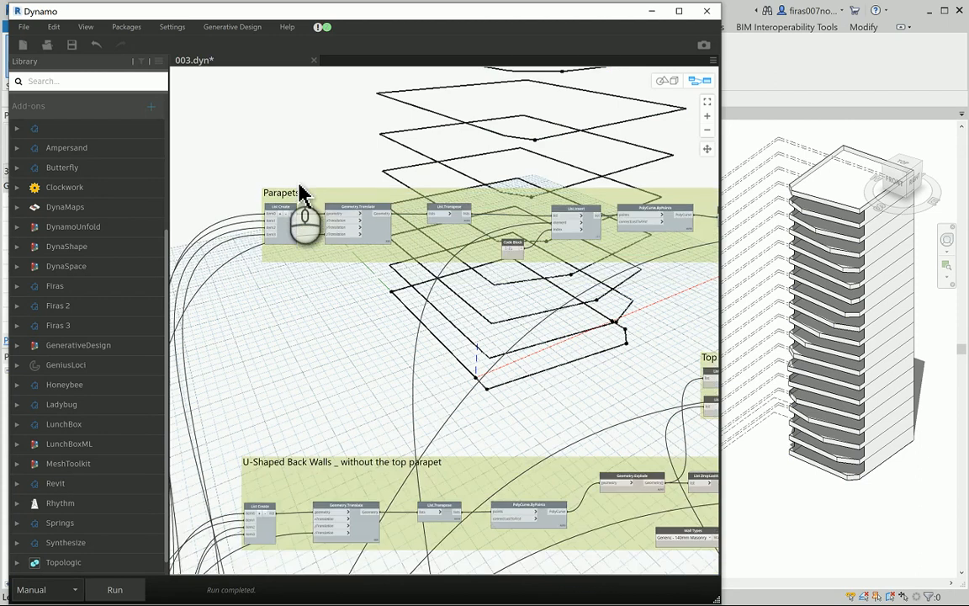
scroll(374, 211, up, 1)
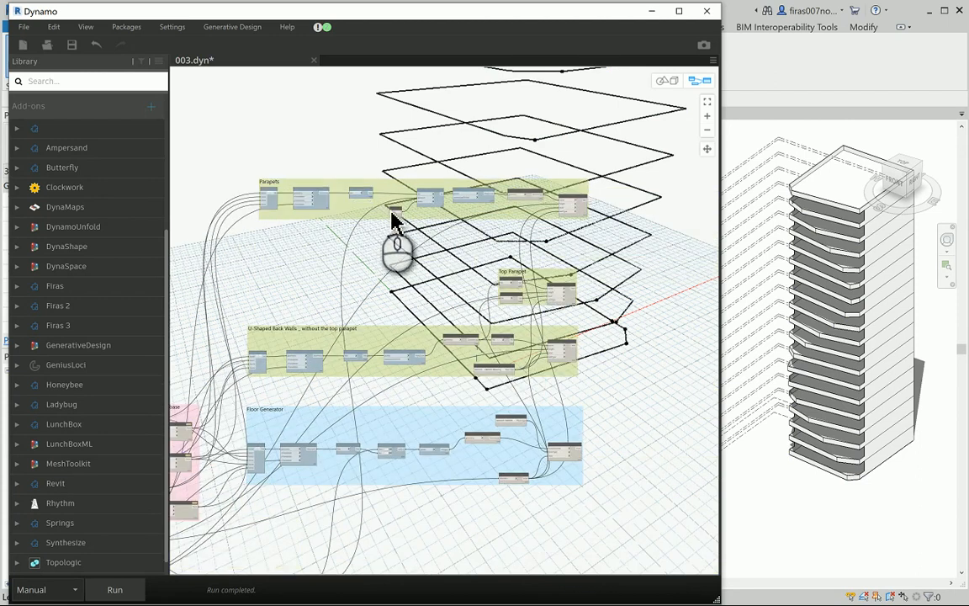
- Duplicate the Parapets group with its input connections and place the copy above the original group, leaving a gap between them
click(362, 217)
drag(347, 210, 348, 128)
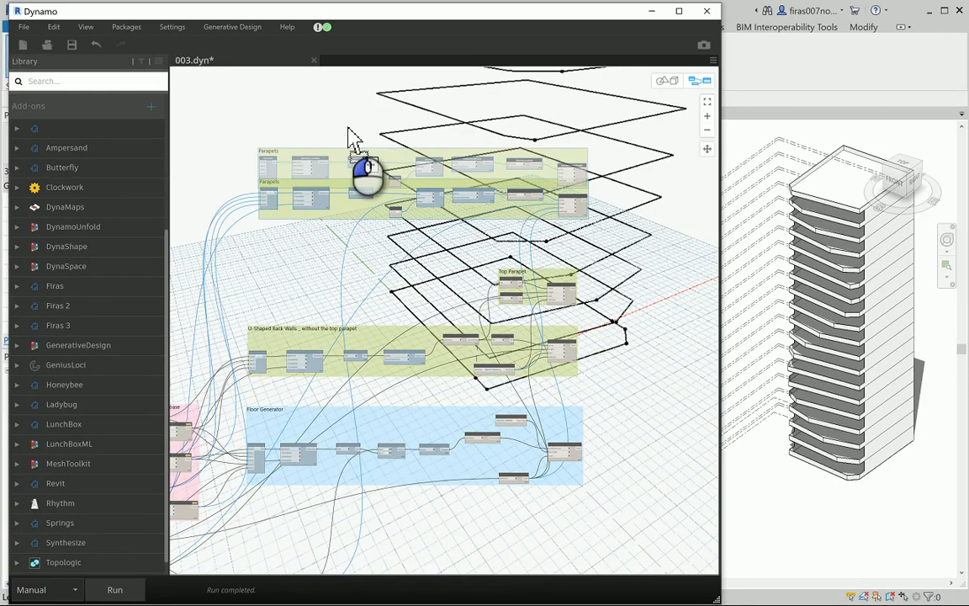
scroll(364, 144, up, 1)
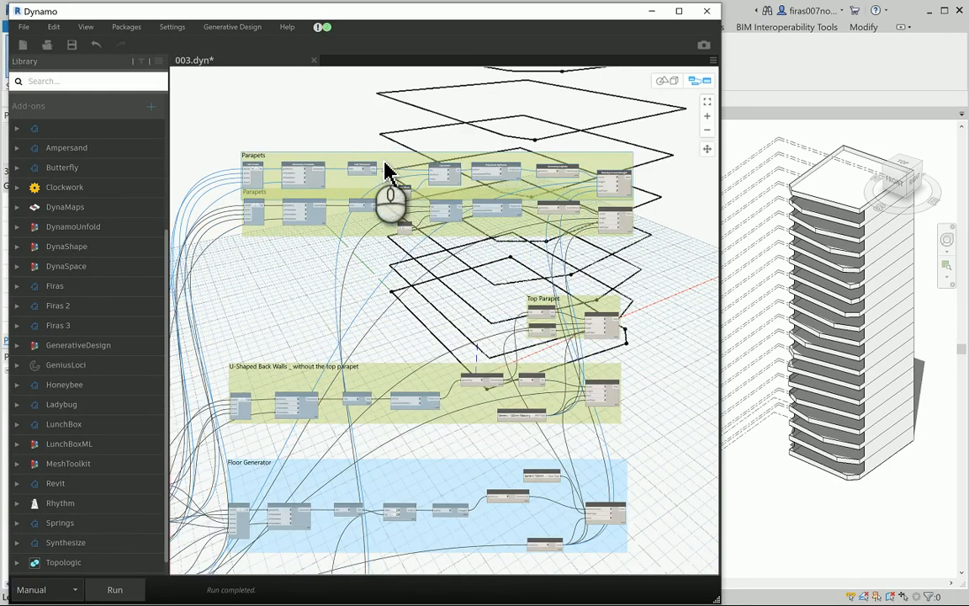
drag(404, 177, 401, 139)
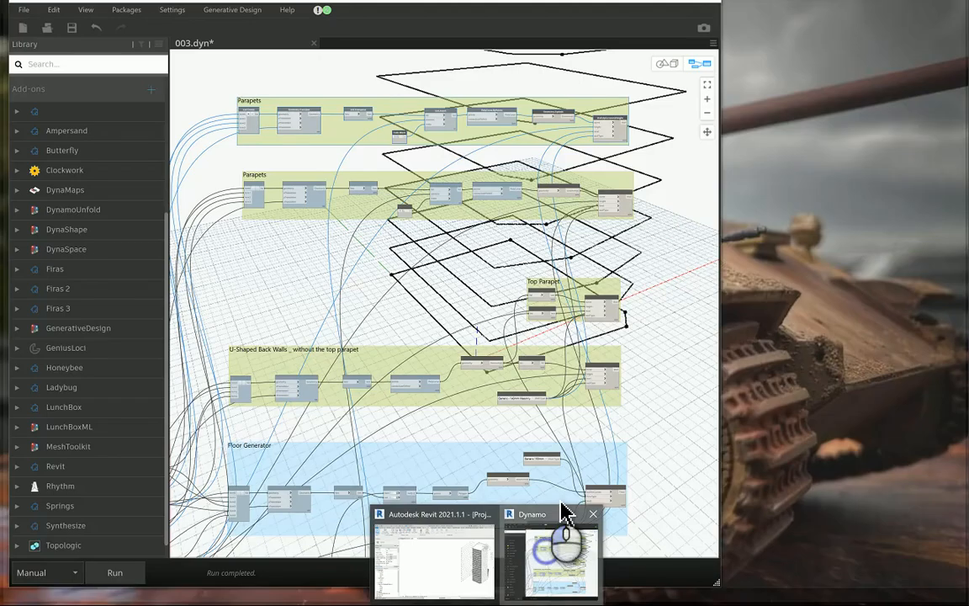
- Examine the nodes of the copied Parapets group in Dynamo and the balcony parapet walls up close in the Revit 3D view
click(565, 513)
scroll(426, 174, up, 2)
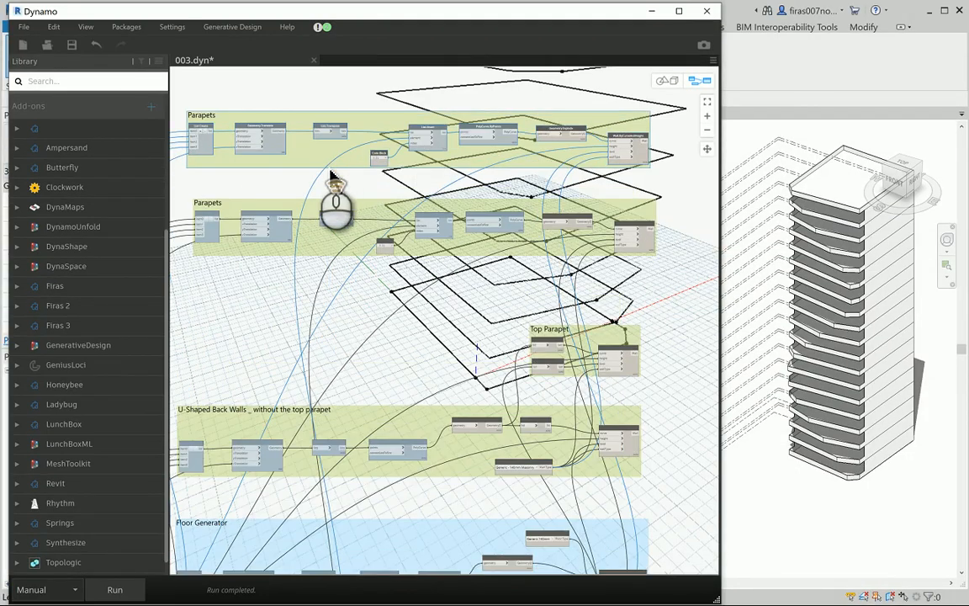
scroll(311, 195, up, 2)
middle_drag(251, 196, 313, 202)
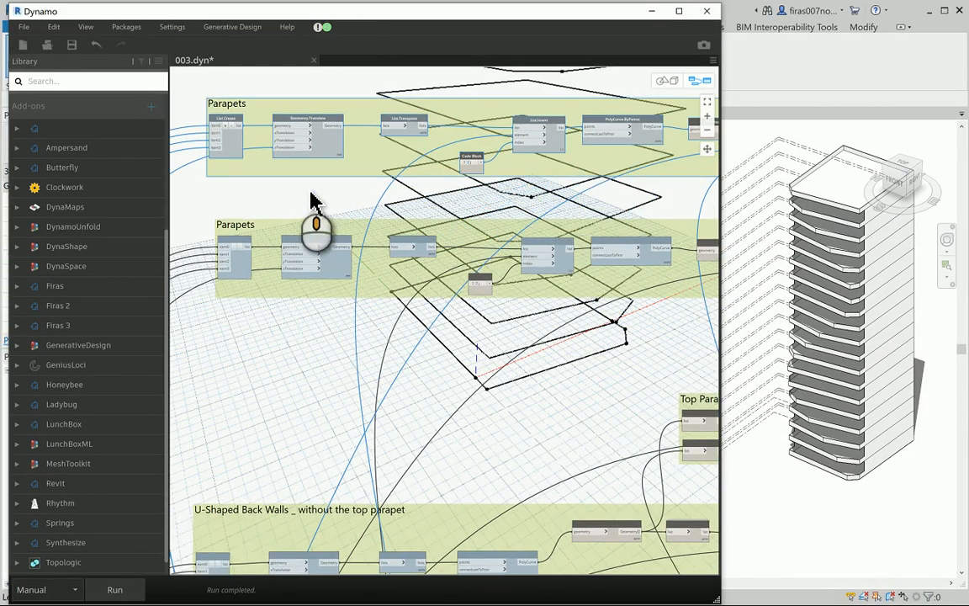
middle_drag(590, 210, 368, 217)
scroll(517, 156, up, 3)
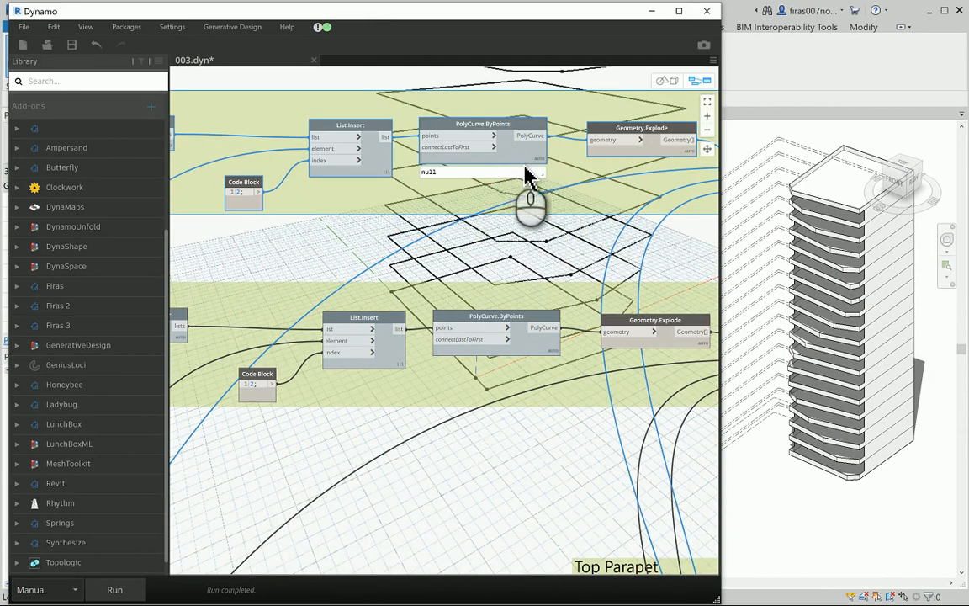
middle_click(641, 199)
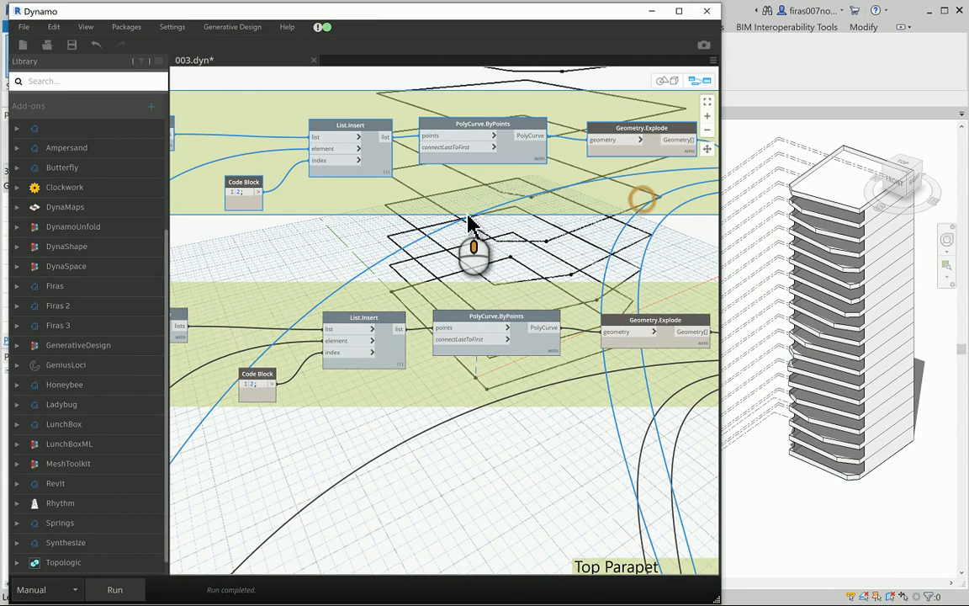
middle_drag(468, 223, 703, 264)
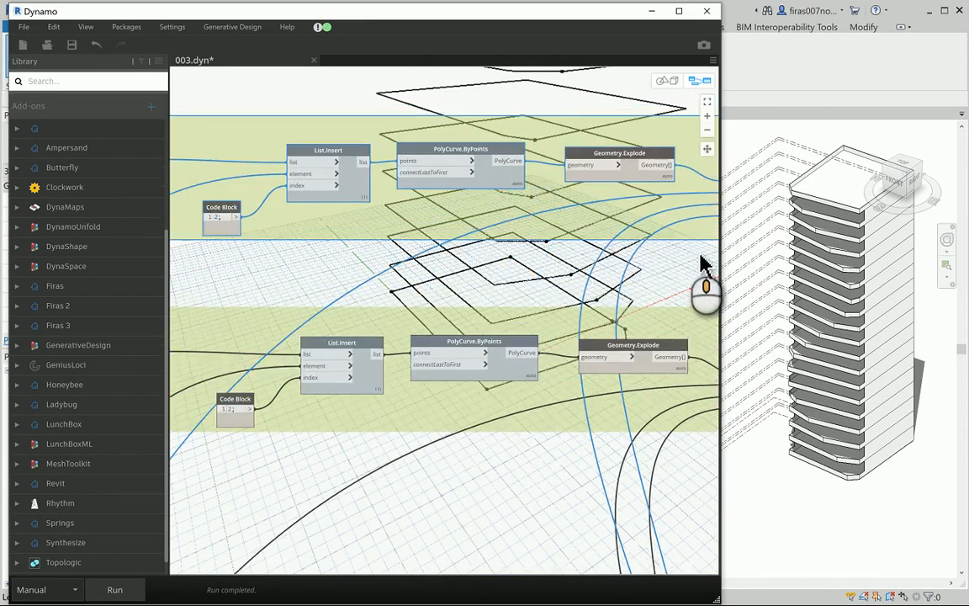
middle_drag(366, 273, 522, 295)
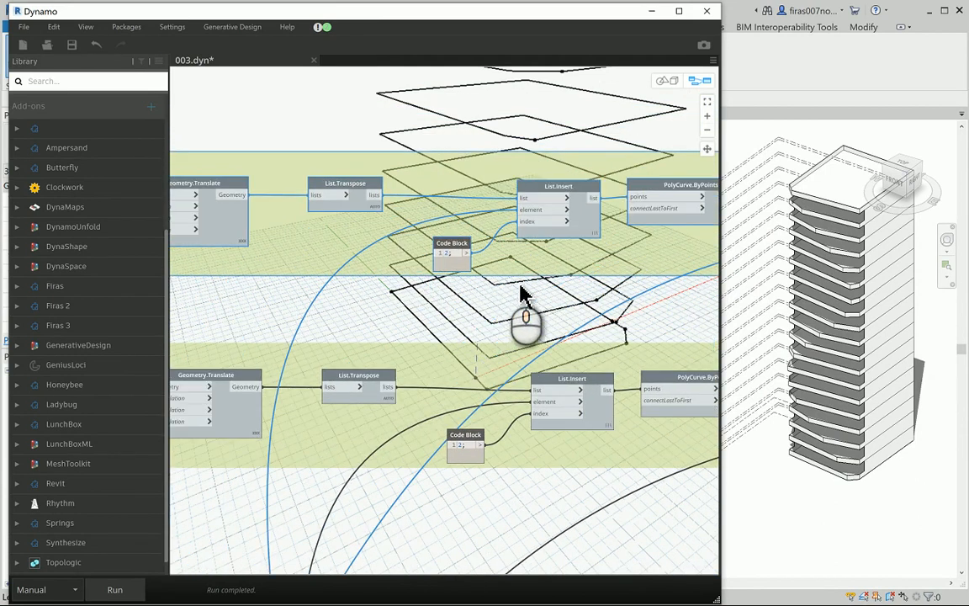
scroll(859, 275, up, 4)
scroll(841, 214, up, 3)
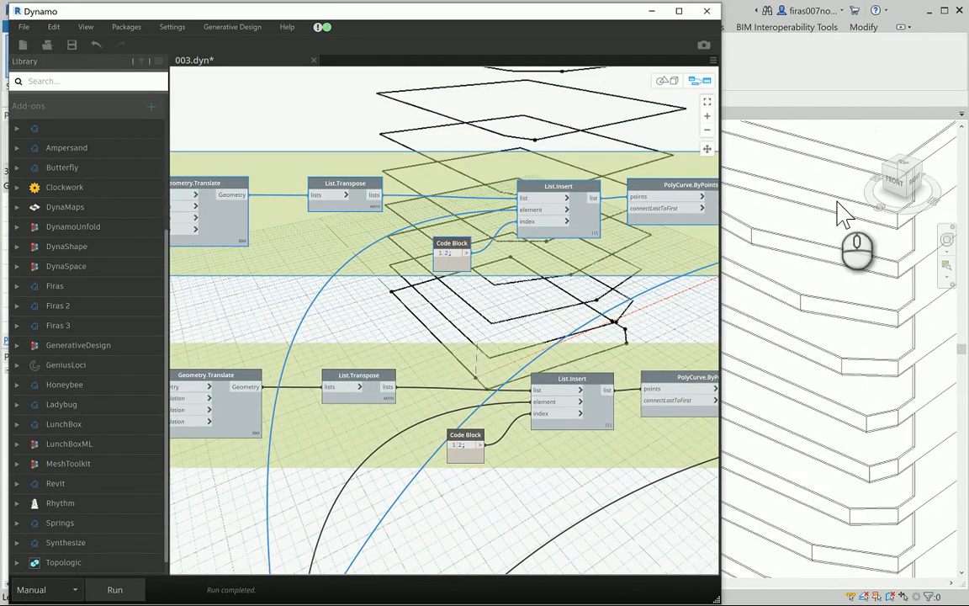
scroll(828, 247, up, 2)
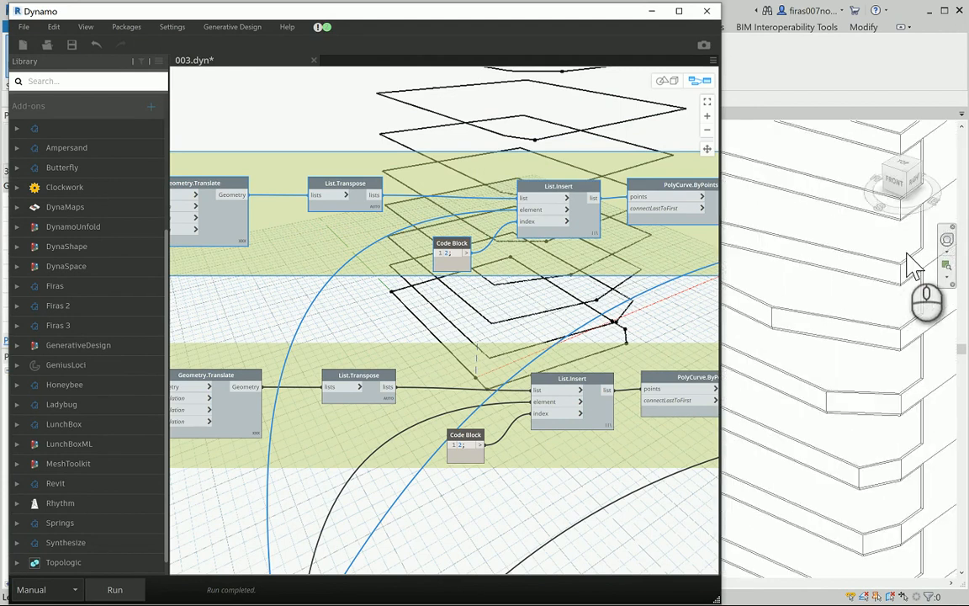
click(340, 273)
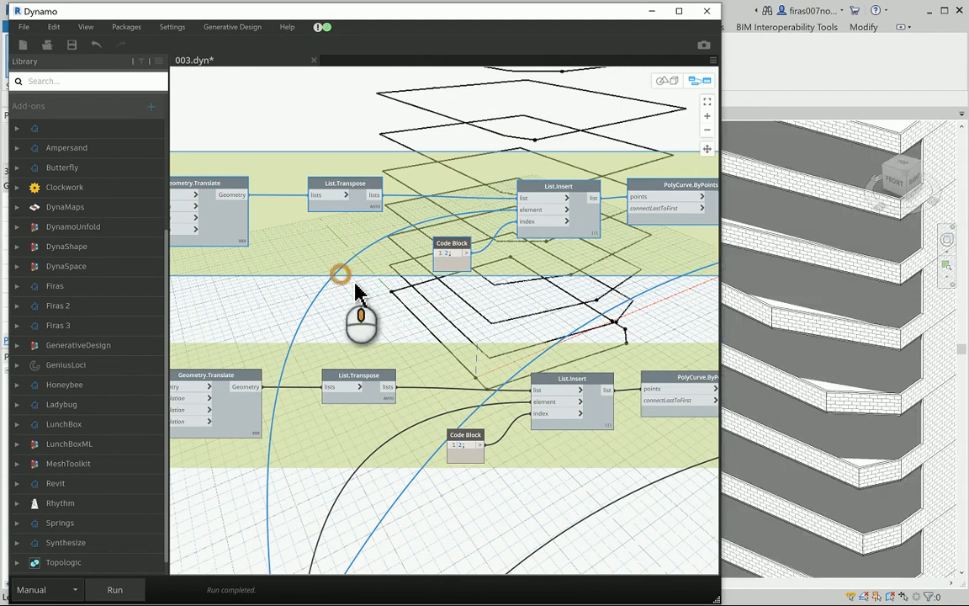
scroll(357, 292, down, 5)
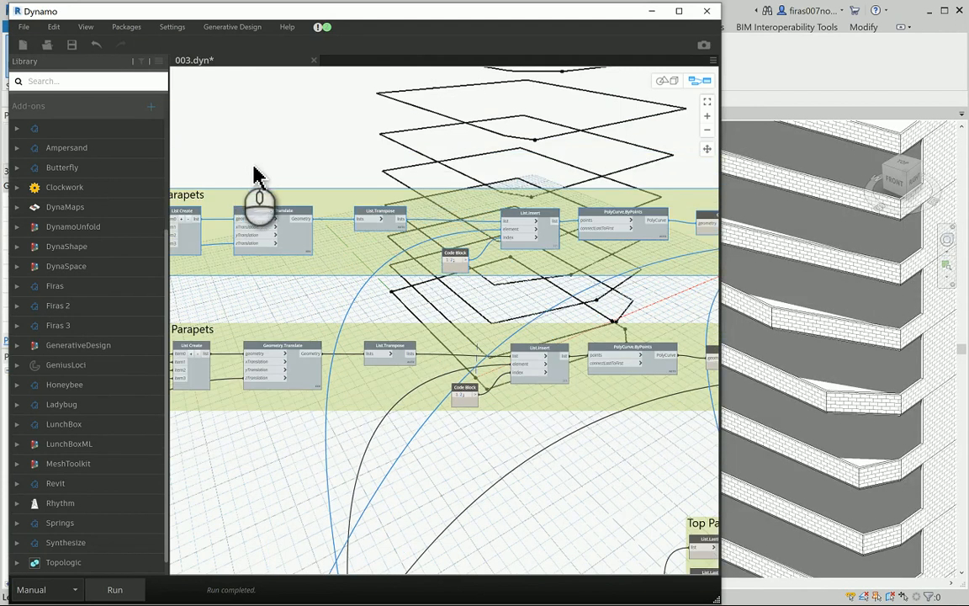
middle_drag(443, 164, 266, 169)
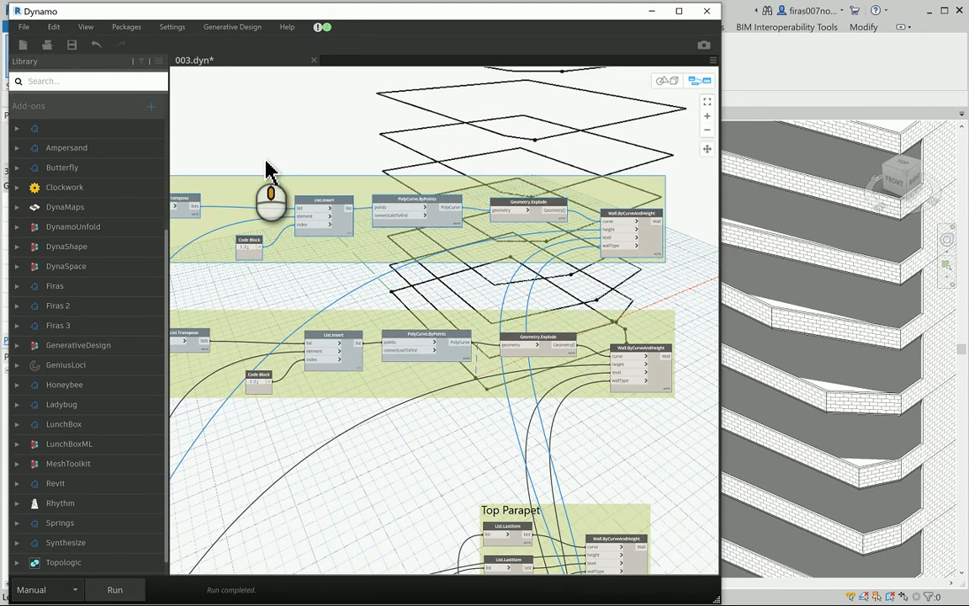
middle_drag(266, 168, 473, 184)
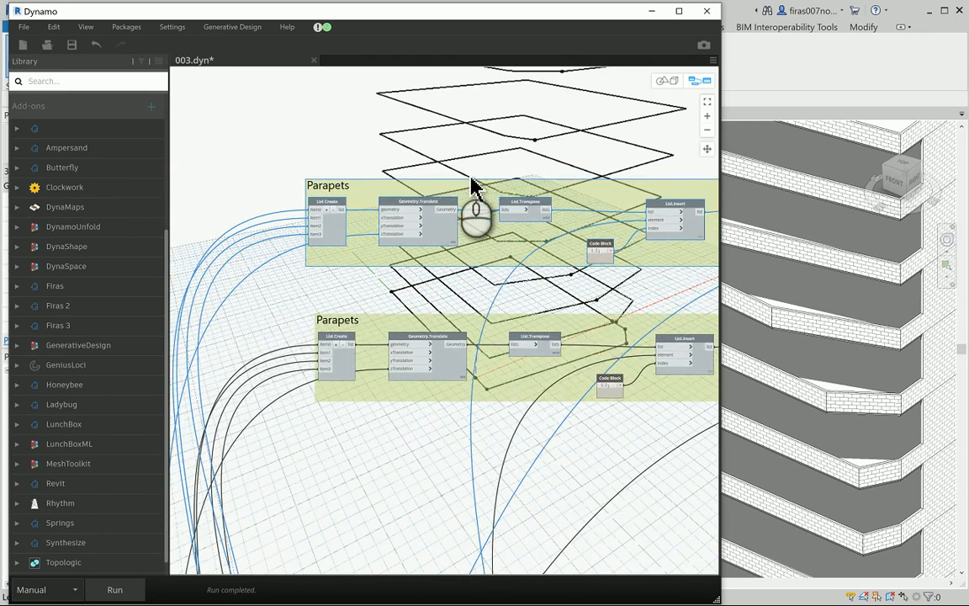
scroll(454, 192, up, 3)
scroll(367, 223, up, 1)
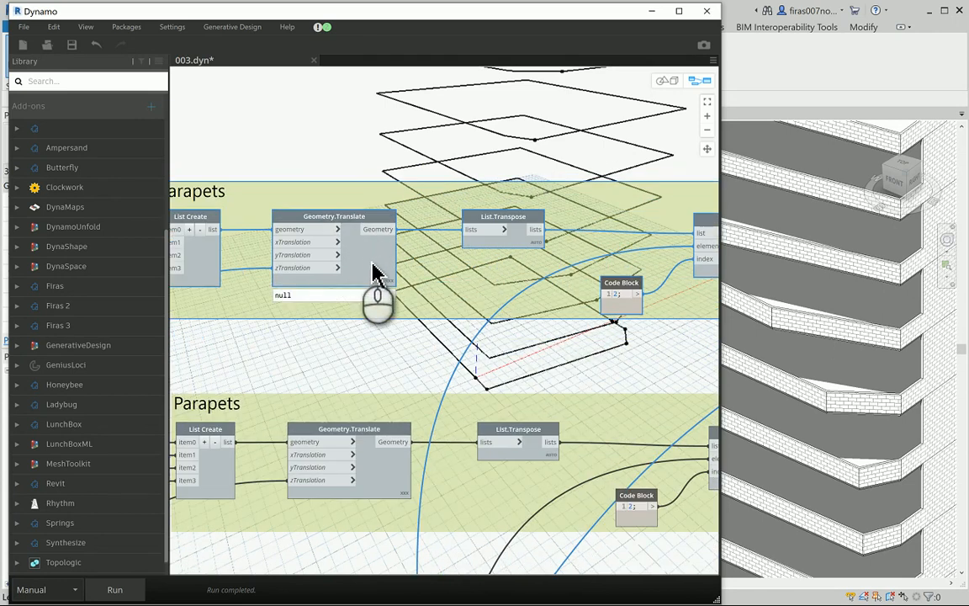
right_click(375, 271)
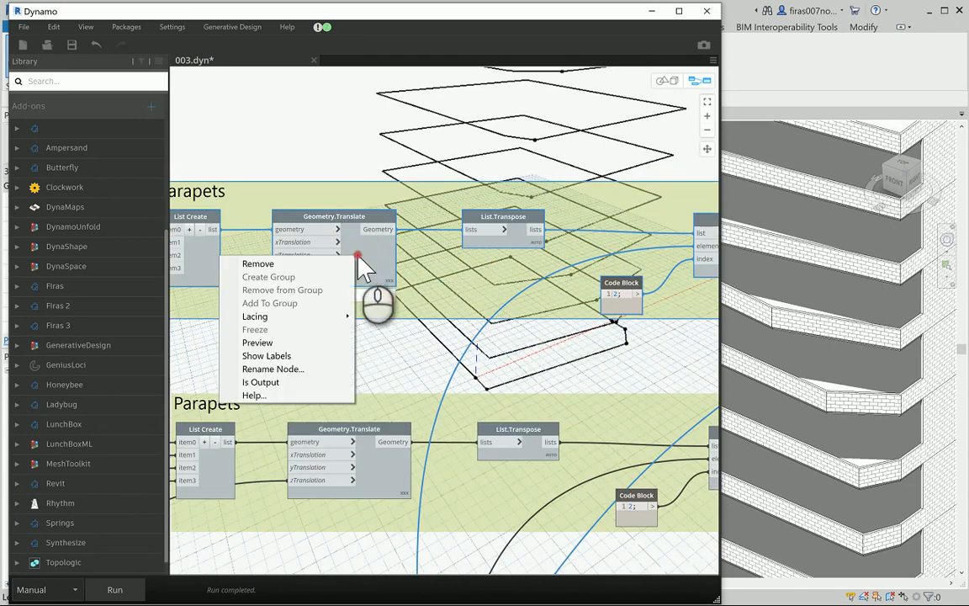
click(283, 341)
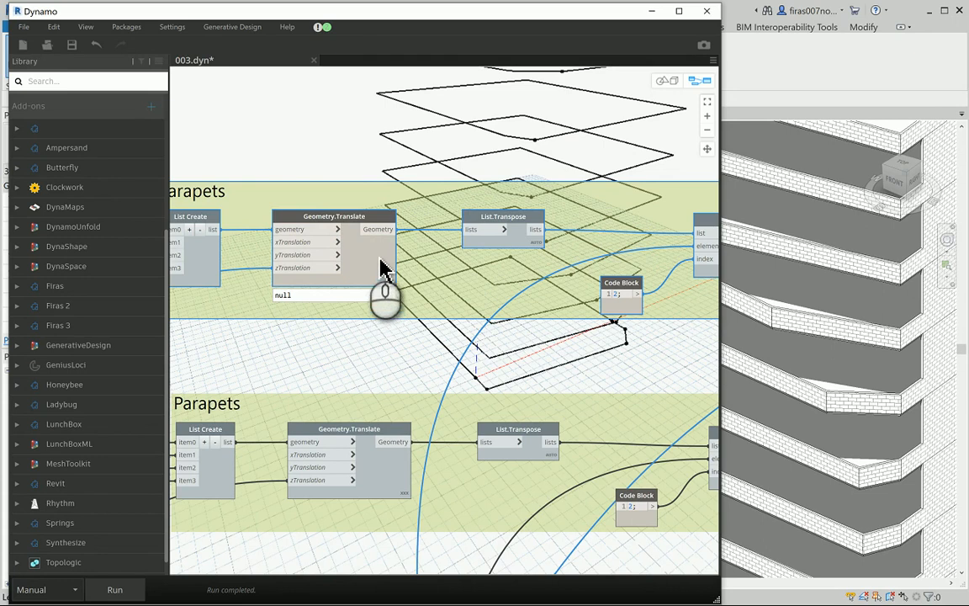
right_click(340, 231)
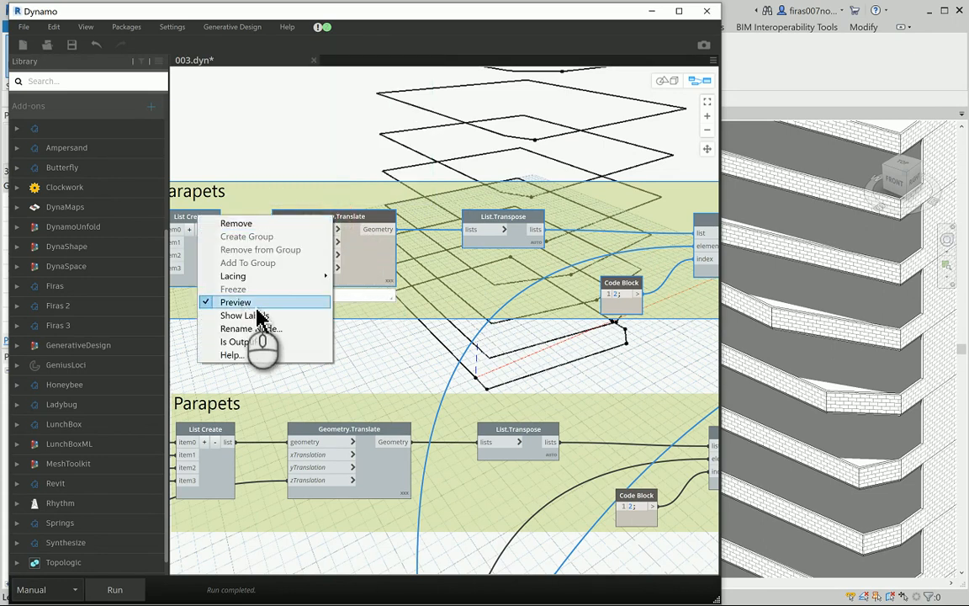
click(252, 303)
- Add a Geometry.Translate node with x, y and z translation inputs and place it above the copied Parapets group
middle_drag(303, 312, 181, 279)
middle_drag(640, 261, 363, 275)
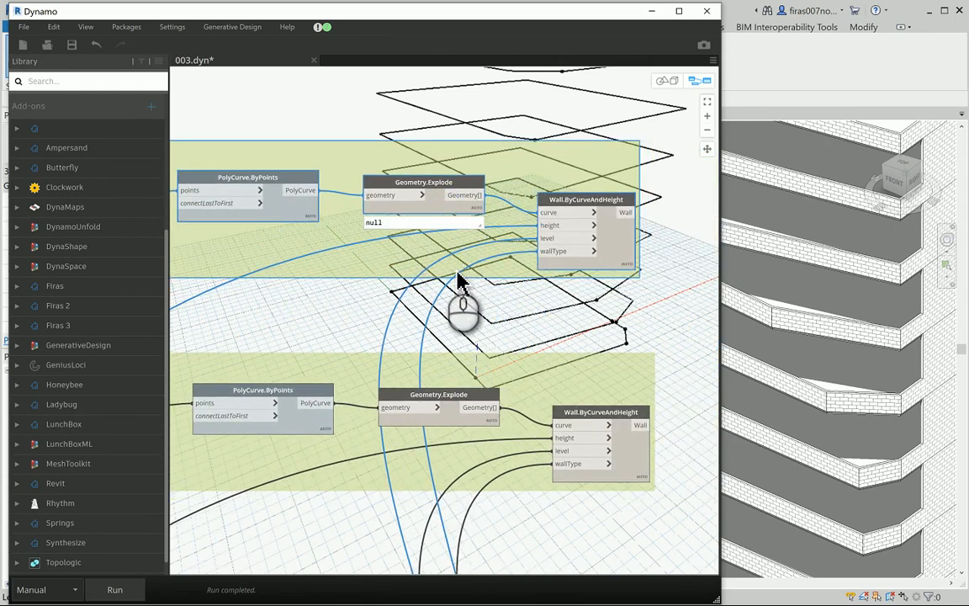
middle_drag(459, 281, 322, 291)
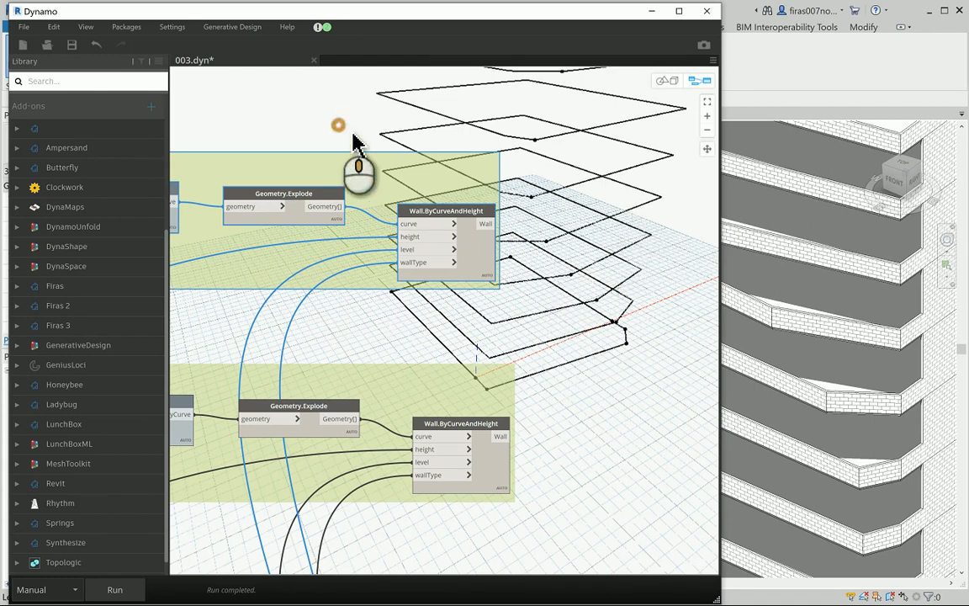
right_click(387, 114)
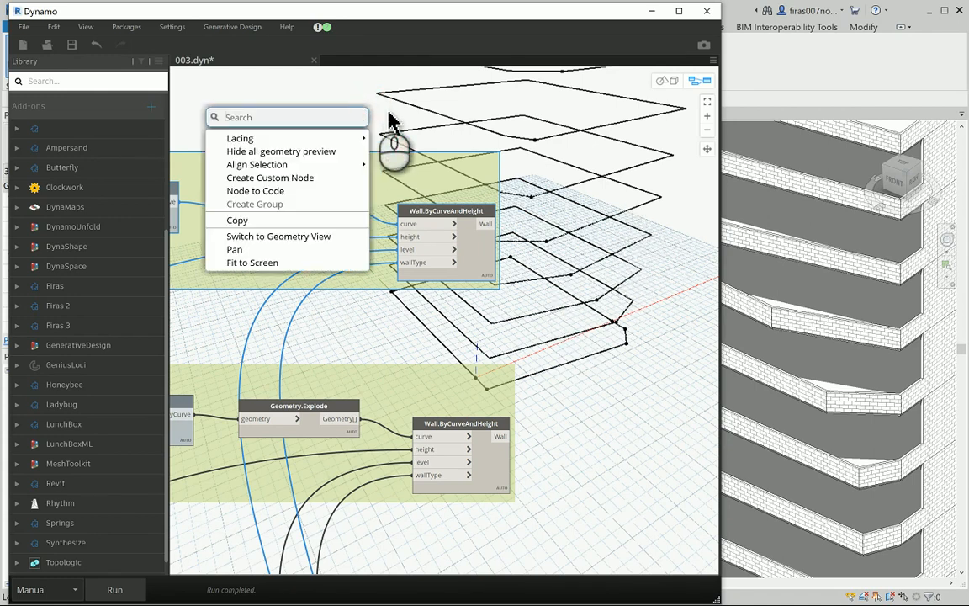
text(translate)
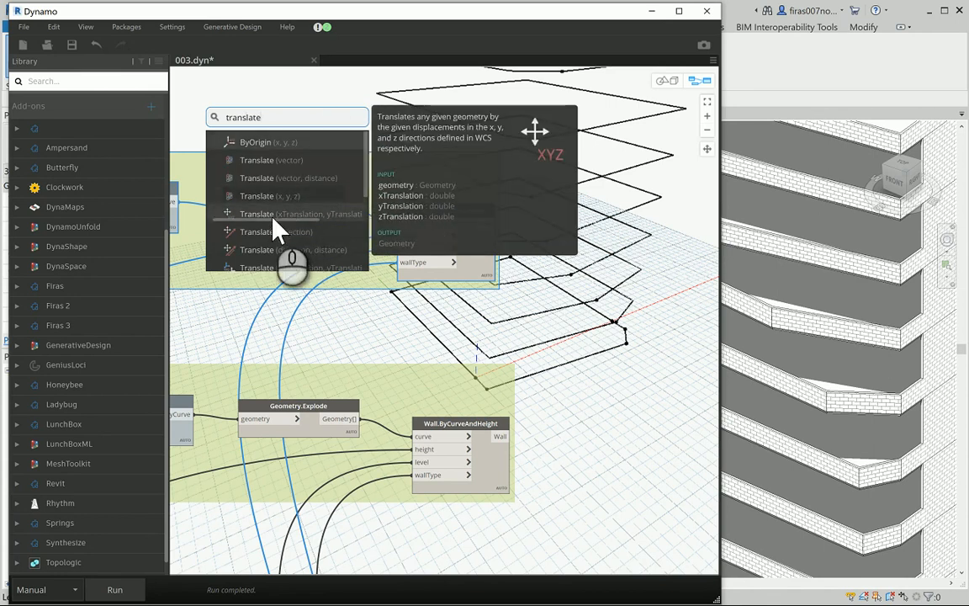
click(272, 214)
scroll(311, 349, down, 2)
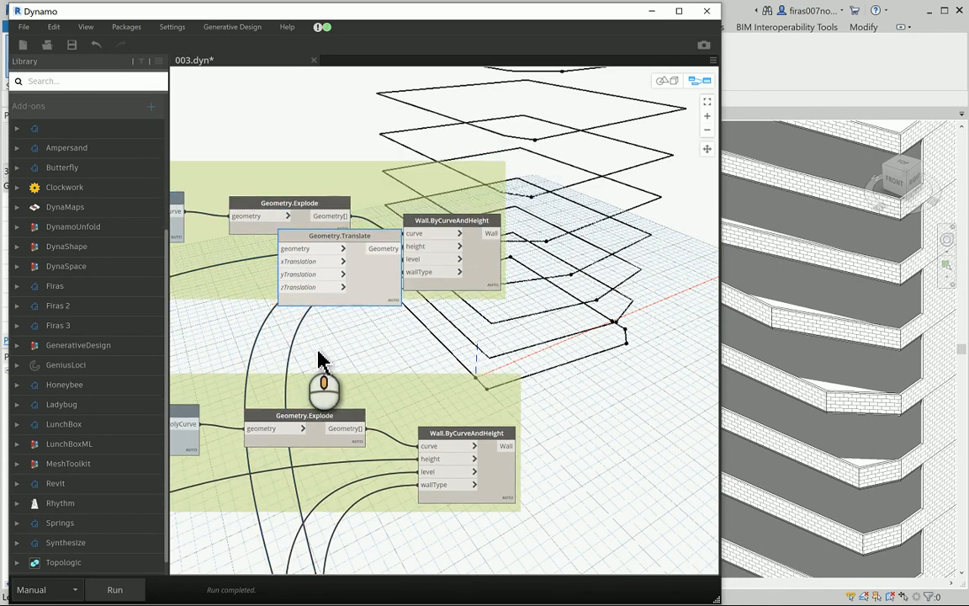
drag(332, 282, 378, 126)
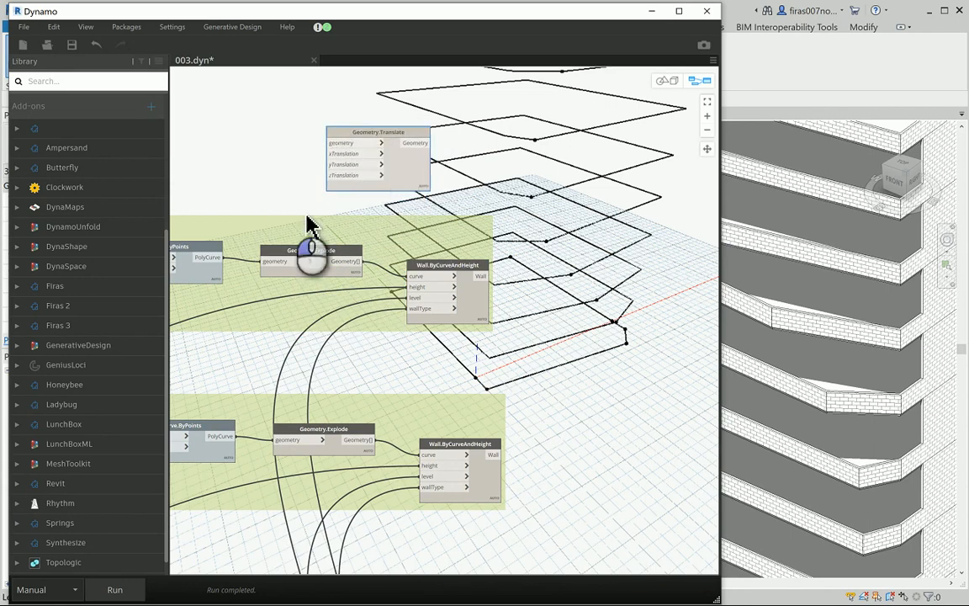
- Connect the copied group's Geometry.Explode output to the geometry input of the new Geometry.Translate node
drag(283, 251, 273, 250)
click(336, 260)
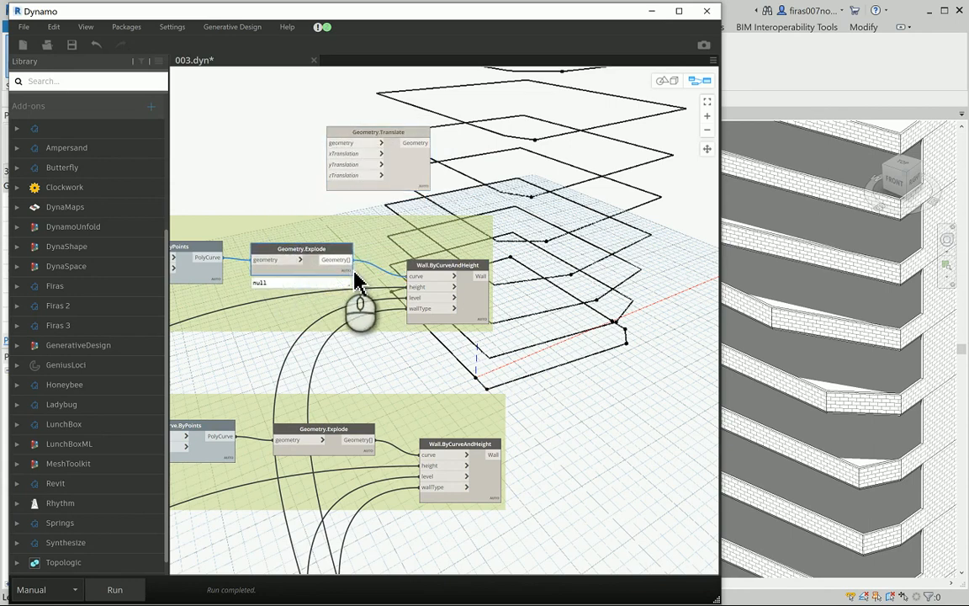
click(325, 141)
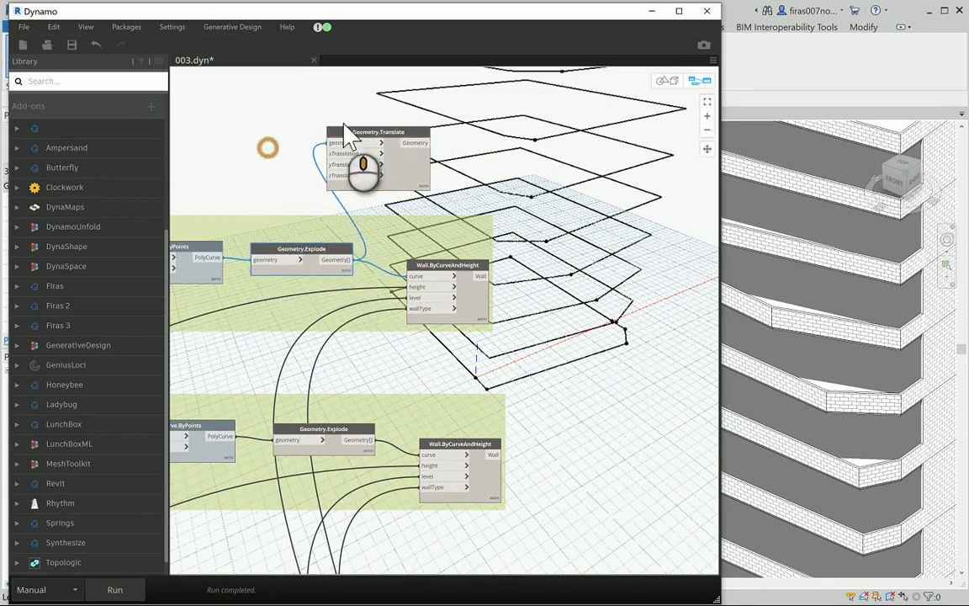
- Connect the Parapet Height slider to the zTranslation input of the new Geometry.Translate node above the copied Parapets group
scroll(400, 131, down, 6)
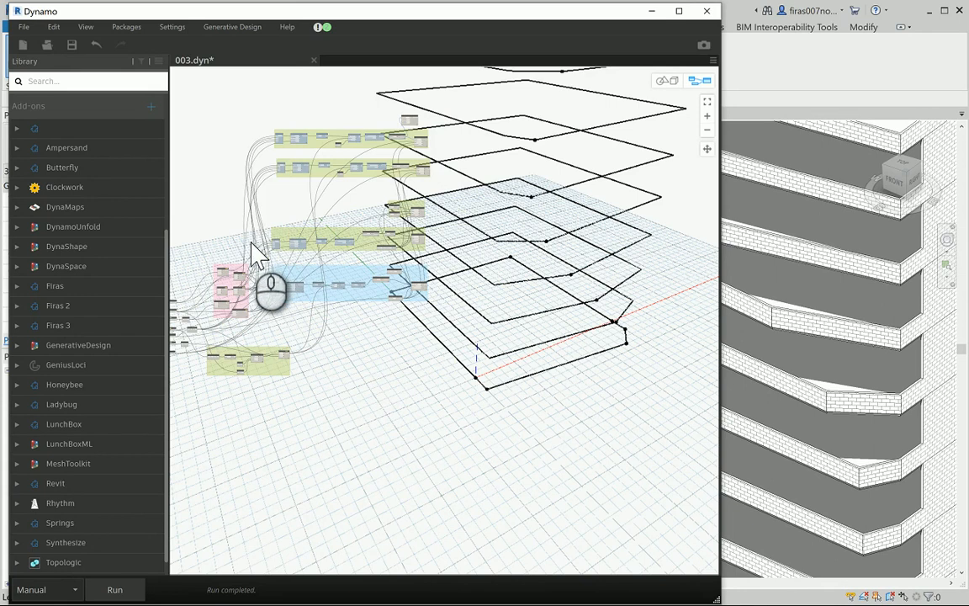
scroll(270, 286, up, 5)
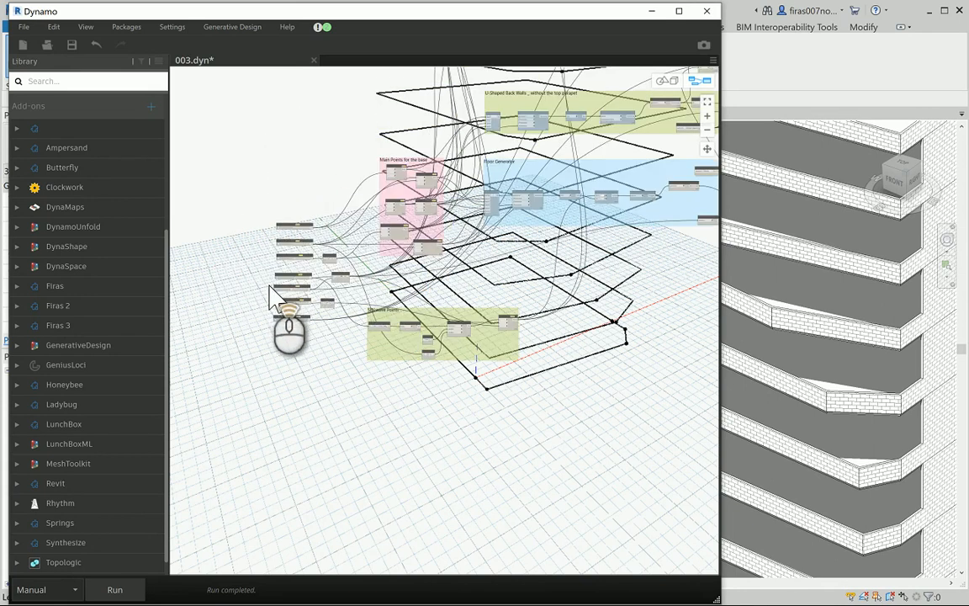
scroll(269, 290, up, 5)
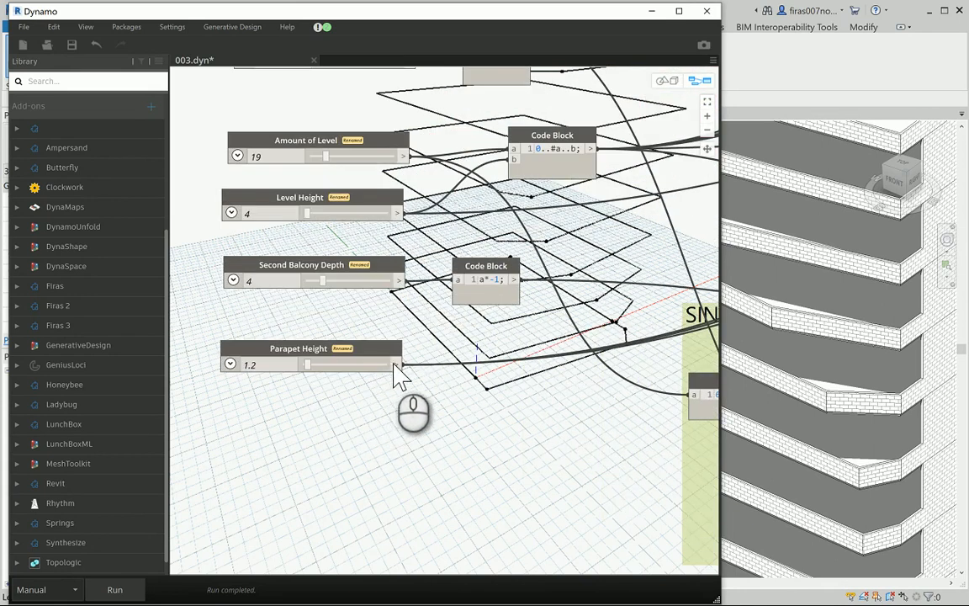
click(401, 365)
scroll(302, 463, down, 5)
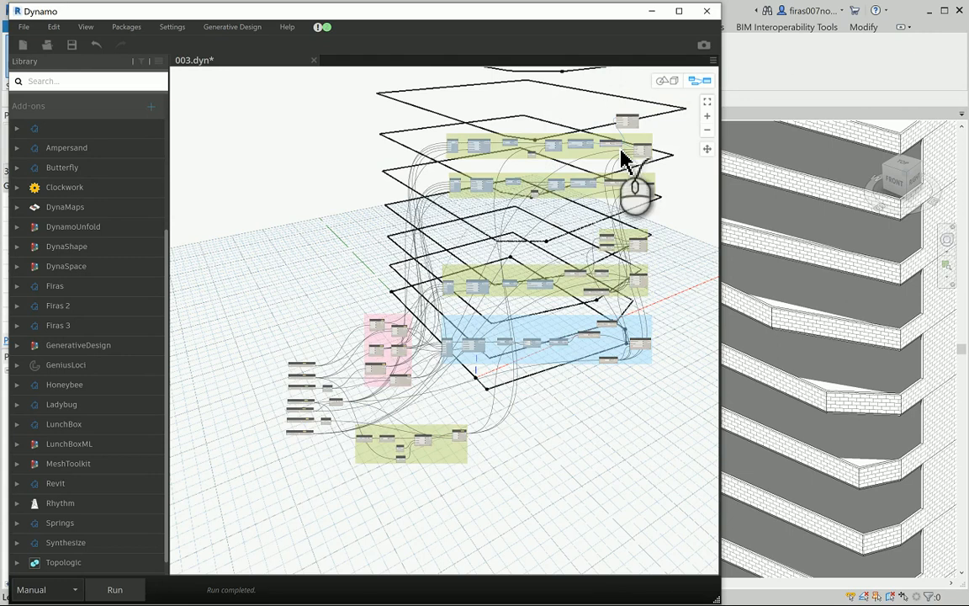
scroll(631, 147, up, 6)
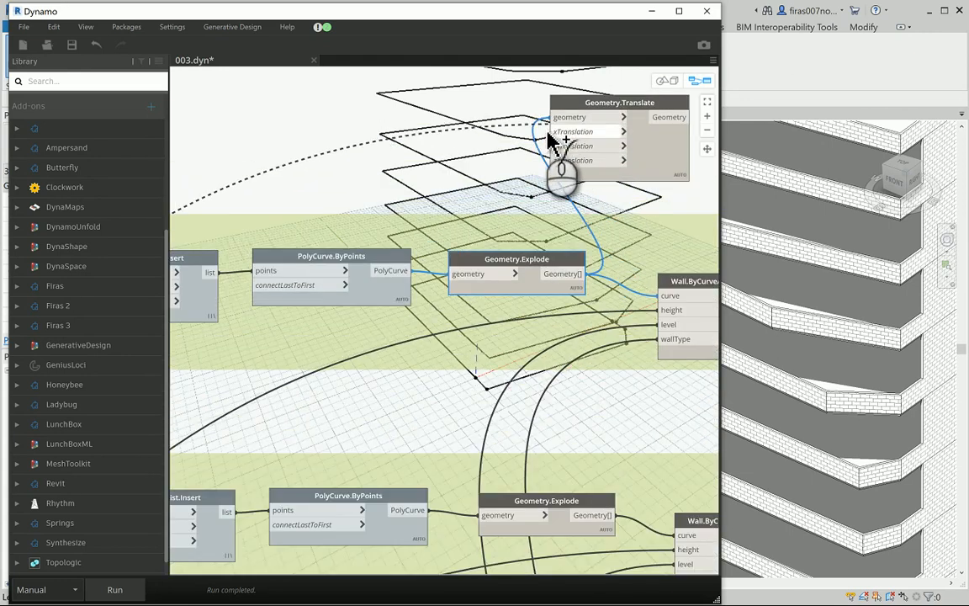
click(555, 160)
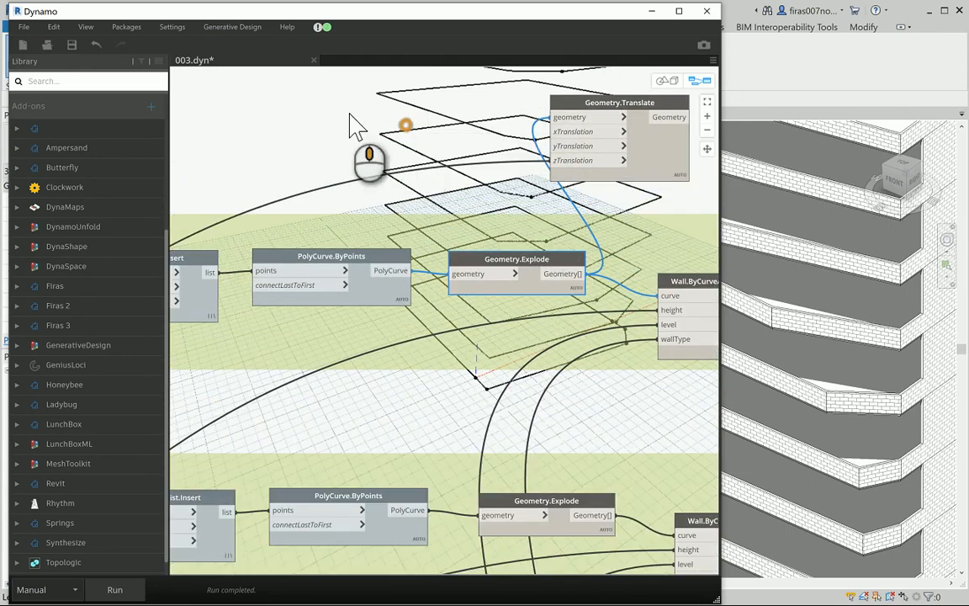
- Connect the new Geometry.Translate node's Geometry output to the curve input of the copied group's Wall.ByCurveAndHeight node
middle_drag(353, 126, 223, 101)
click(541, 92)
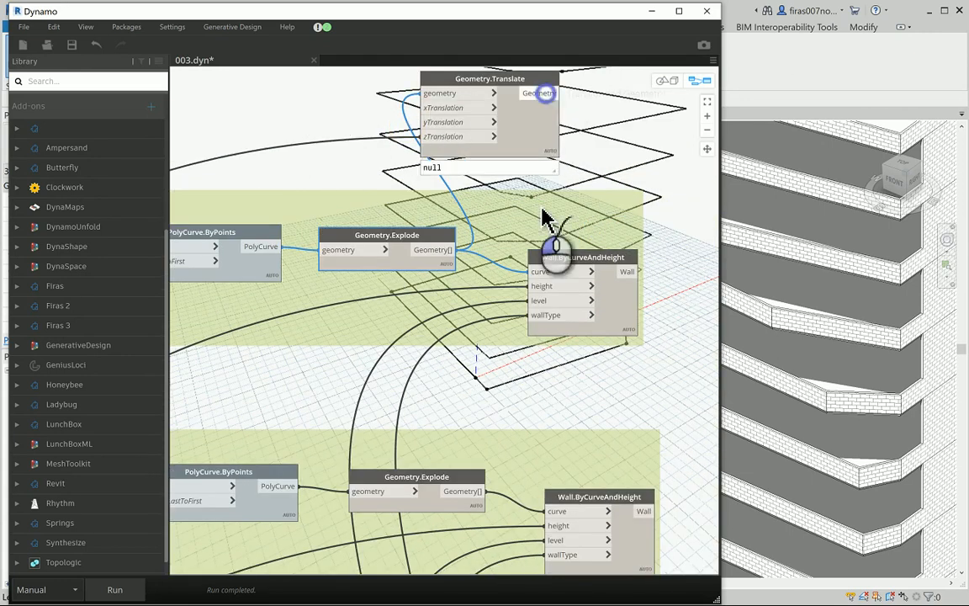
click(534, 273)
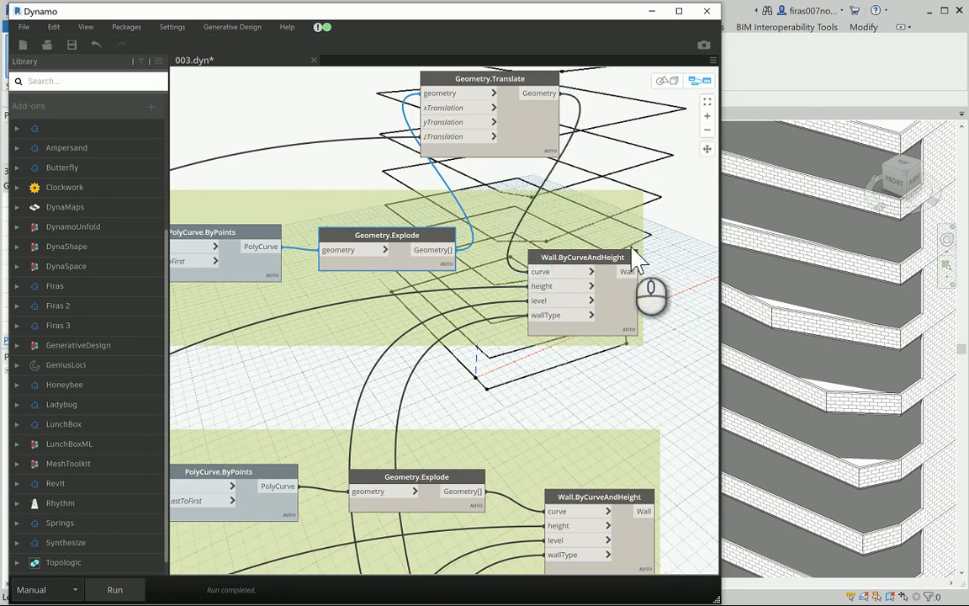
- Rename the copied Parapets group as "Parapets - Glazing"
scroll(505, 238, down, 5)
middle_drag(375, 196, 540, 181)
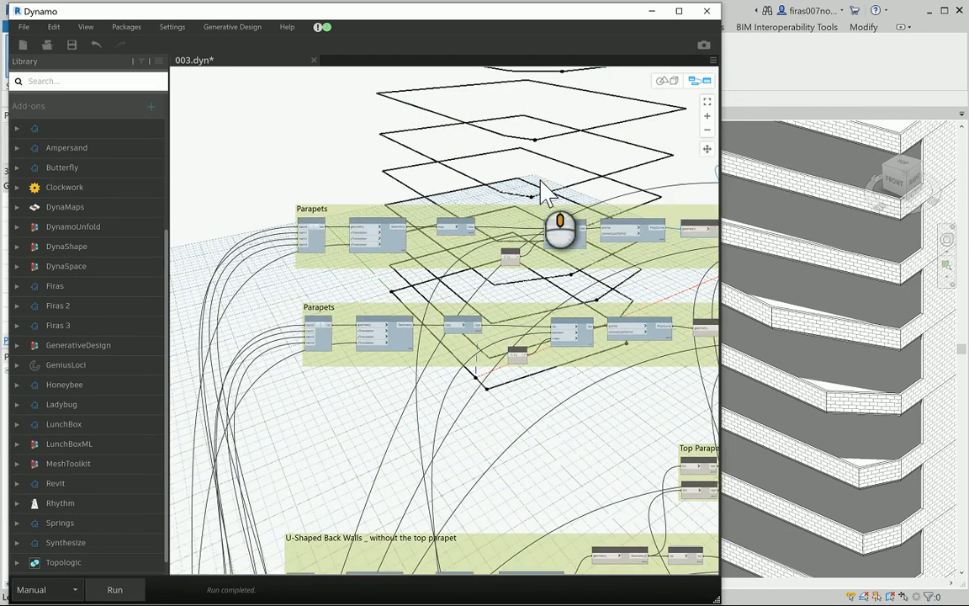
scroll(316, 215, up, 2)
scroll(320, 225, up, 3)
double_click(348, 204)
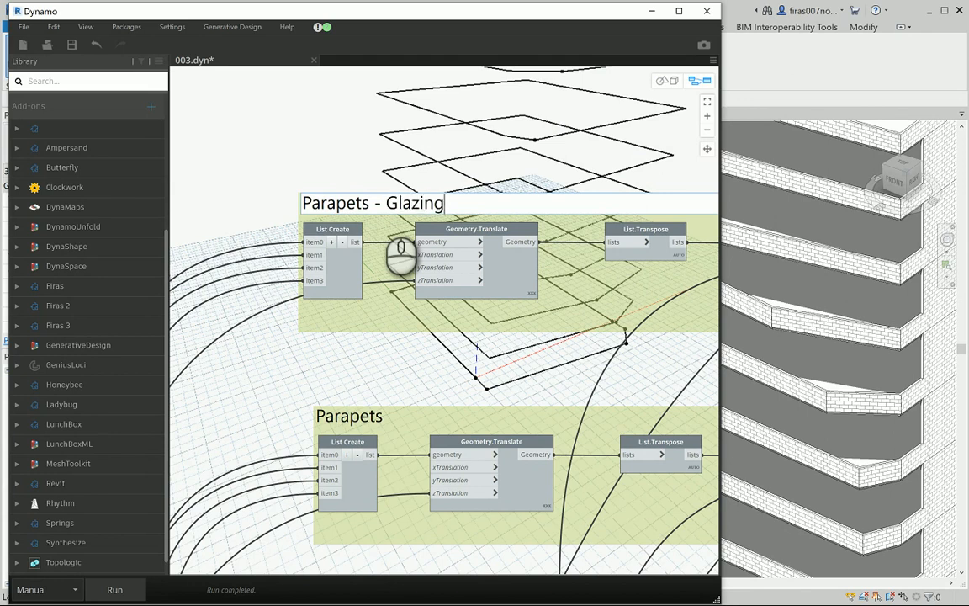
click(346, 173)
- Duplicate the Wall Types node from the U-shaped back walls group and place the copy beside the Geometry.Translate node above Parapets - Glazing
scroll(307, 257, down, 5)
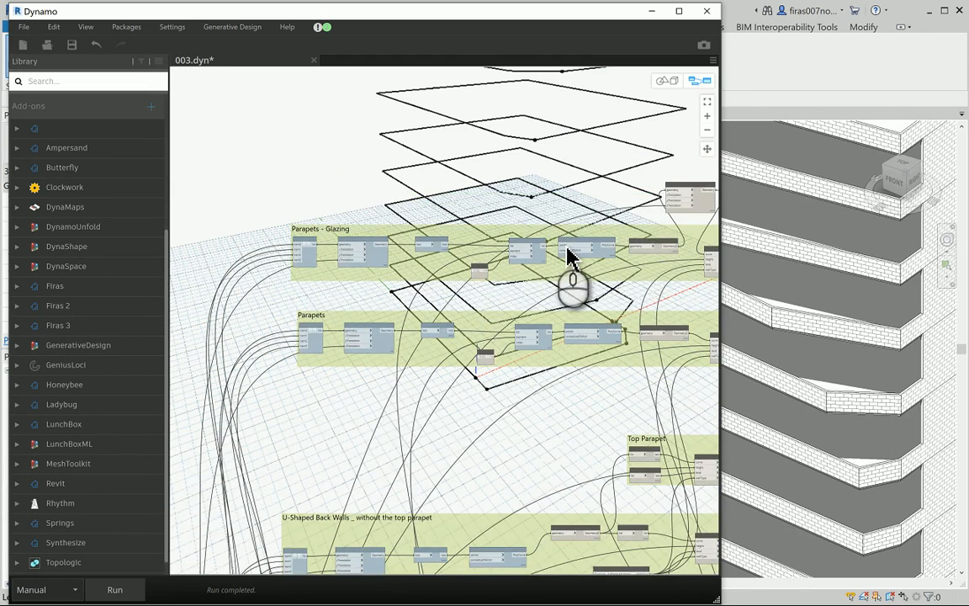
scroll(255, 223, up, 3)
scroll(396, 210, up, 5)
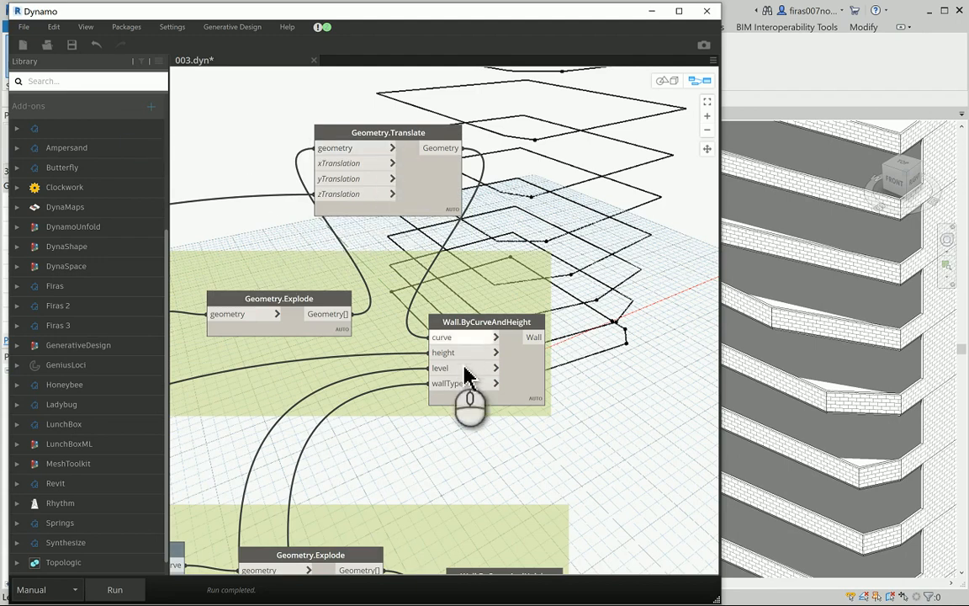
scroll(520, 454, down, 6)
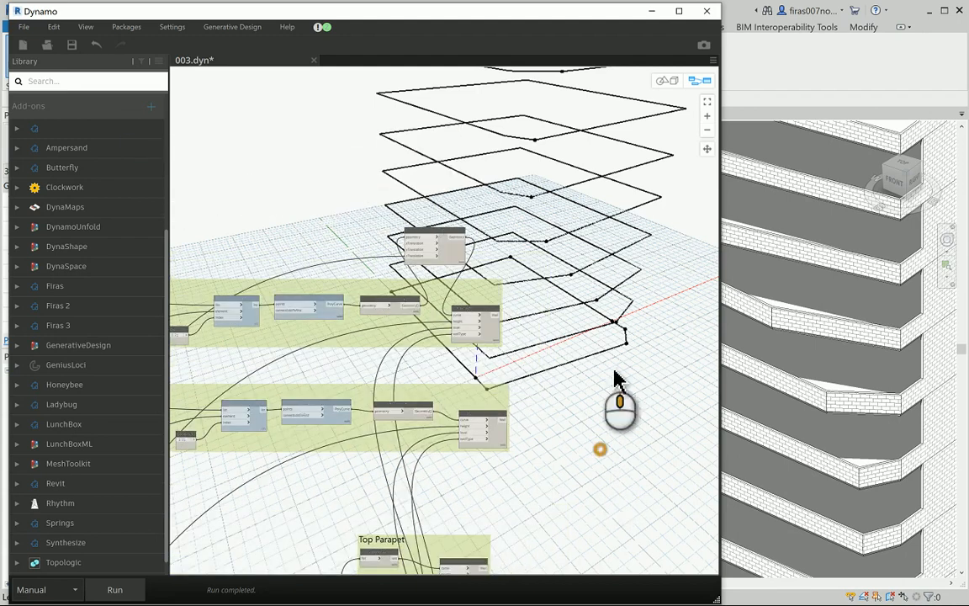
middle_drag(615, 371, 627, 283)
middle_drag(586, 429, 582, 275)
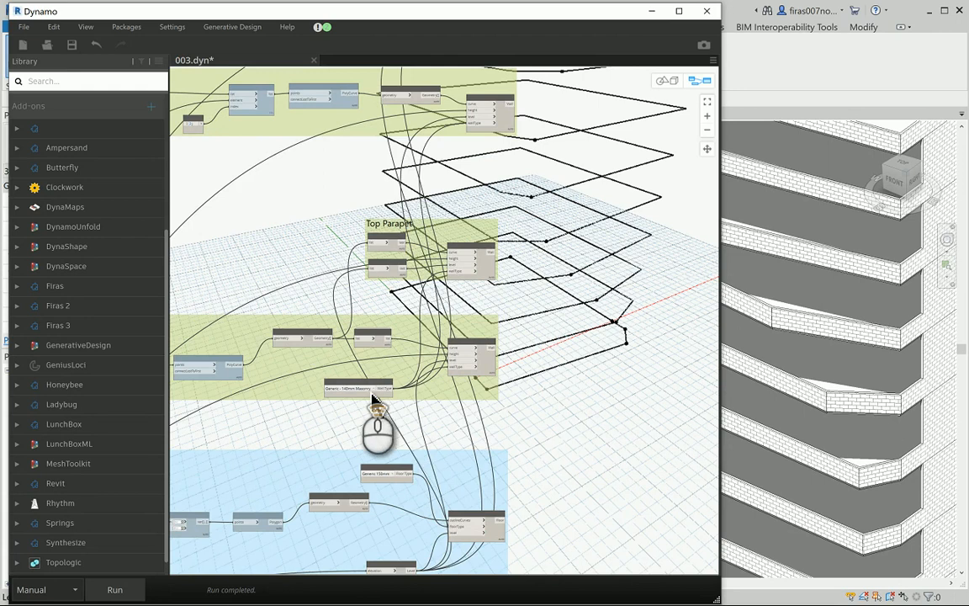
scroll(374, 397, up, 3)
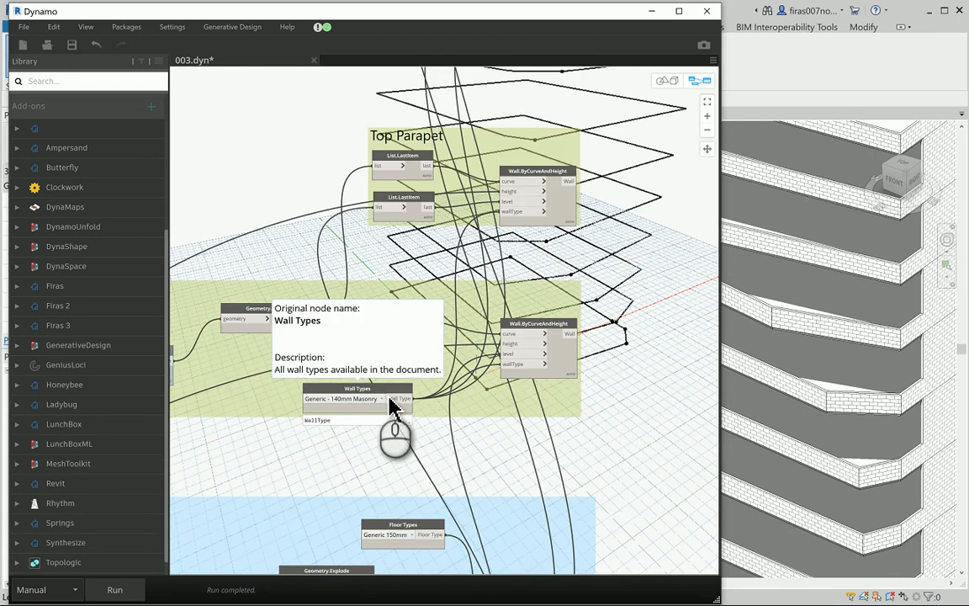
click(379, 392)
ctrl+drag(379, 391, 594, 108)
middle_drag(655, 212, 642, 482)
scroll(641, 482, down, 2)
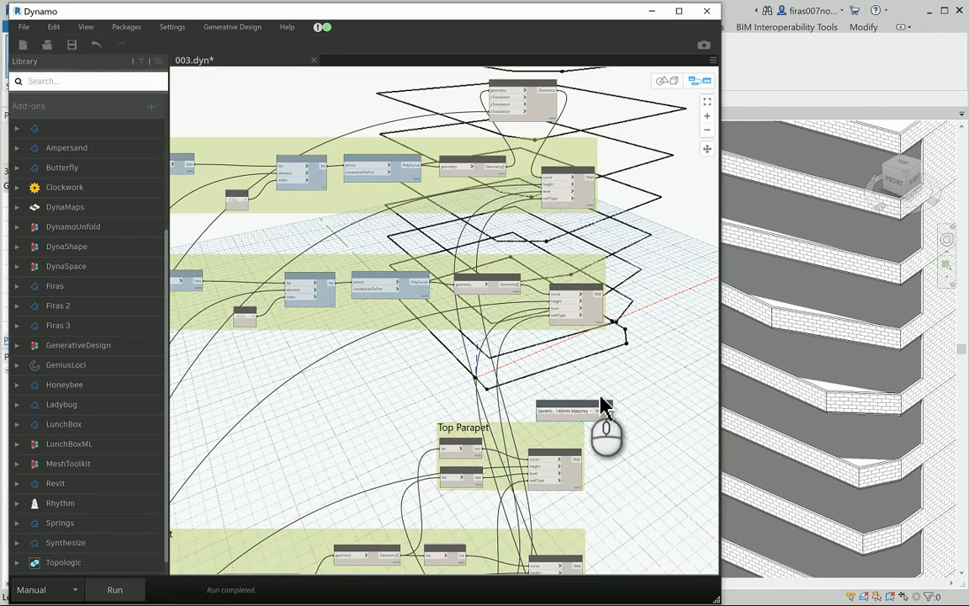
drag(603, 414, 469, 115)
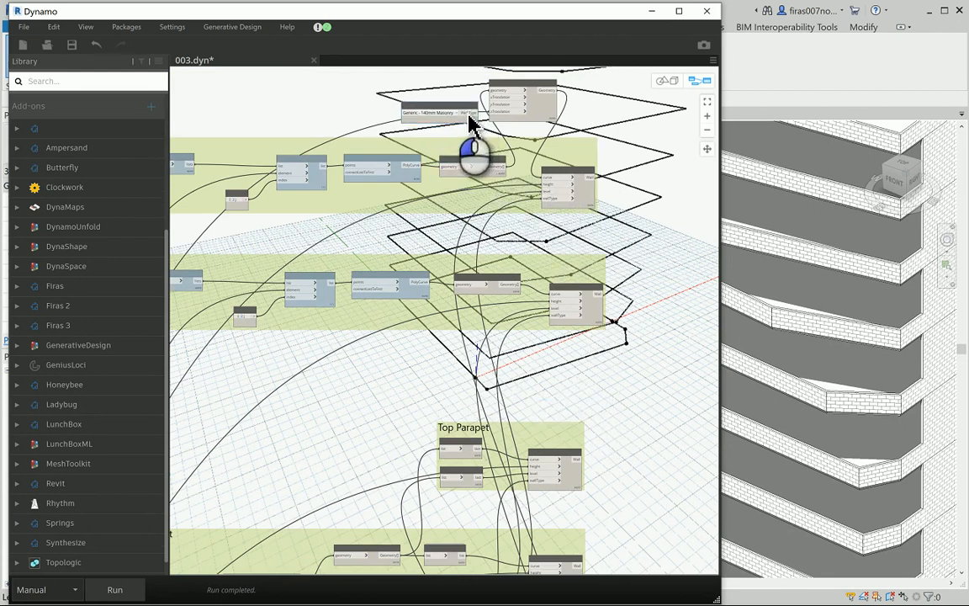
- Set the copied Wall Types node to Storefront and connect it to the wallType input of the glazing group's Wall.ByCurveAndHeight node
scroll(486, 103, up, 3)
click(423, 128)
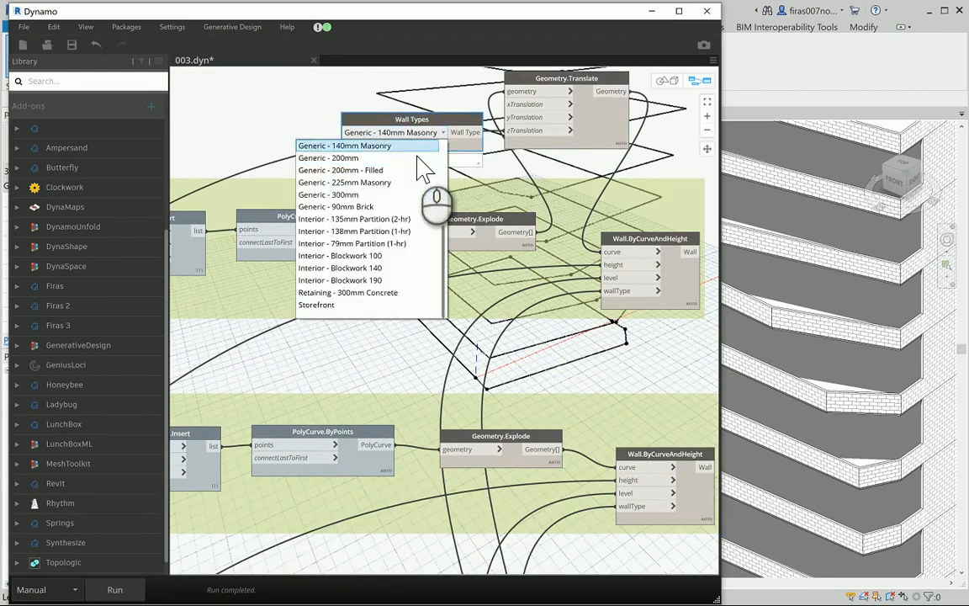
click(336, 300)
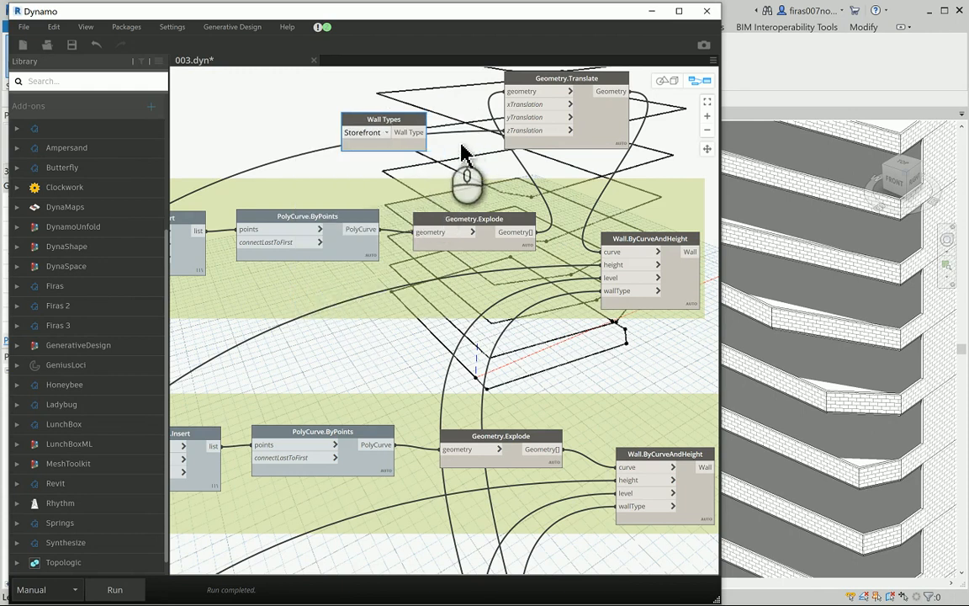
click(420, 132)
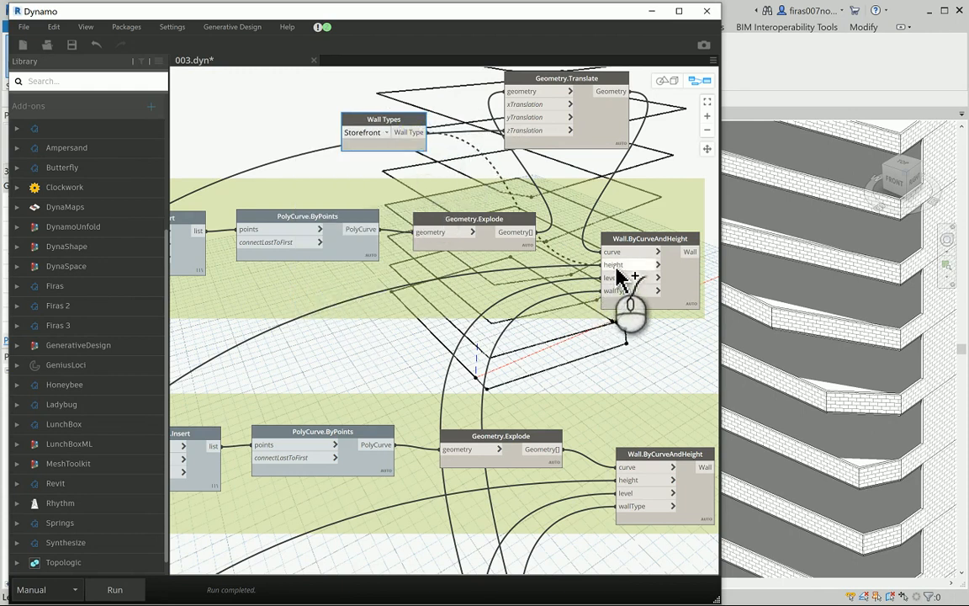
click(616, 292)
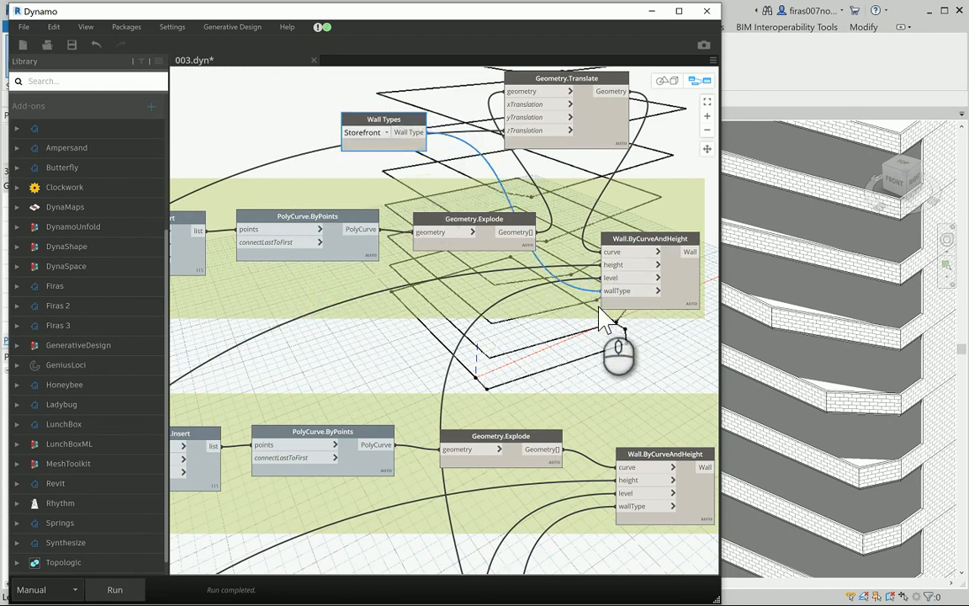
- Duplicate the Parapet Height slider directly below the original
scroll(616, 277, down, 6)
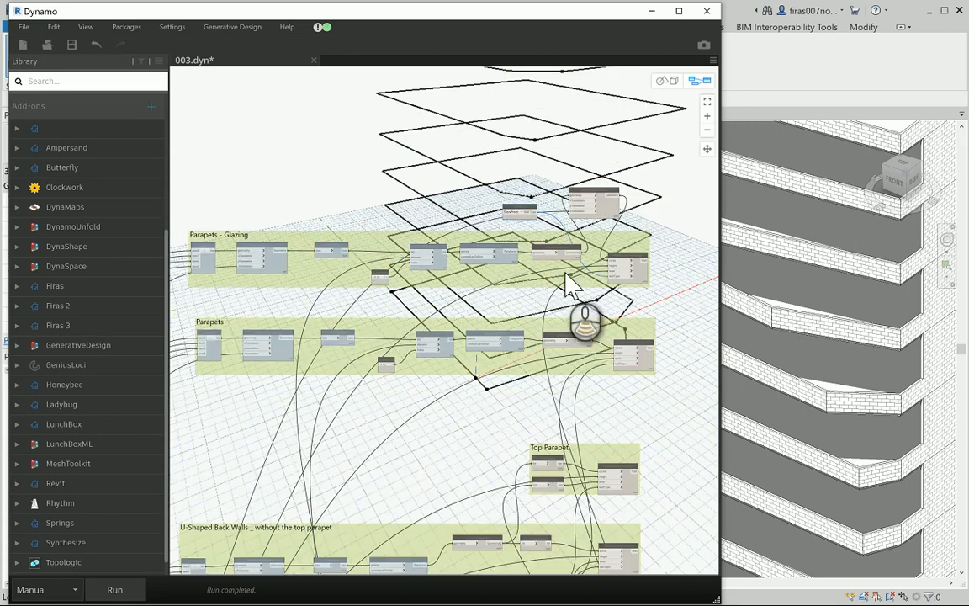
scroll(339, 488, up, 5)
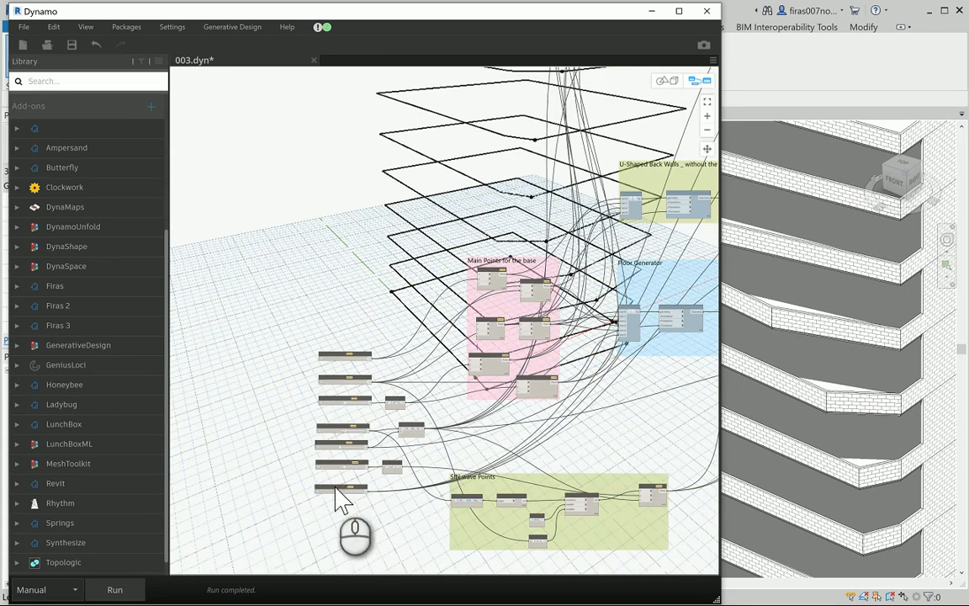
scroll(335, 488, up, 5)
middle_drag(322, 515, 296, 331)
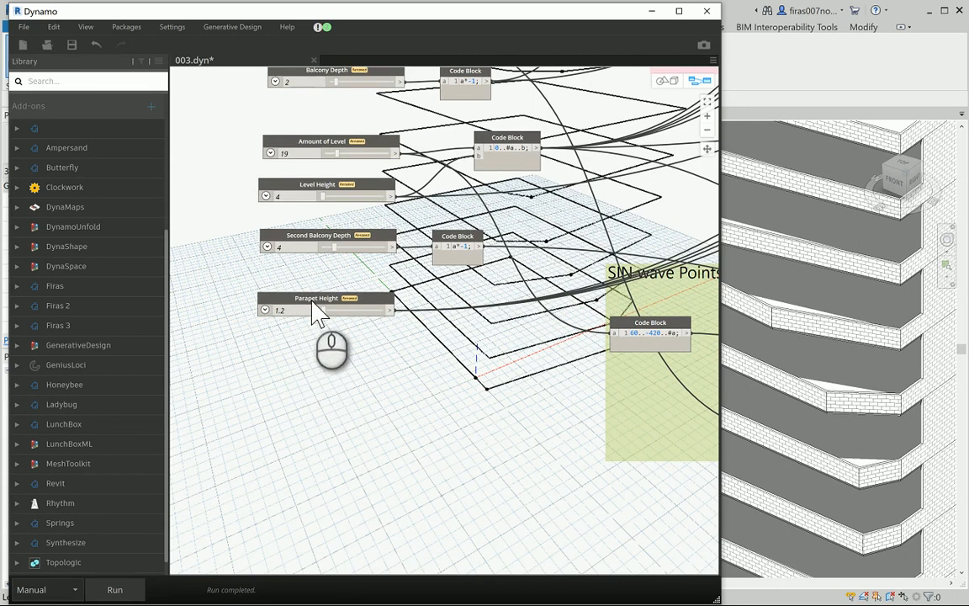
click(318, 308)
key(ctrl+c)
key(ctrl+v)
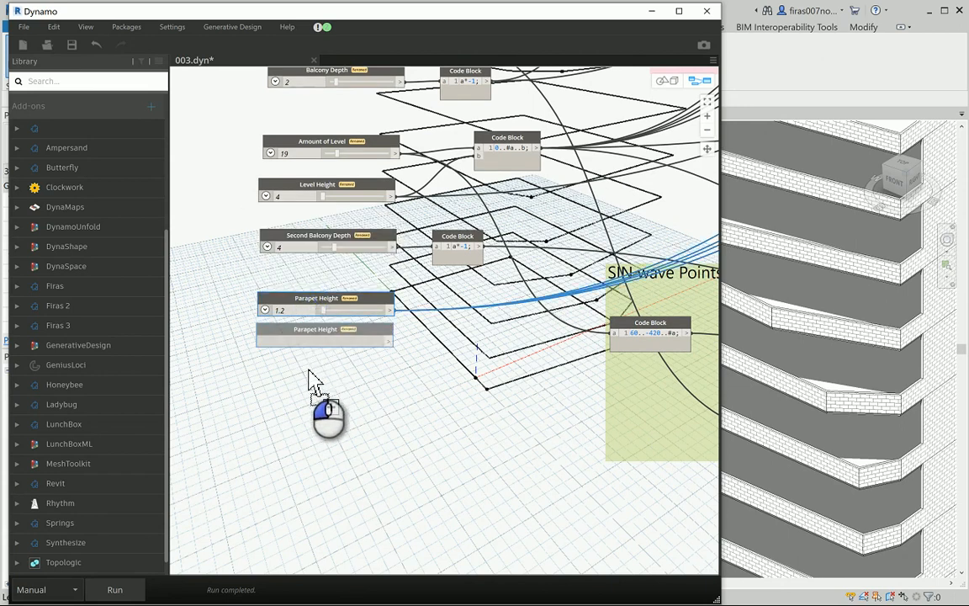
- Set both the copied and the original Parapet Height sliders to 1
click(282, 351)
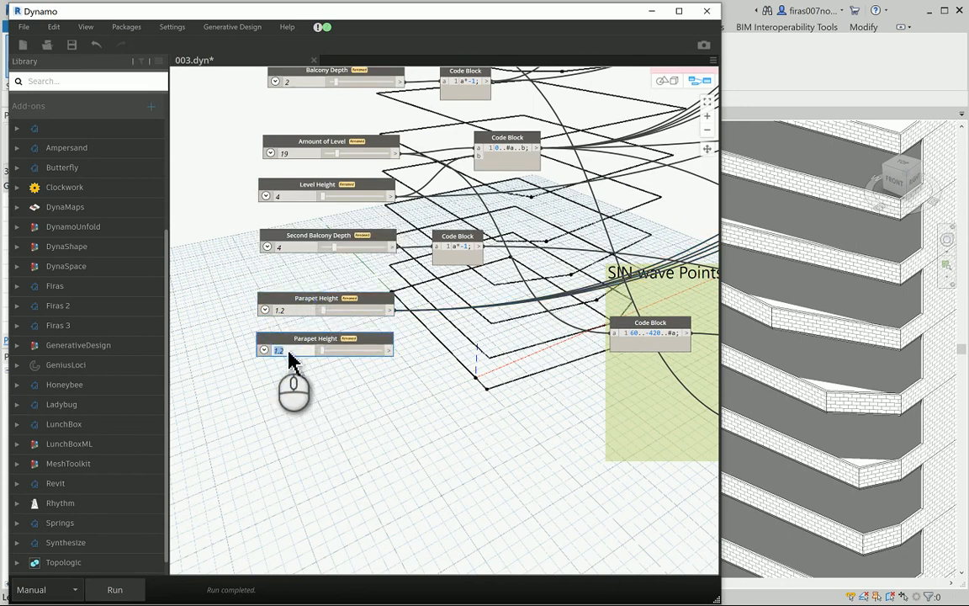
text(1)
click(283, 310)
text(1)
click(297, 410)
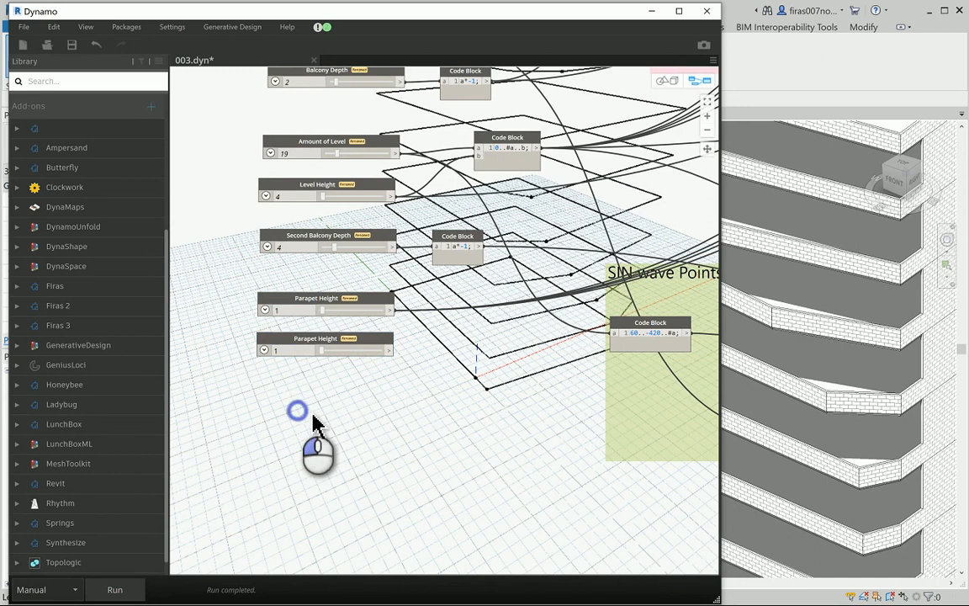
- Rename the copied Parapet Height slider as "Glass Parapet Height"
scroll(316, 419, up, 4)
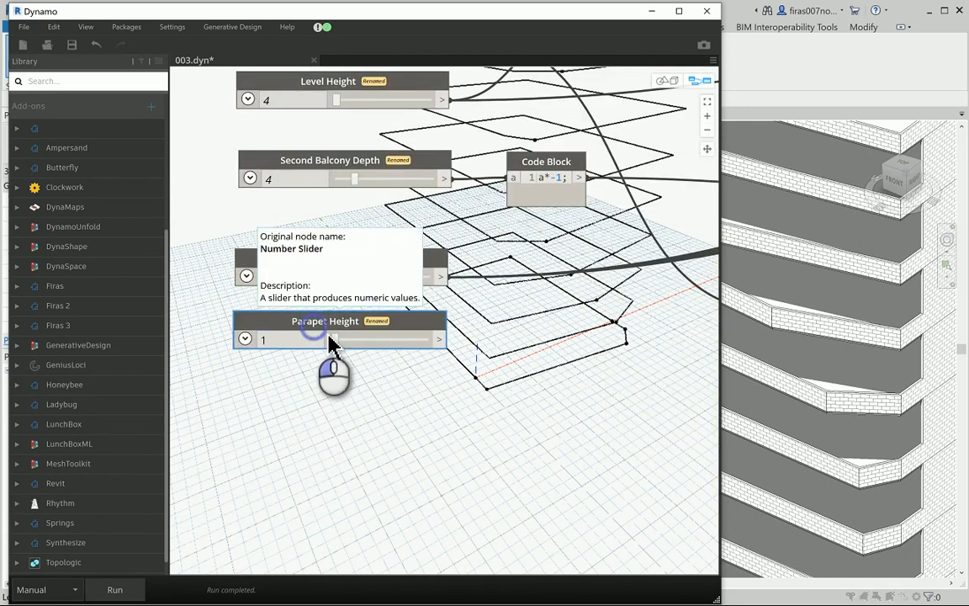
double_click(311, 328)
click(268, 288)
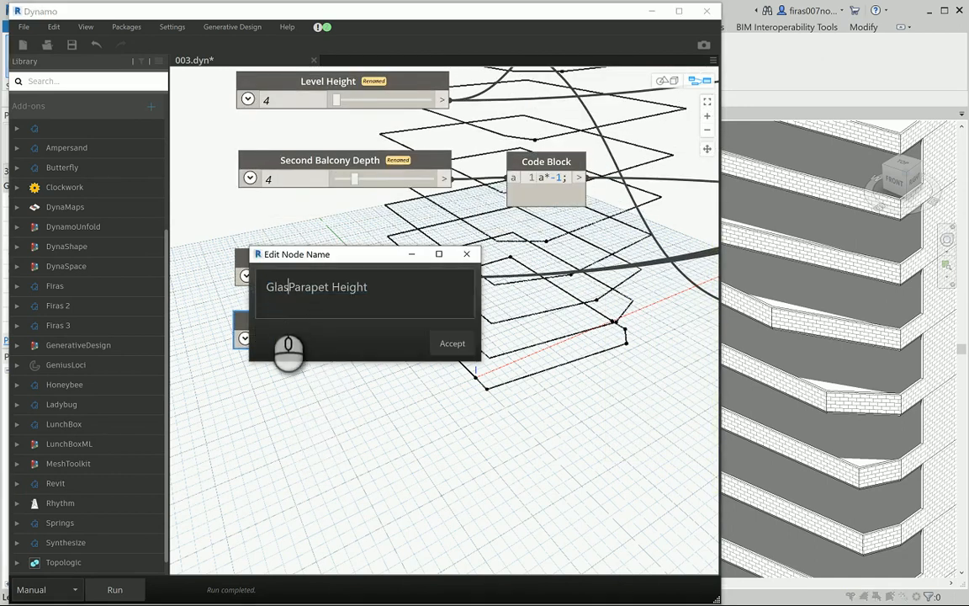
click(452, 343)
- Connect the Glass Parapet Height slider to the height input of the Parapets - Glazing group's Wall.ByCurveAndHeight node
click(438, 340)
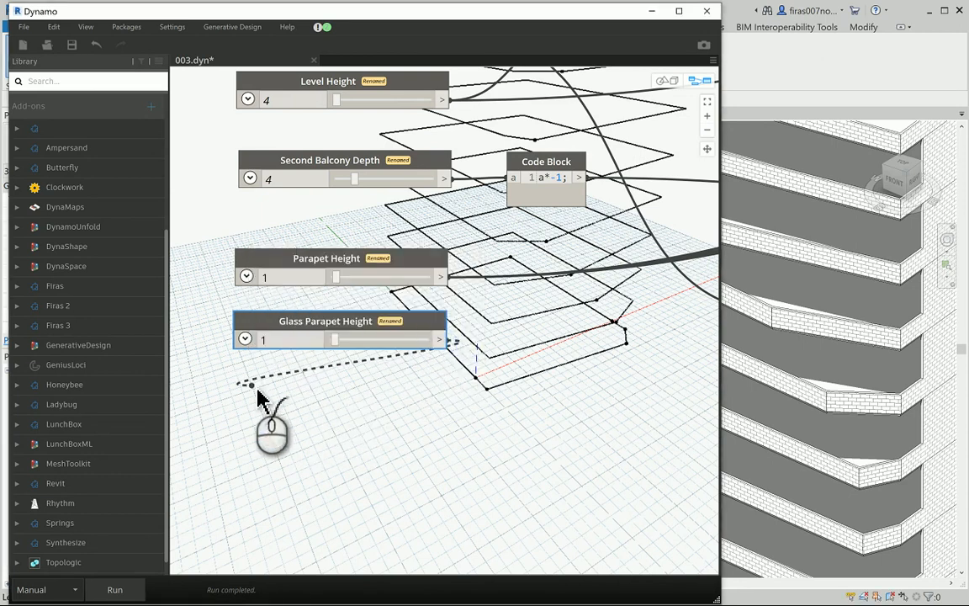
scroll(258, 390, down, 7)
middle_drag(612, 76, 271, 276)
scroll(426, 125, up, 10)
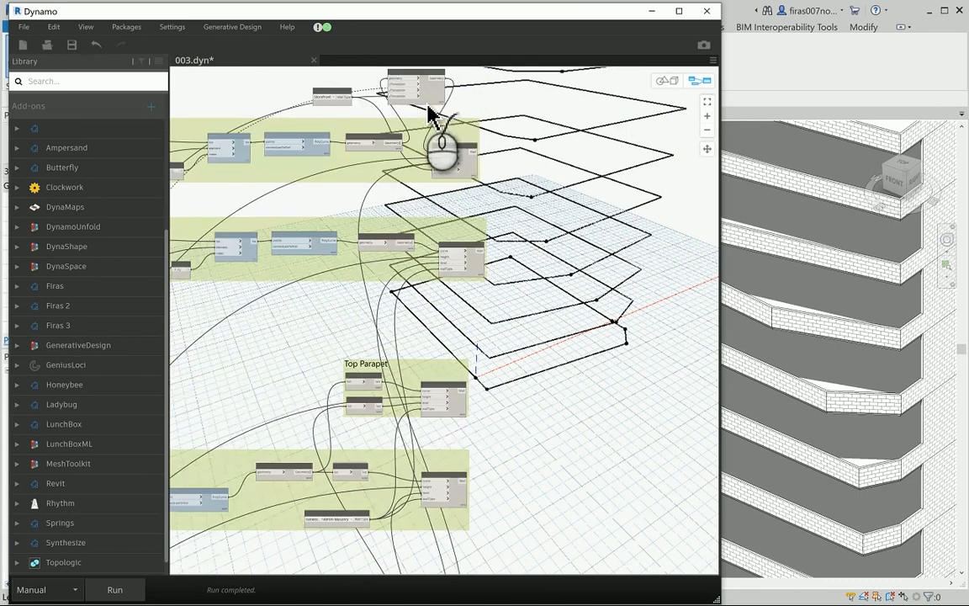
click(452, 260)
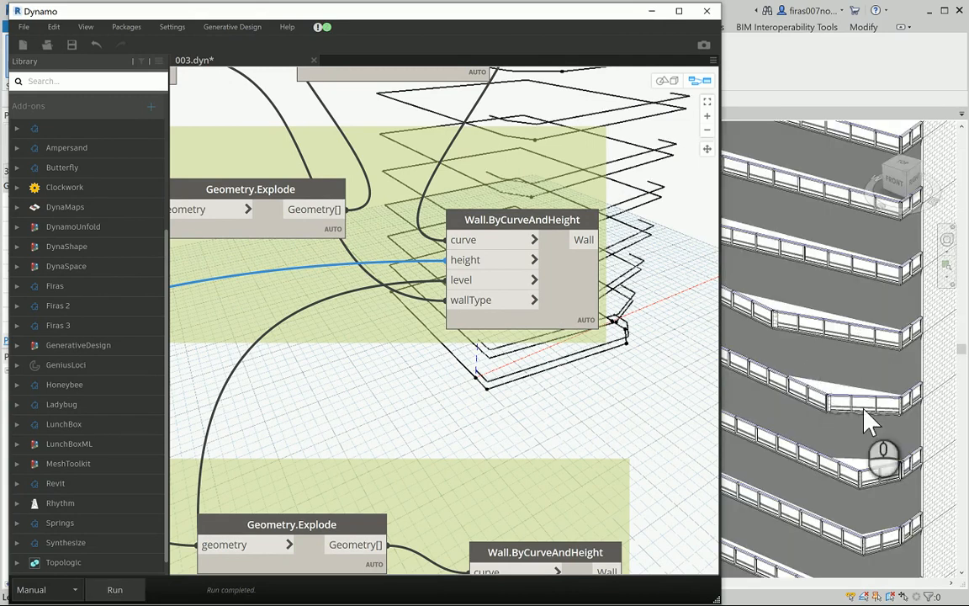
- Select the whole generated tower in the Revit 3D view and delete its elements
mouse_move(856, 404)
middle_down()
mouse_move(877, 370)
mouse_move(872, 443)
mouse_move(875, 318)
mouse_move(854, 307)
middle_up()
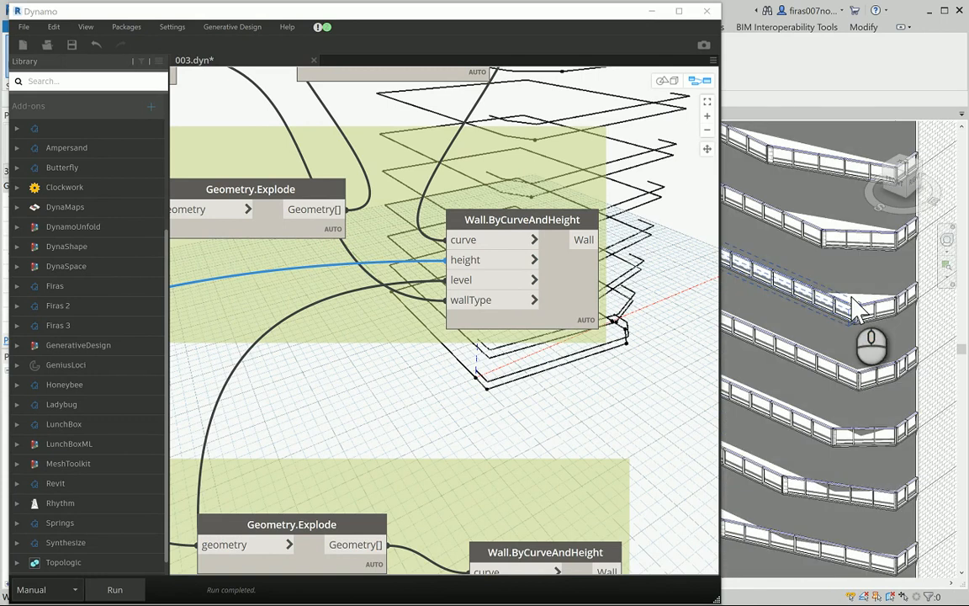
scroll(857, 308, down, 6)
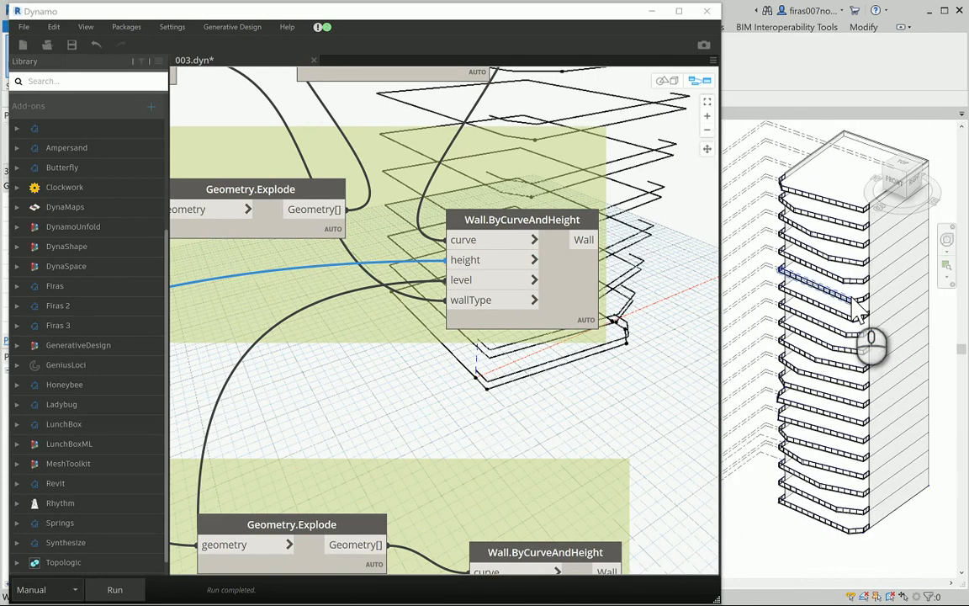
scroll(824, 235, down, 2)
drag(784, 130, 898, 493)
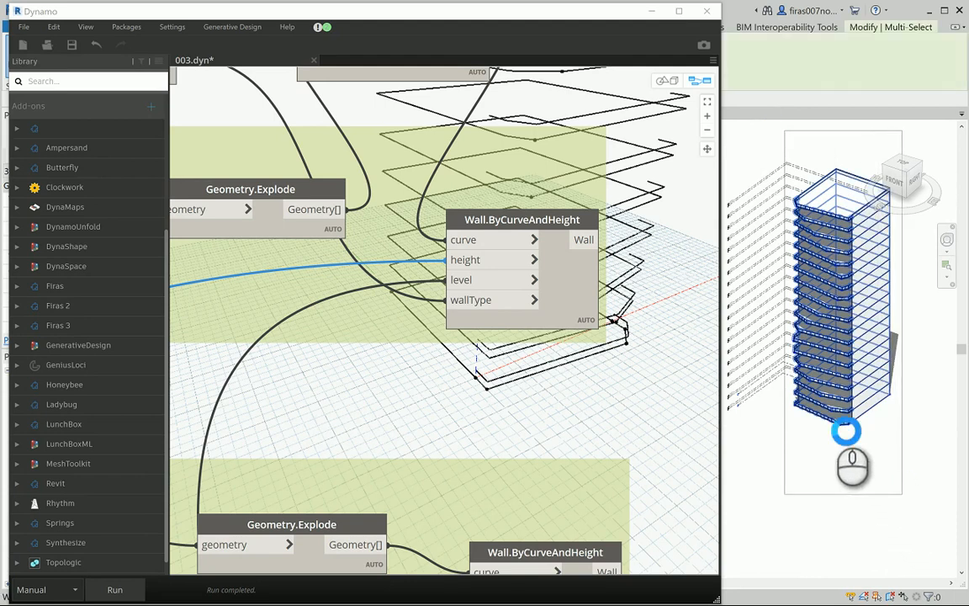
key(Delete)
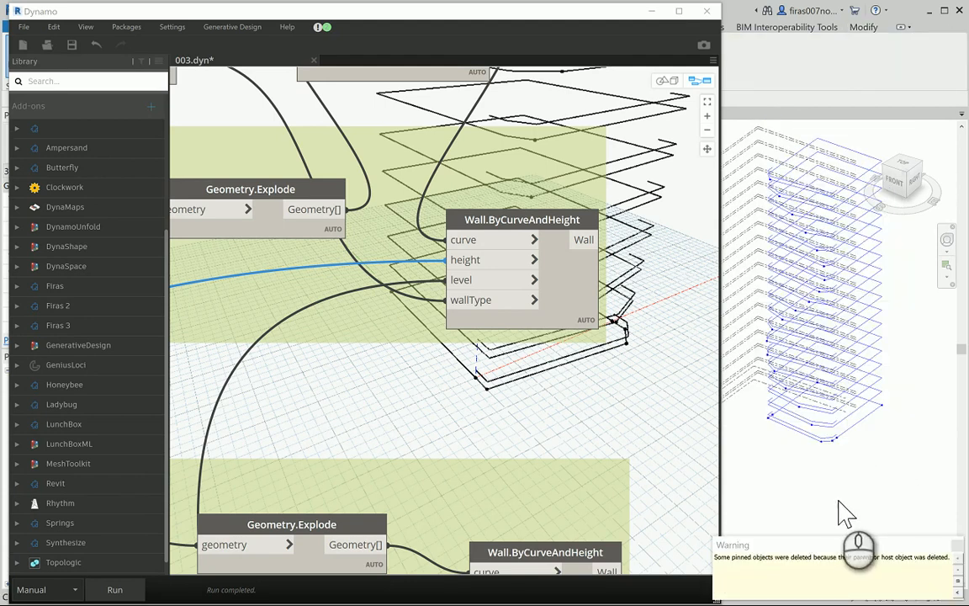
- Run the Dynamo graph to regenerate the tower and inspect the glazed balcony parapets in the Revit 3D view
click(110, 590)
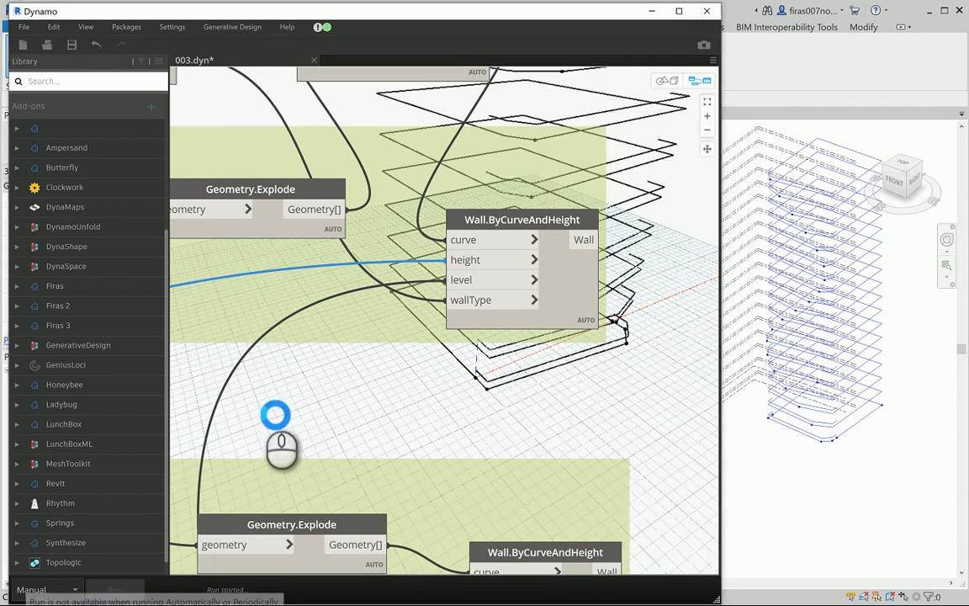
scroll(833, 226, up, 5)
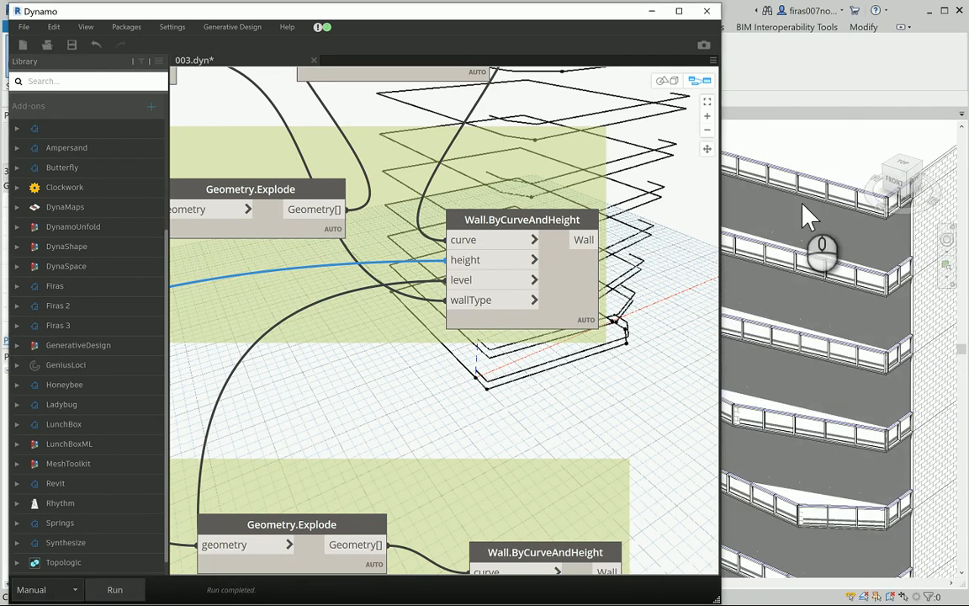
shift+middle_drag(818, 318, 810, 259)
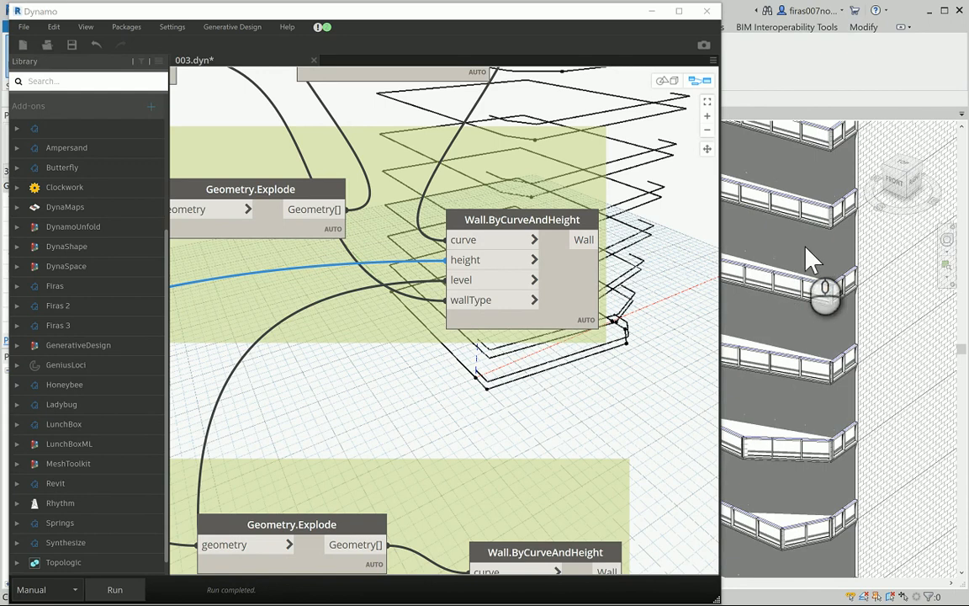
- Add a code block with the expression a+b between the glazed parapet group and the parapet group
scroll(532, 100, down, 3)
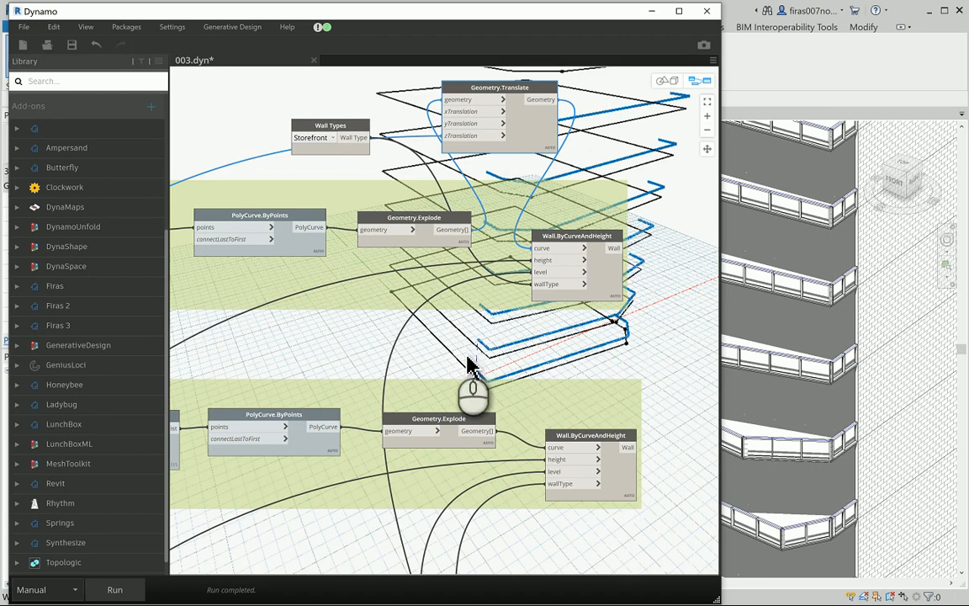
middle_drag(467, 357, 473, 186)
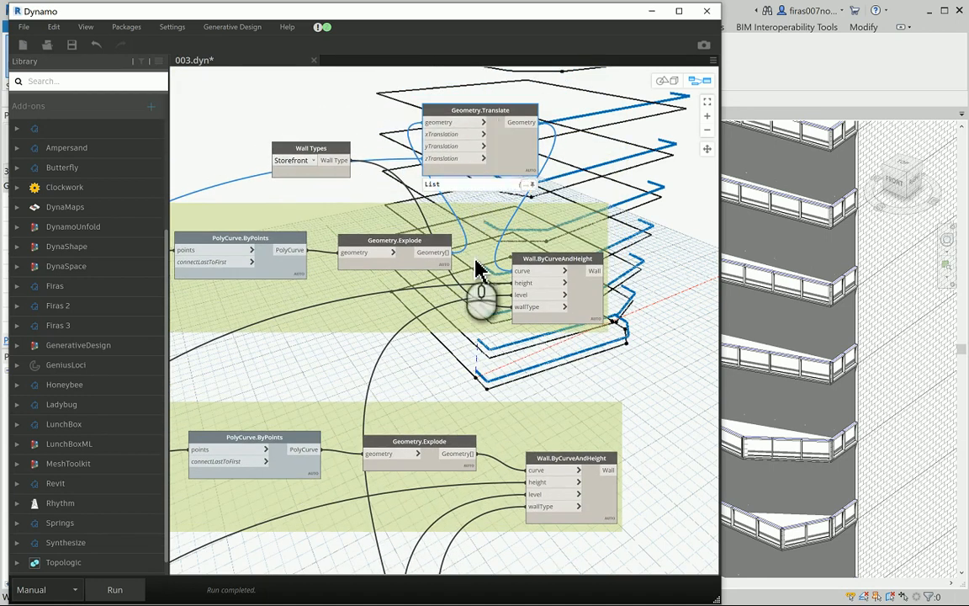
click(659, 231)
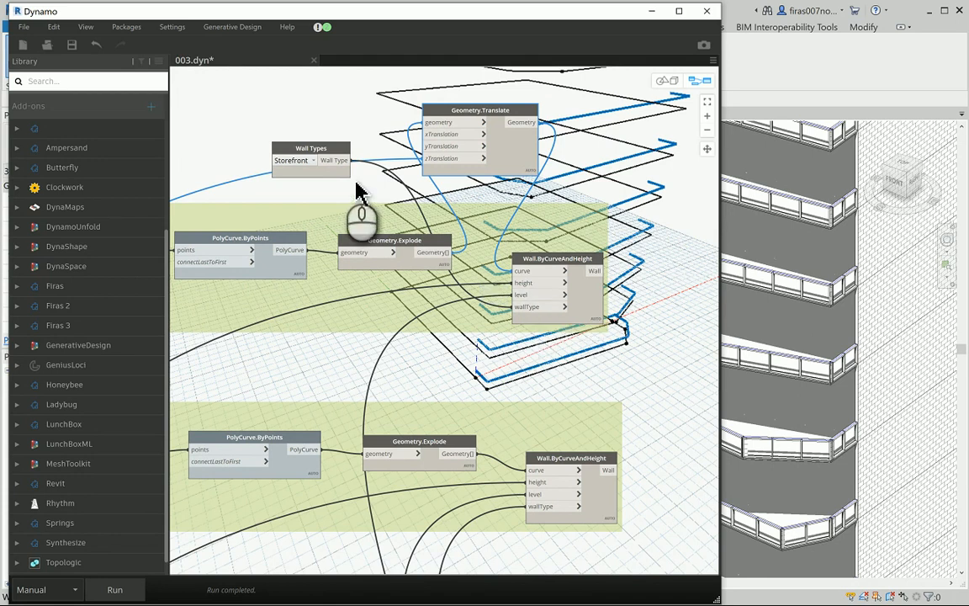
double_click(467, 371)
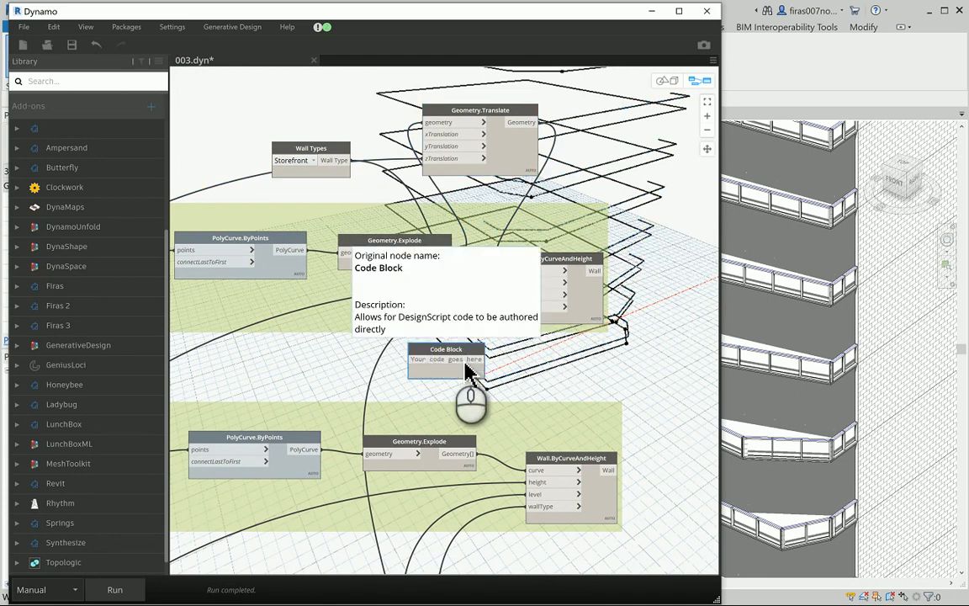
text(a+)
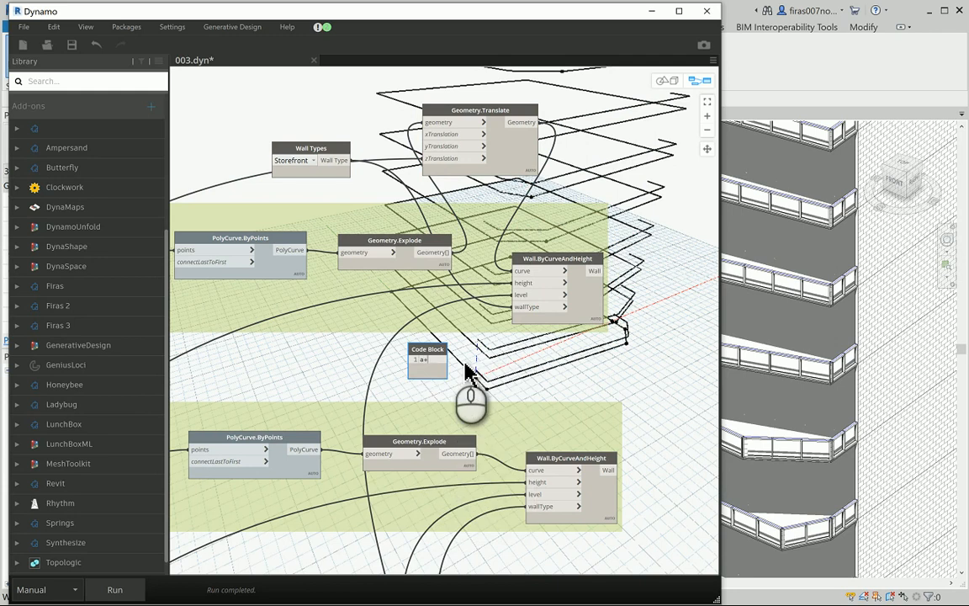
text(b)
click(495, 362)
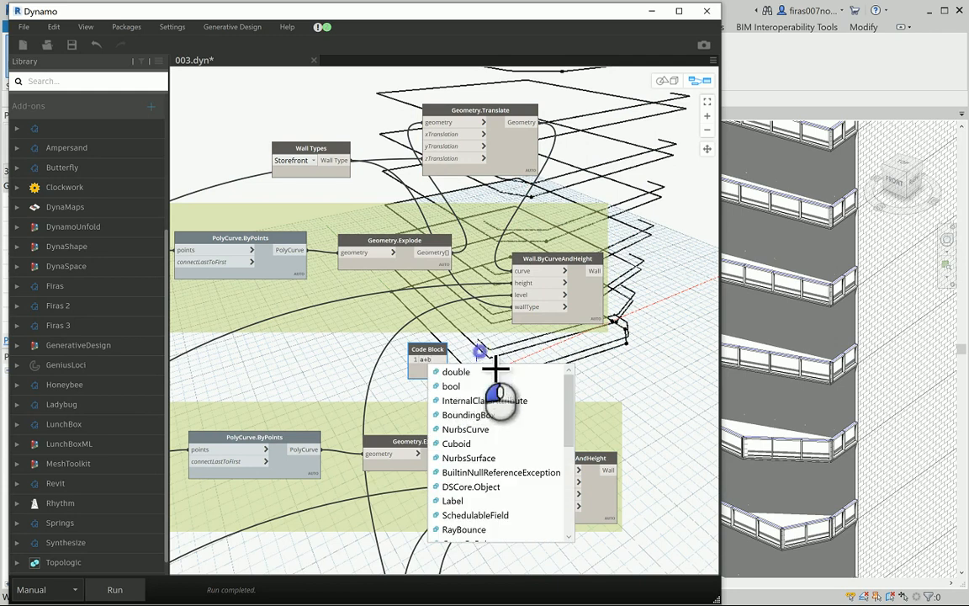
- Move the level wire from the glazed parapet's Wall.ByCurveAndHeight node to input a of the a+b code block
middle_drag(446, 411, 439, 207)
scroll(459, 268, down, 4)
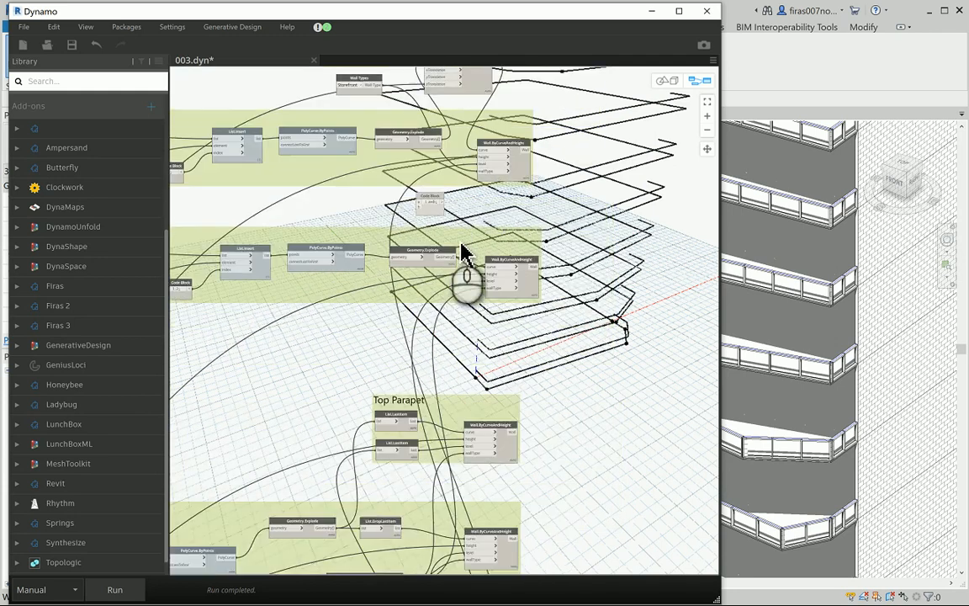
scroll(486, 192, up, 6)
drag(496, 227, 334, 337)
click(318, 329)
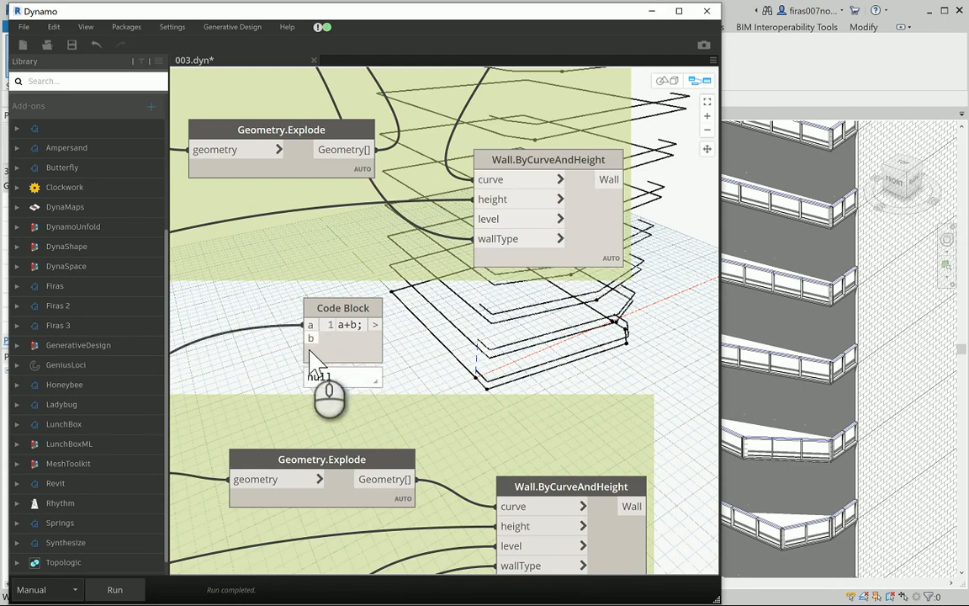
- Connect the Parapet Height slider to input b of the a+b code block
middle_drag(275, 326, 417, 117)
scroll(435, 200, down, 5)
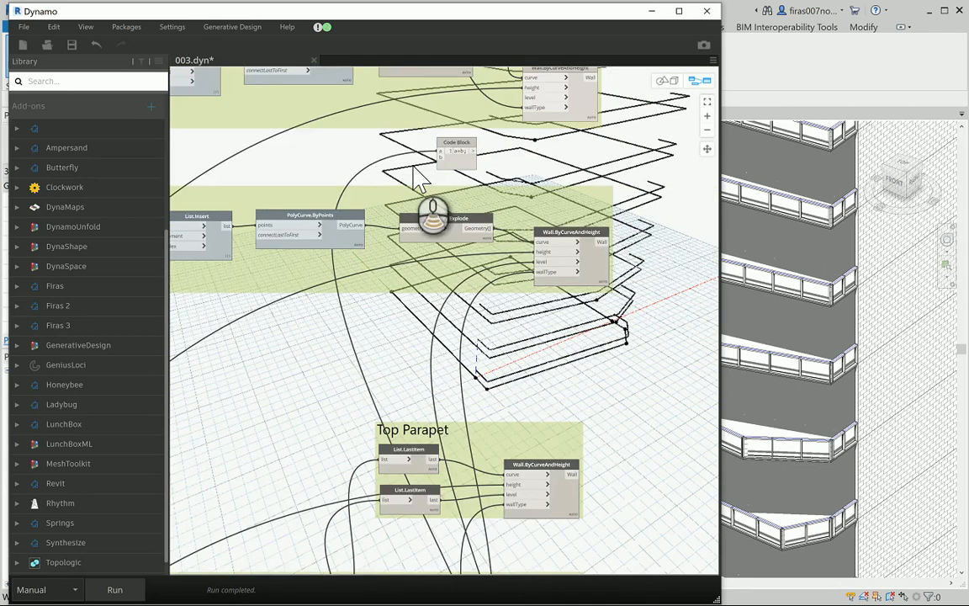
scroll(528, 164, down, 2)
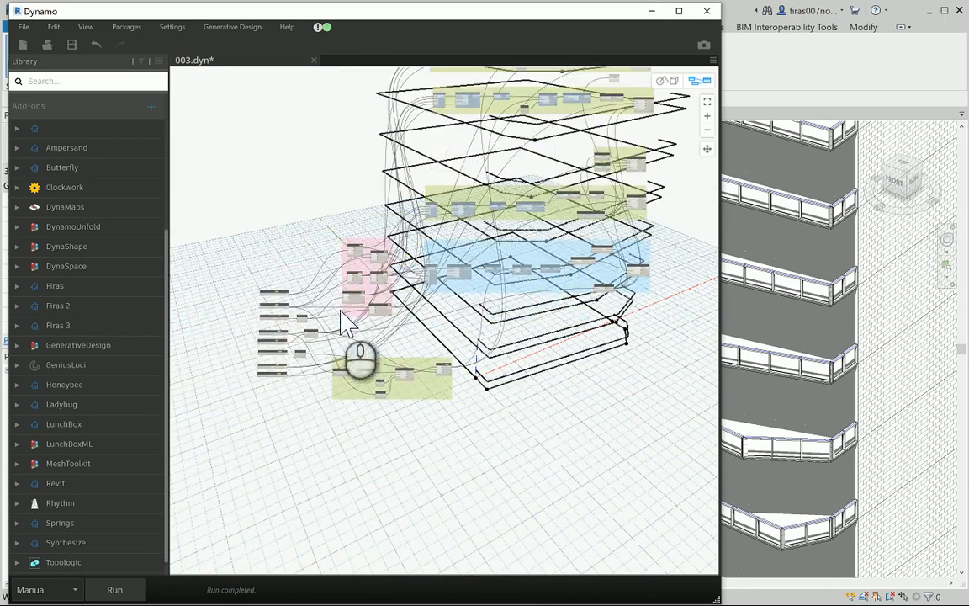
scroll(255, 439, up, 6)
scroll(357, 400, up, 4)
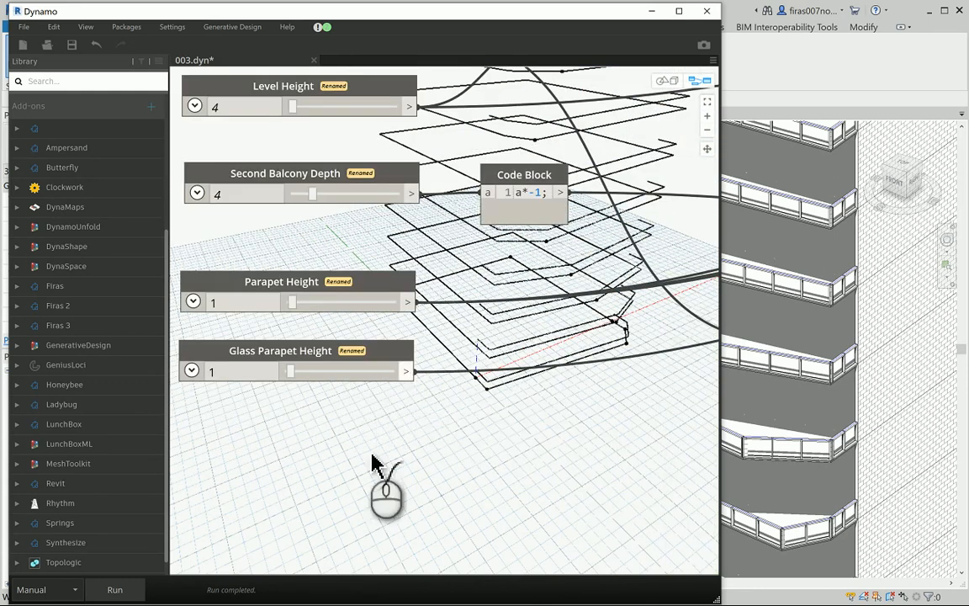
scroll(318, 459, down, 2)
scroll(543, 246, down, 4)
scroll(364, 292, up, 2)
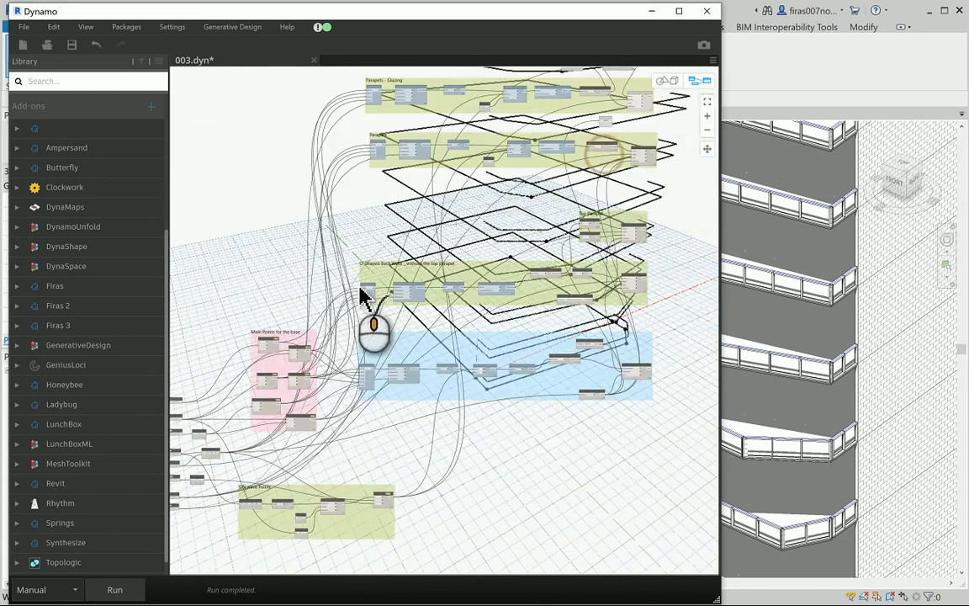
scroll(465, 205, up, 2)
scroll(521, 168, up, 2)
scroll(523, 168, up, 6)
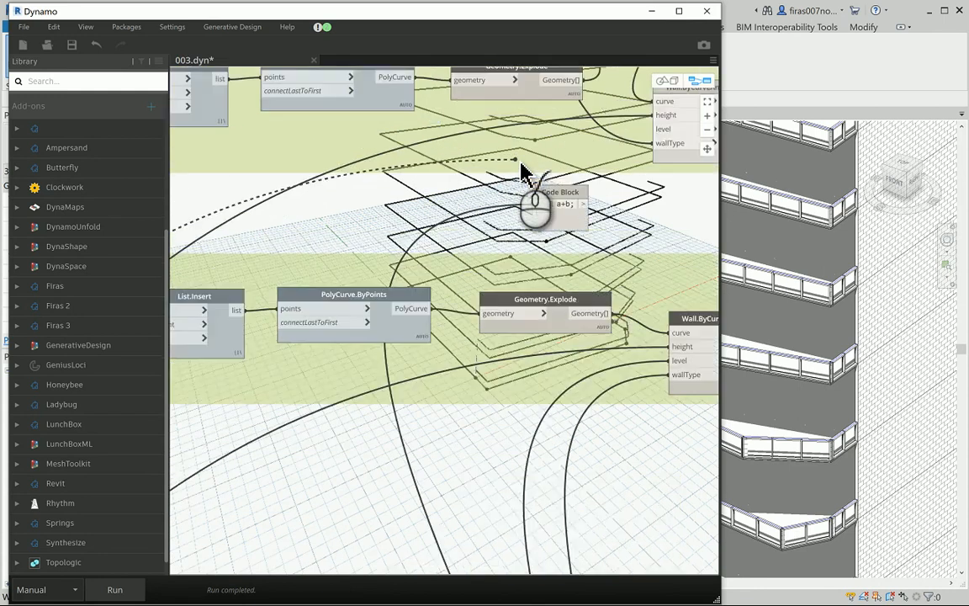
scroll(539, 227, up, 3)
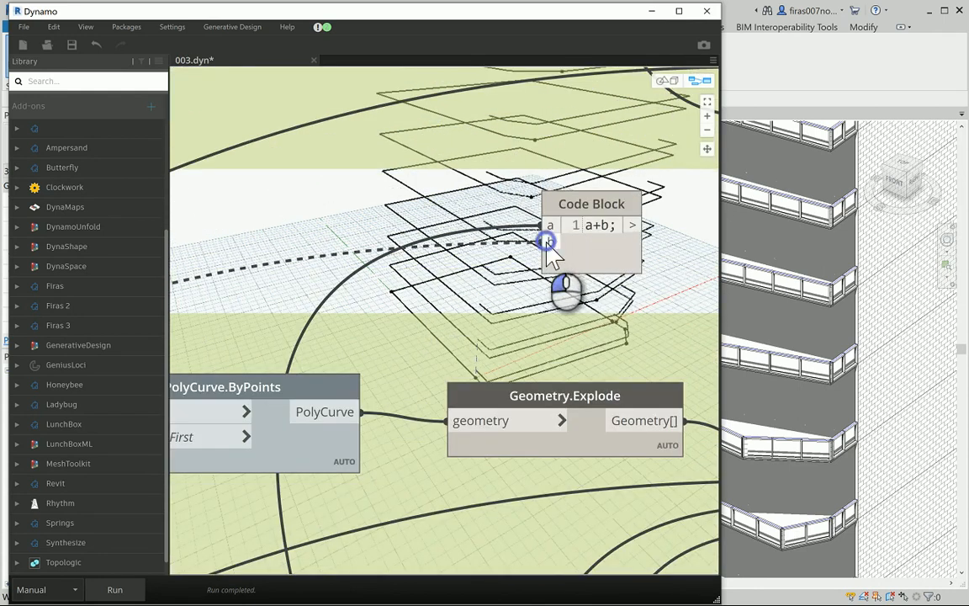
drag(547, 243, 550, 243)
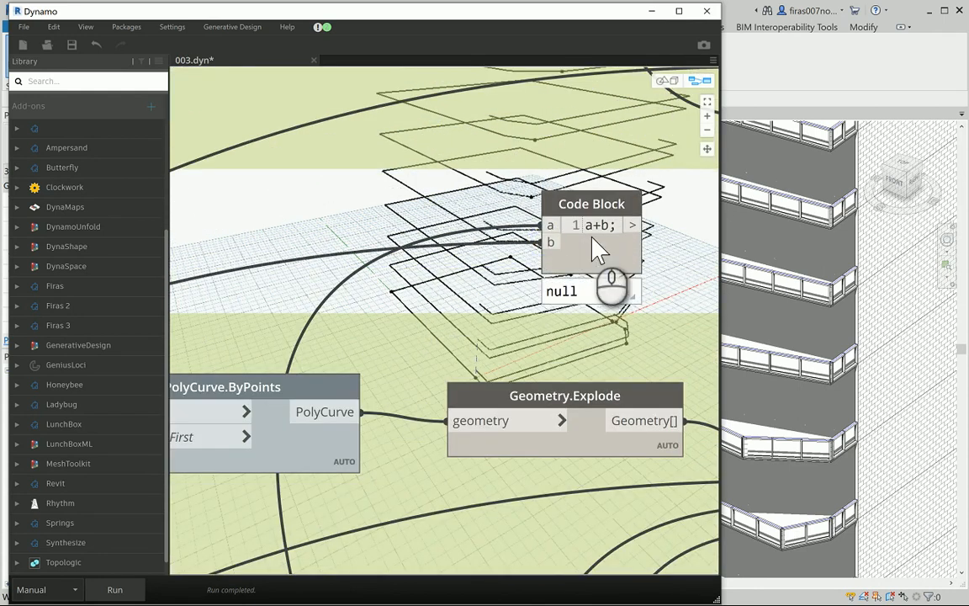
- Run the graph and check the output of the a+b code block
click(118, 594)
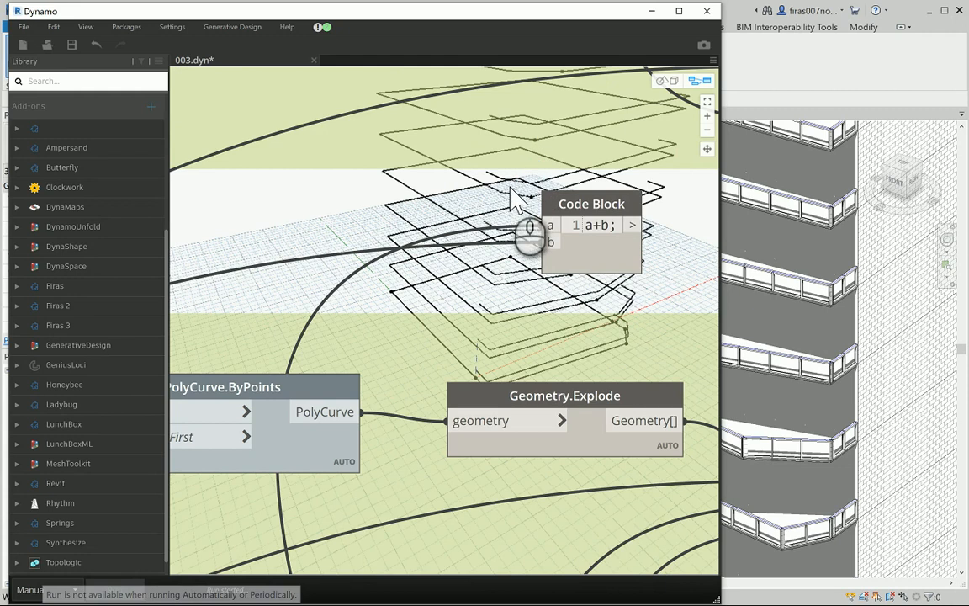
click(667, 247)
mouse_move(600, 238)
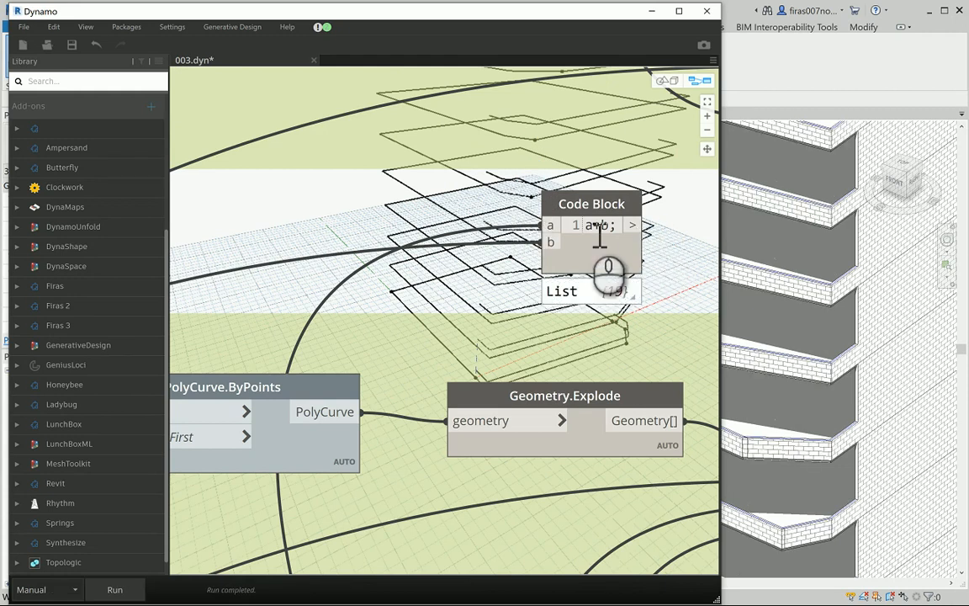
mouse_move(625, 299)
- Pin the output preview of the Level.ByElevation node and inspect its list of levels
scroll(417, 219, down, 10)
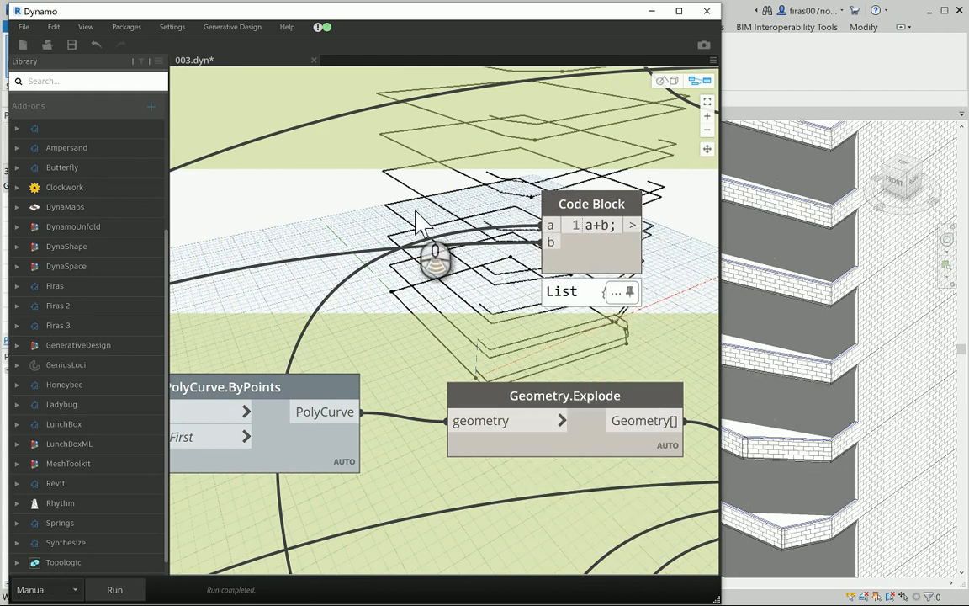
scroll(421, 387, up, 10)
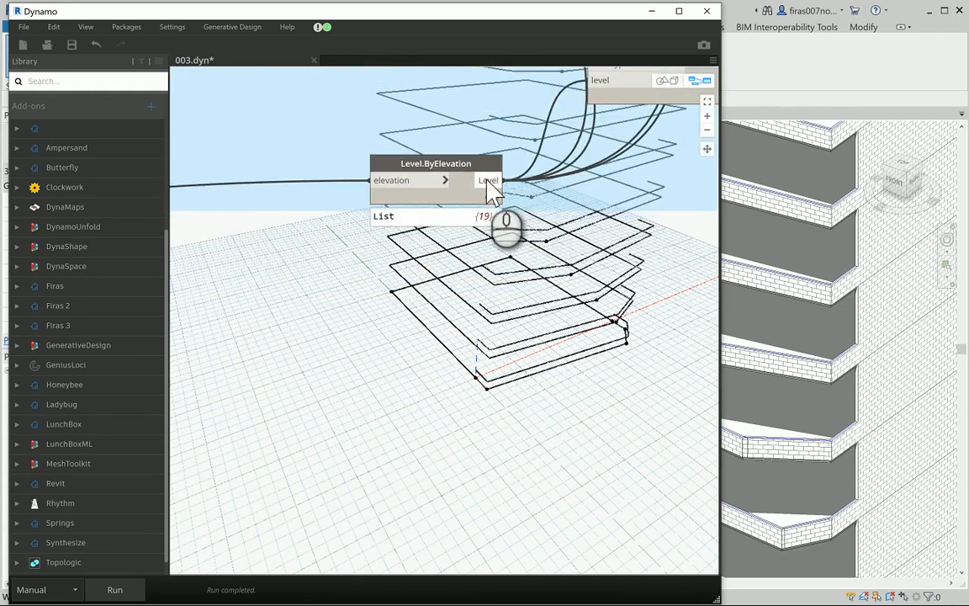
click(495, 217)
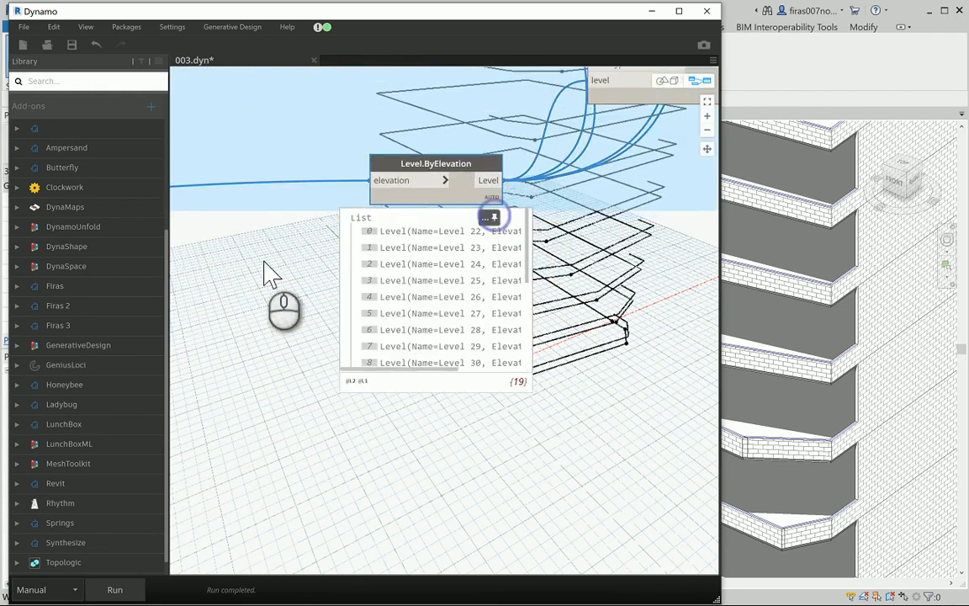
middle_drag(264, 261, 591, 287)
scroll(427, 290, down, 4)
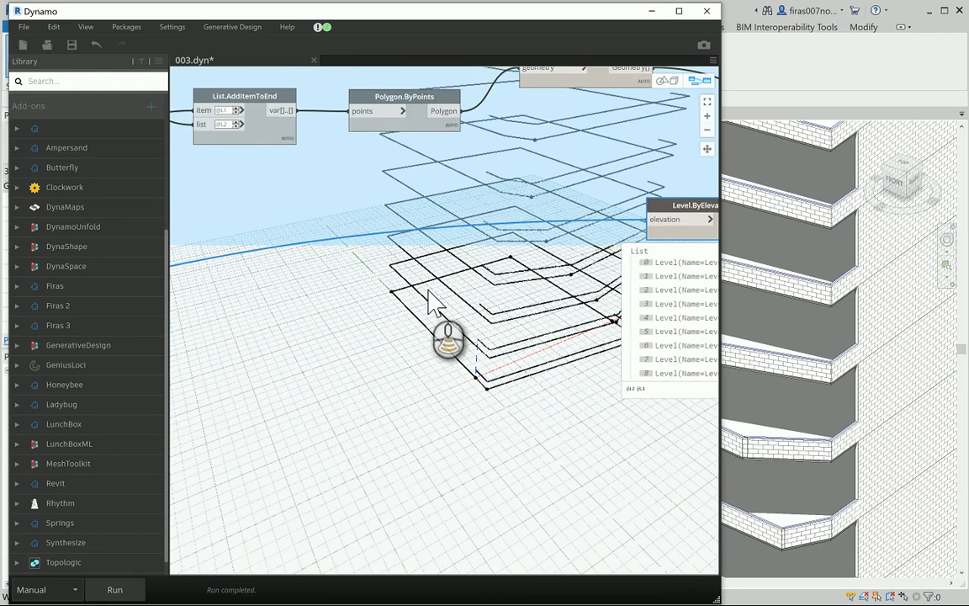
scroll(581, 232, up, 5)
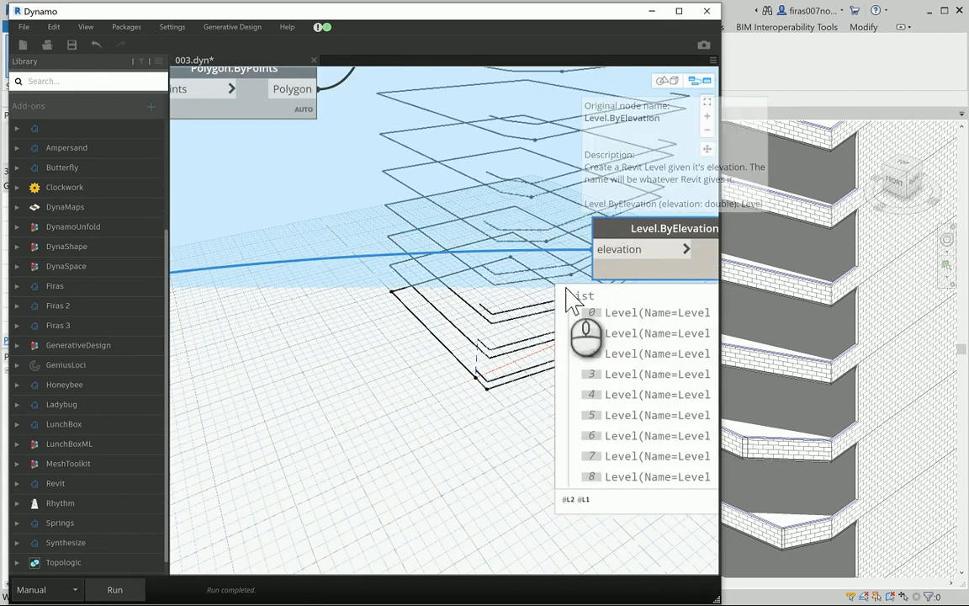
click(557, 214)
- Examine how the Level.ByElevation node is wired to the floor nodes in the Floor Generator group
middle_drag(541, 228, 406, 378)
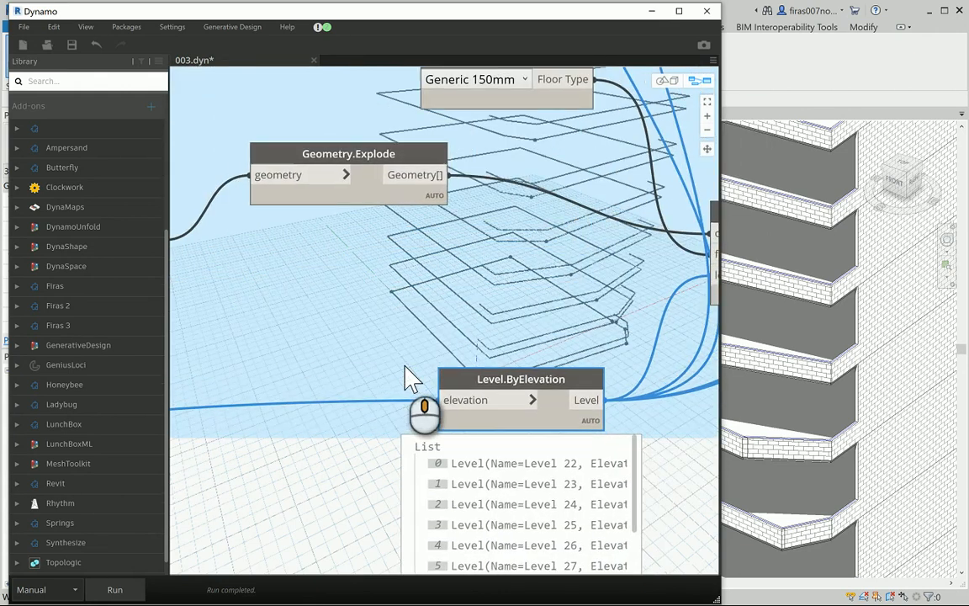
scroll(389, 282, down, 1)
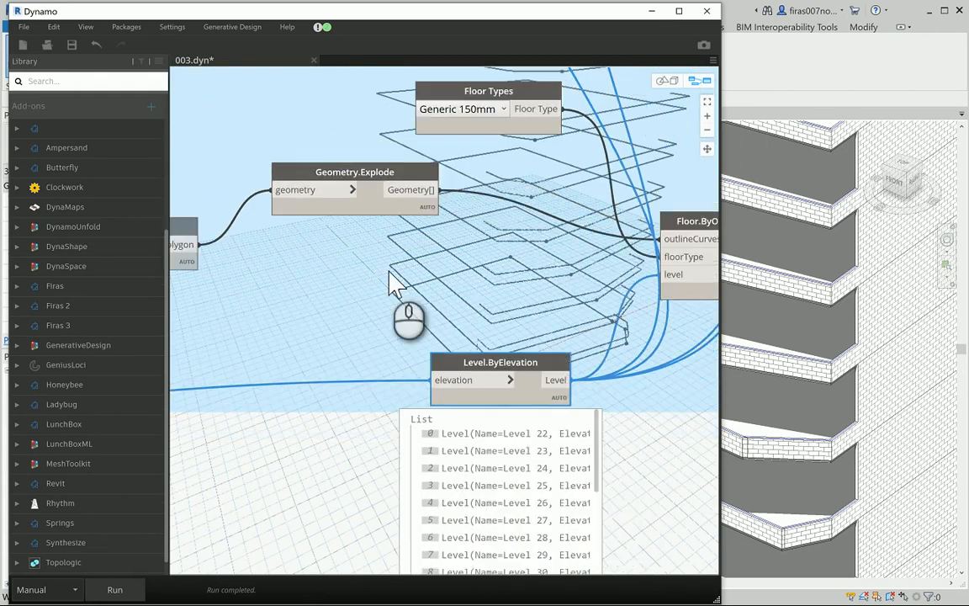
scroll(390, 282, down, 1)
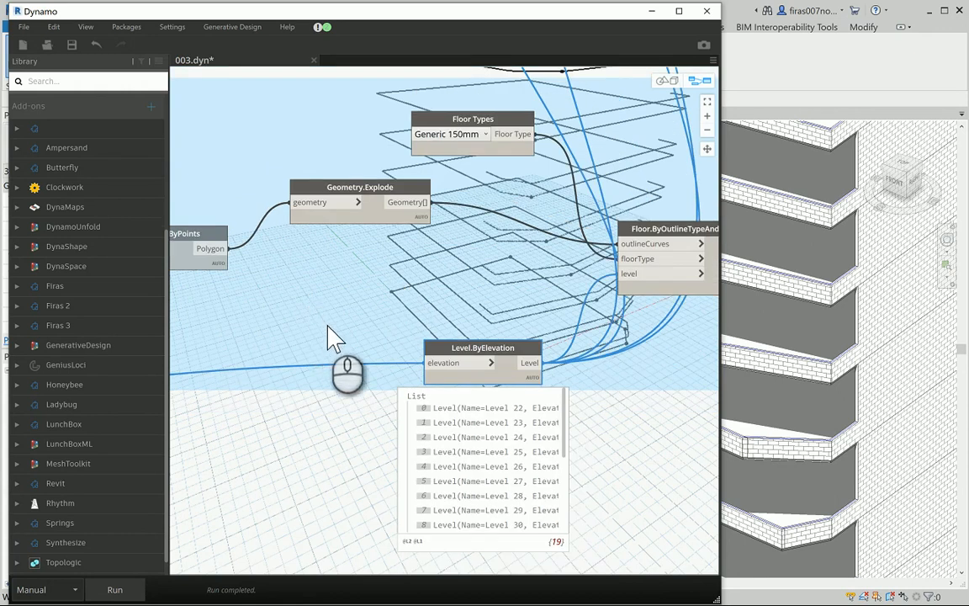
middle_drag(352, 332, 433, 269)
scroll(448, 294, down, 3)
middle_drag(292, 364, 689, 329)
middle_drag(368, 387, 379, 385)
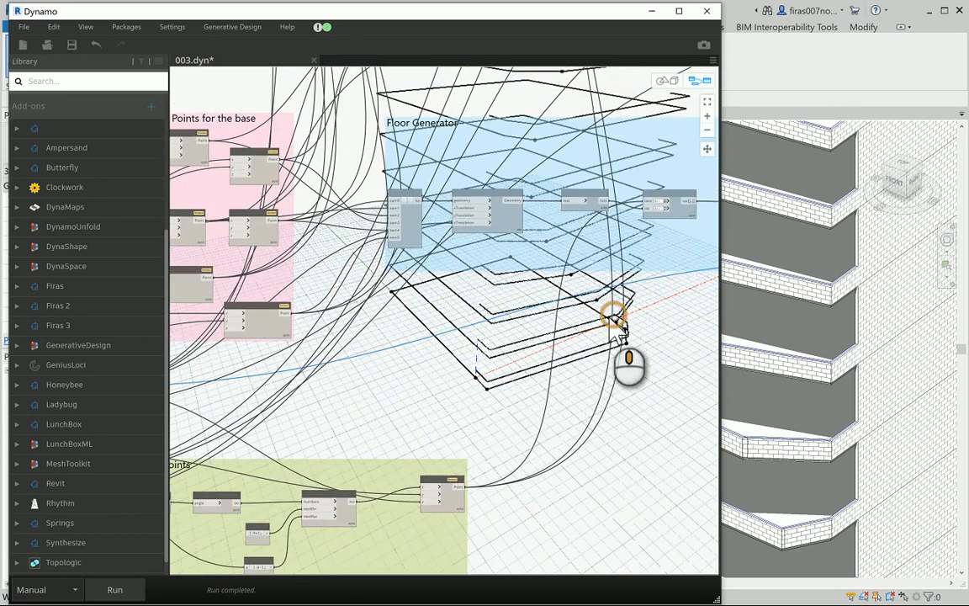
middle_drag(611, 318, 250, 335)
scroll(479, 233, up, 2)
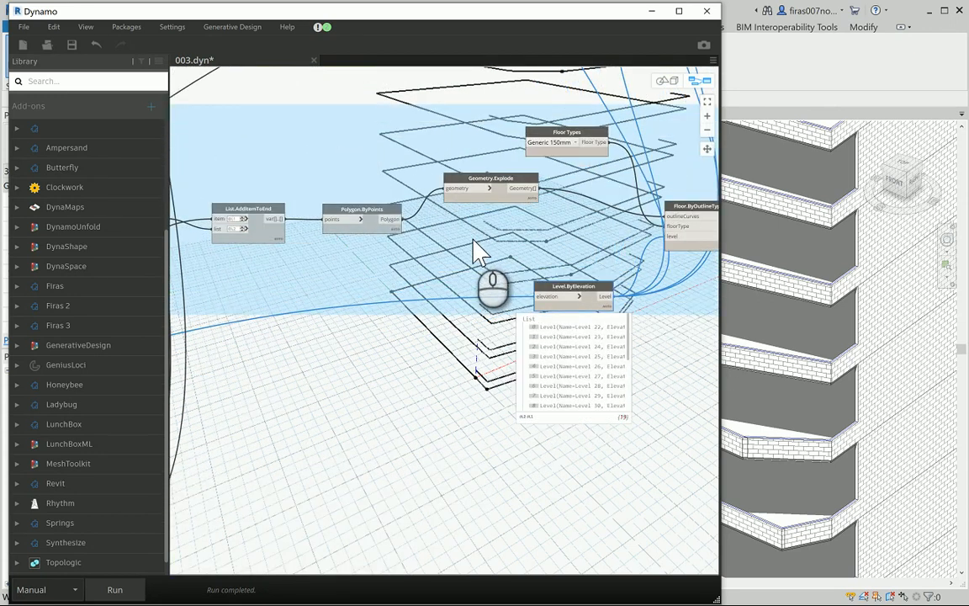
scroll(557, 206, up, 1)
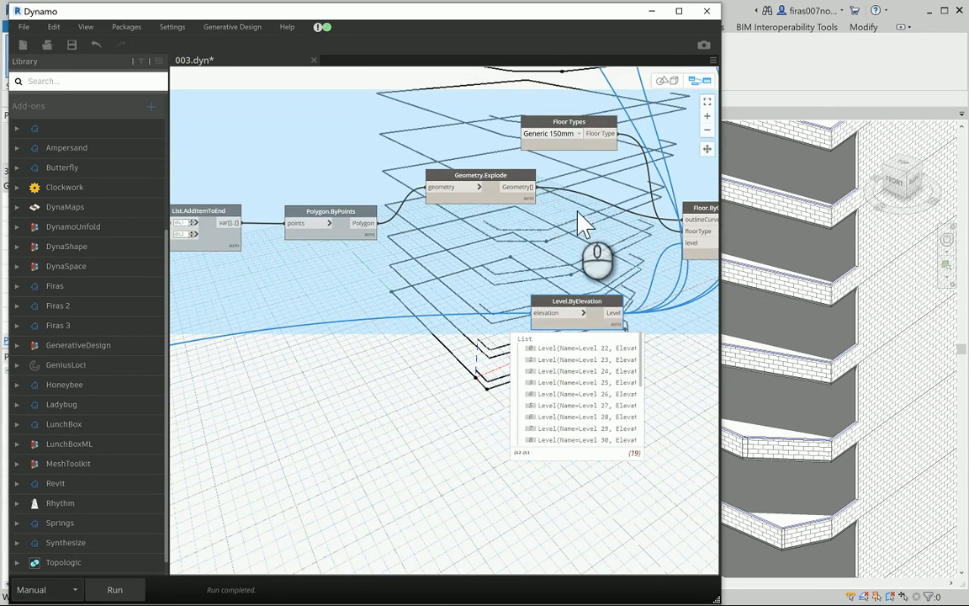
middle_drag(580, 225, 463, 214)
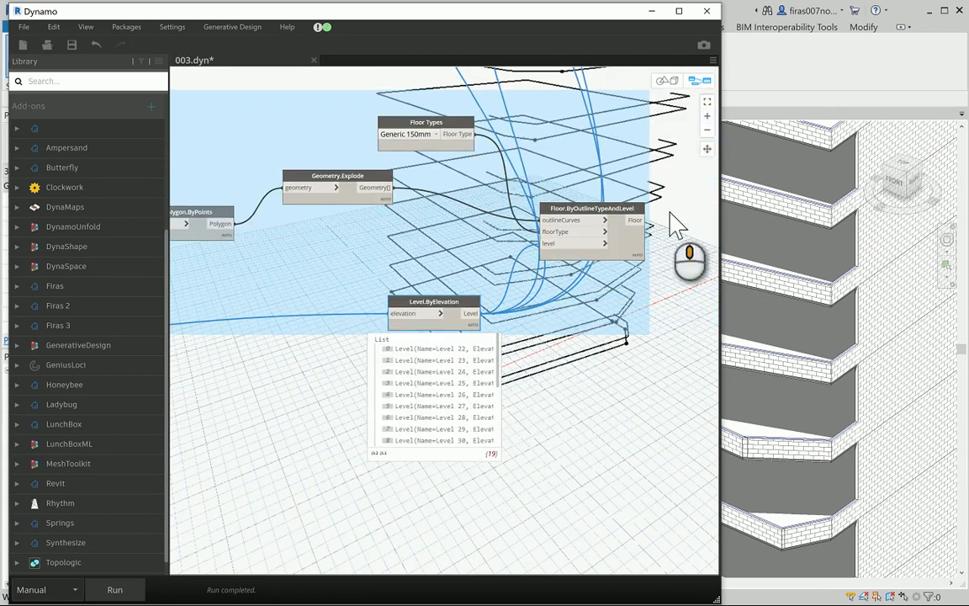
scroll(575, 277, down, 1)
- Trace the elevation input back to the 0..#a..b code block beside the sliders and check its output
middle_drag(291, 274, 566, 269)
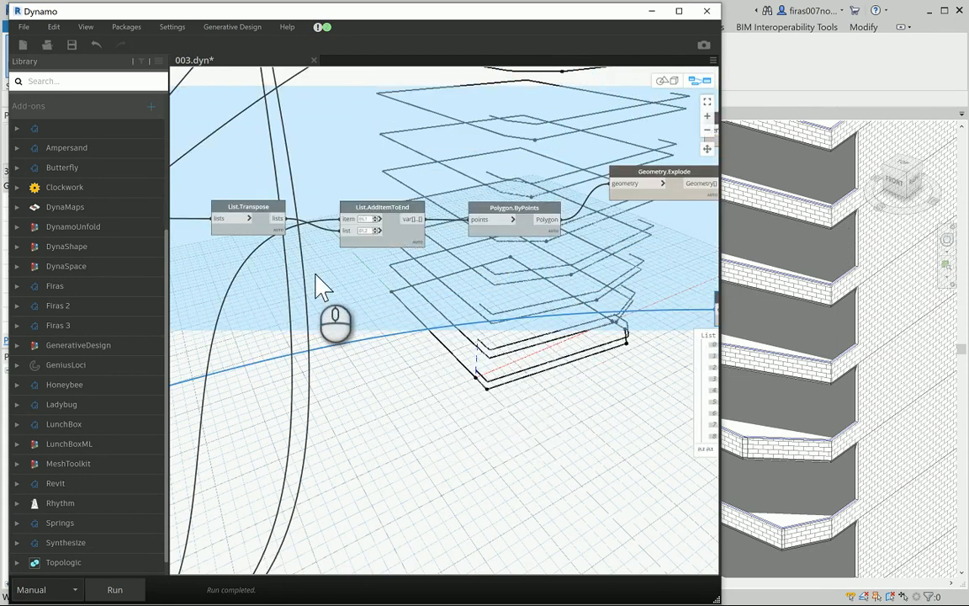
scroll(317, 275, down, 1)
middle_drag(244, 291, 535, 277)
middle_drag(335, 293, 506, 297)
middle_drag(530, 200, 530, 190)
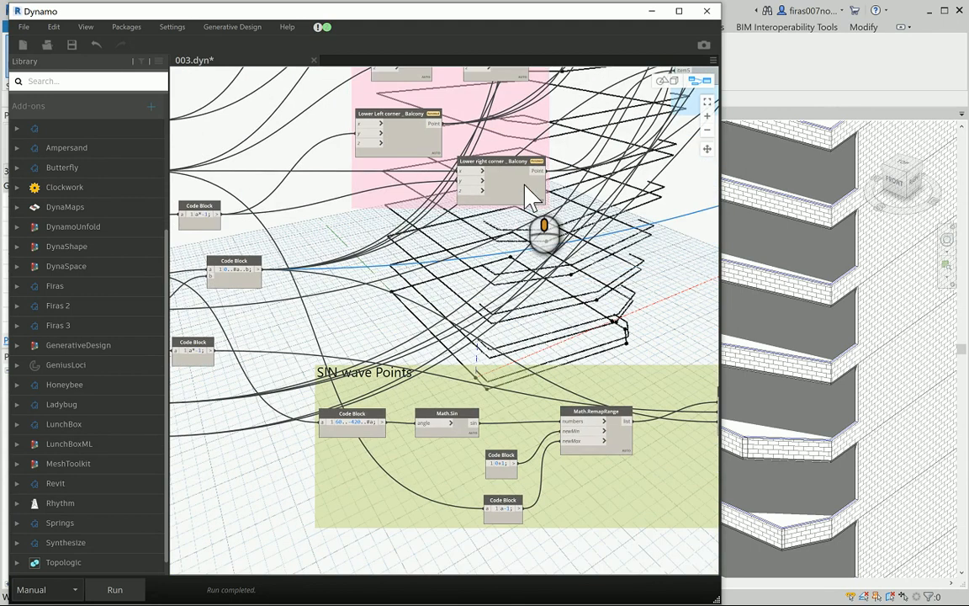
middle_drag(249, 310, 538, 278)
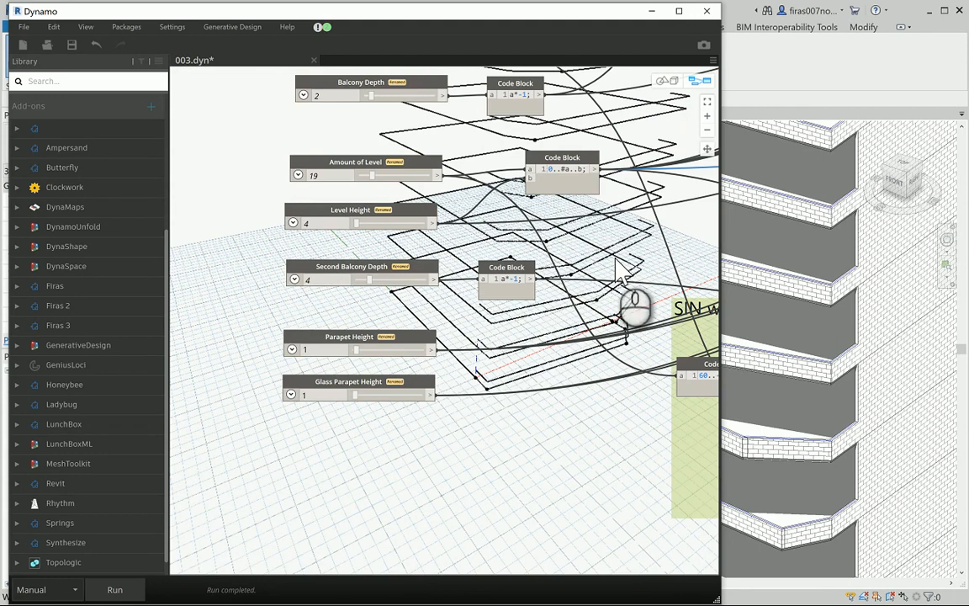
middle_drag(618, 276, 425, 278)
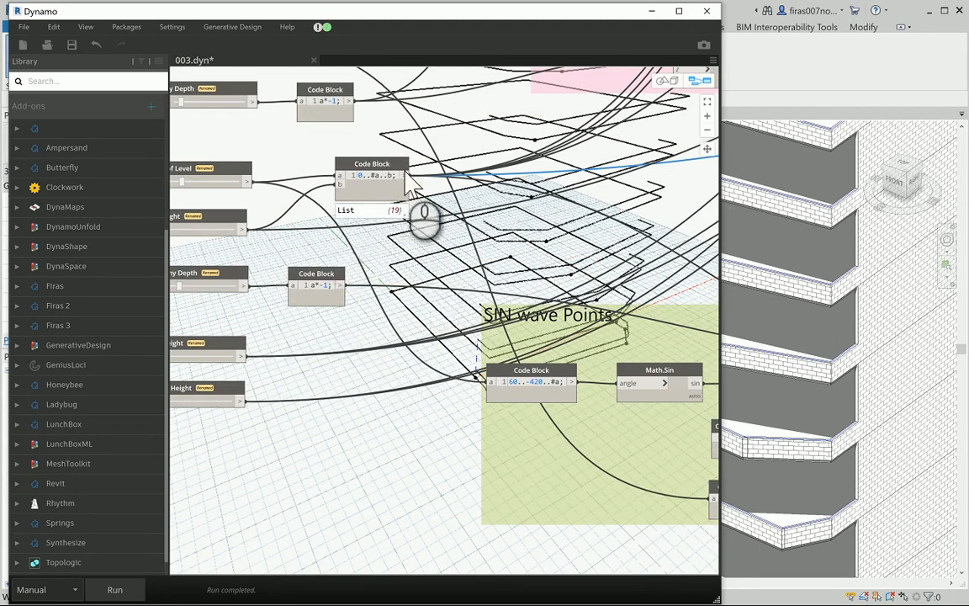
mouse_move(399, 217)
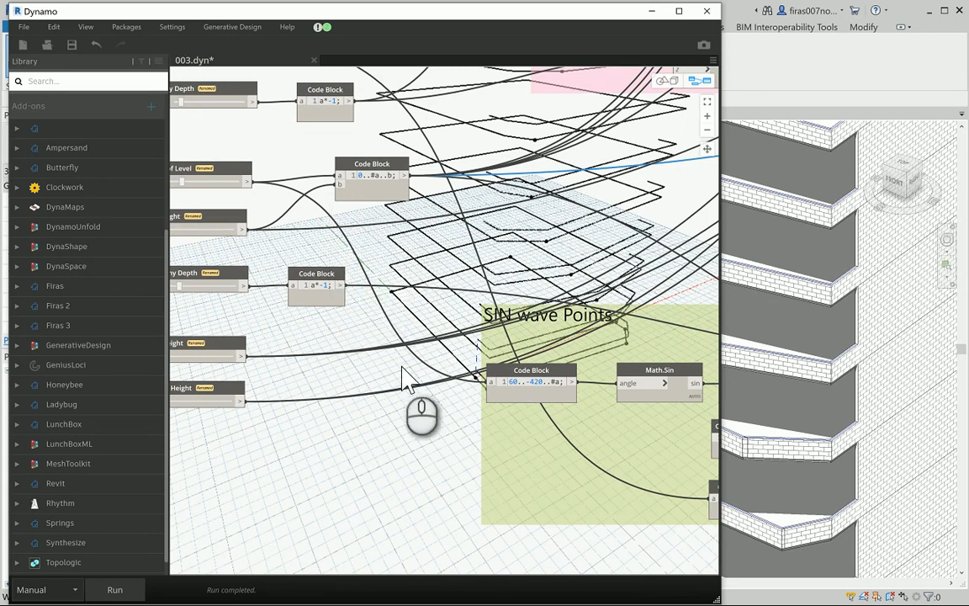
- Add a code block containing a+b beside the 0..#a..b code block
double_click(507, 211)
text(a+)
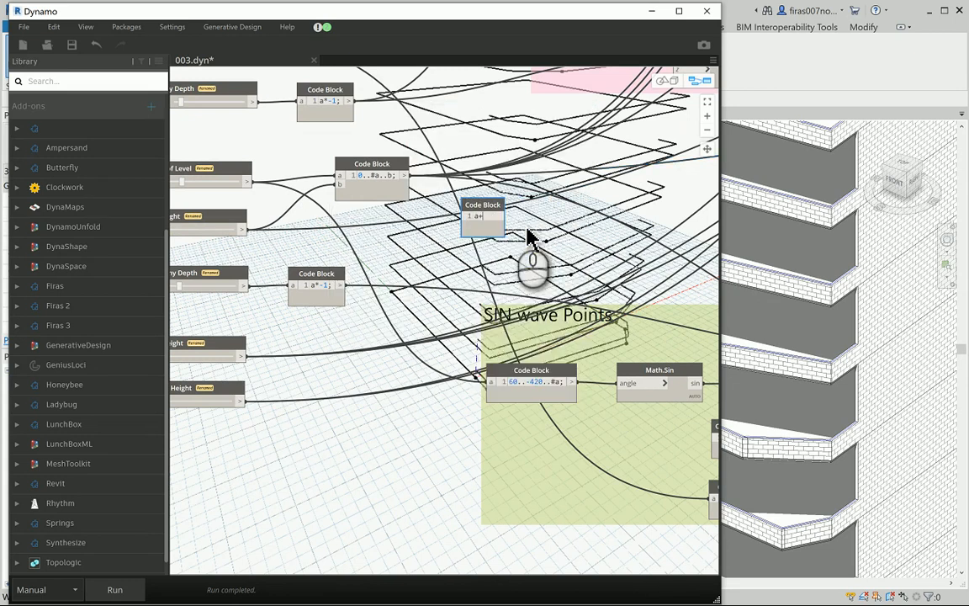
text(b)
click(436, 205)
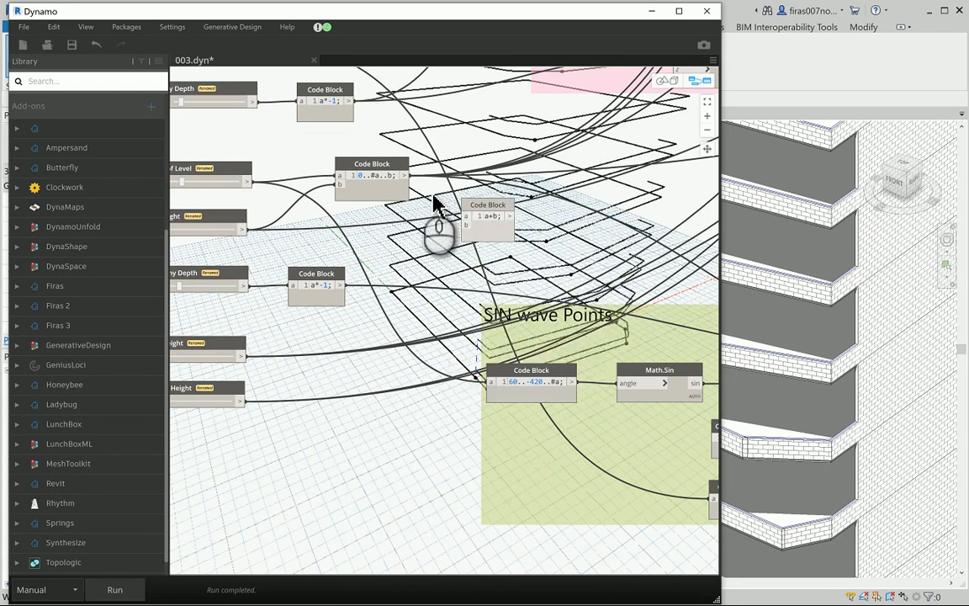
- Wire the 0..#a..b output to input a and the Glass Parapet Height slider to input b of the new code block
click(408, 176)
click(468, 215)
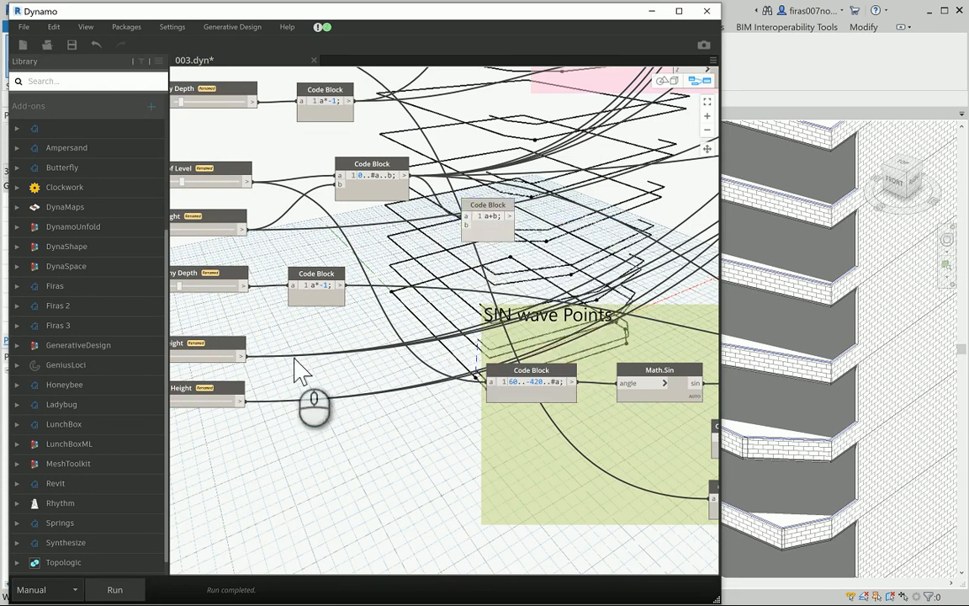
click(243, 401)
middle_drag(427, 256, 492, 257)
click(538, 217)
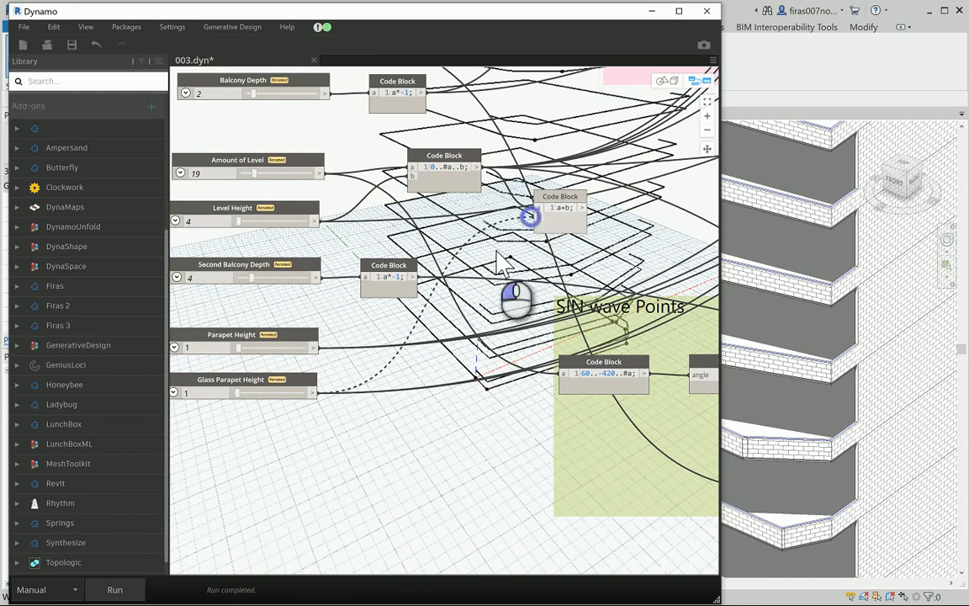
- Move the new a+b code block out of the slider area to just above the Top Parapet group
scroll(414, 309, down, 3)
scroll(414, 310, down, 3)
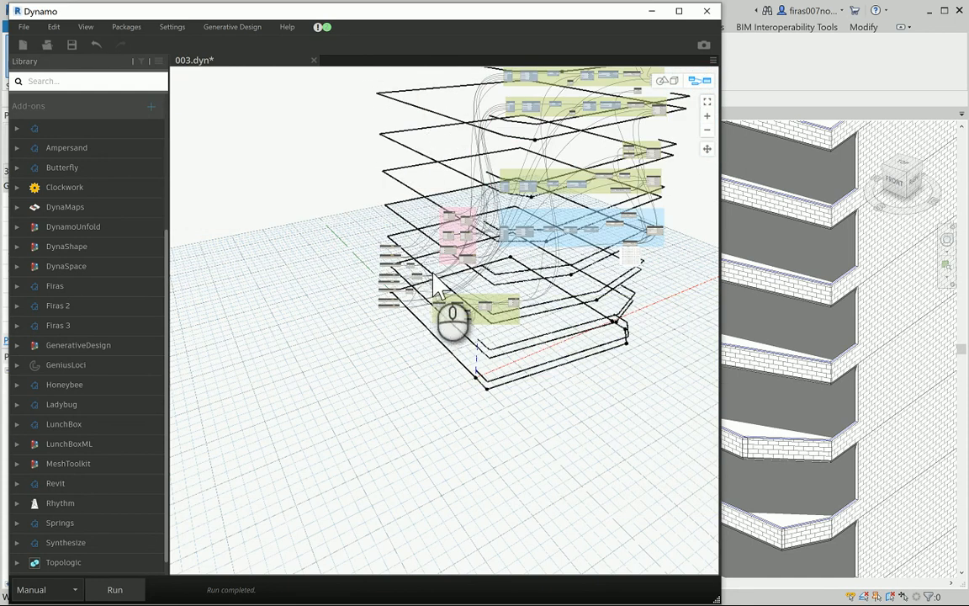
mouse_move(430, 281)
mouse_down()
mouse_move(495, 260)
mouse_move(636, 149)
mouse_up()
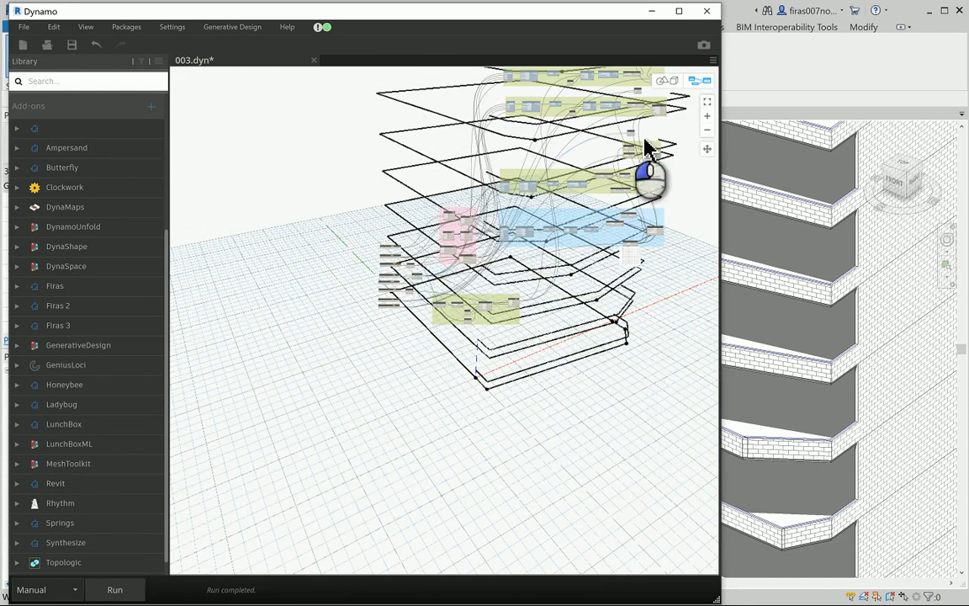
scroll(567, 249, up, 5)
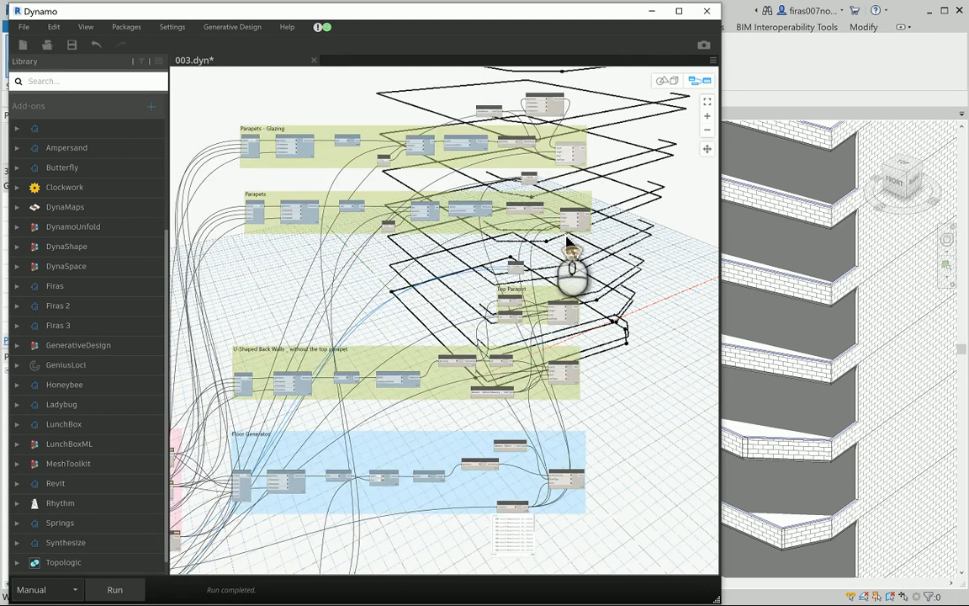
- Shift the Geometry.Translate and Wall Types nodes farther above the Parapets - Glazing group
scroll(567, 335, up, 3)
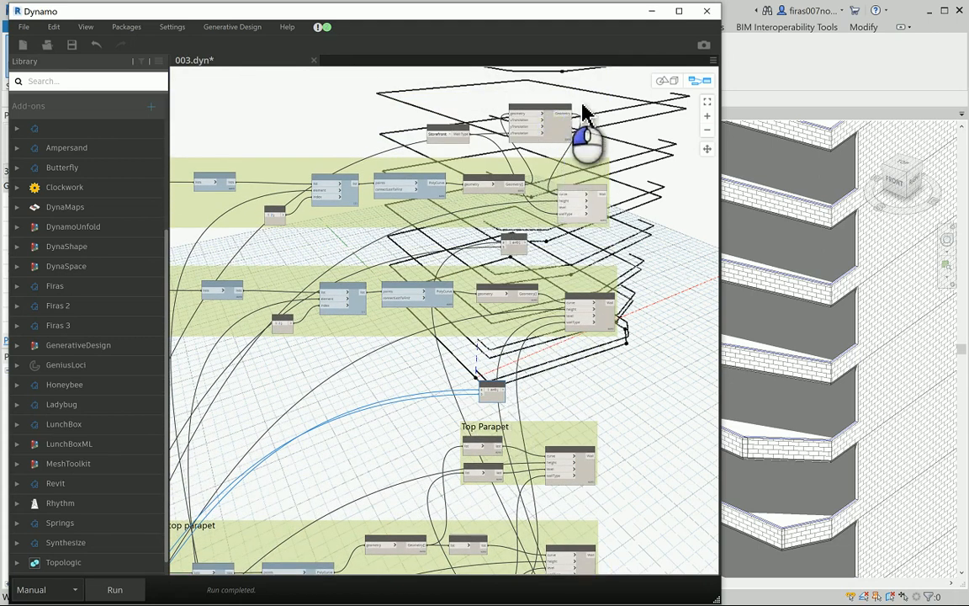
drag(585, 107, 599, 72)
drag(476, 144, 476, 98)
- Place the new a+b code block between the Parapets and Parapets - Glazing groups and delete the old a+b code block there
scroll(570, 190, up, 5)
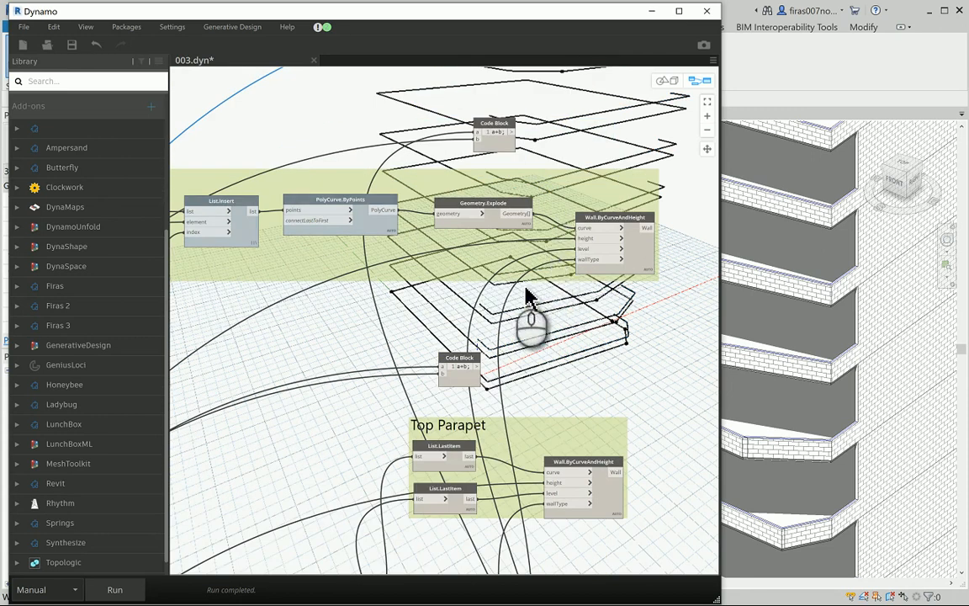
drag(477, 370, 446, 102)
middle_drag(517, 173, 543, 227)
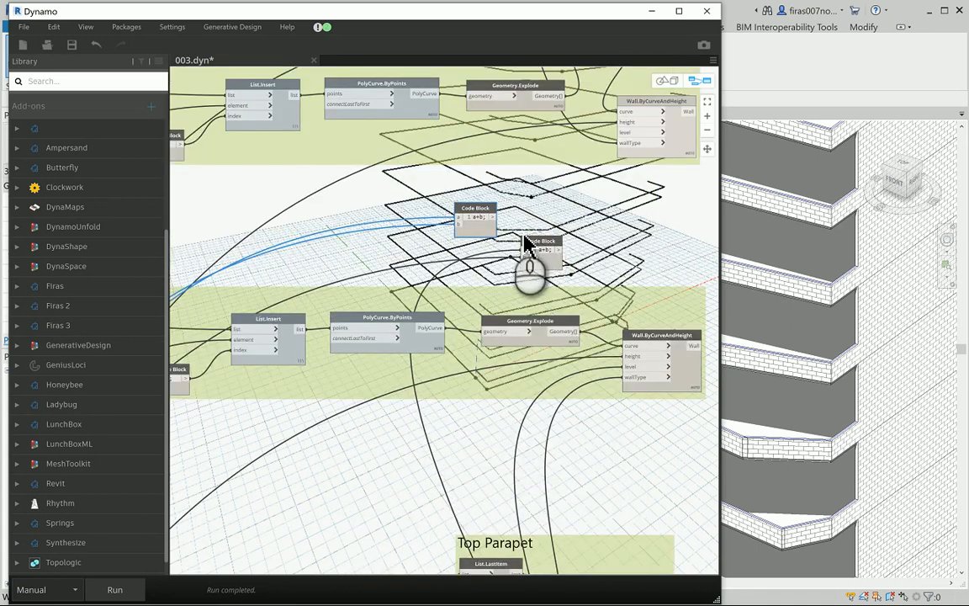
scroll(526, 243, up, 2)
click(572, 256)
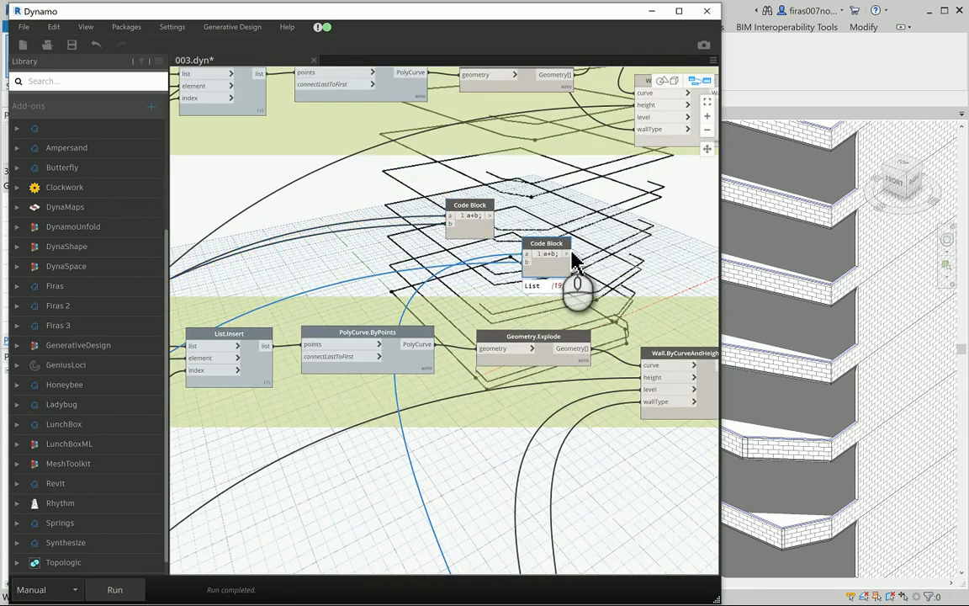
key(Delete)
drag(477, 217, 422, 203)
- Duplicate the Level.ByElevation node of the Floor Generator group
scroll(547, 227, down, 6)
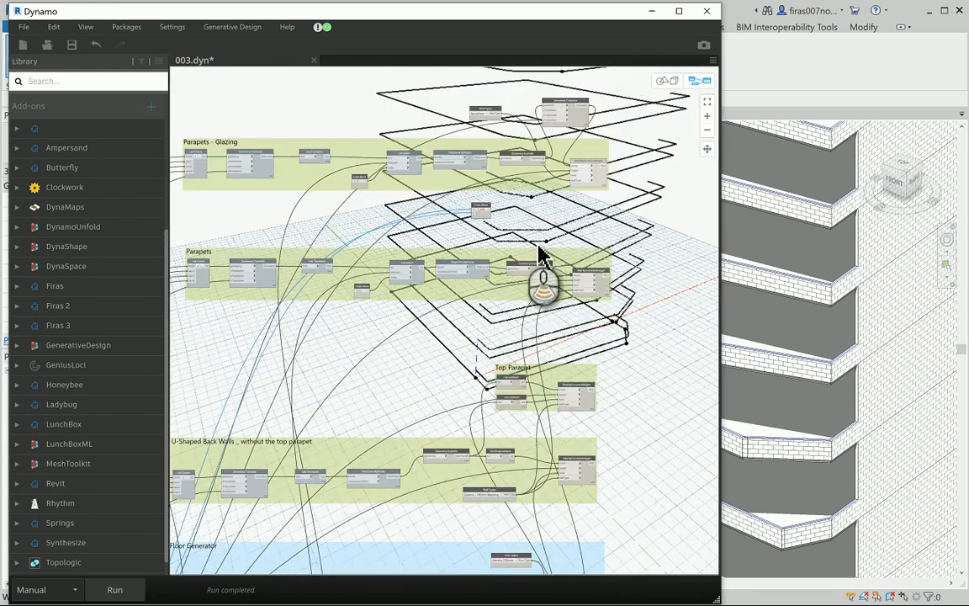
scroll(537, 397, up, 8)
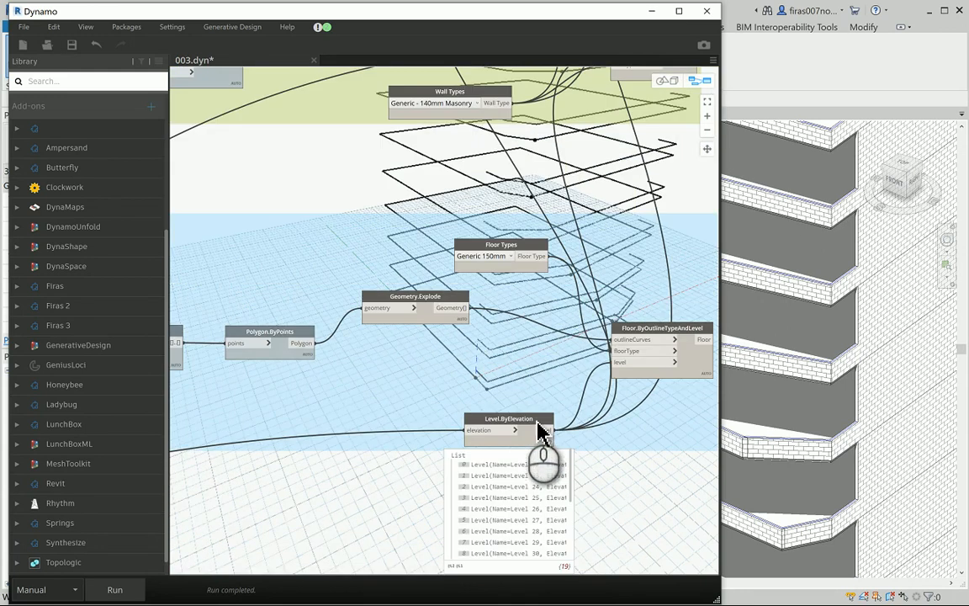
click(540, 431)
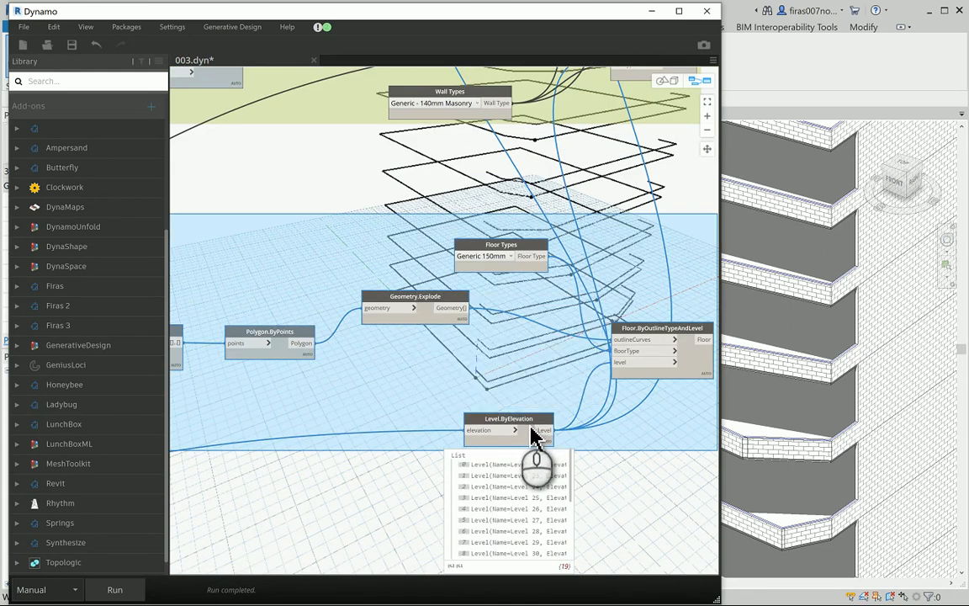
click(449, 379)
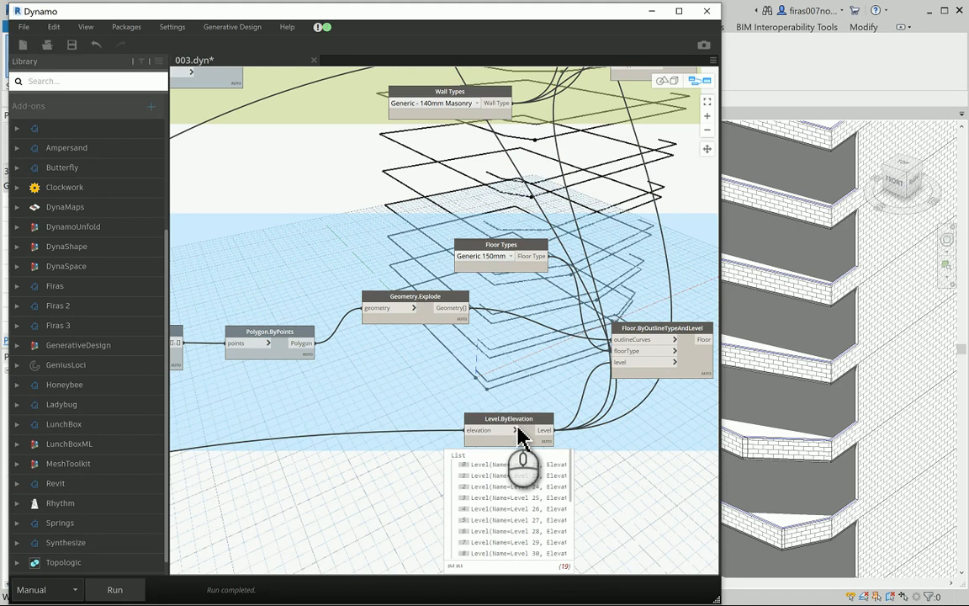
ctrl+drag(503, 413, 590, 176)
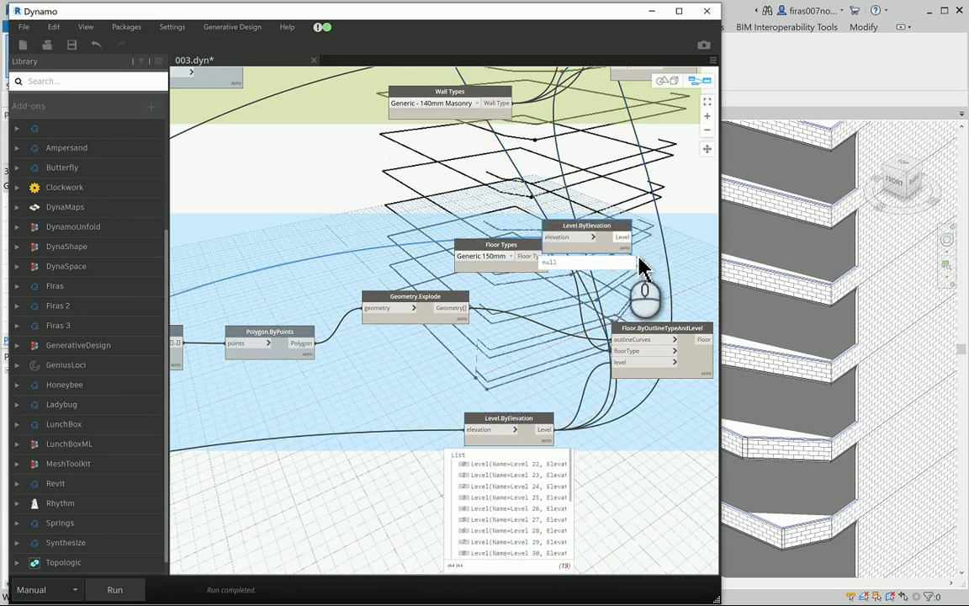
- Move the copied Level.ByElevation node up beside the a+b code block above the Parapets group
scroll(537, 249, down, 5)
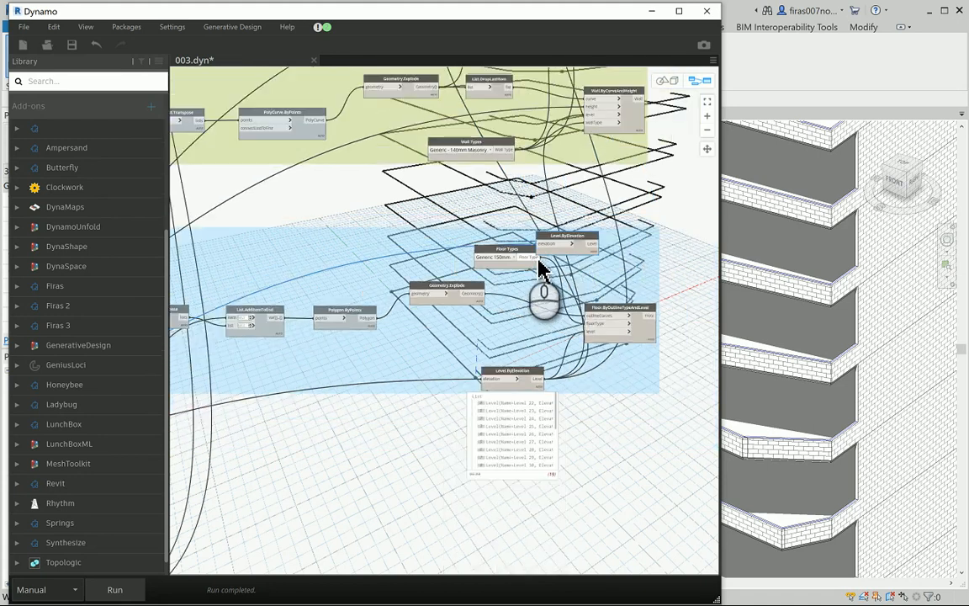
middle_drag(491, 346, 458, 396)
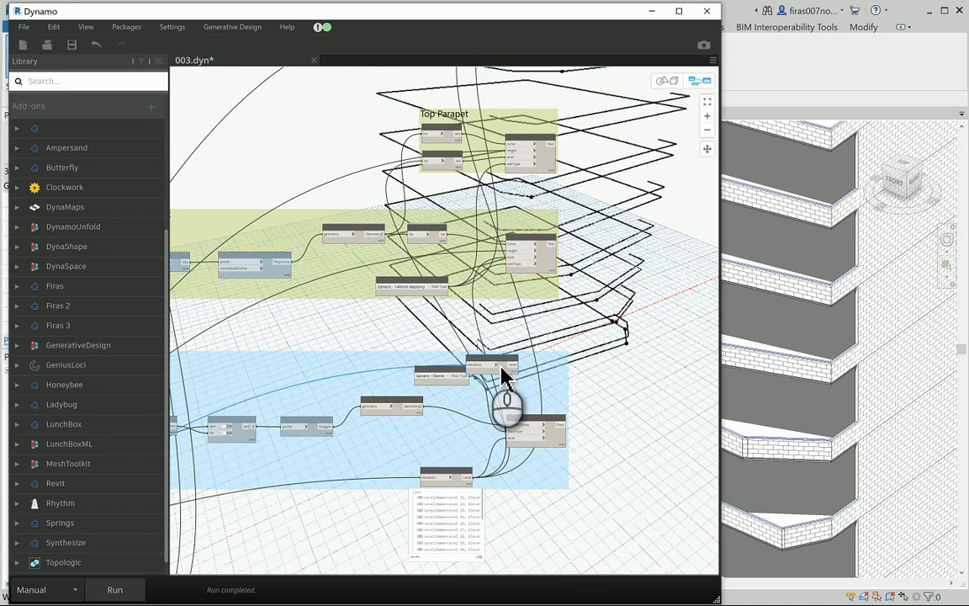
drag(503, 376, 606, 136)
middle_drag(660, 390, 656, 453)
scroll(650, 341, up, 2)
middle_drag(632, 309, 625, 460)
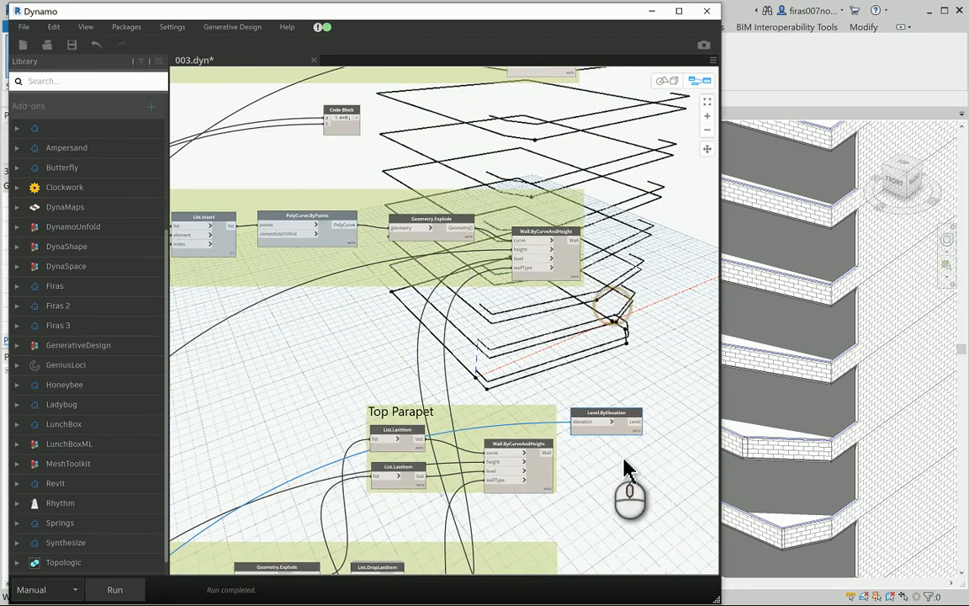
drag(617, 426, 450, 139)
- Connect the a+b code block to the elevation input of the copied Level.ByElevation node and align the node with the block
scroll(383, 139, up, 3)
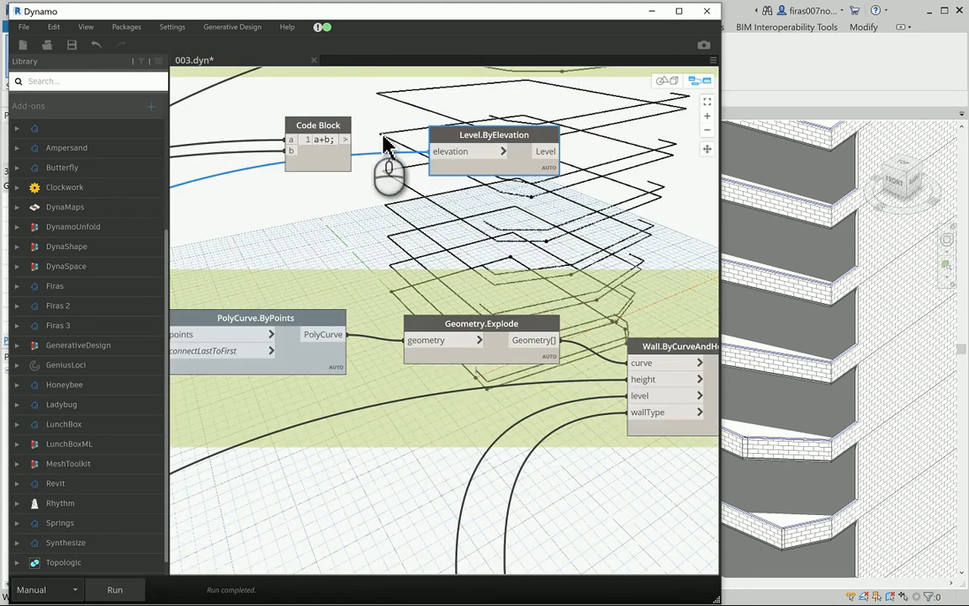
scroll(383, 143, up, 2)
drag(338, 146, 530, 202)
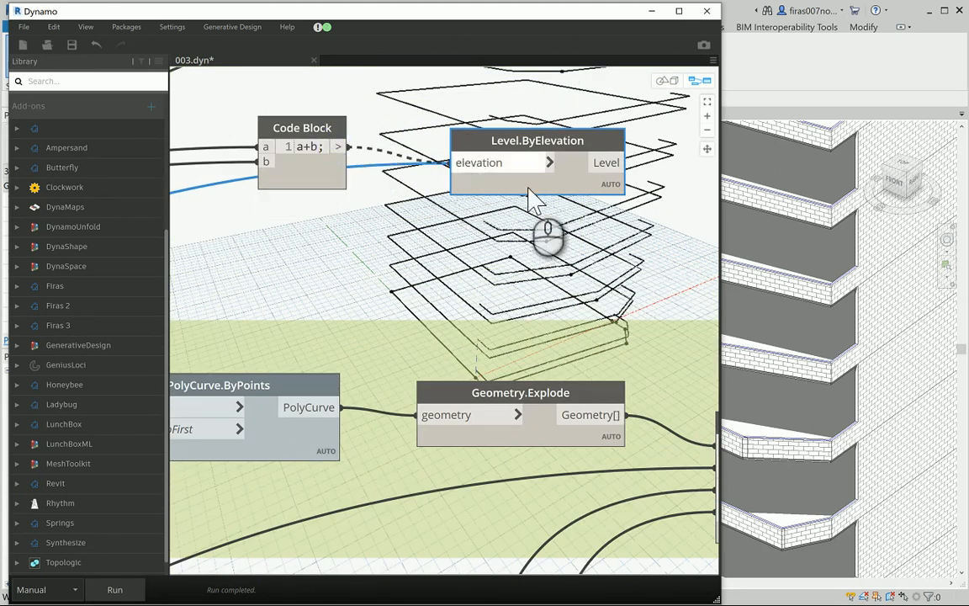
middle_drag(545, 204, 400, 251)
click(394, 182)
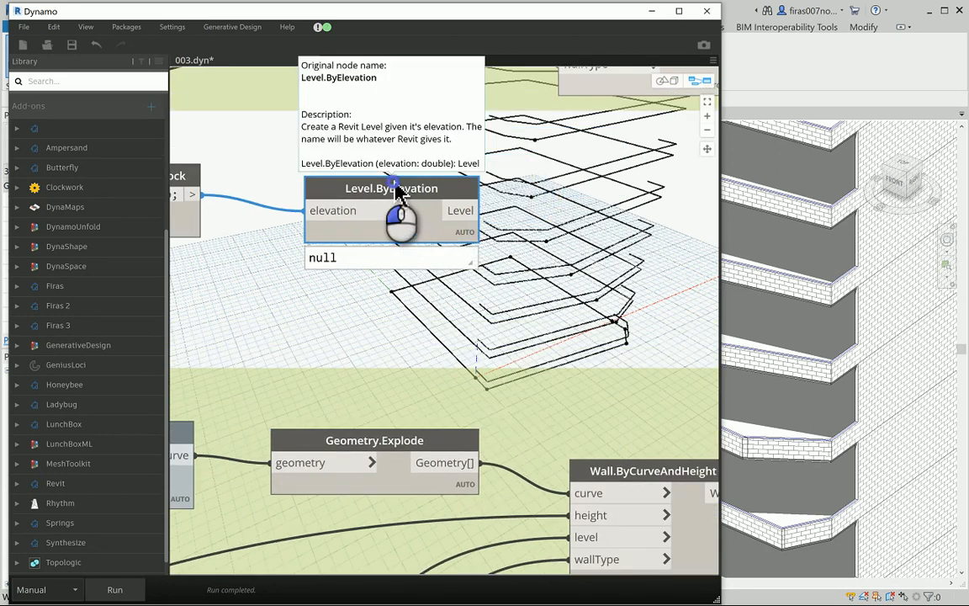
drag(400, 192, 367, 177)
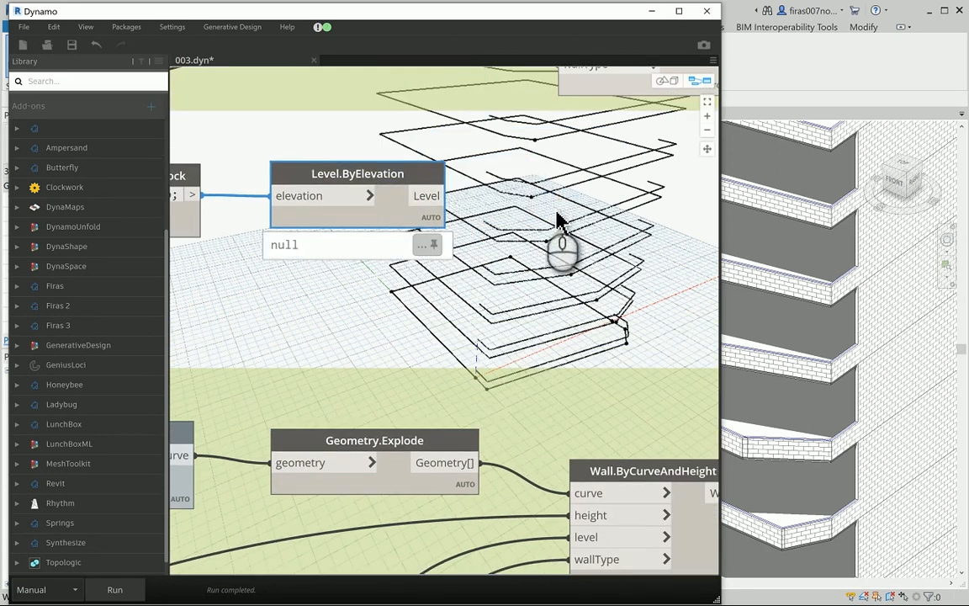
- Connect the copied node's Level output to the level input of Wall.ByCurveAndHeight in the Parapets - Glazing group
middle_drag(548, 205, 478, 288)
drag(359, 279, 478, 125)
middle_drag(444, 227, 522, 370)
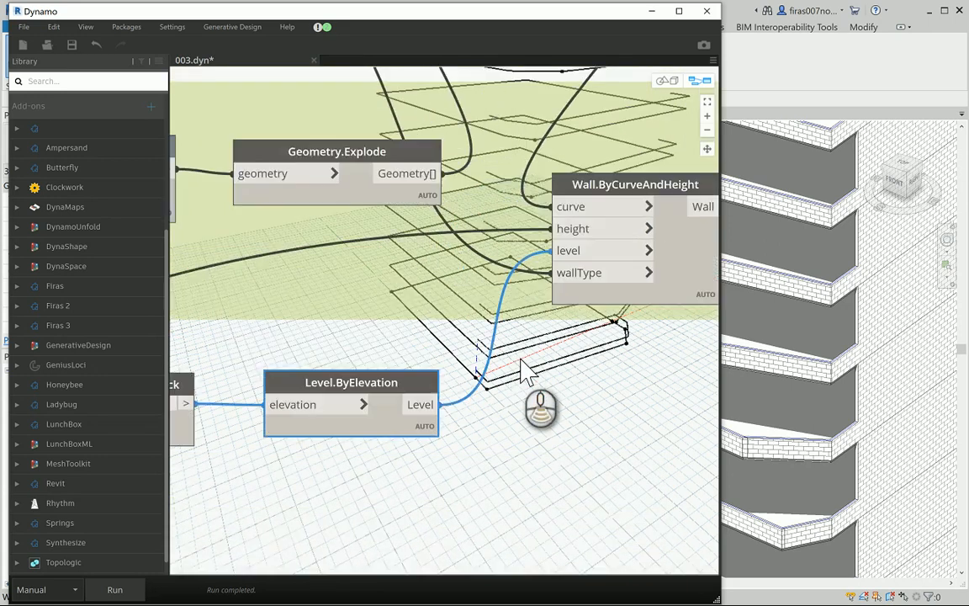
- Delete the Geometry.Translate node and wire Geometry.Explode directly to the curve input of the glazing Wall.ByCurveAndHeight node
scroll(521, 366, down, 3)
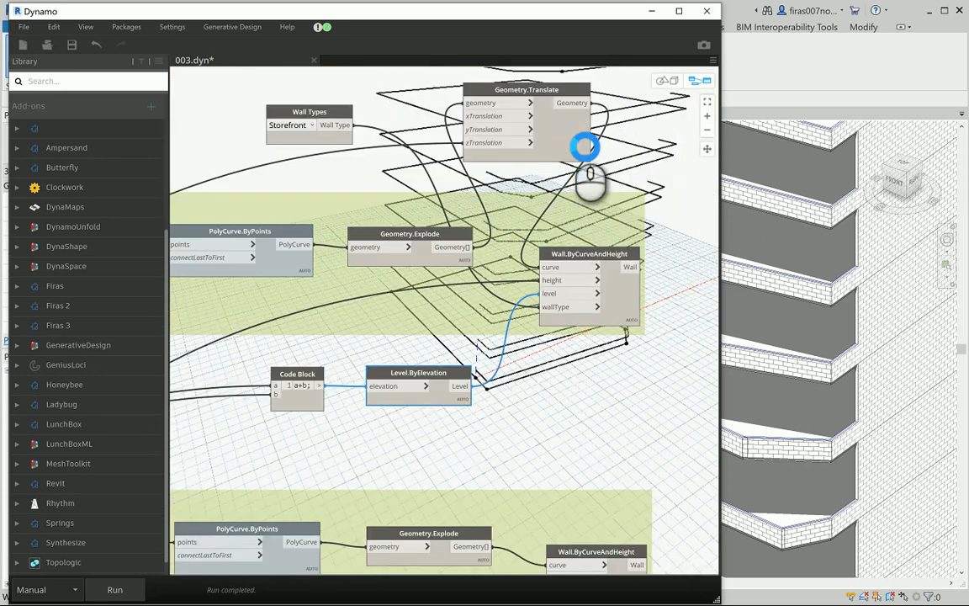
click(586, 148)
key(Delete)
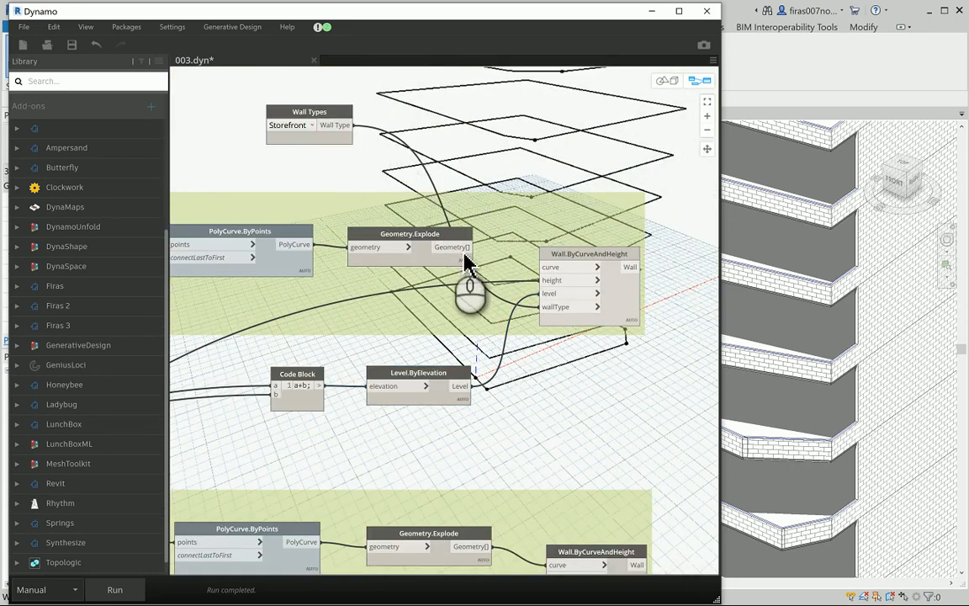
drag(460, 250, 542, 268)
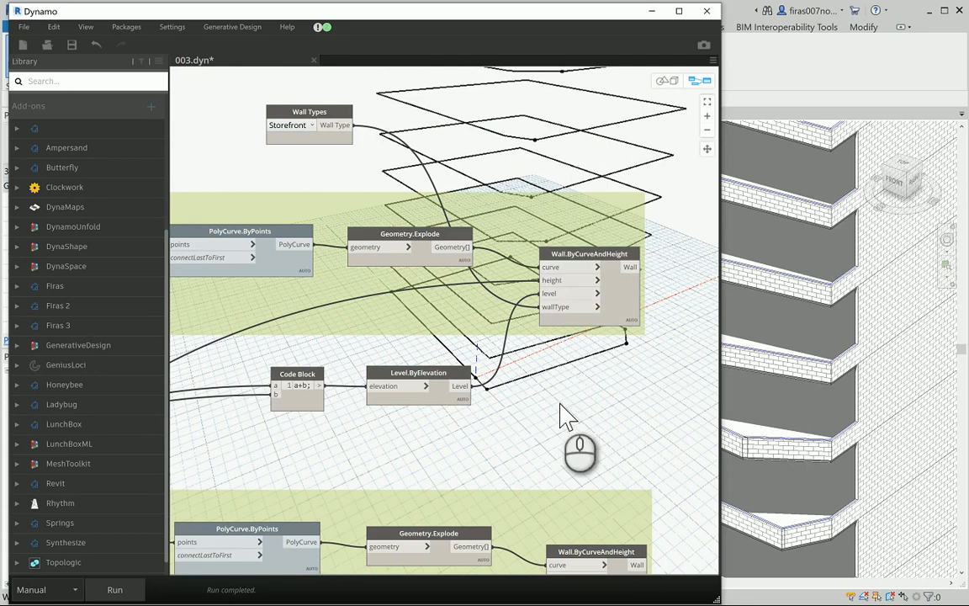
- Run the graph and check the glazed parapets along the tower up to the roof in the Revit 3D view
scroll(562, 415, up, 1)
scroll(562, 414, up, 1)
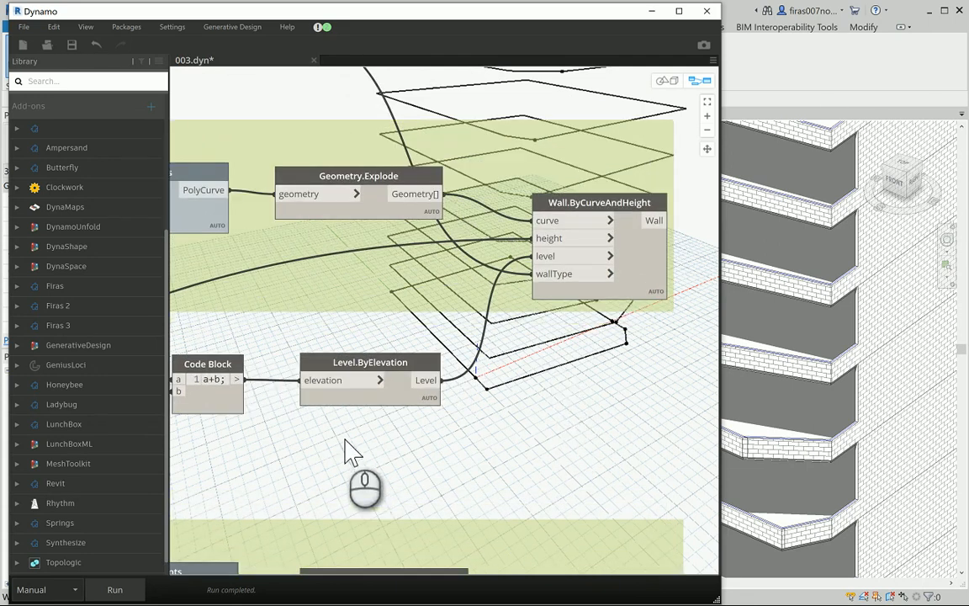
click(111, 590)
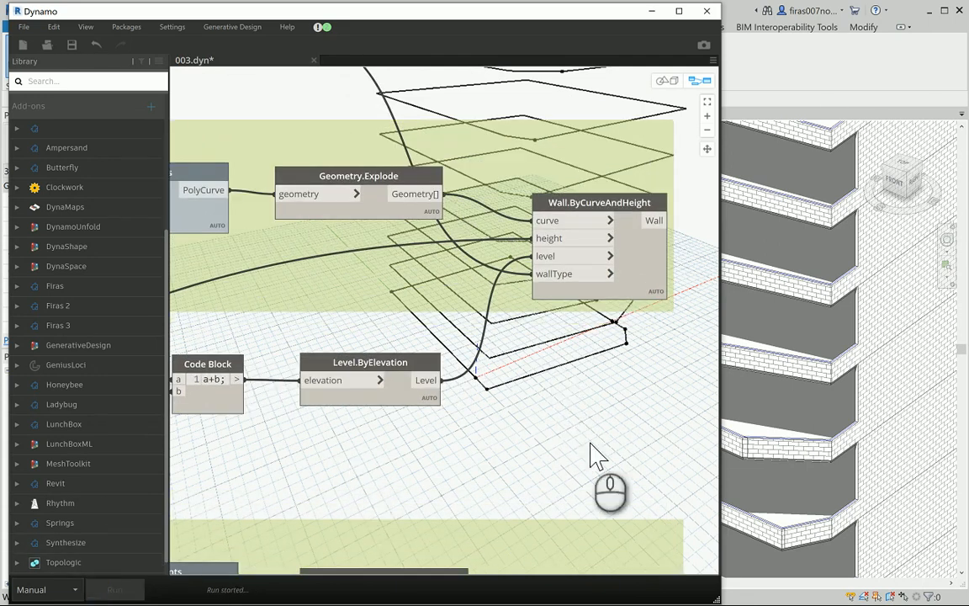
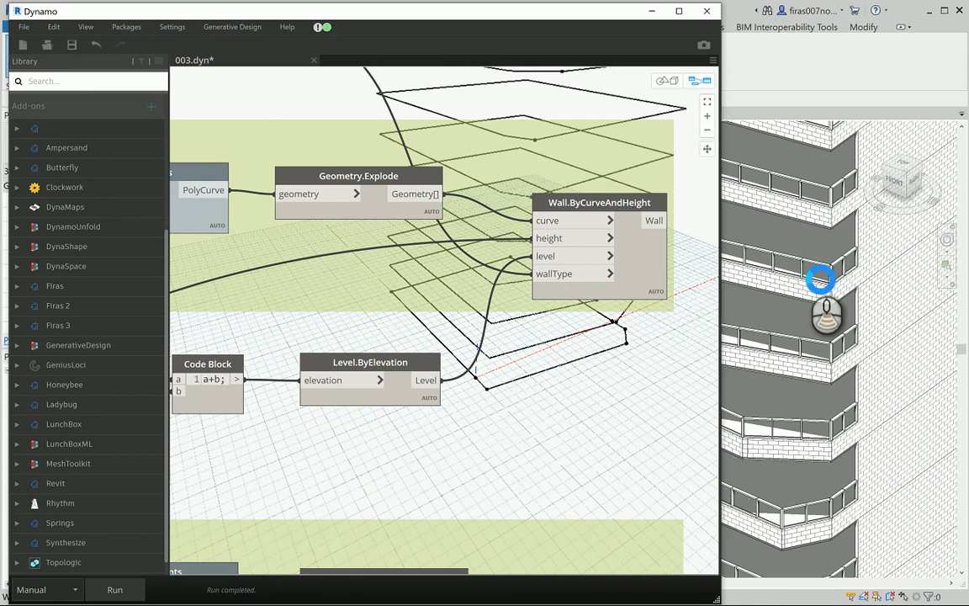
scroll(807, 265, down, 1)
middle_drag(807, 265, 824, 327)
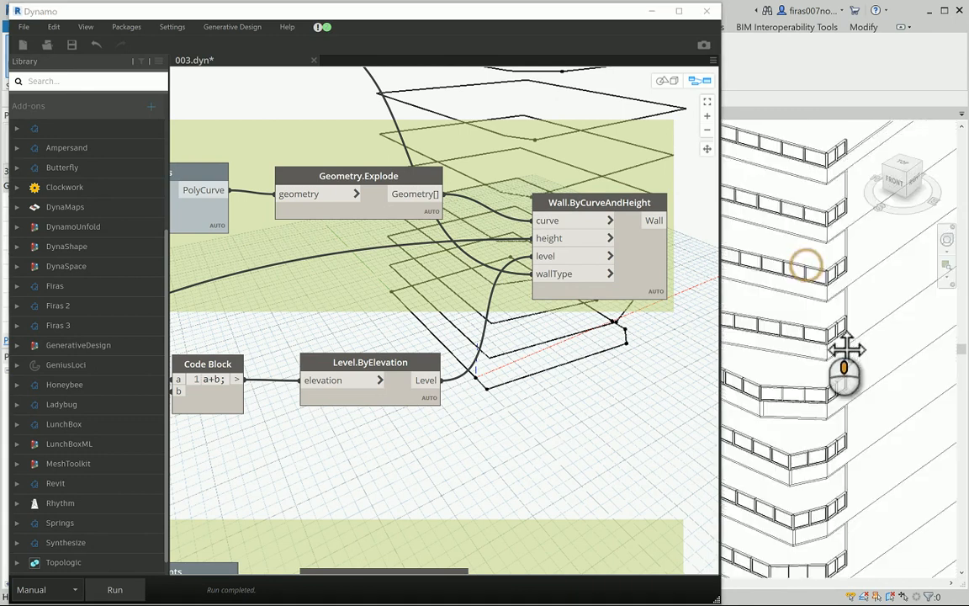
scroll(825, 327, down, 3)
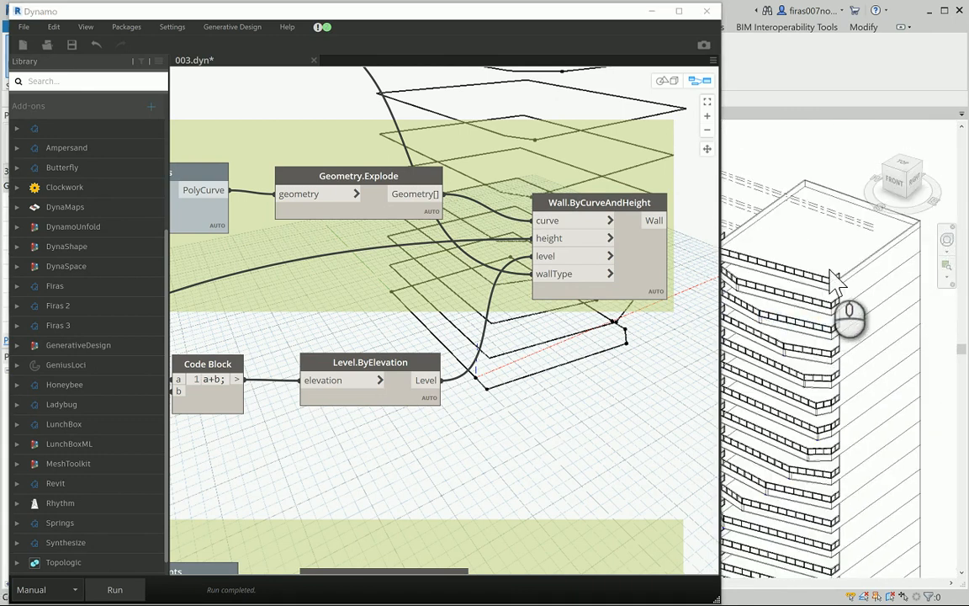
scroll(840, 271, up, 1)
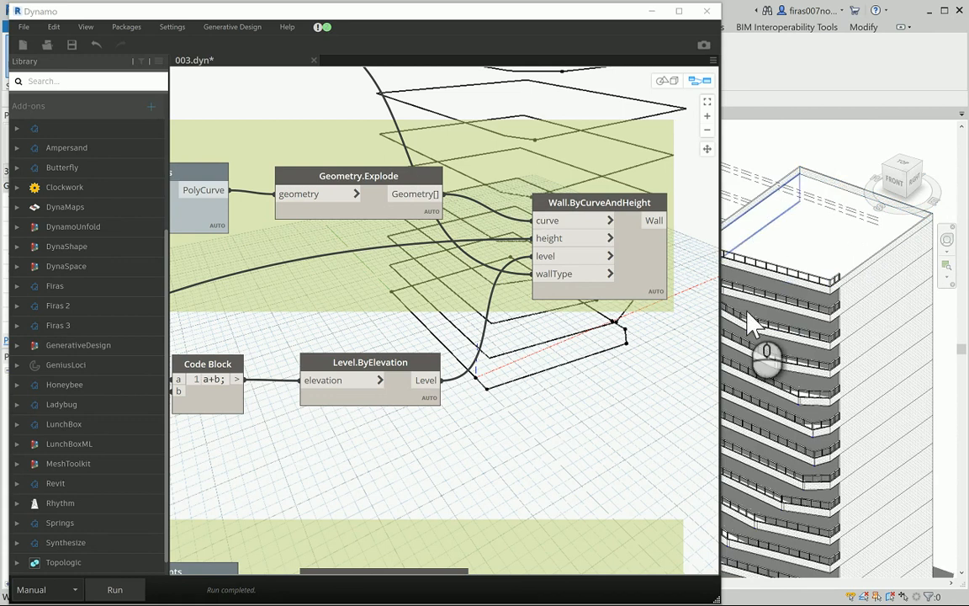
scroll(747, 314, down, 1)
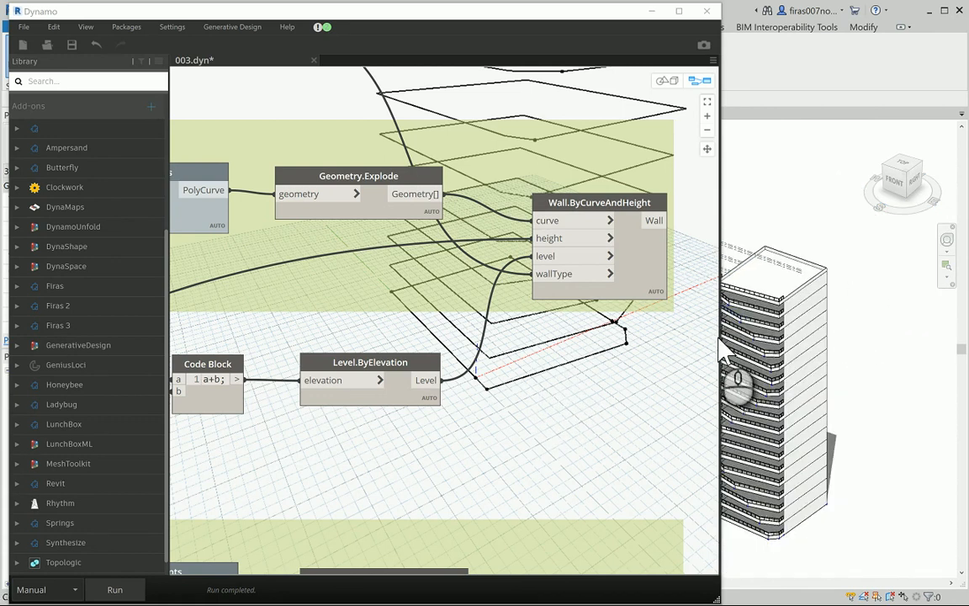
scroll(804, 303, up, 4)
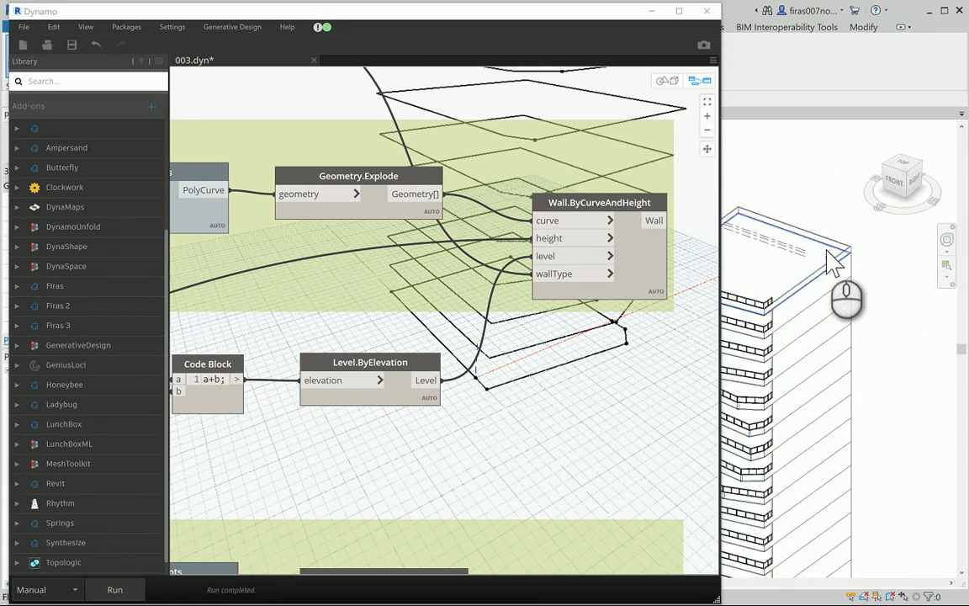
- Duplicate the Top Parapet group and place the copy above the Parapets - Glazing group
scroll(579, 380, down, 5)
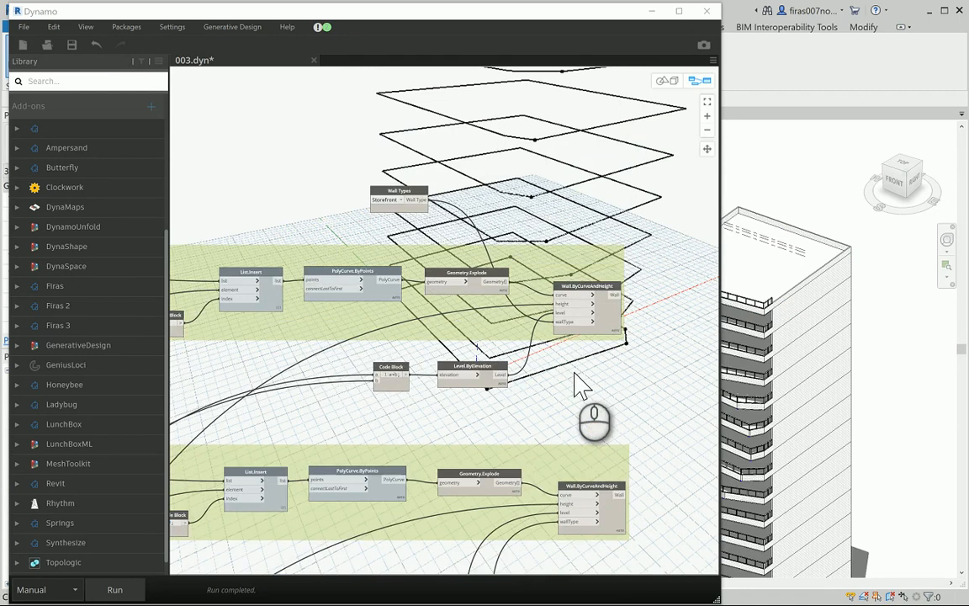
middle_drag(568, 463, 562, 347)
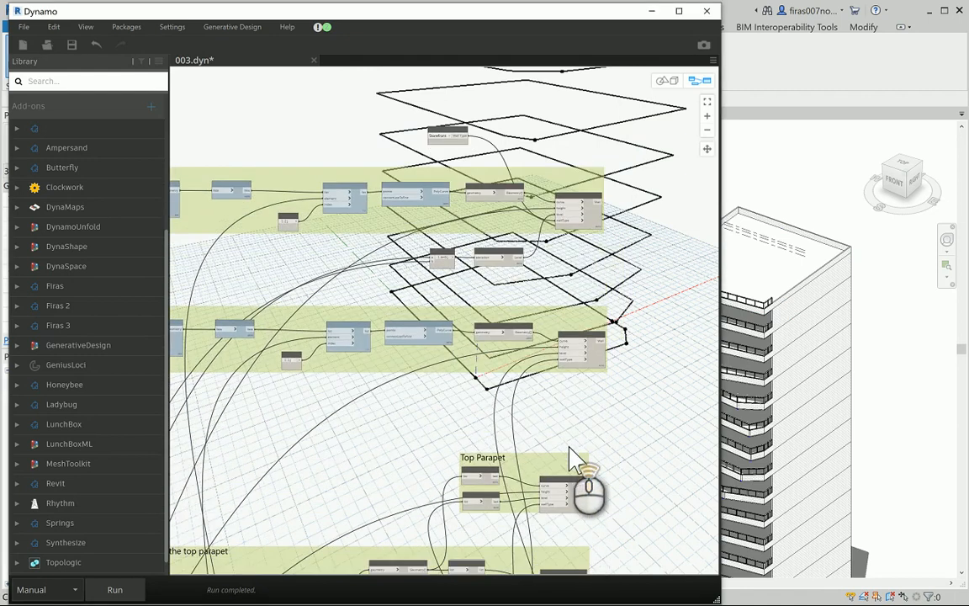
scroll(570, 446, up, 3)
scroll(496, 429, down, 5)
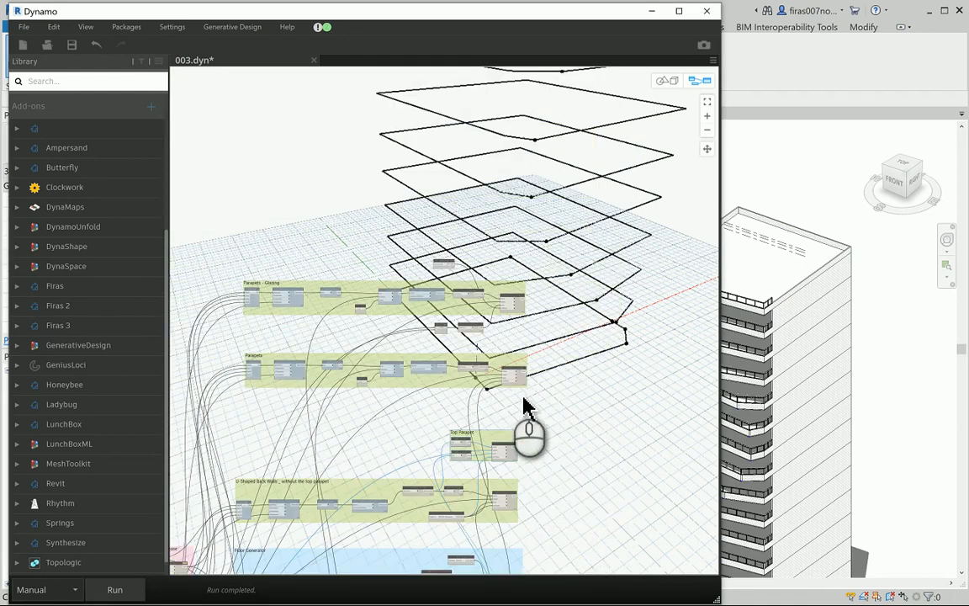
middle_drag(554, 450, 530, 486)
drag(507, 463, 514, 244)
scroll(477, 290, up, 4)
middle_drag(472, 288, 460, 322)
scroll(460, 330, up, 2)
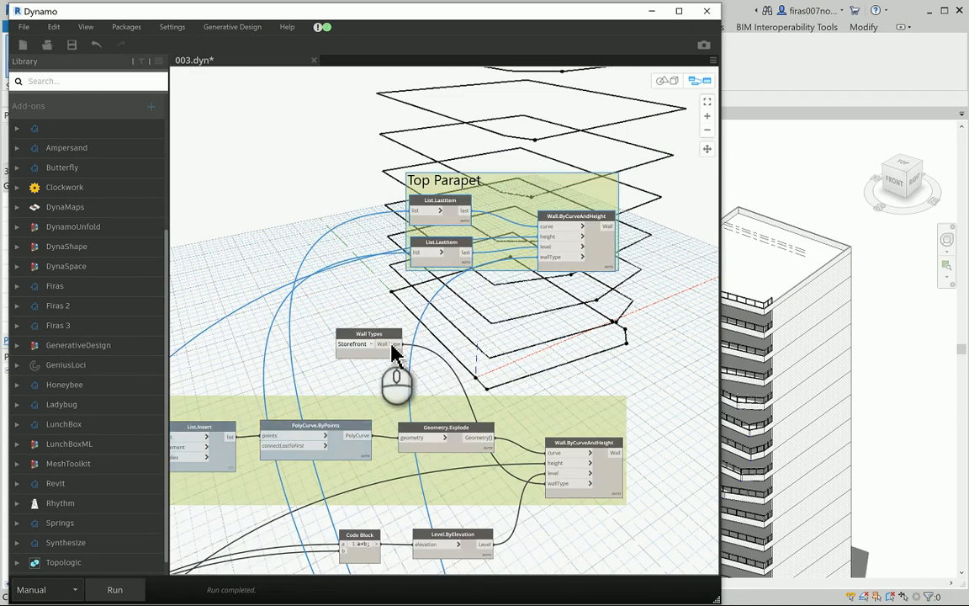
- Move the Storefront Wall Types node closer and add it, the a+b code block and Level.ByElevation to the Parapets - Glazing group
click(401, 370)
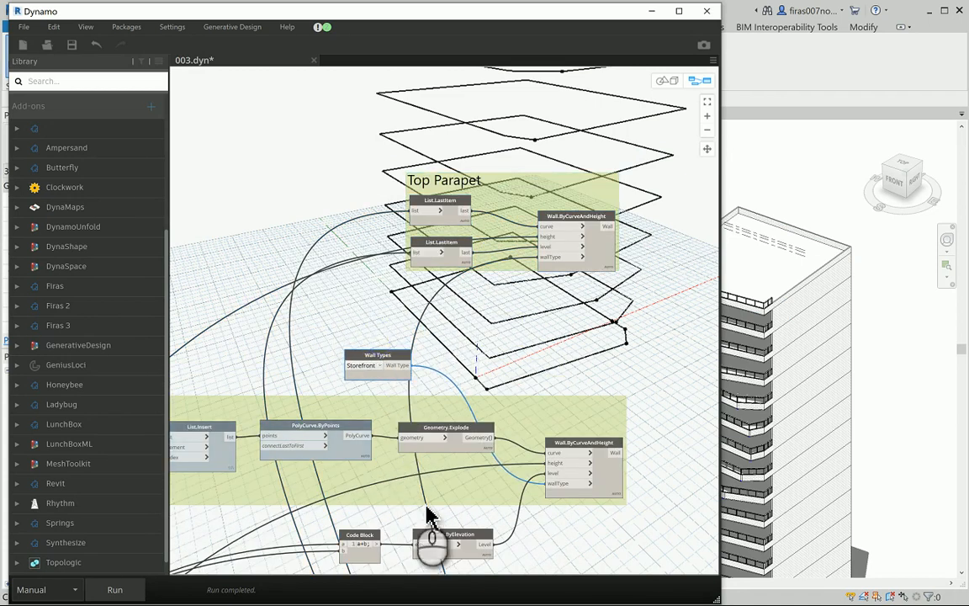
shift+click(442, 535)
shift+click(376, 546)
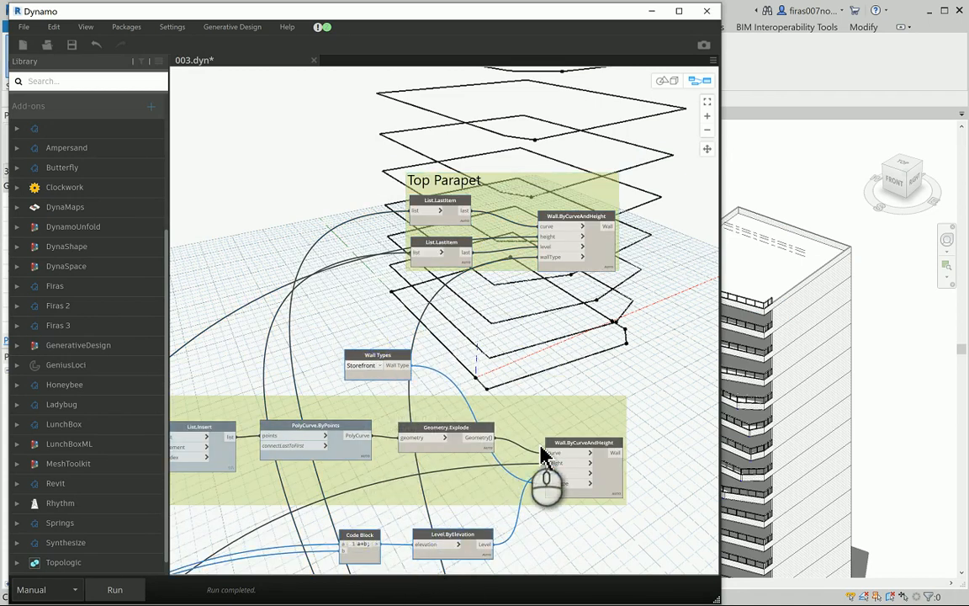
shift+click(534, 431)
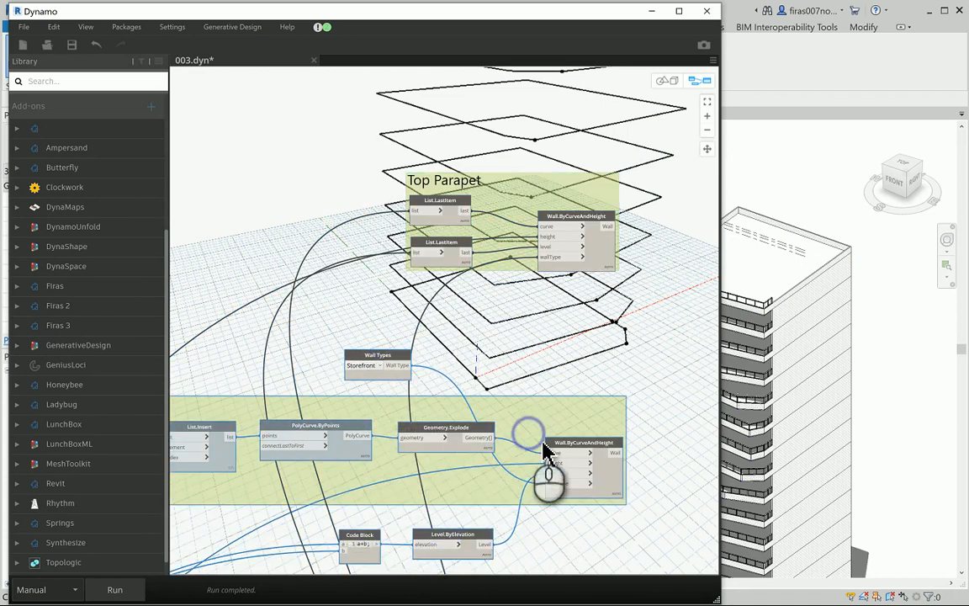
right_click(401, 382)
click(320, 422)
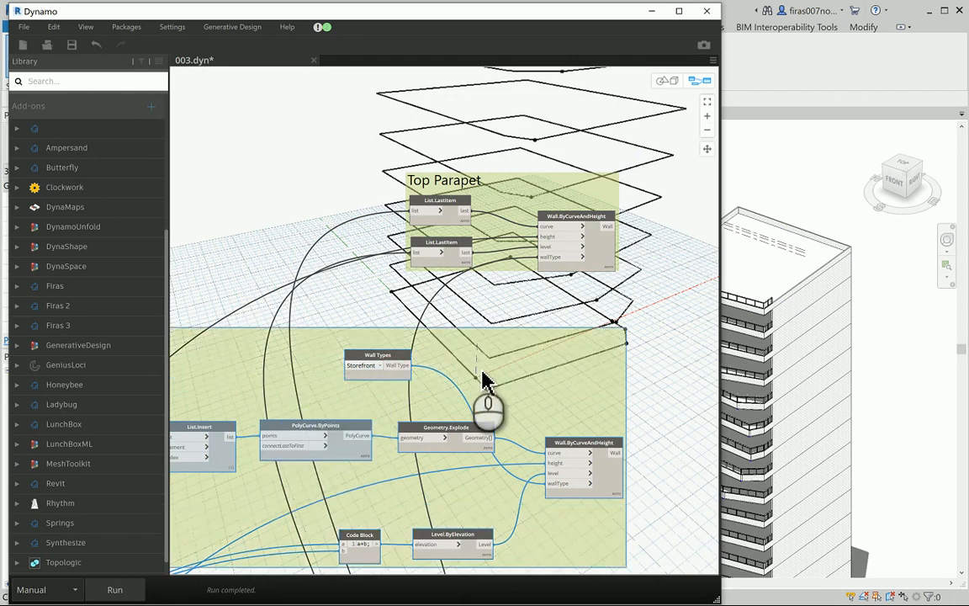
- Move the copied Top Parapet group further above the glazing group and rename it Top Galzing Parapet
scroll(482, 380, down, 5)
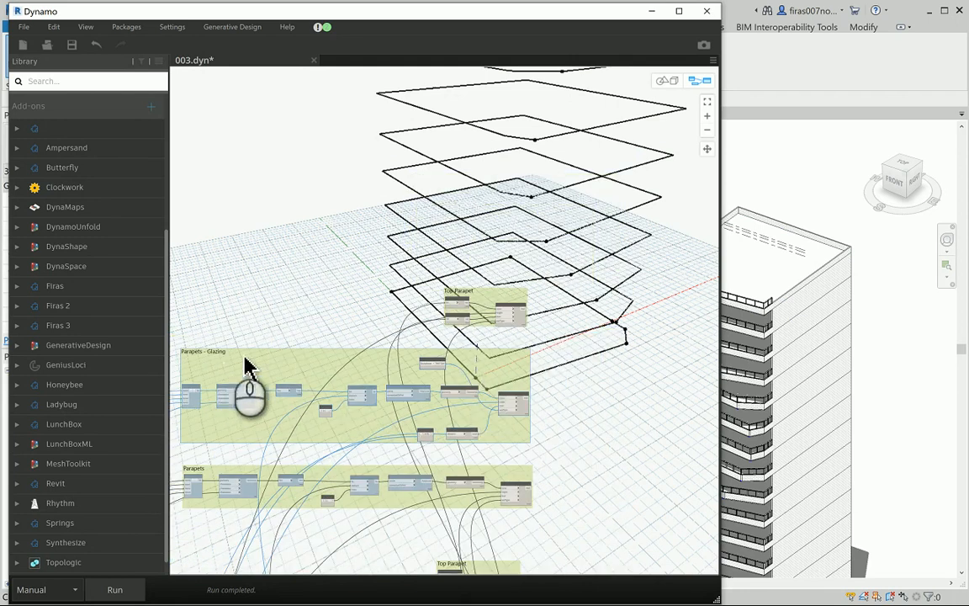
scroll(518, 322, up, 2)
drag(515, 315, 526, 281)
scroll(480, 299, up, 2)
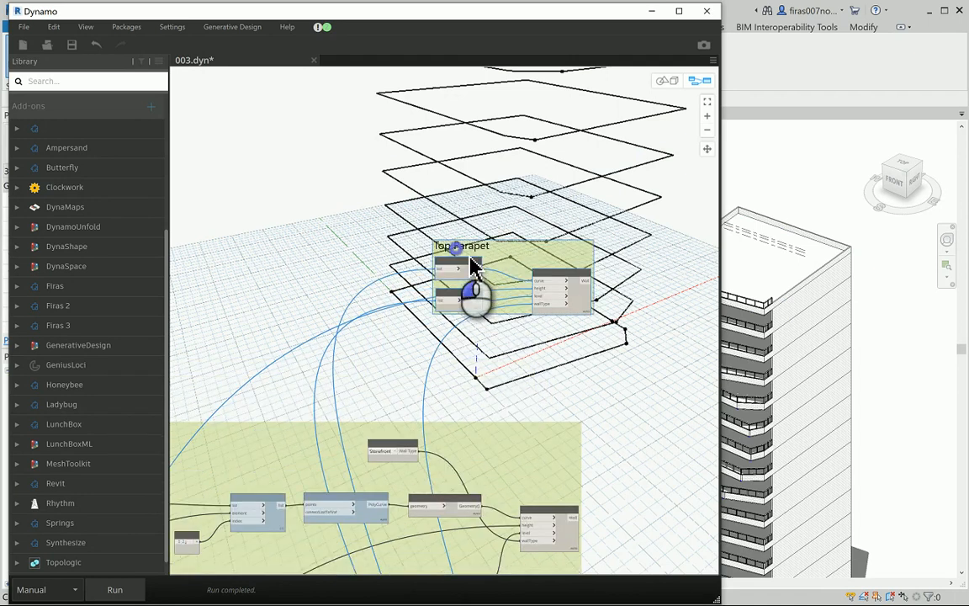
double_click(455, 246)
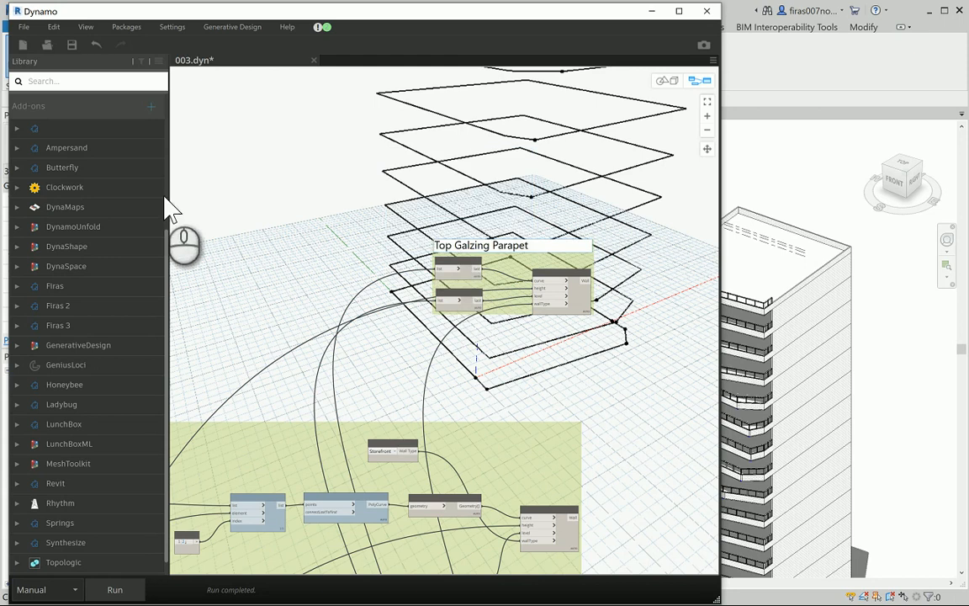
click(296, 209)
- Move the lower List.LastItem node, which feeds the level input, further down within the Top Galzing Parapet group
middle_drag(463, 364, 442, 280)
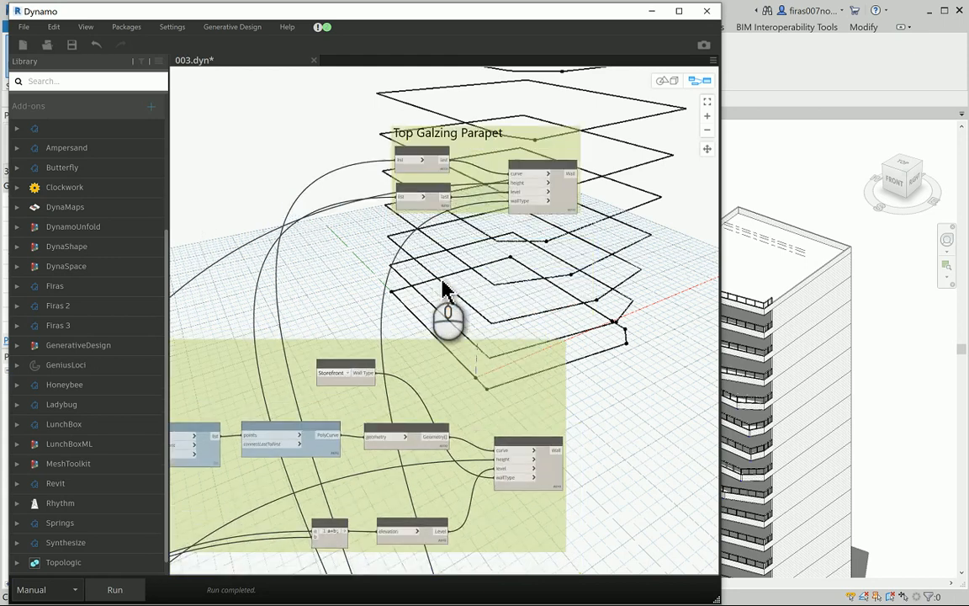
scroll(444, 288, up, 3)
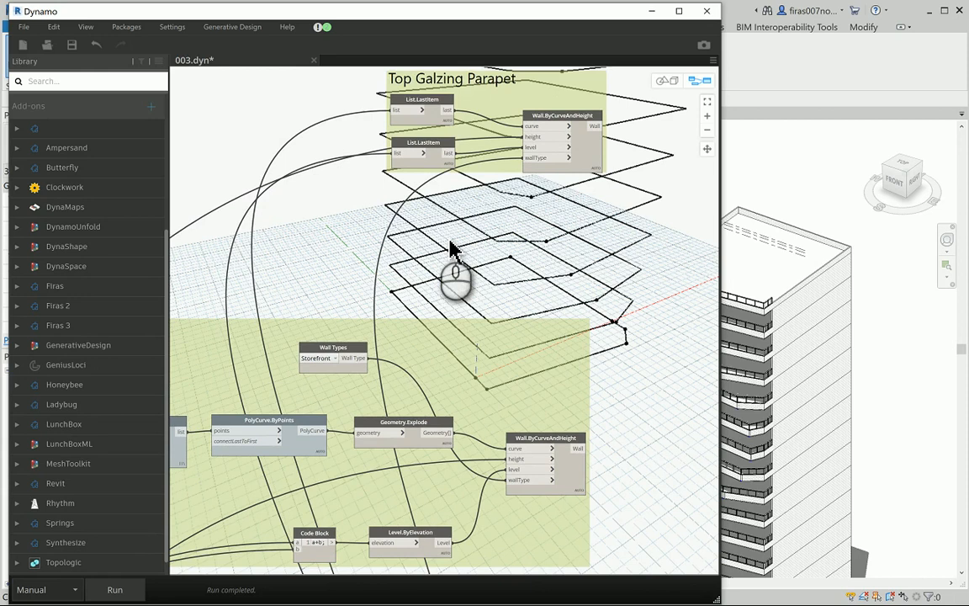
scroll(452, 248, down, 2)
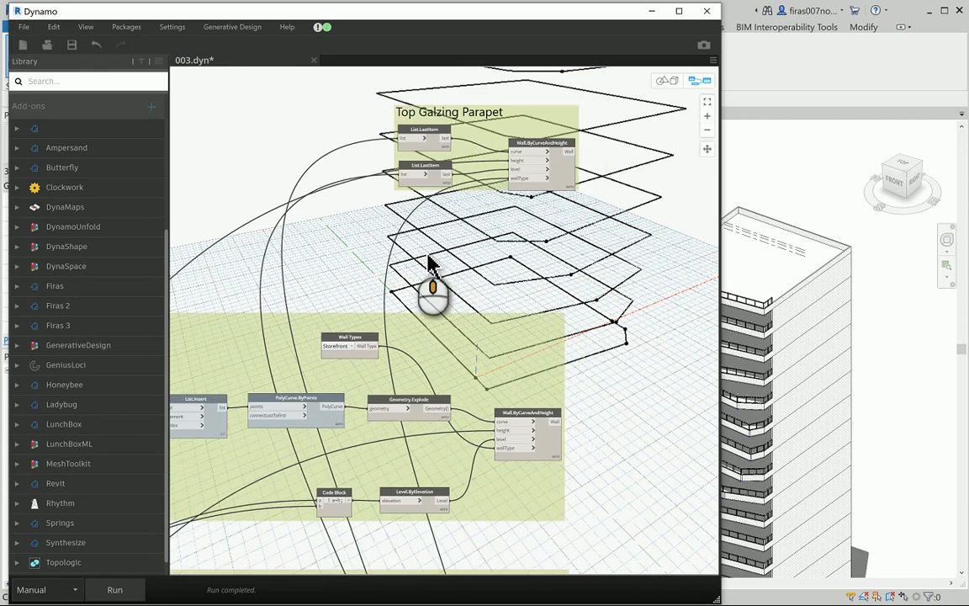
scroll(446, 211, up, 1)
scroll(471, 189, up, 1)
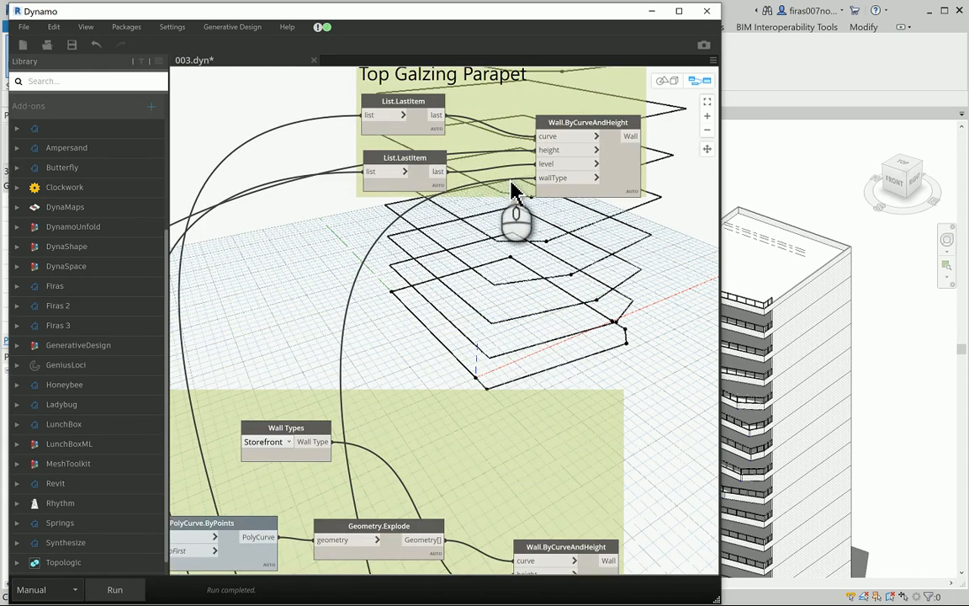
drag(452, 178, 443, 246)
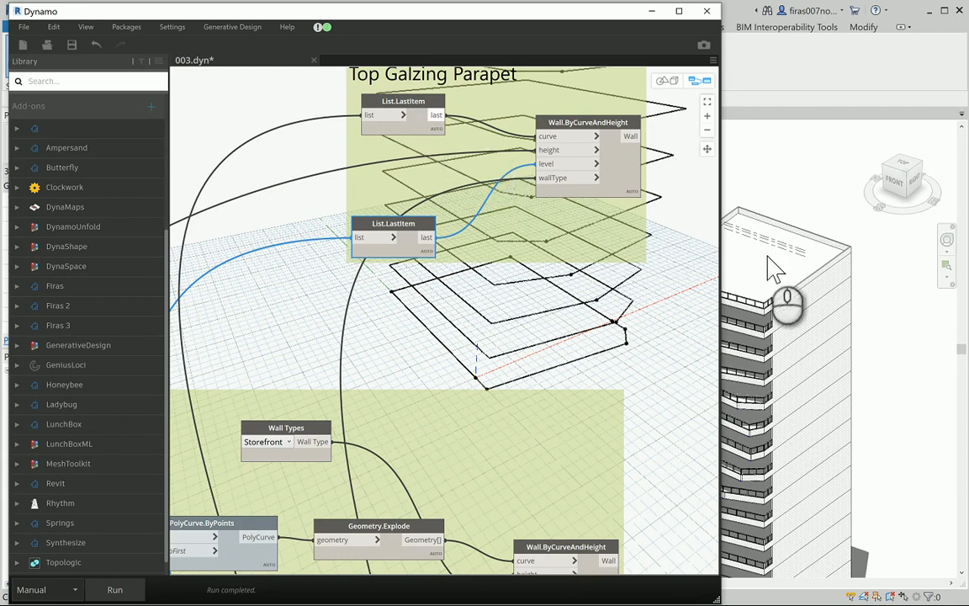
click(722, 269)
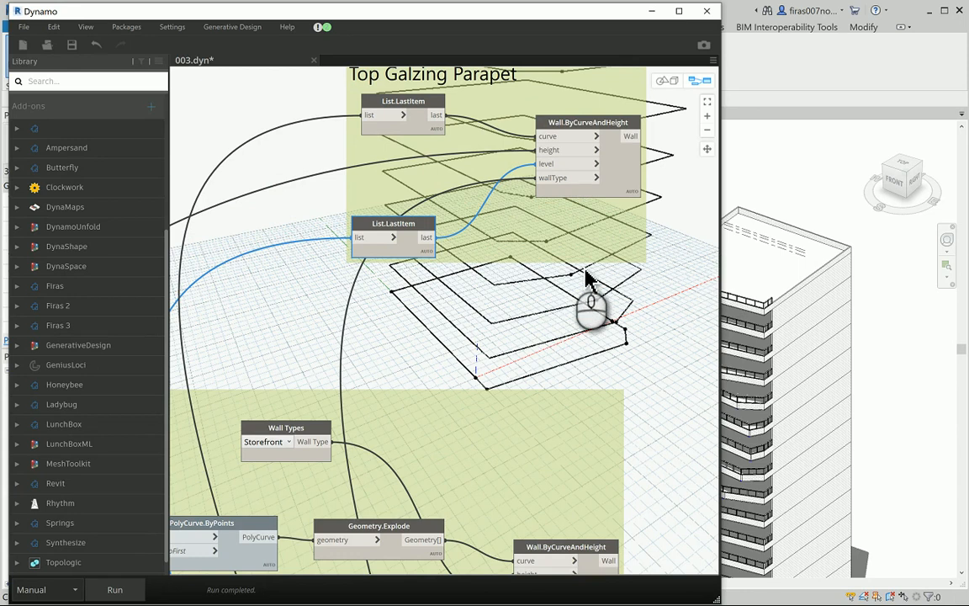
scroll(519, 274, down, 4)
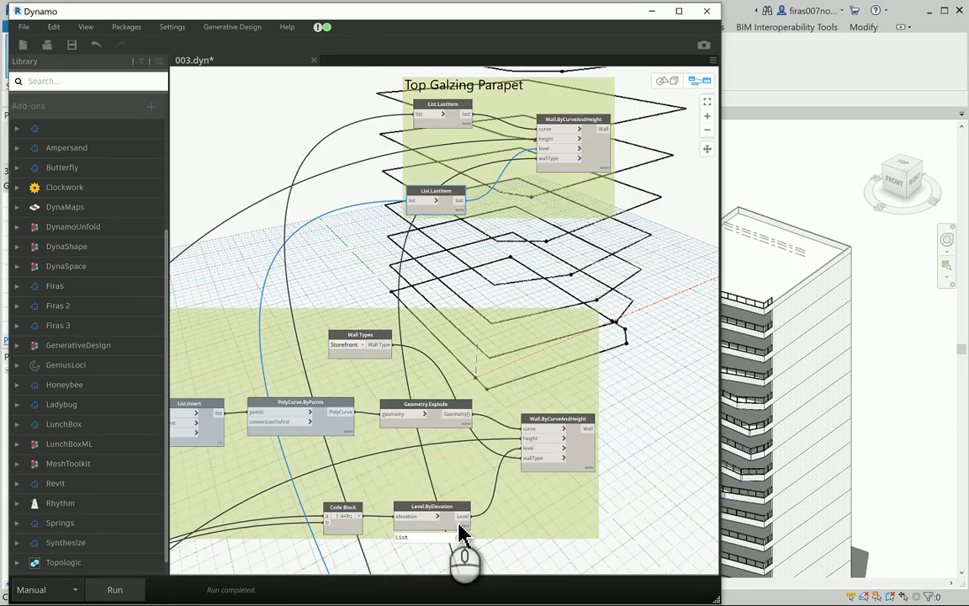
mouse_move(462, 523)
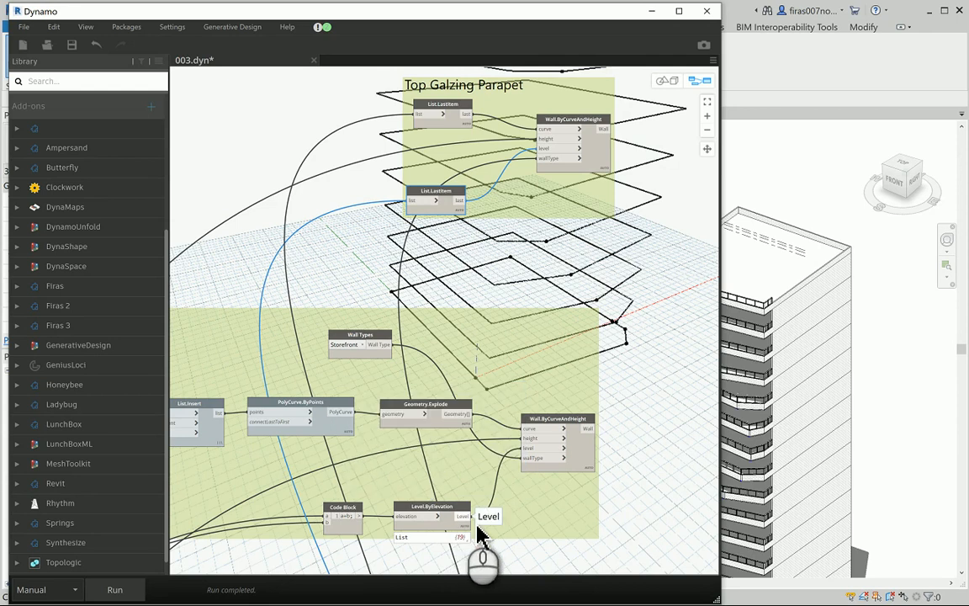
click(464, 517)
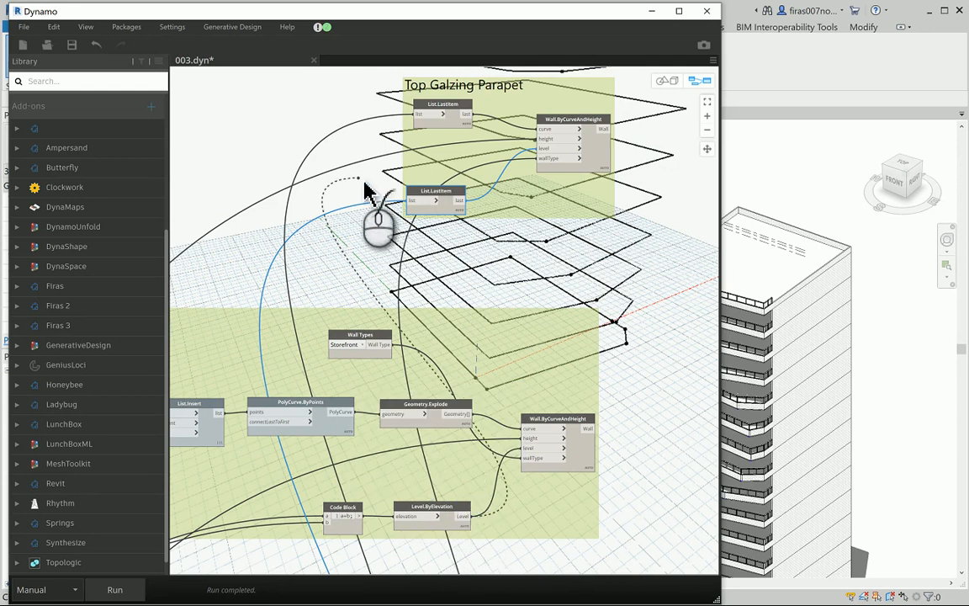
click(456, 259)
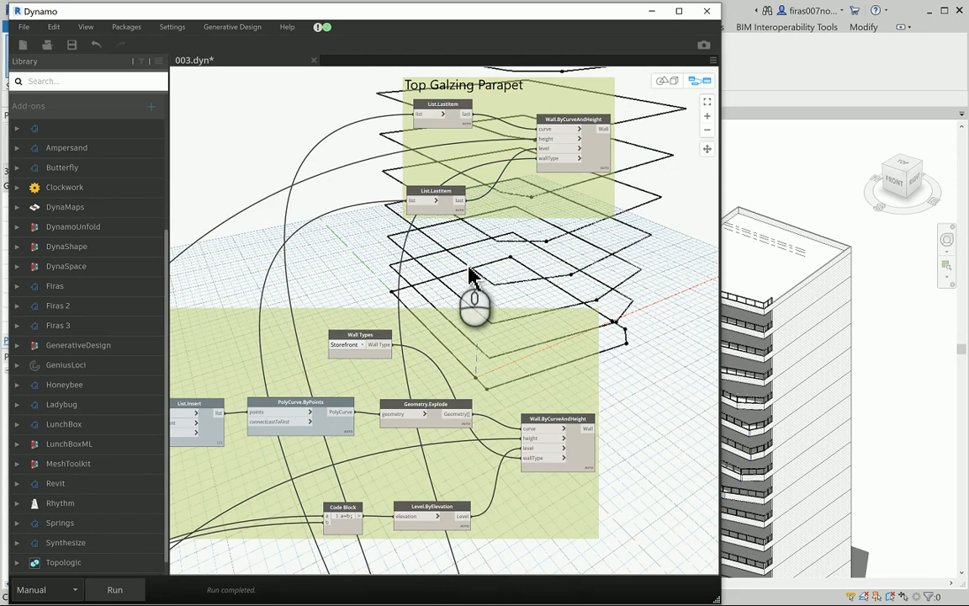
- Examine the List.LastItem node that feeds the level input in the original Top Parapet group
scroll(471, 274, down, 5)
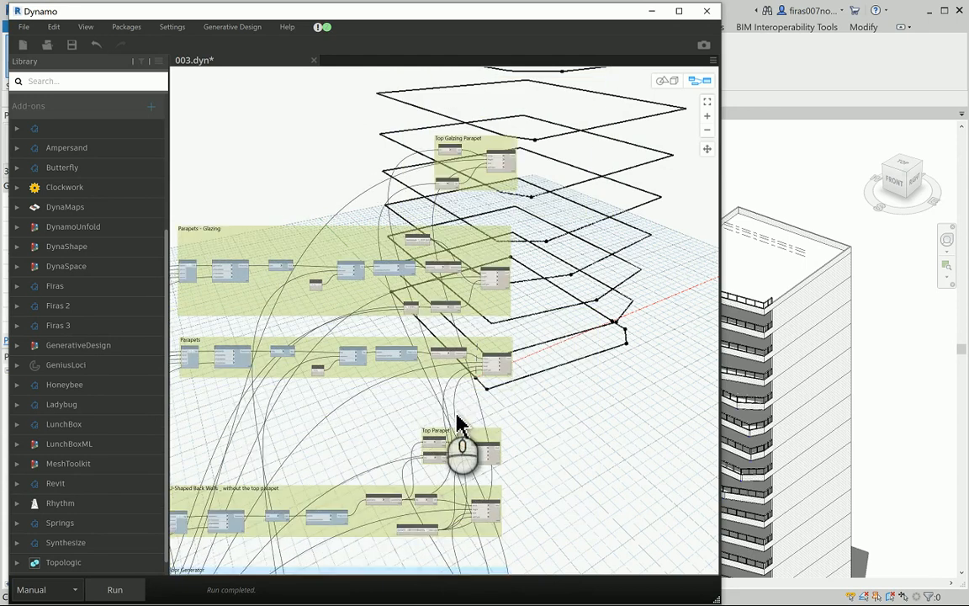
scroll(484, 202, up, 5)
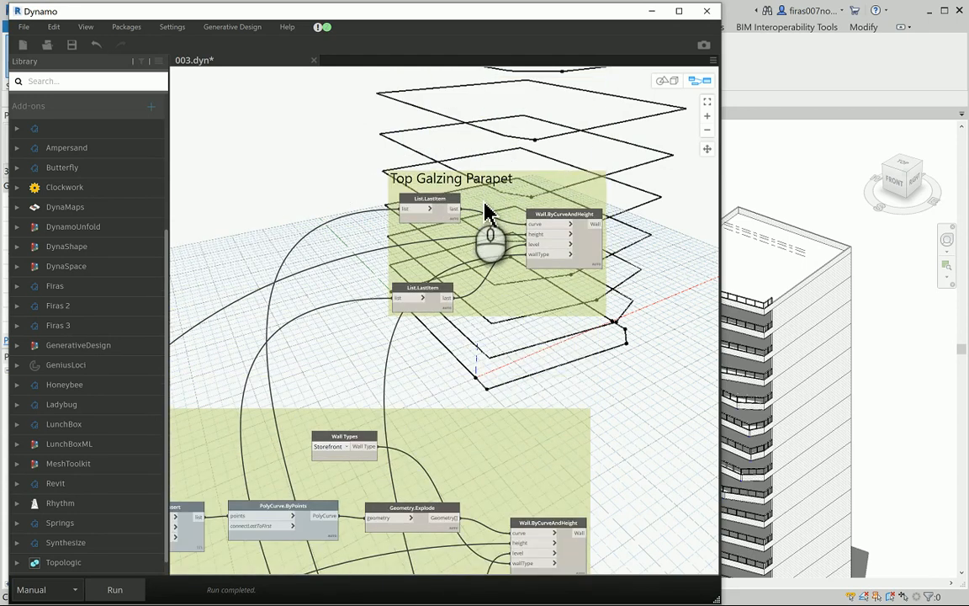
middle_drag(632, 281, 624, 206)
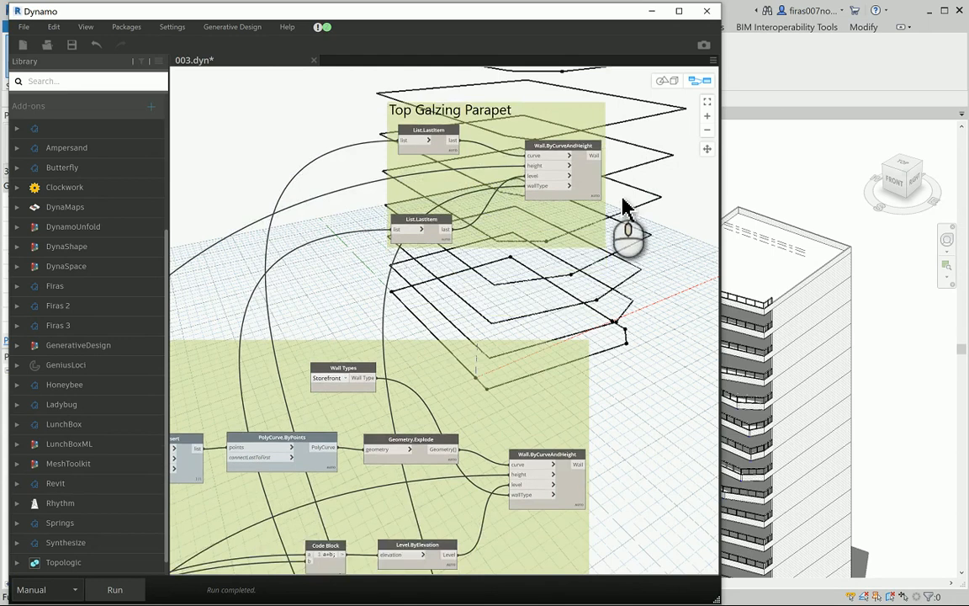
scroll(605, 328, down, 4)
scroll(526, 412, up, 5)
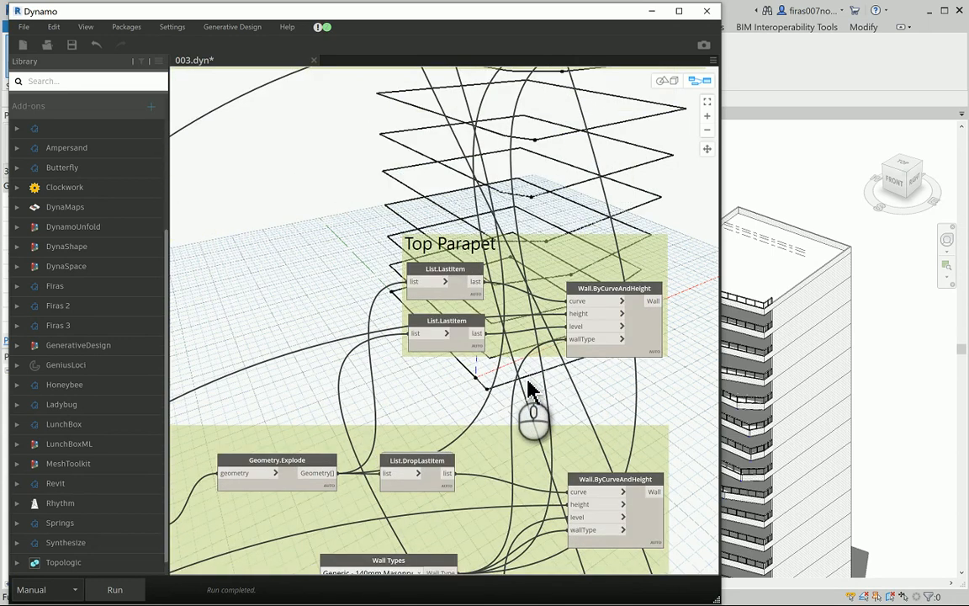
mouse_move(484, 341)
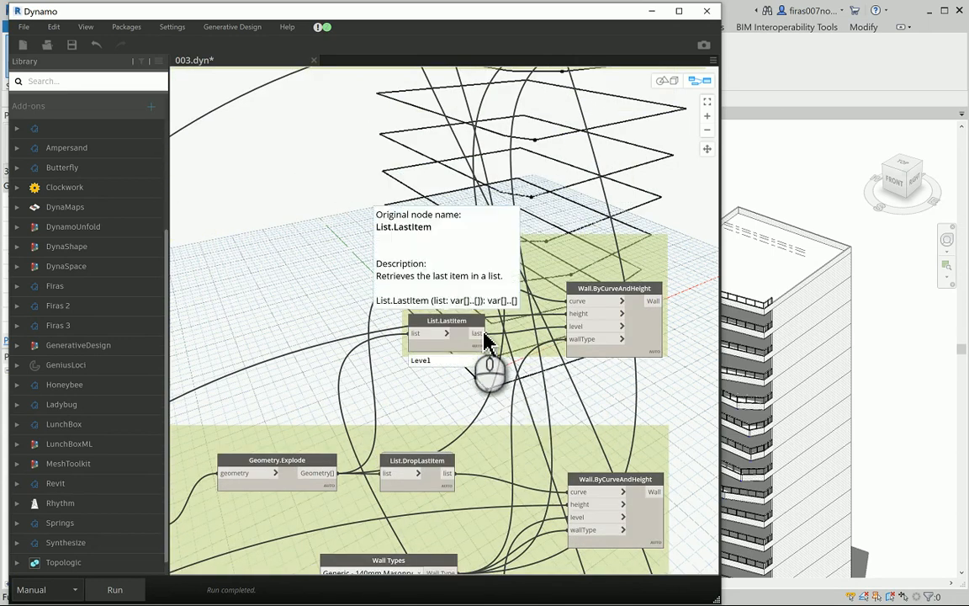
click(487, 335)
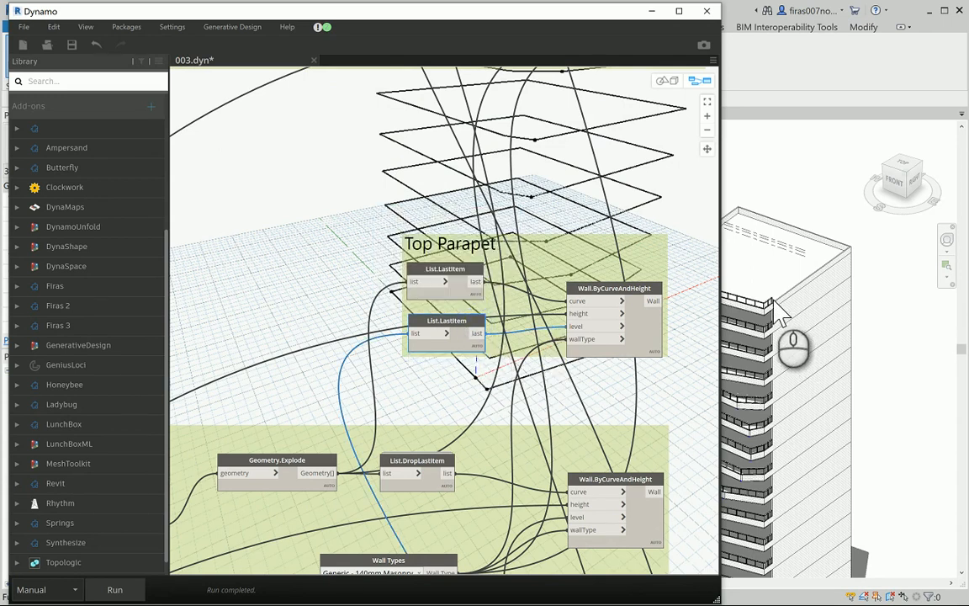
- Connect the glazing group's Level.ByElevation output to the list input of the lower List.LastItem node in the Top Galzing Parapet group
middle_drag(542, 216, 498, 482)
scroll(535, 252, down, 4)
middle_drag(511, 416, 498, 505)
scroll(515, 202, up, 3)
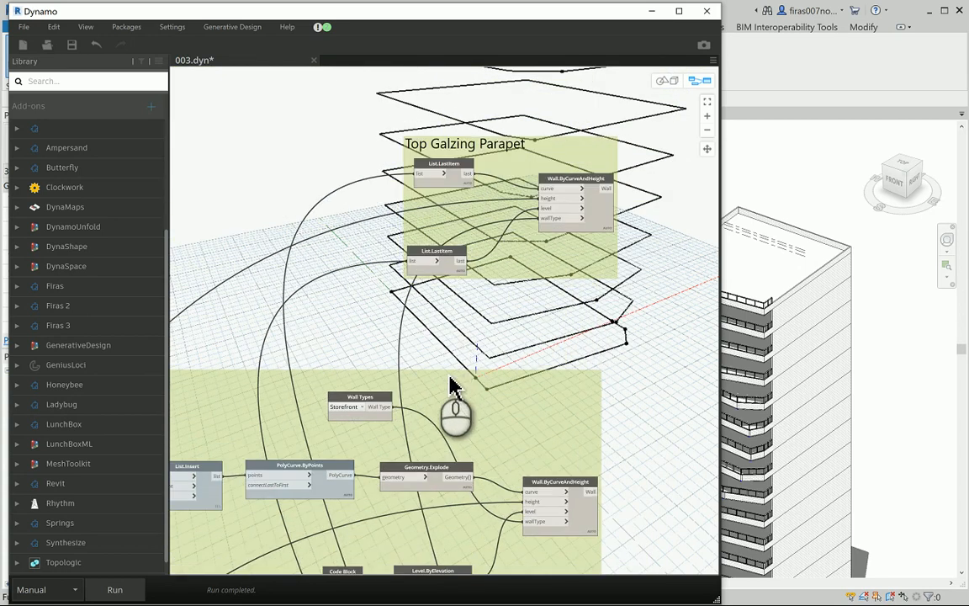
middle_drag(456, 553, 471, 465)
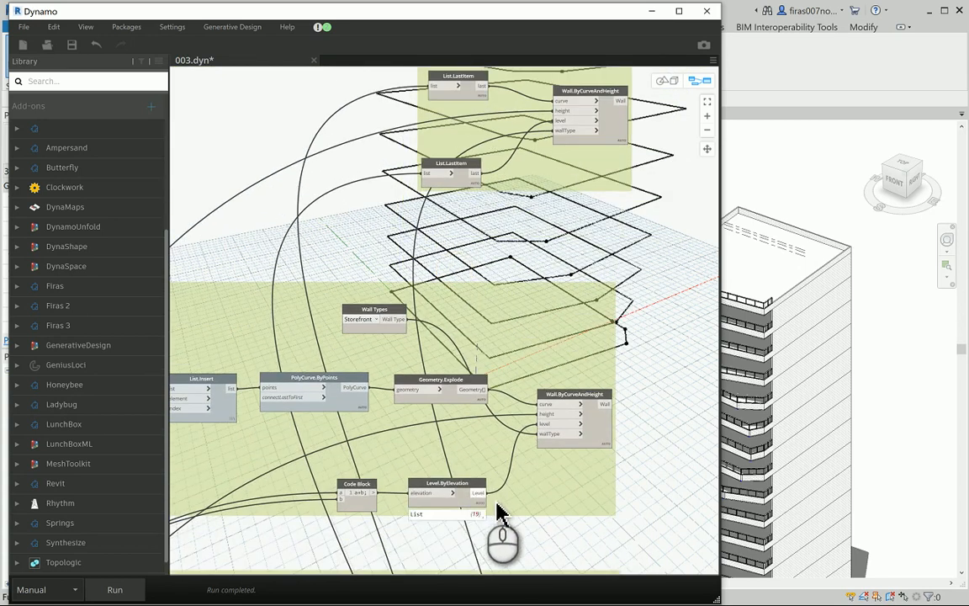
scroll(437, 189, up, 2)
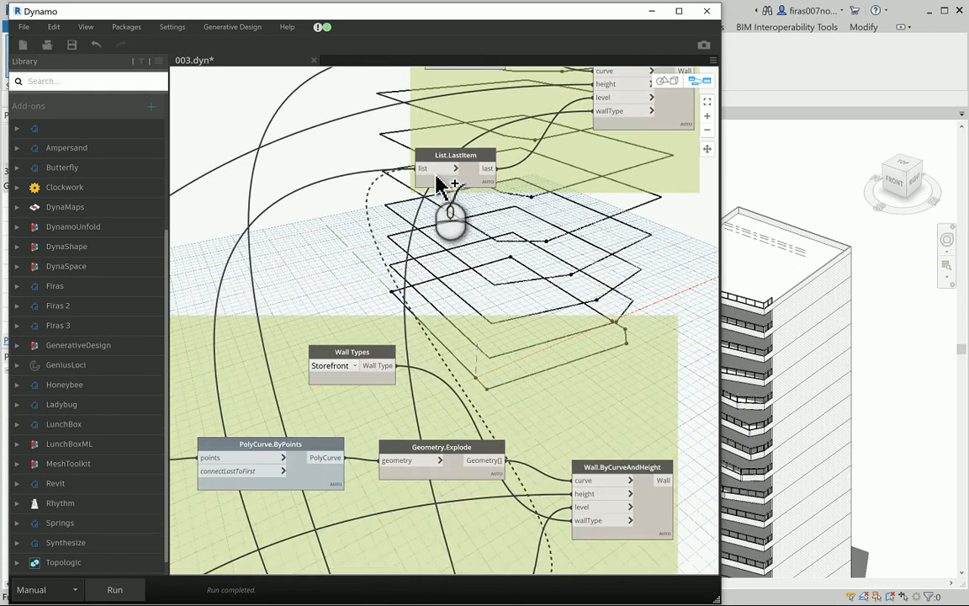
click(430, 171)
- Connect the Storefront Wall Types output to the wallType input of Wall.ByCurveAndHeight in the Top Galzing Parapet group
middle_drag(613, 210, 550, 312)
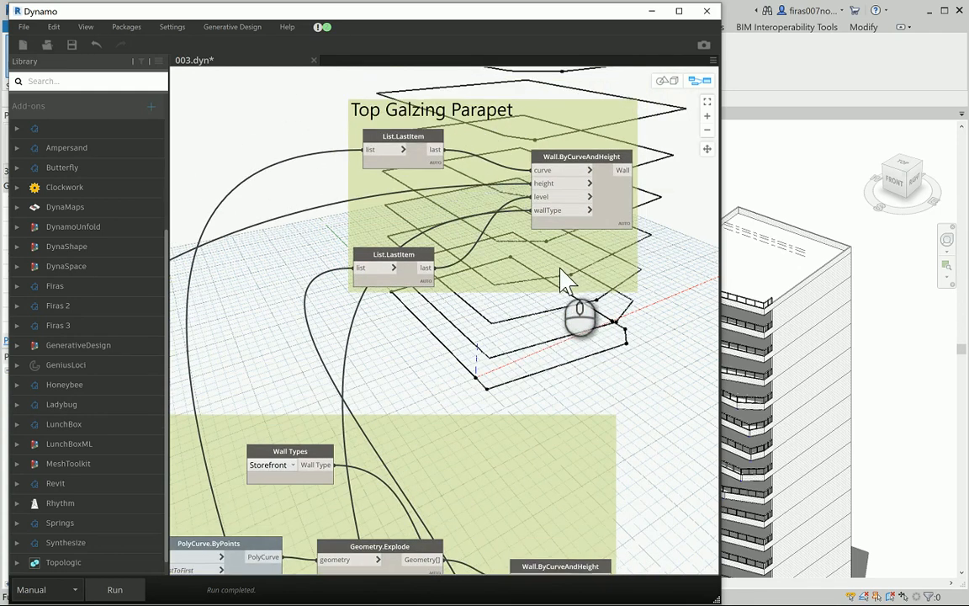
scroll(767, 311, up, 5)
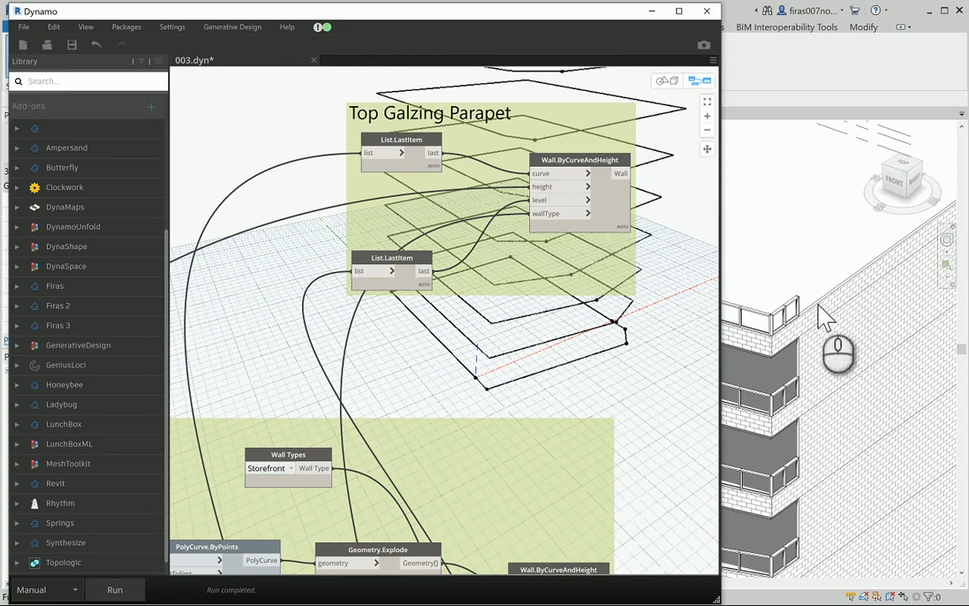
scroll(515, 273, down, 3)
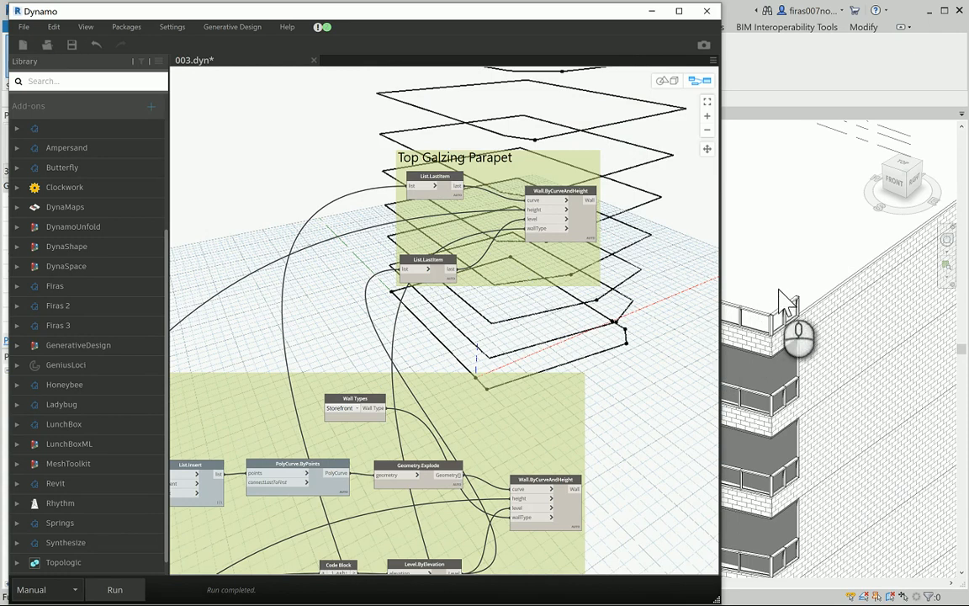
middle_drag(519, 307, 519, 270)
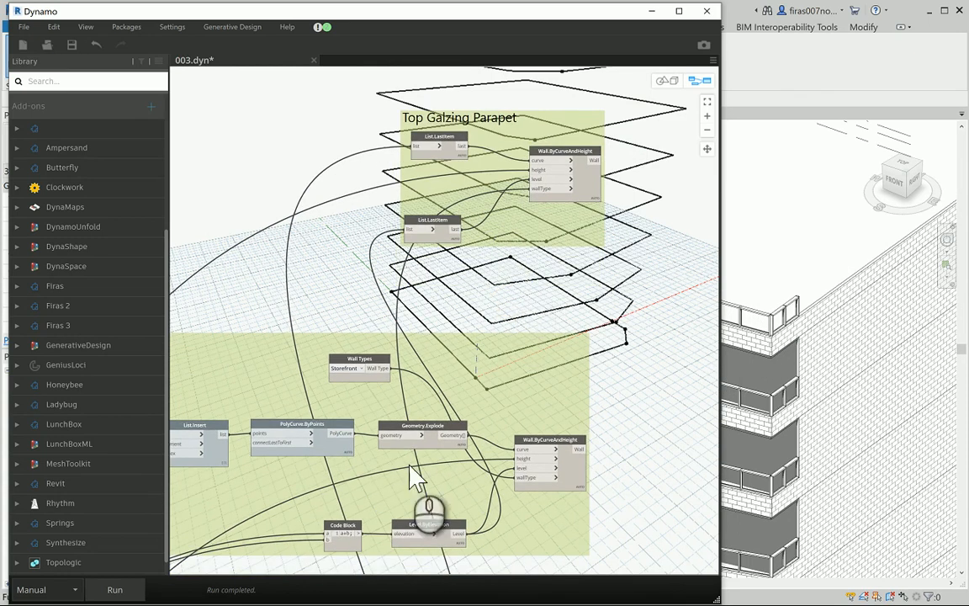
click(378, 368)
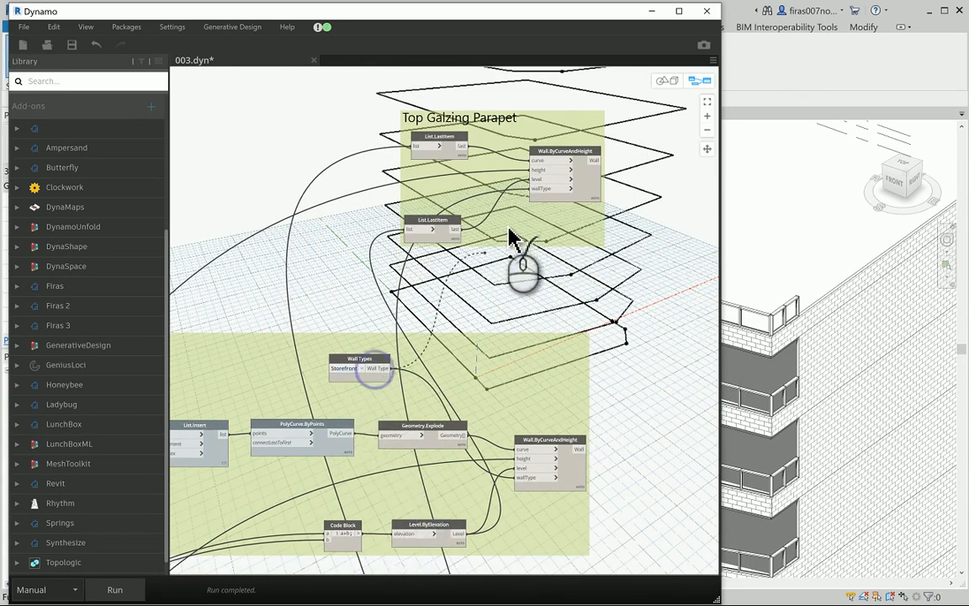
click(525, 203)
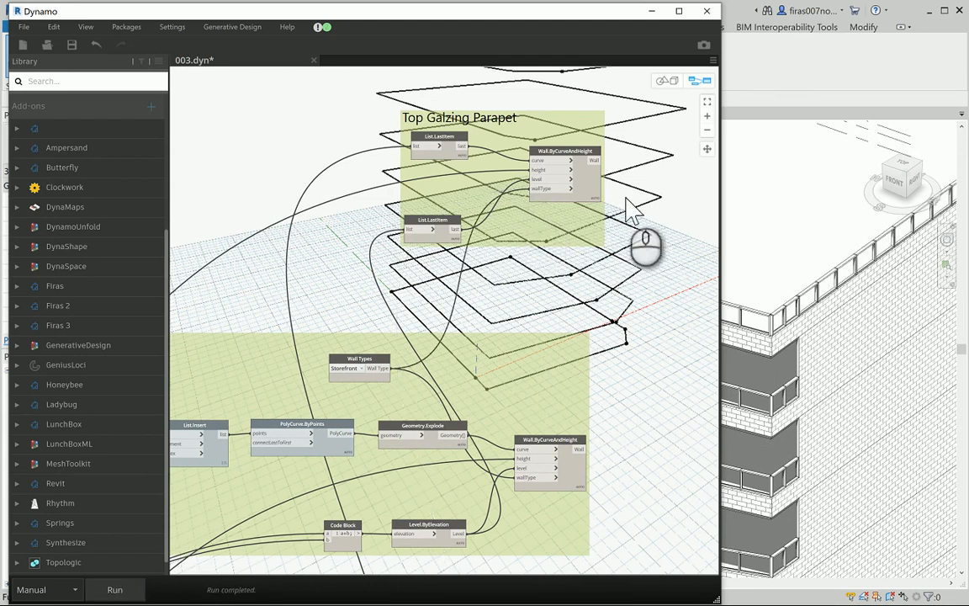
- Examine the glazed parapets on the balconies and around the roof of the tower in the Revit 3D view
scroll(861, 366, down, 5)
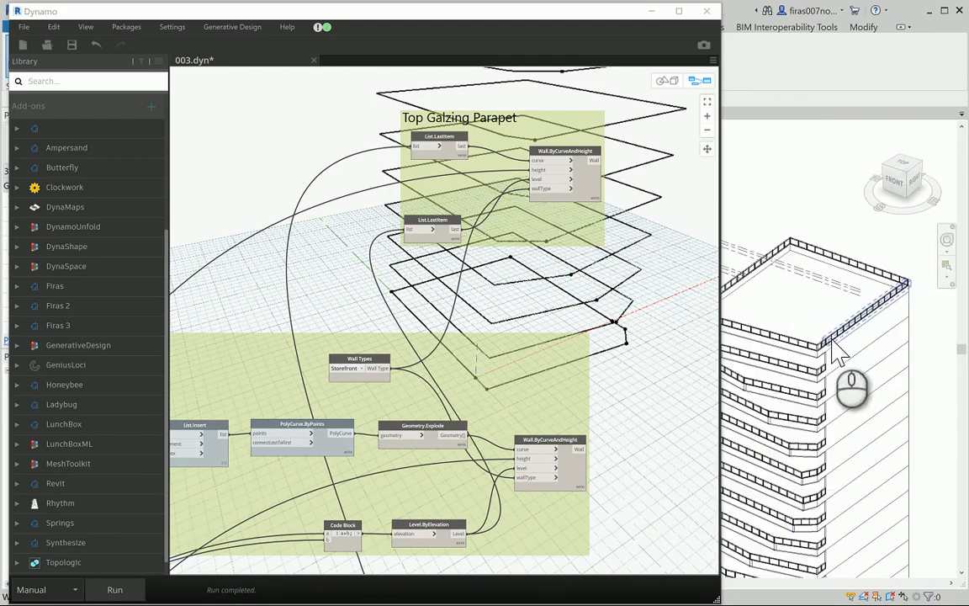
scroll(837, 340, up, 4)
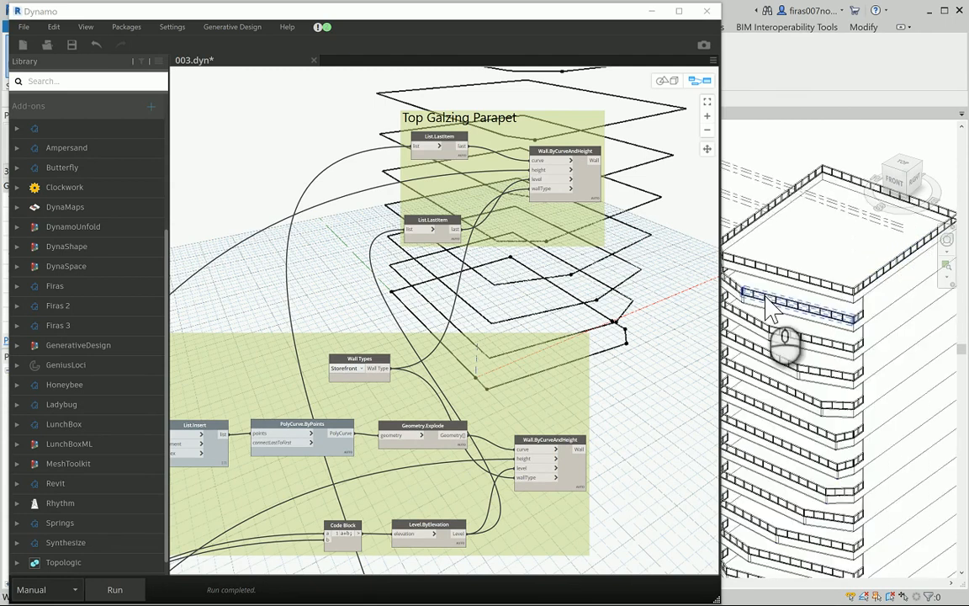
scroll(770, 307, up, 4)
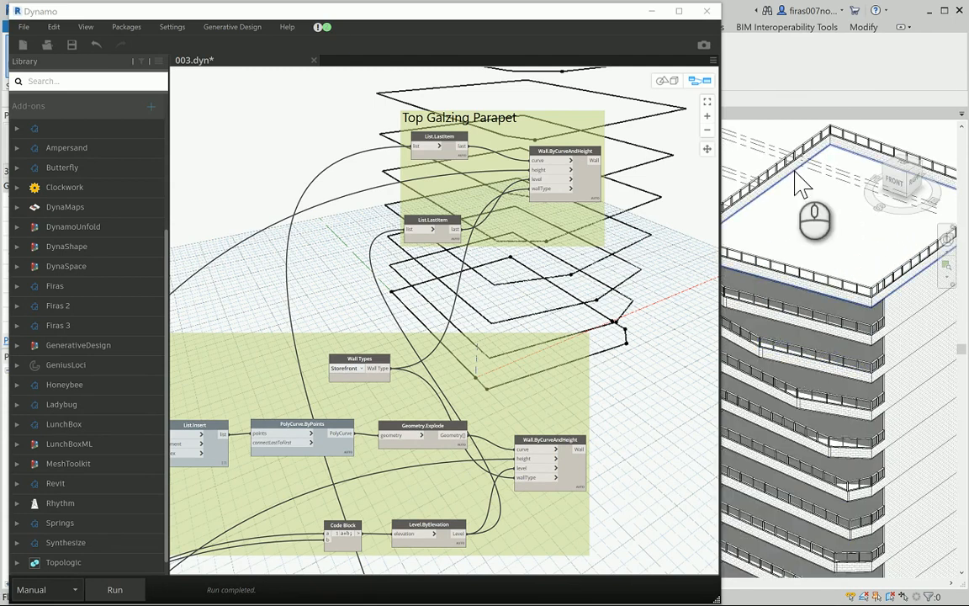
scroll(844, 185, down, 3)
scroll(735, 238, up, 3)
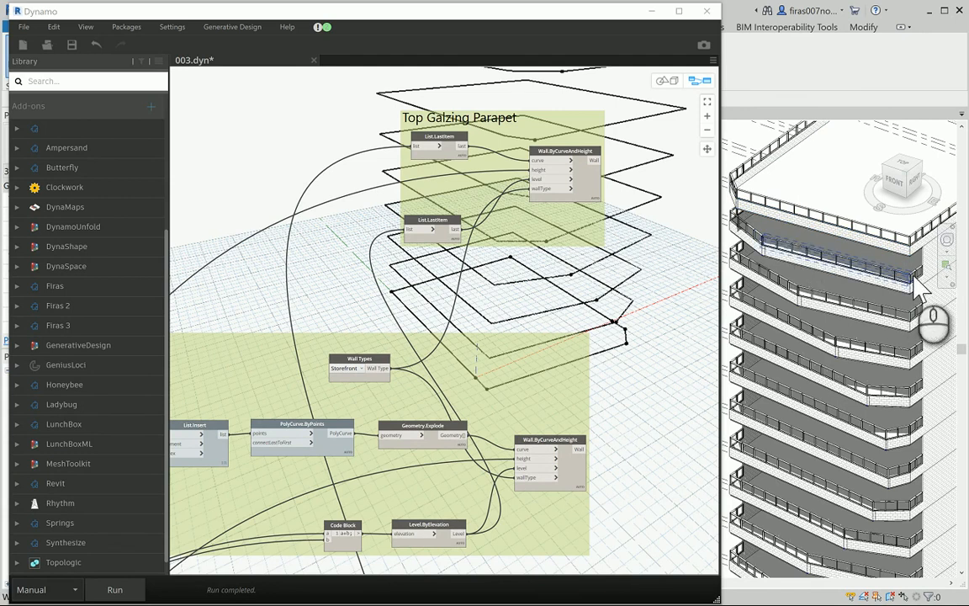
- Duplicate the List Create, Geometry.Translate and List.Transpose nodes of the Floor Generator group just below that group
scroll(539, 240, down, 6)
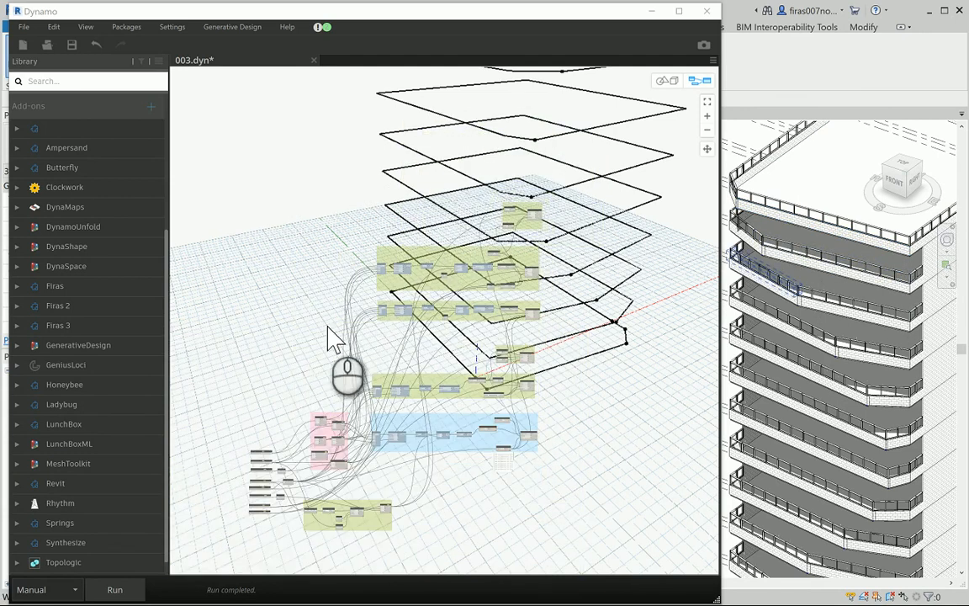
middle_drag(299, 389, 347, 199)
scroll(383, 266, up, 6)
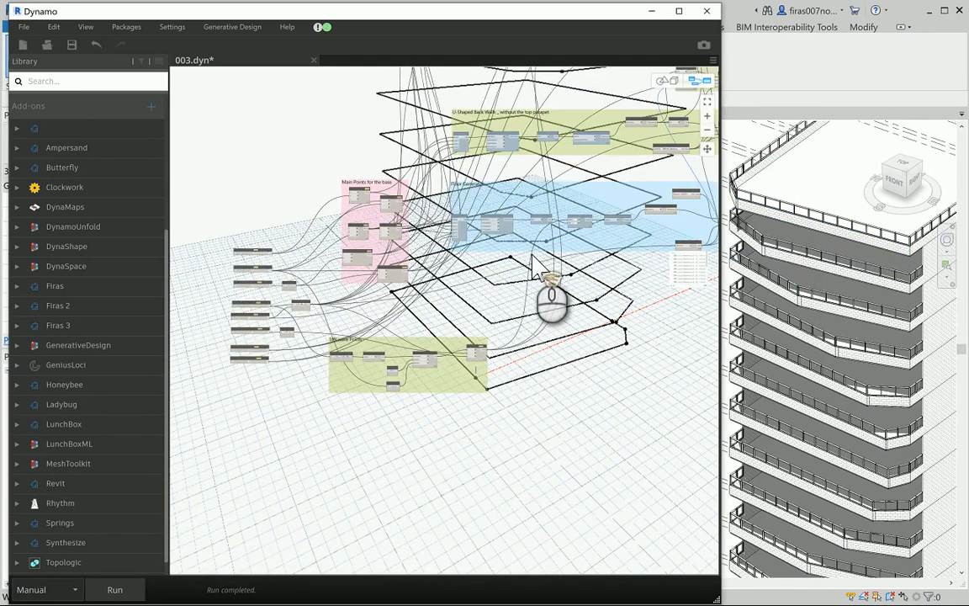
scroll(533, 255, up, 2)
scroll(412, 164, up, 1)
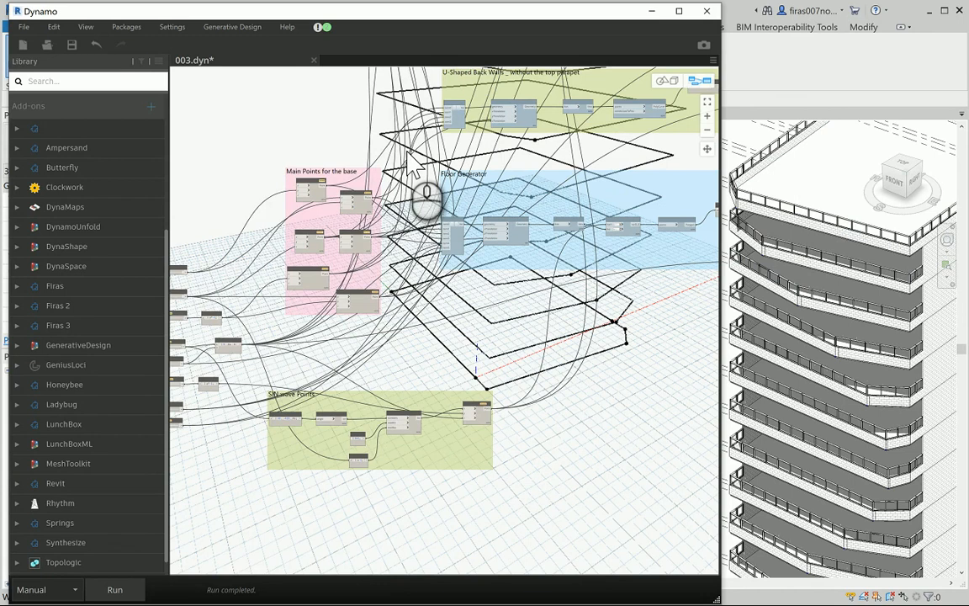
scroll(416, 173, up, 3)
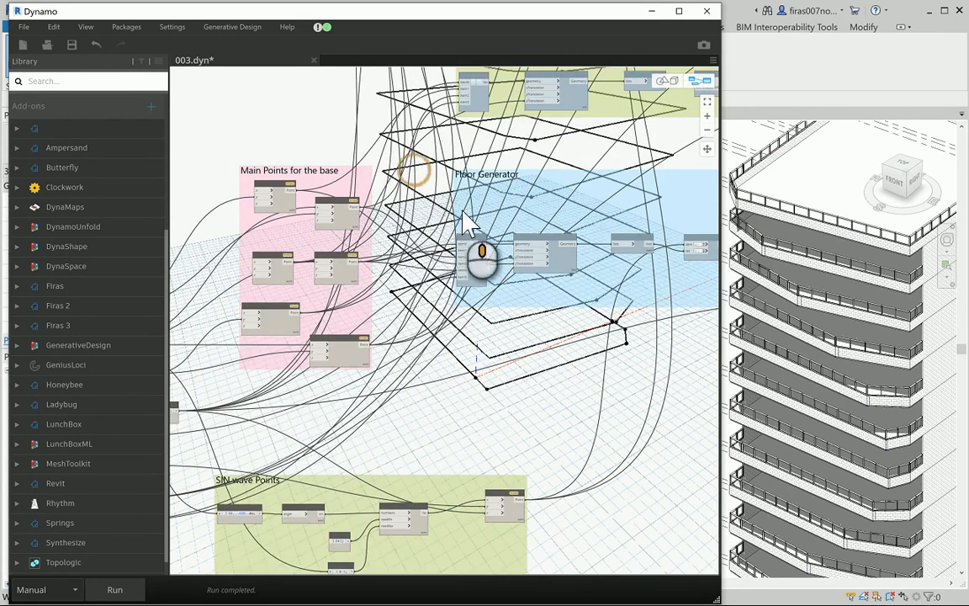
scroll(497, 244, up, 2)
scroll(606, 356, up, 4)
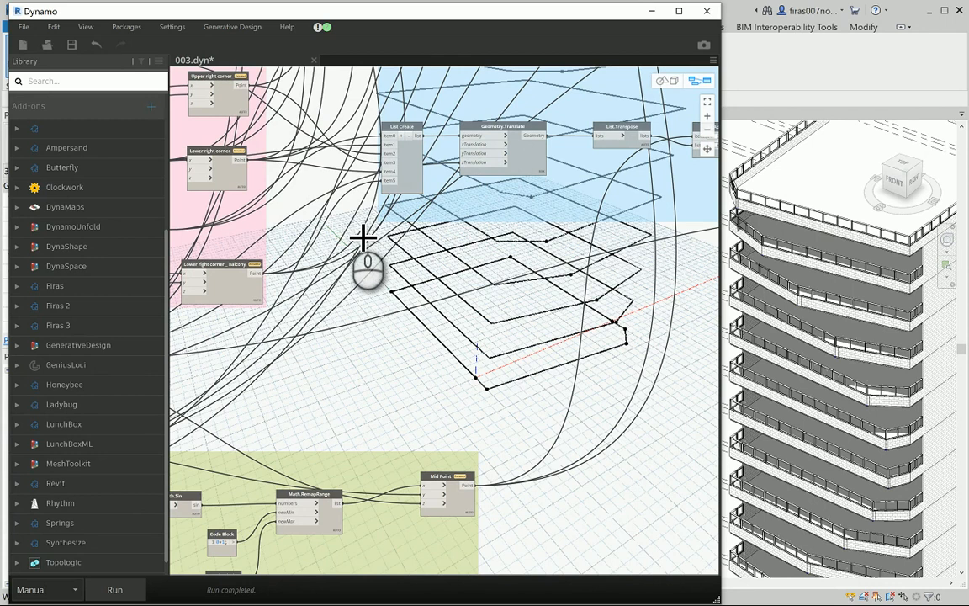
drag(363, 239, 677, 130)
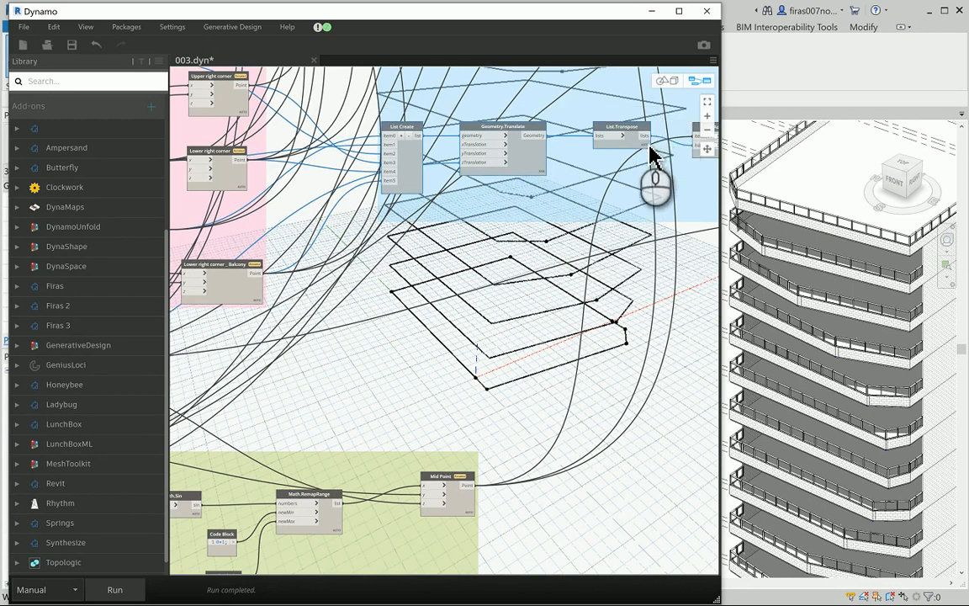
key(ctrl+c)
key(ctrl+v)
scroll(404, 290, up, 3)
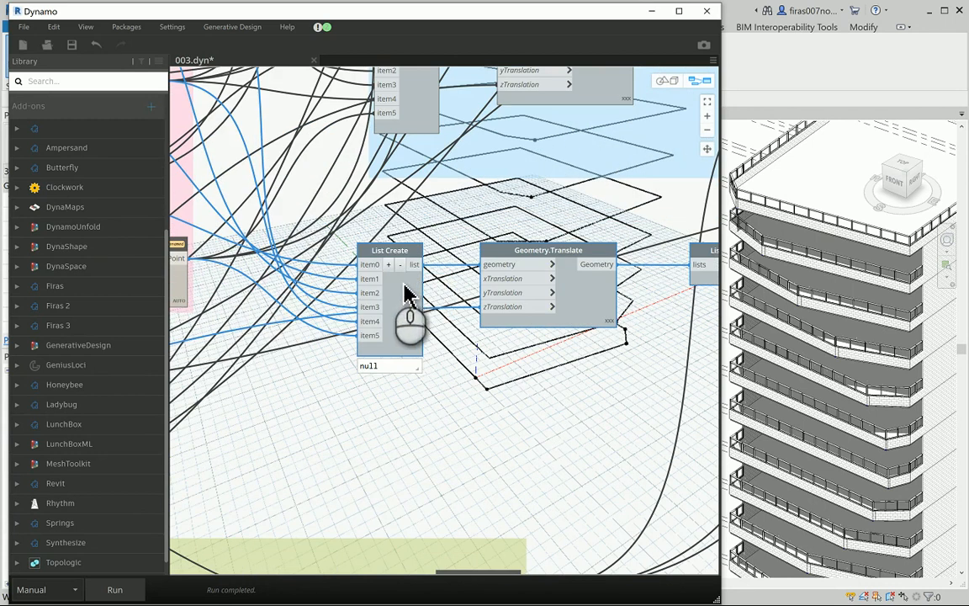
- Reduce the copied List Create node to two inputs and disconnect the wires from both
click(401, 265)
click(401, 265)
click(400, 265)
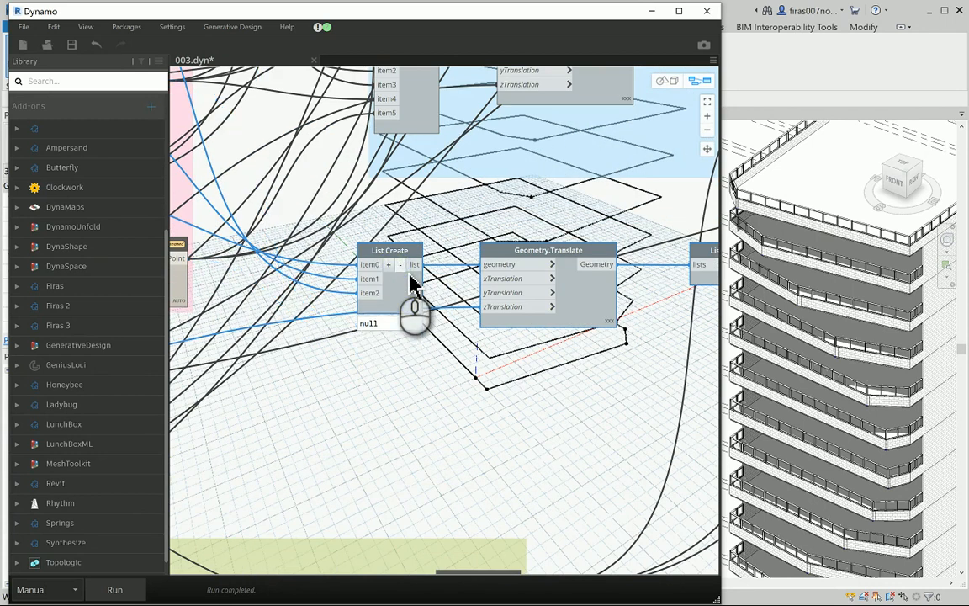
click(401, 265)
click(365, 280)
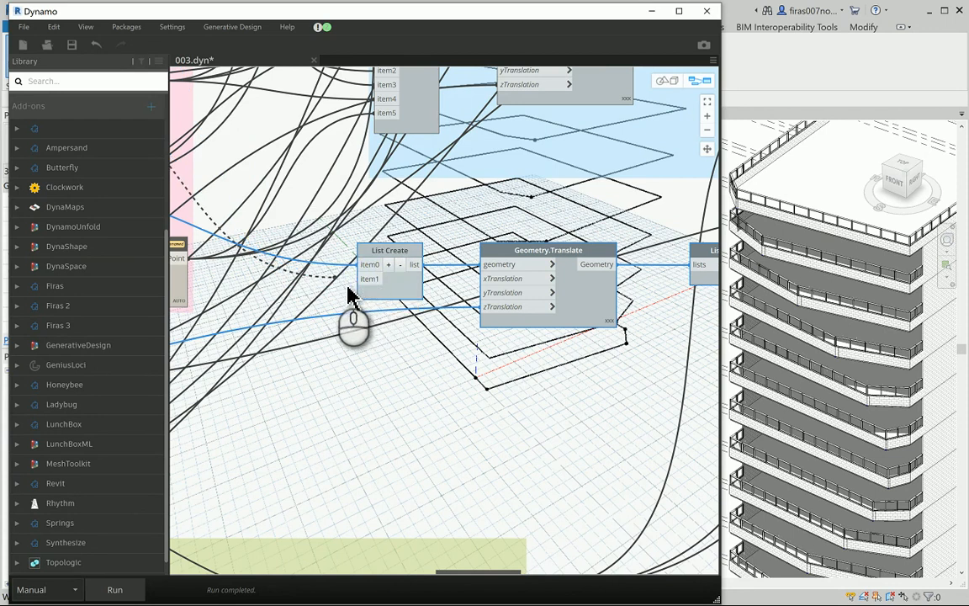
click(334, 276)
click(318, 253)
- Connect the lower left corner point to item0 and the Lower right corner point to item1 of the copied List Create node
scroll(364, 345, down, 4)
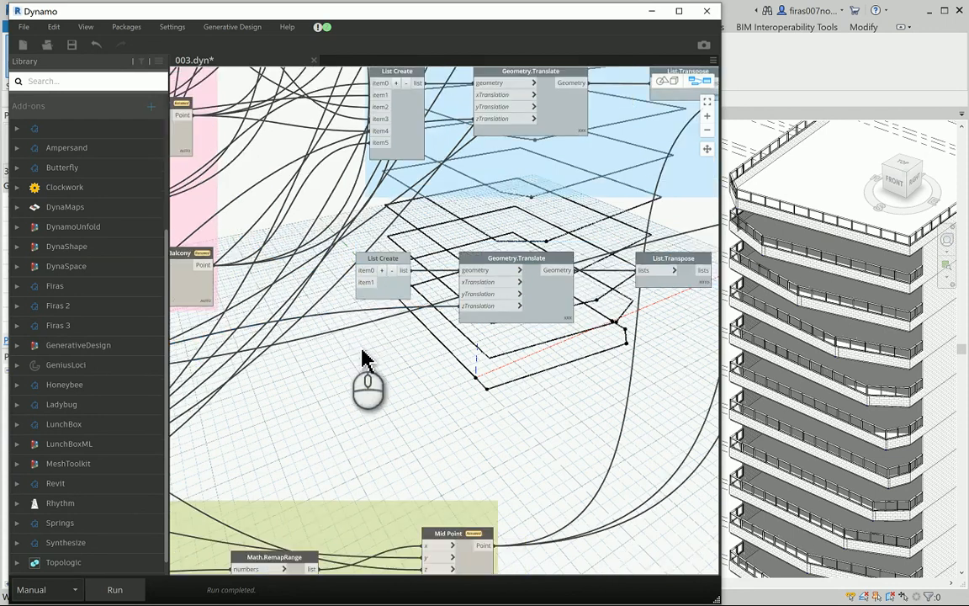
middle_drag(286, 303, 399, 279)
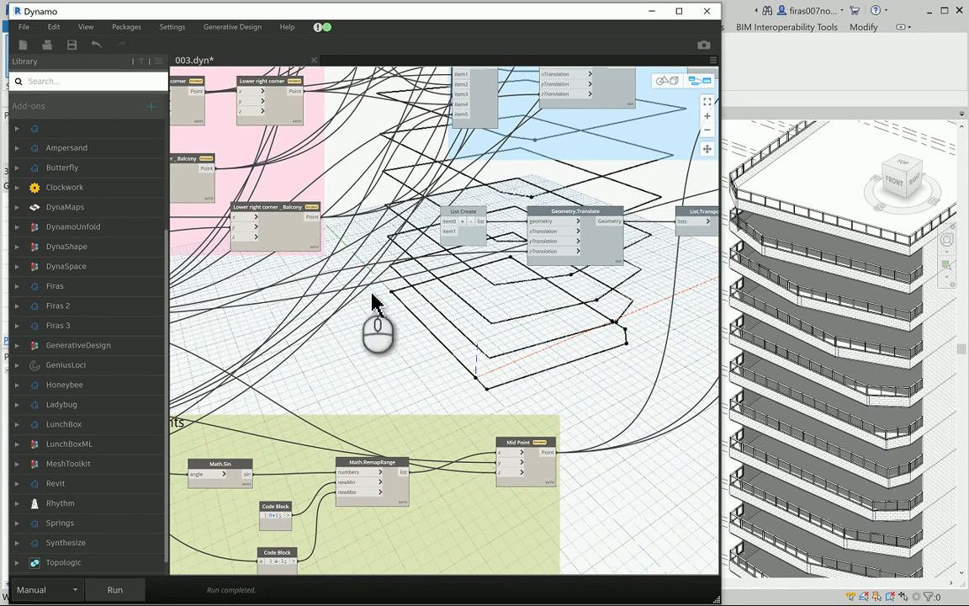
middle_drag(338, 285, 407, 324)
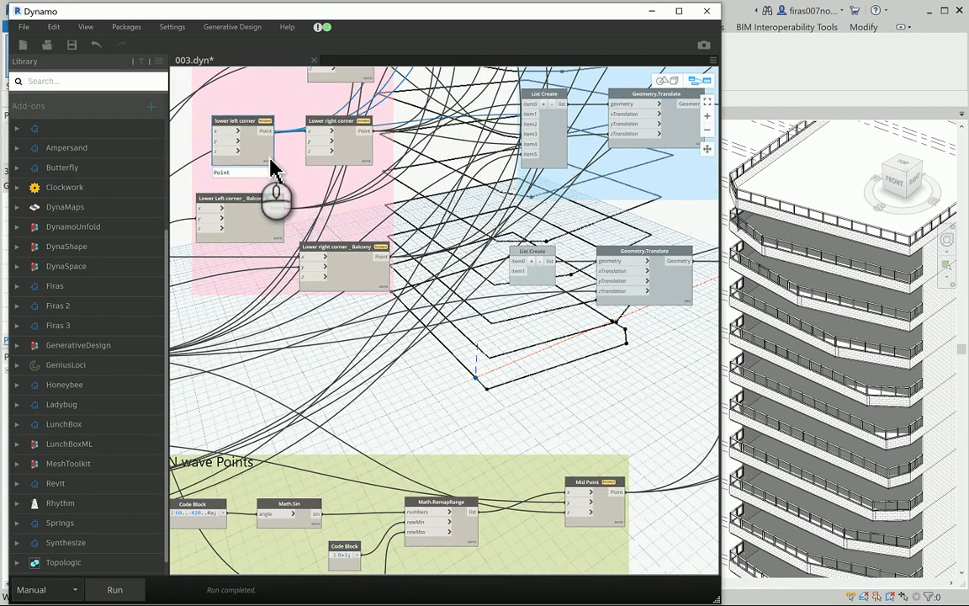
click(515, 262)
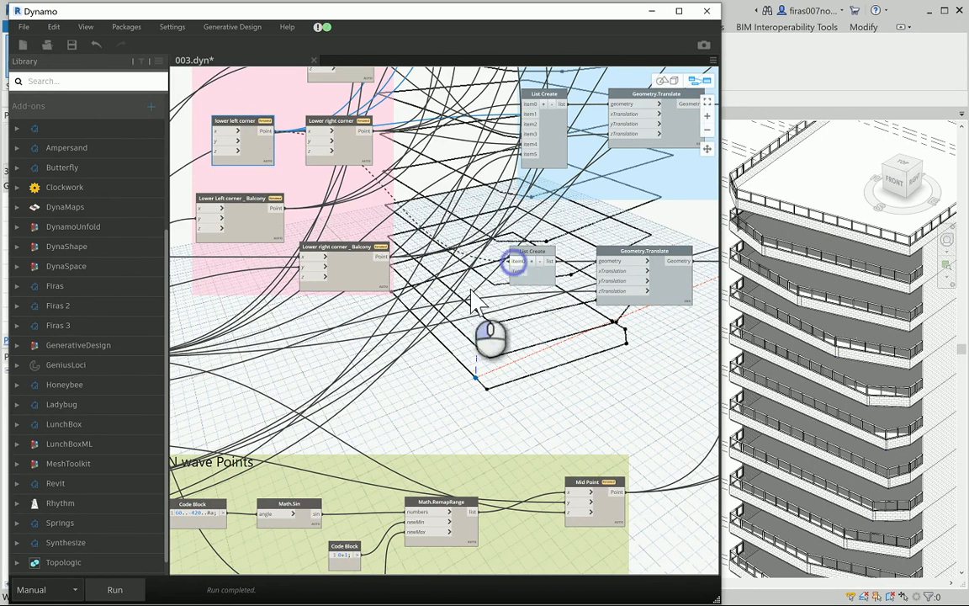
click(368, 155)
click(365, 132)
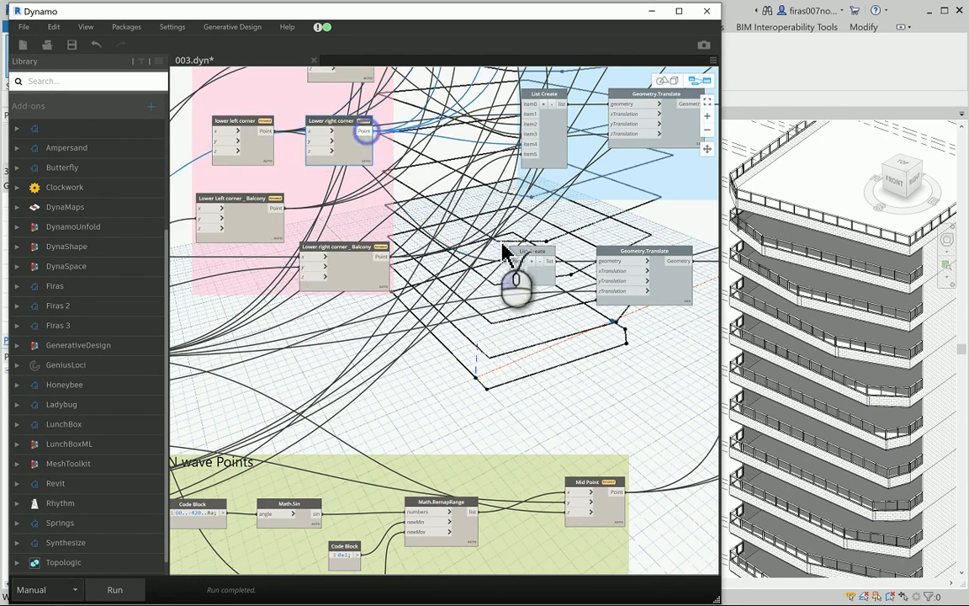
click(518, 273)
- Move the copied List Create, Geometry.Translate and List.Transpose nodes up the graph to above the Parapets - Glazing group
middle_drag(624, 350, 448, 339)
mouse_move(490, 267)
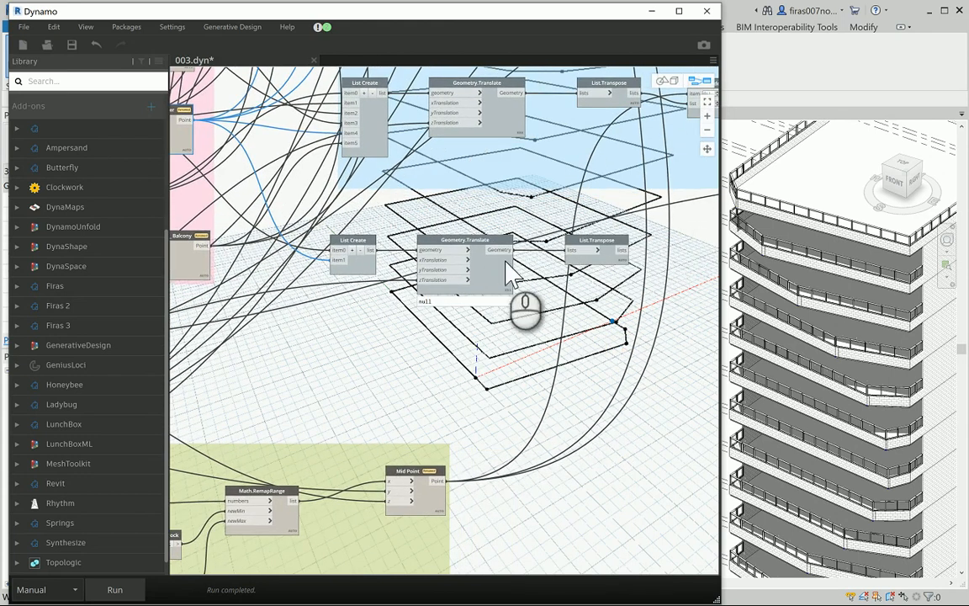
middle_drag(602, 299, 522, 310)
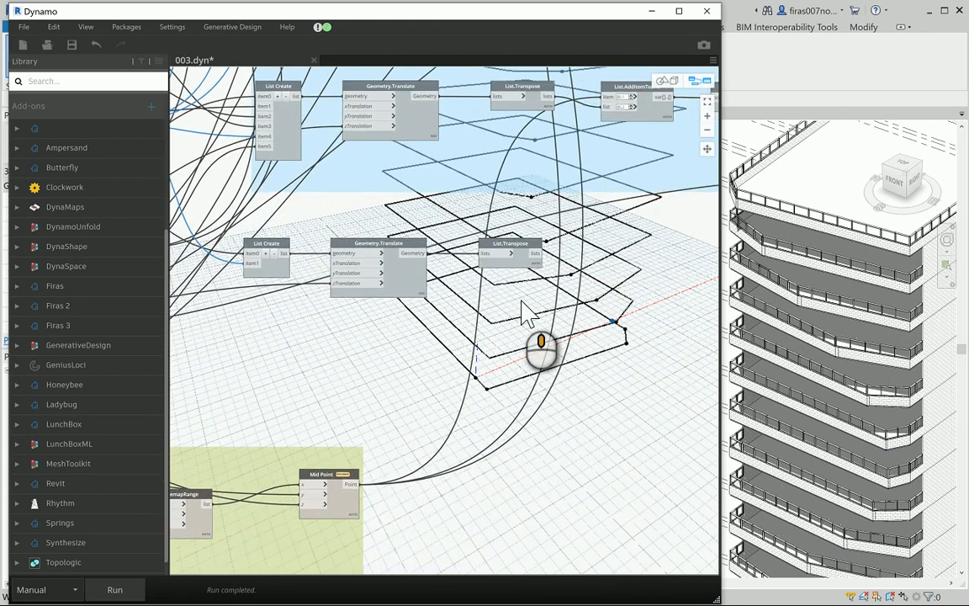
scroll(523, 313, down, 2)
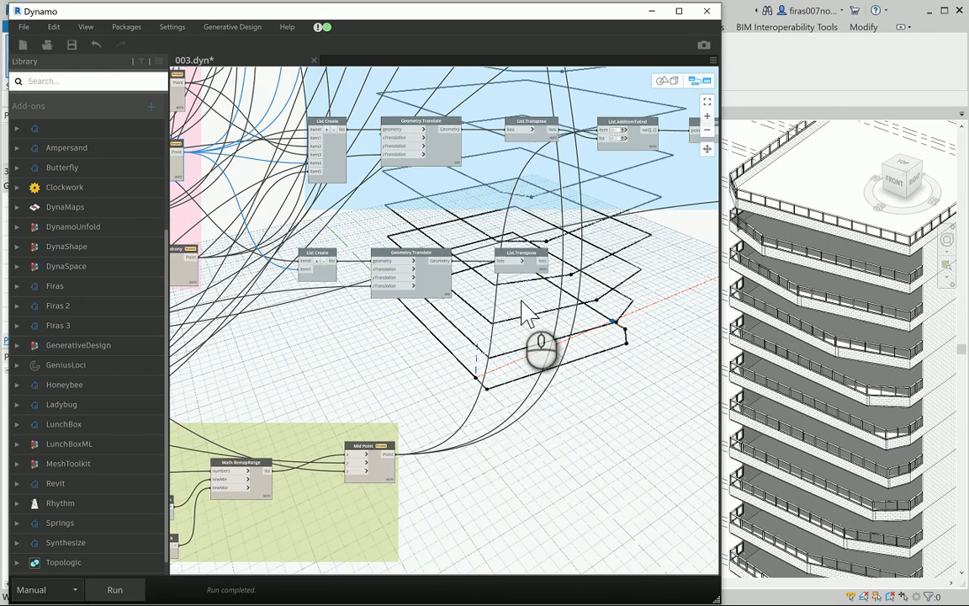
middle_drag(522, 313, 552, 294)
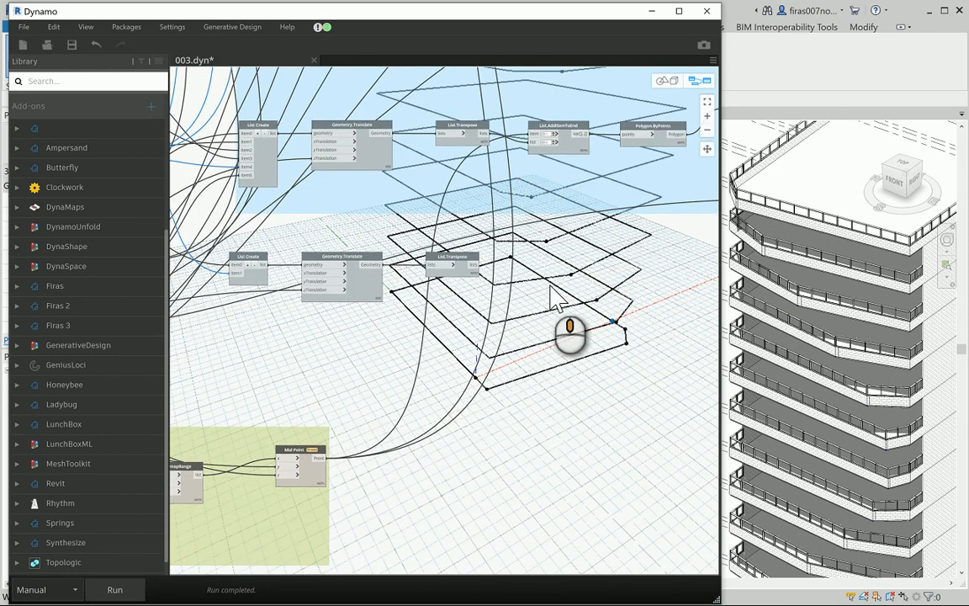
scroll(504, 303, down, 2)
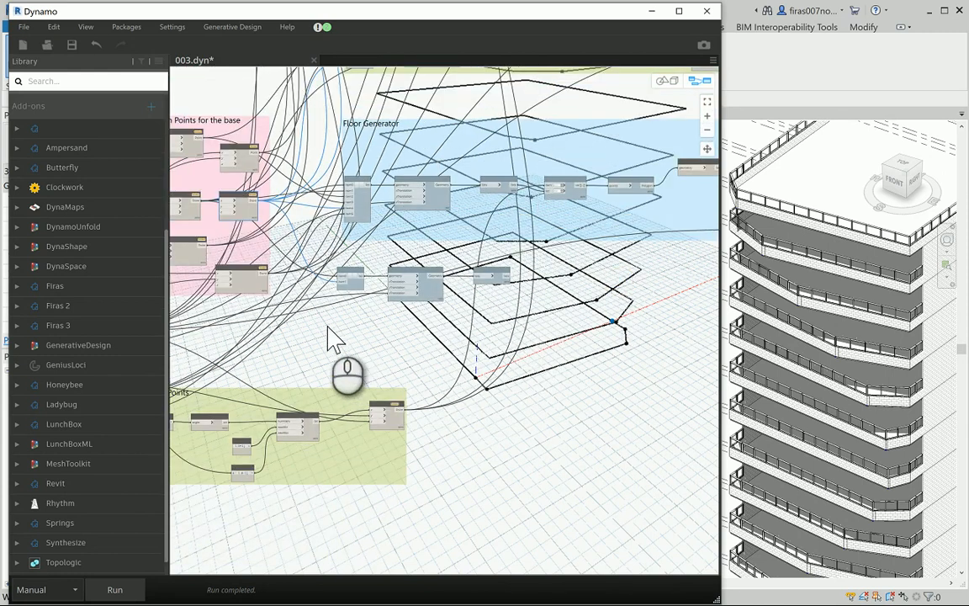
drag(326, 324, 427, 126)
middle_drag(463, 112, 459, 360)
drag(406, 371, 569, 168)
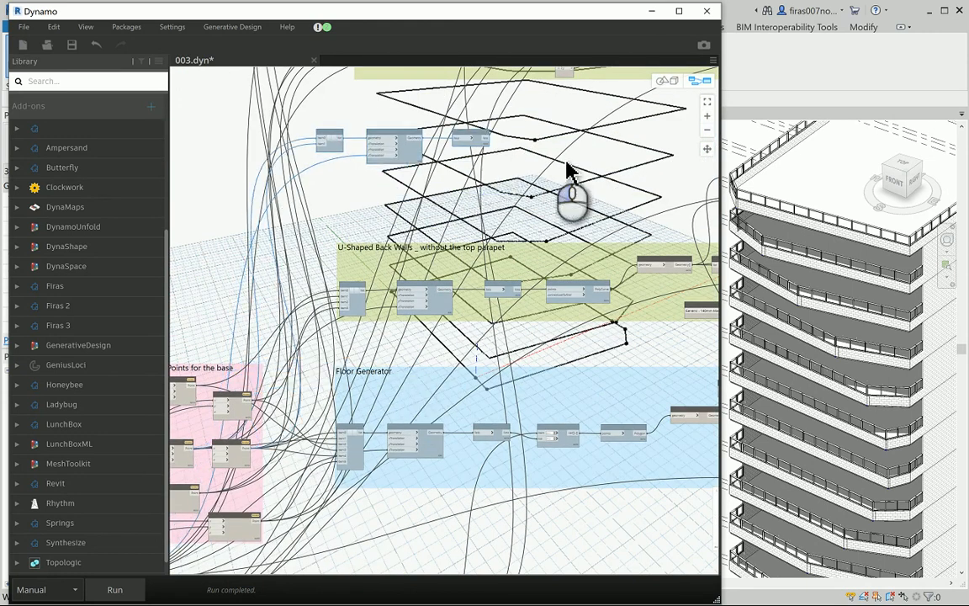
middle_drag(569, 169, 484, 360)
scroll(484, 360, down, 4)
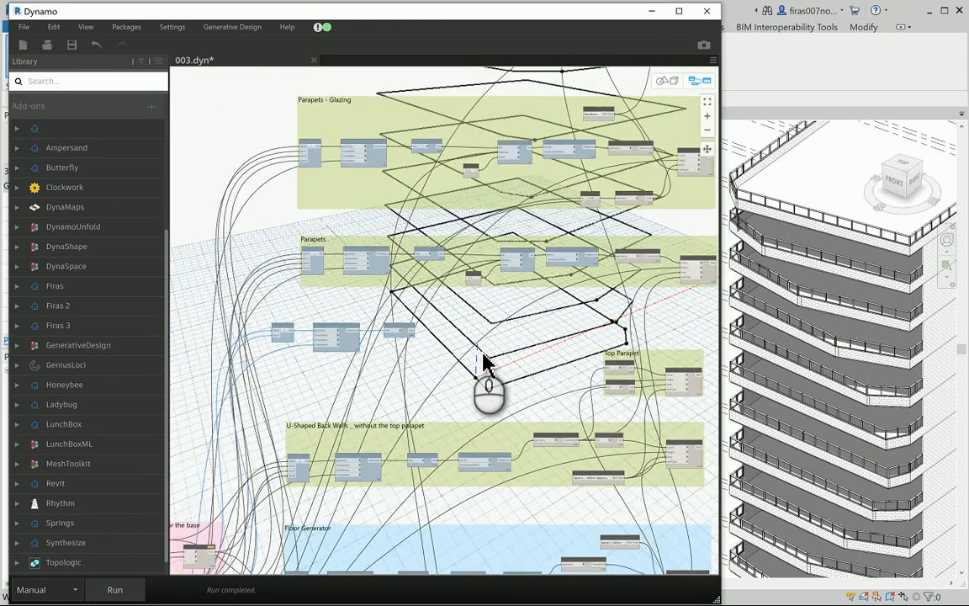
drag(416, 337, 463, 114)
- Pin the output preview of the copied List.Transpose node to examine its point lists
scroll(458, 119, up, 3)
scroll(452, 124, up, 3)
middle_drag(467, 179, 445, 199)
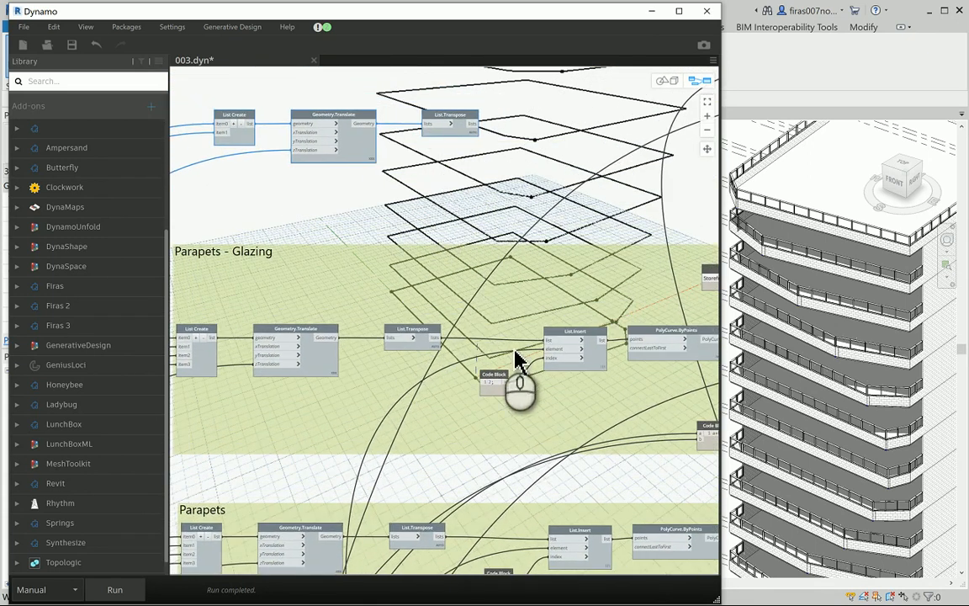
middle_drag(569, 222, 511, 226)
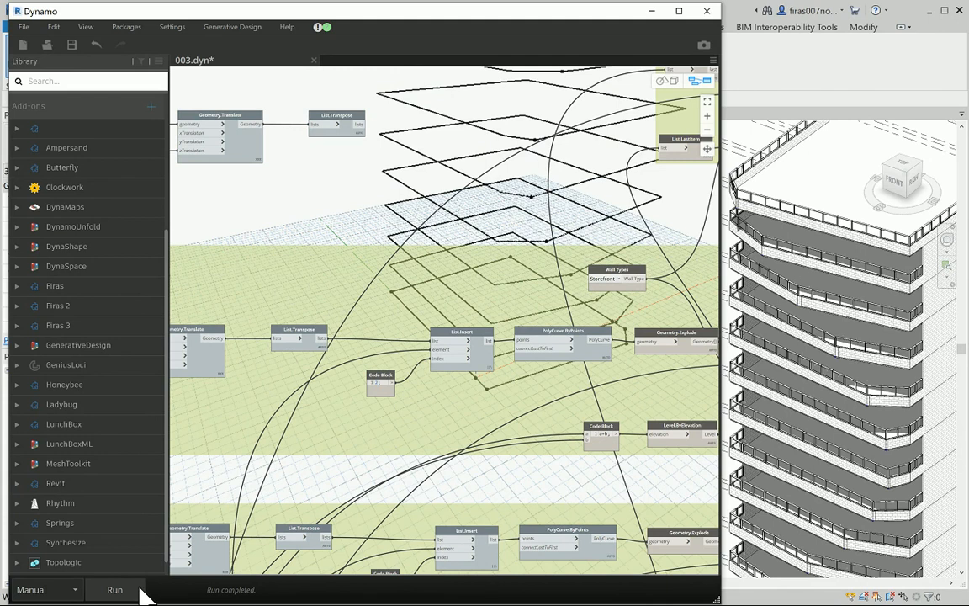
scroll(349, 134, up, 5)
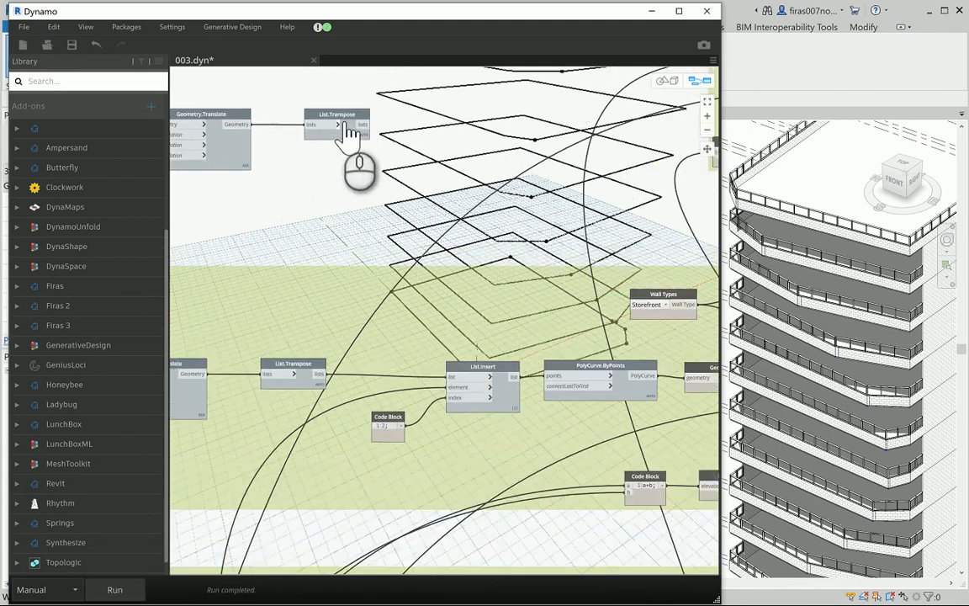
click(379, 164)
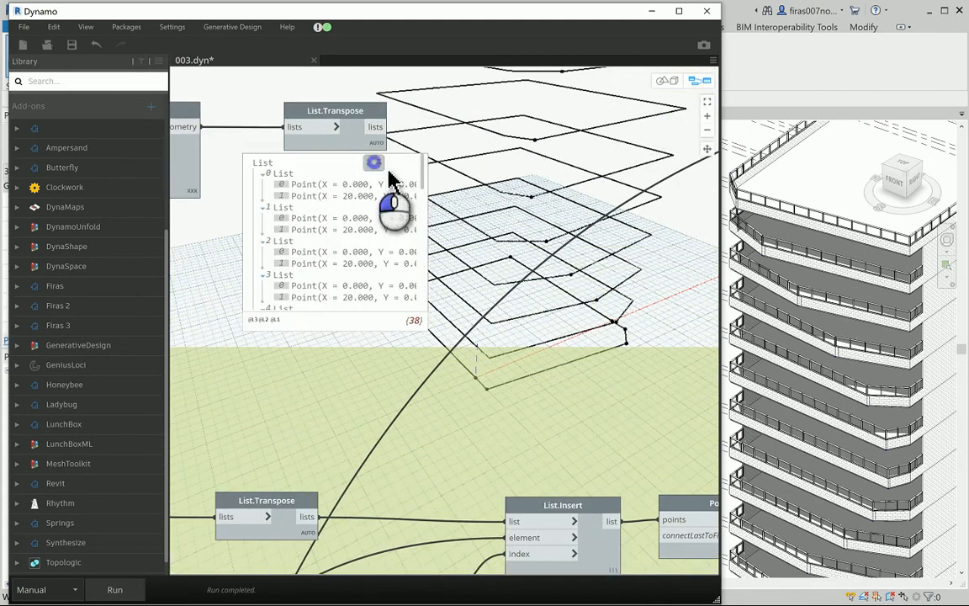
- Add a Line.ByStartPointEndPoint node beside the copied List.Transpose node
middle_drag(556, 179, 423, 172)
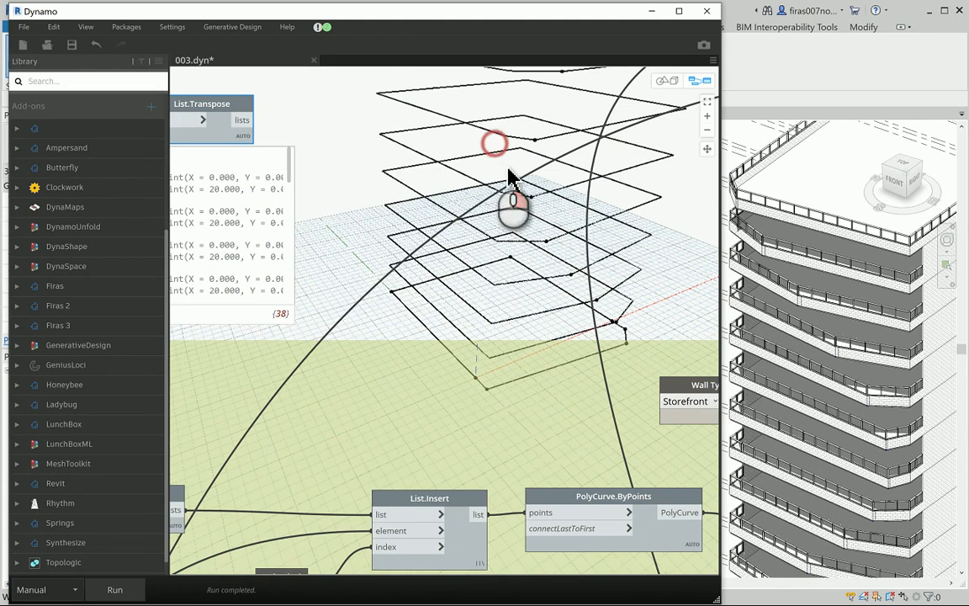
right_click(500, 175)
text(line)
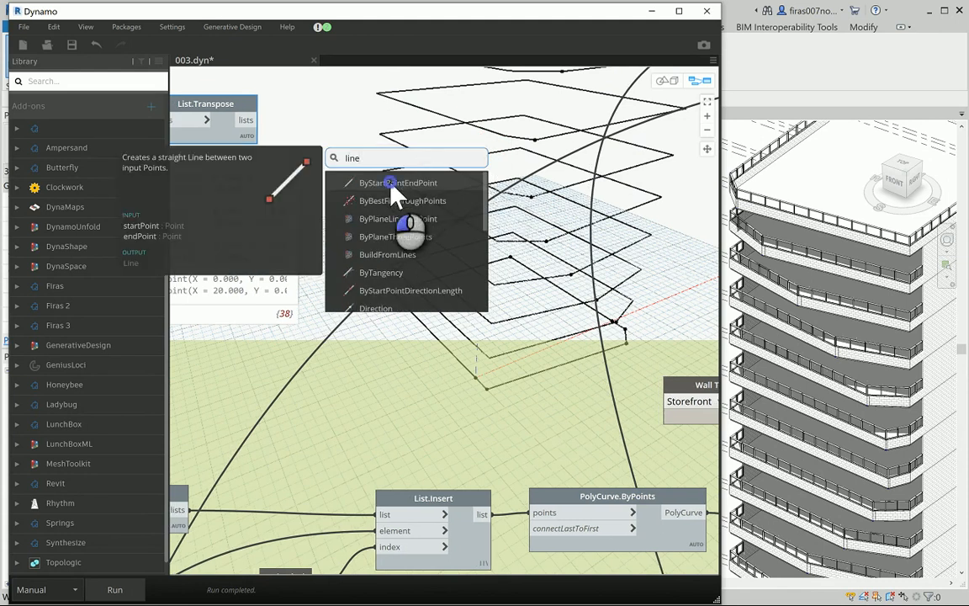
click(387, 183)
drag(424, 197, 458, 127)
- Copy the PolyCurve.ByPoints node, connect the copied List.Transpose output to its points input, and run the graph
middle_drag(332, 175, 572, 345)
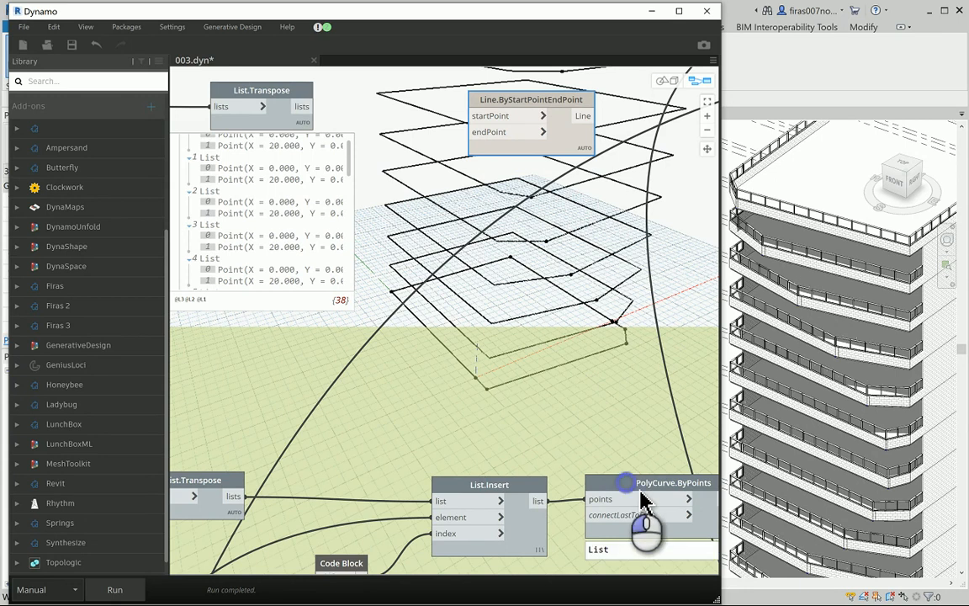
drag(641, 501, 547, 240)
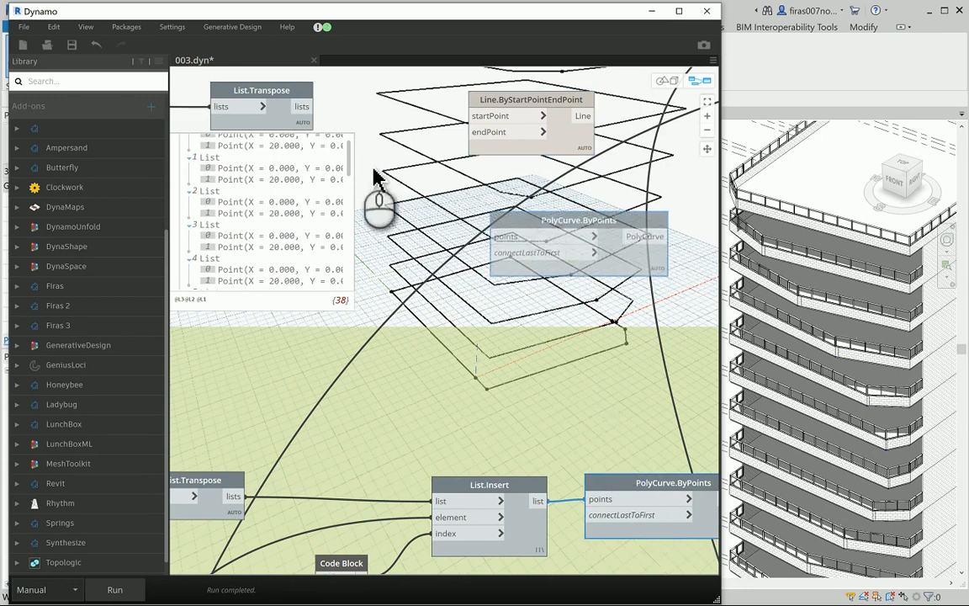
click(301, 106)
click(504, 236)
middle_drag(241, 559, 134, 518)
click(115, 589)
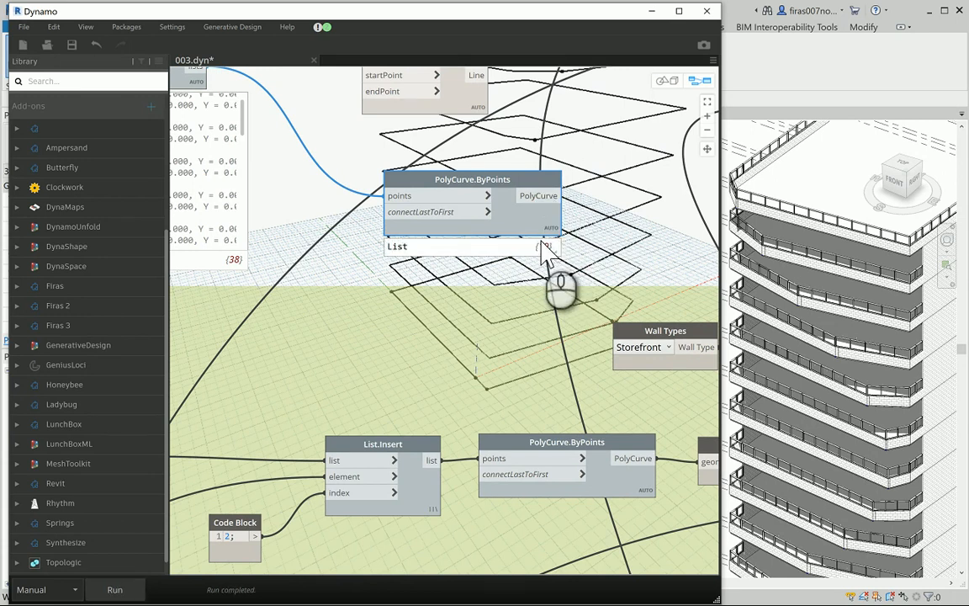
- Delete the Line.ByStartPointEndPoint node and put the copied PolyCurve.ByPoints node in its place beside List.Transpose
mouse_move(549, 251)
scroll(442, 223, down, 3)
middle_drag(417, 160, 388, 229)
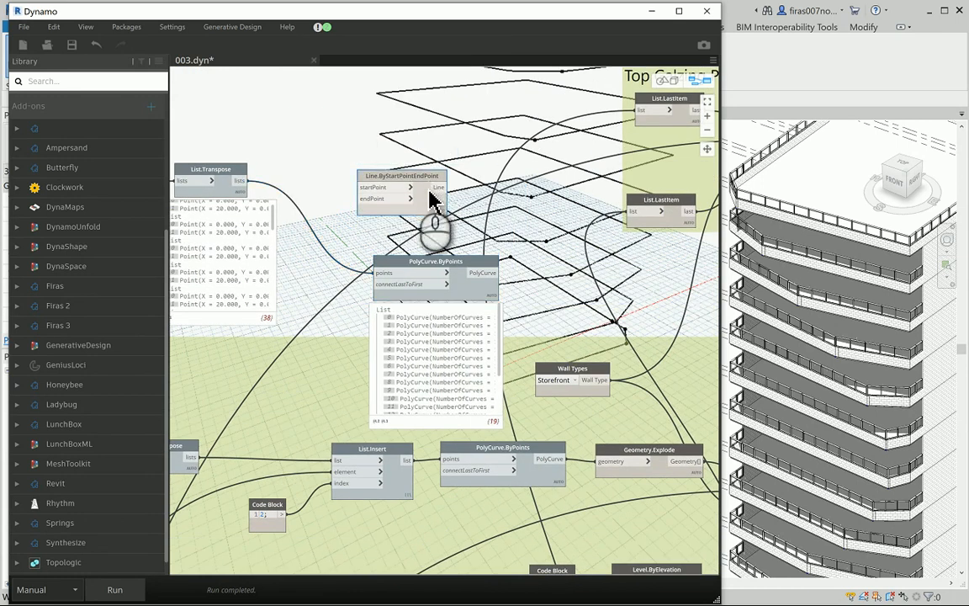
drag(439, 275, 387, 180)
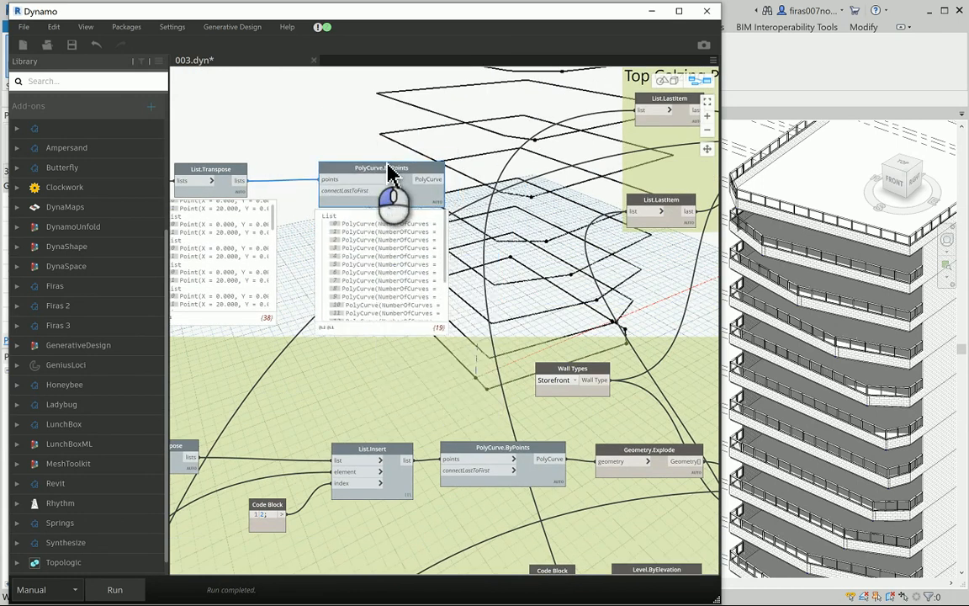
- Move the new node chain higher above the Top Galzing Parapet group and unpin its List.Transpose and PolyCurve.ByPoints previews
scroll(500, 184, down, 6)
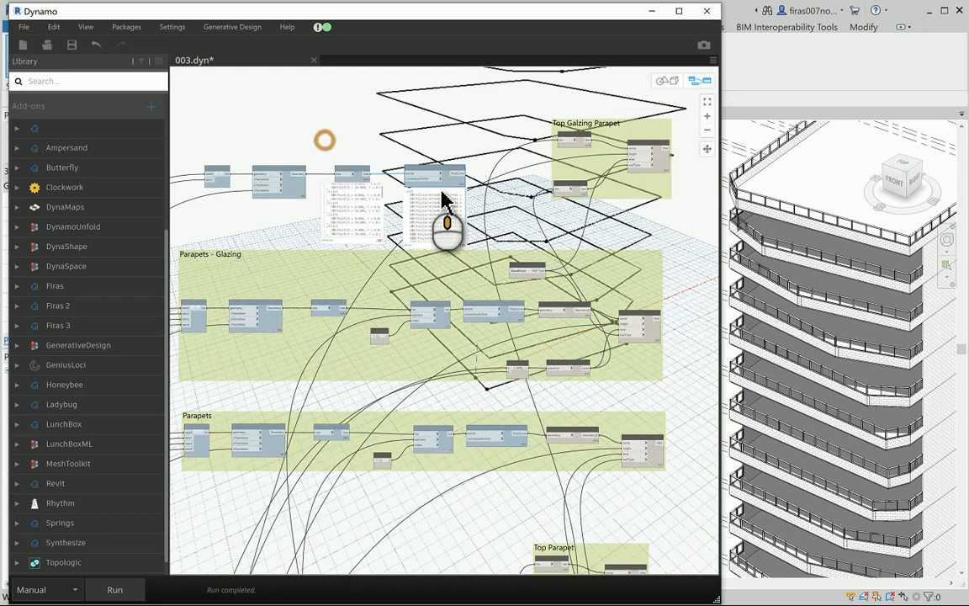
scroll(446, 200, down, 2)
drag(320, 168, 526, 143)
scroll(465, 133, up, 2)
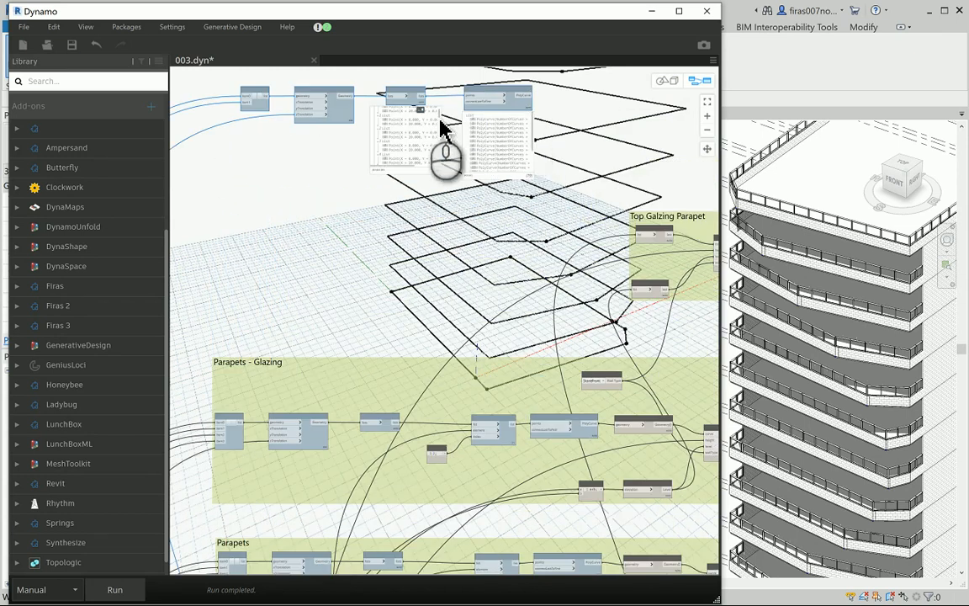
mouse_move(514, 137)
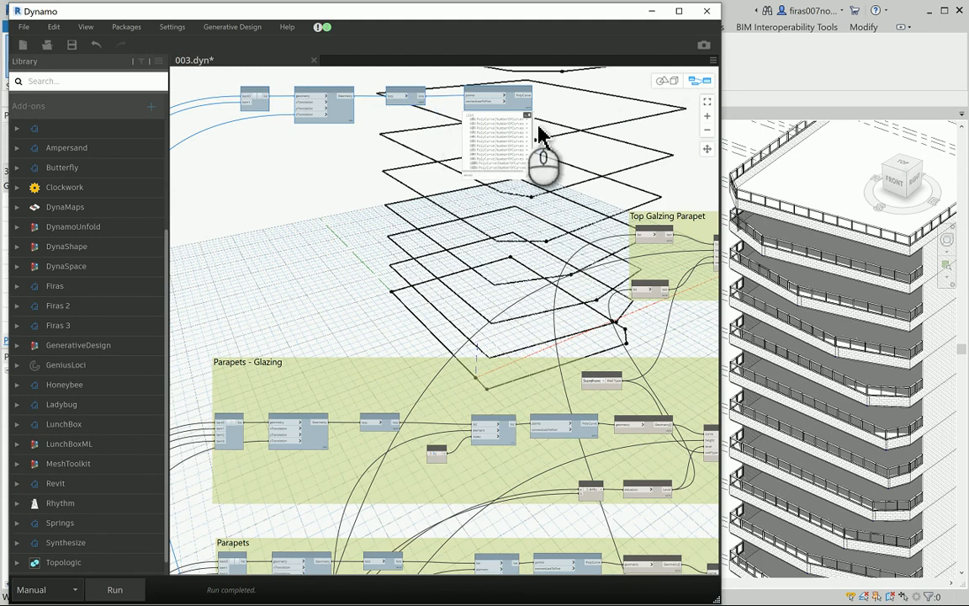
- Copy the glazing group's Wall.ByCurveAndHeight node to the end of the new chain and connect the PolyCurve output to its curve input
middle_drag(539, 229, 430, 181)
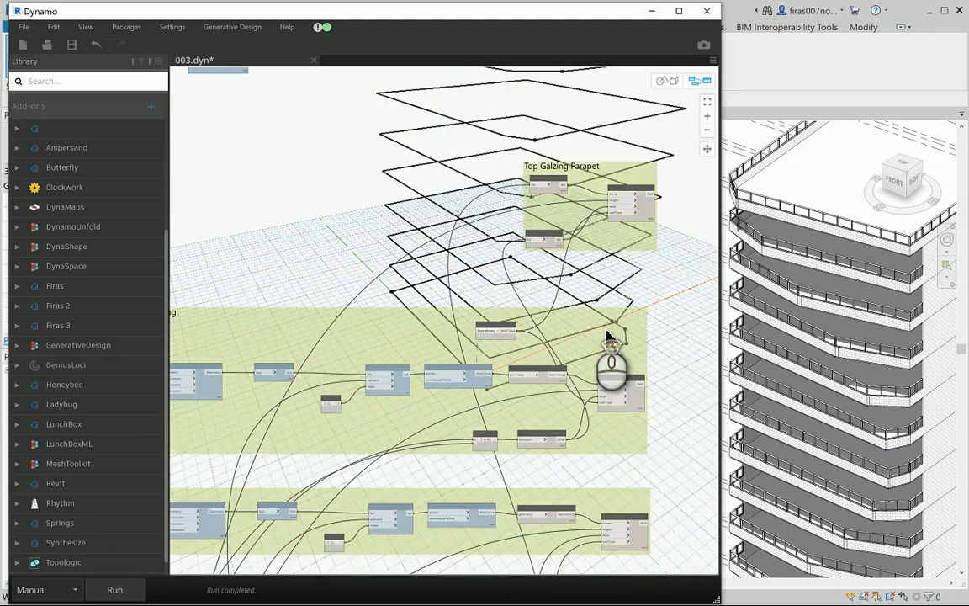
scroll(611, 341, up, 2)
scroll(597, 402, up, 2)
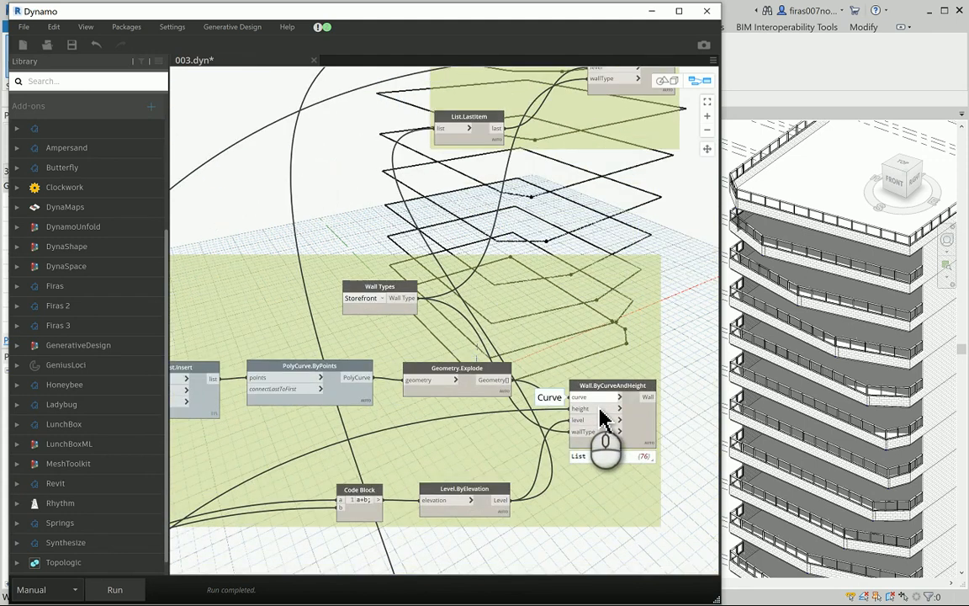
scroll(604, 421, down, 5)
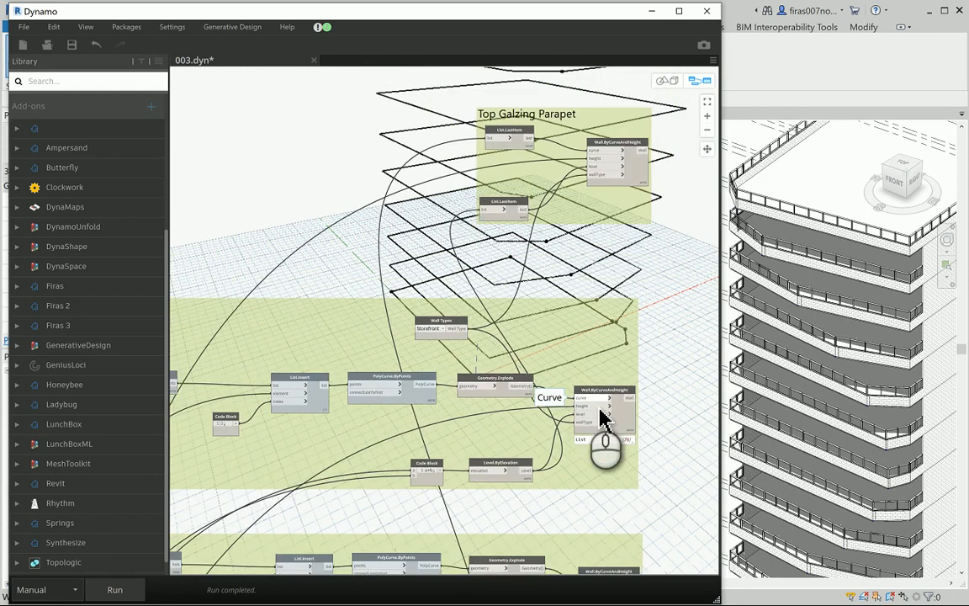
drag(599, 409, 511, 88)
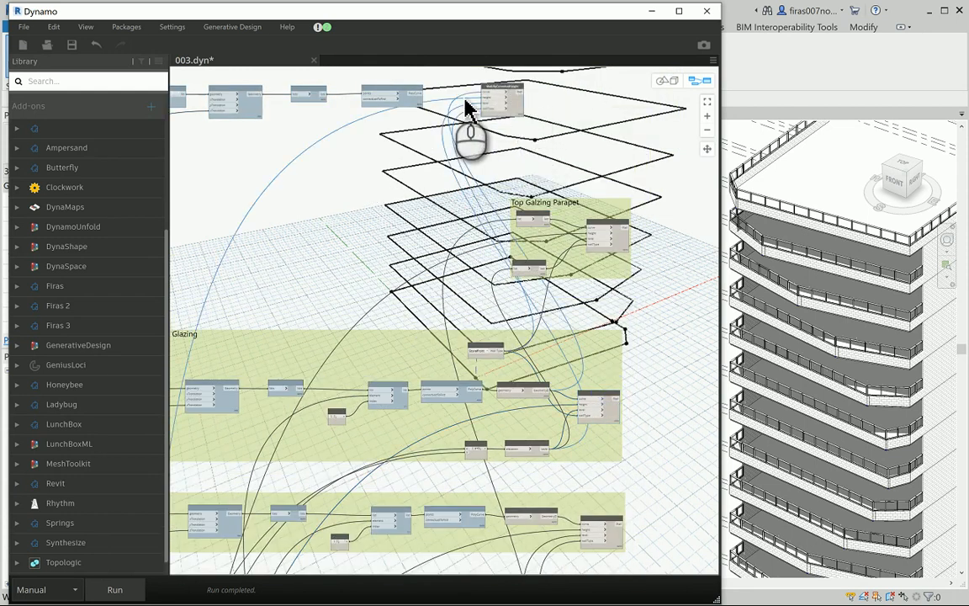
scroll(467, 101, up, 5)
drag(371, 103, 534, 94)
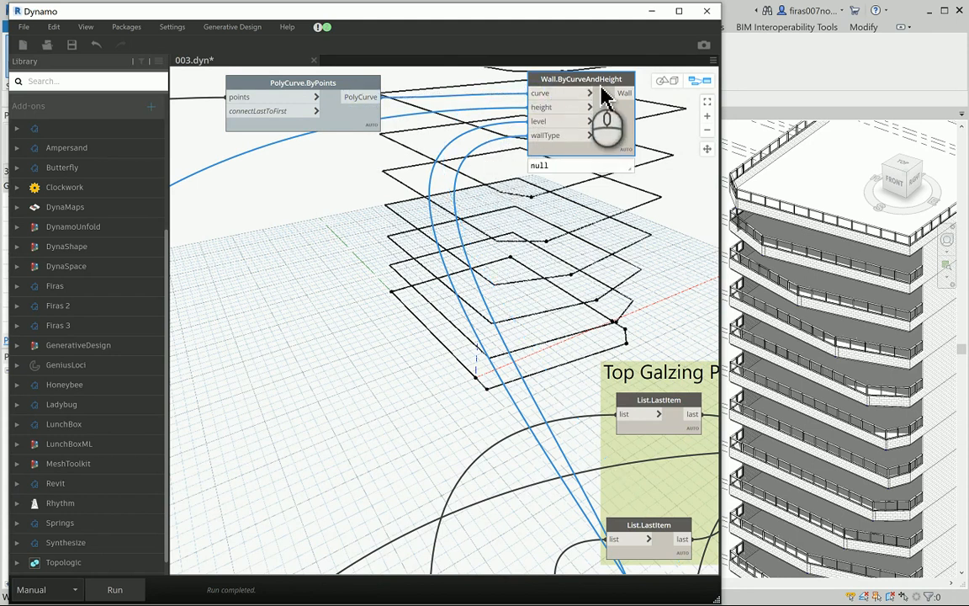
drag(609, 95, 652, 96)
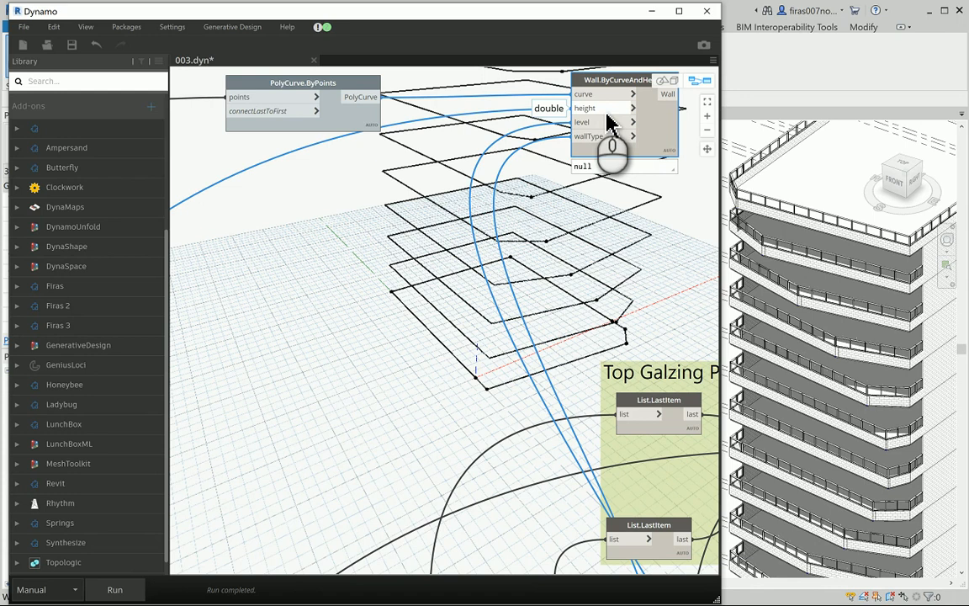
- Connect the Level Height slider to the height input of the copied Wall.ByCurveAndHeight node
scroll(604, 119, down, 5)
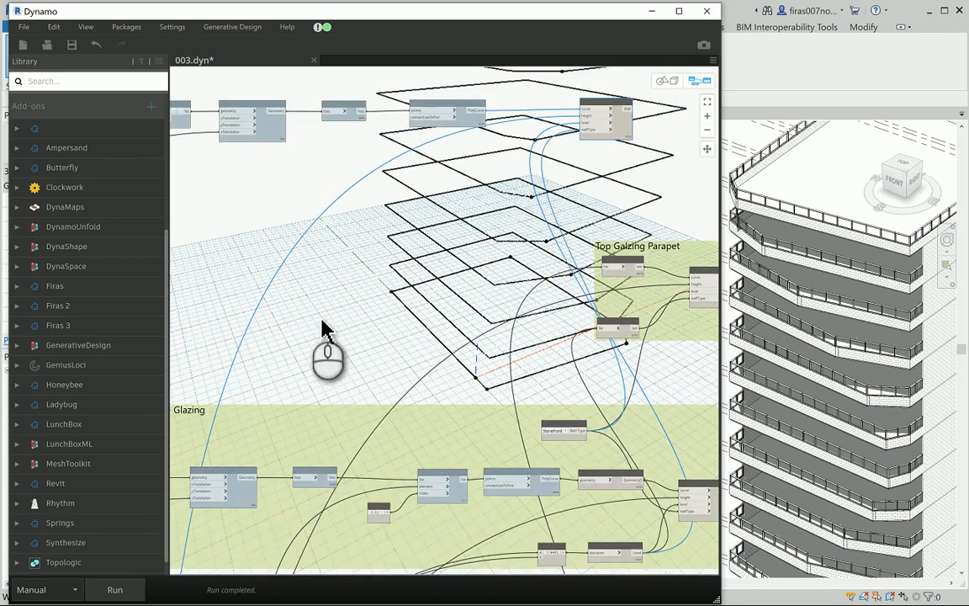
middle_drag(307, 310, 540, 133)
middle_drag(339, 310, 454, 130)
middle_drag(235, 369, 368, 179)
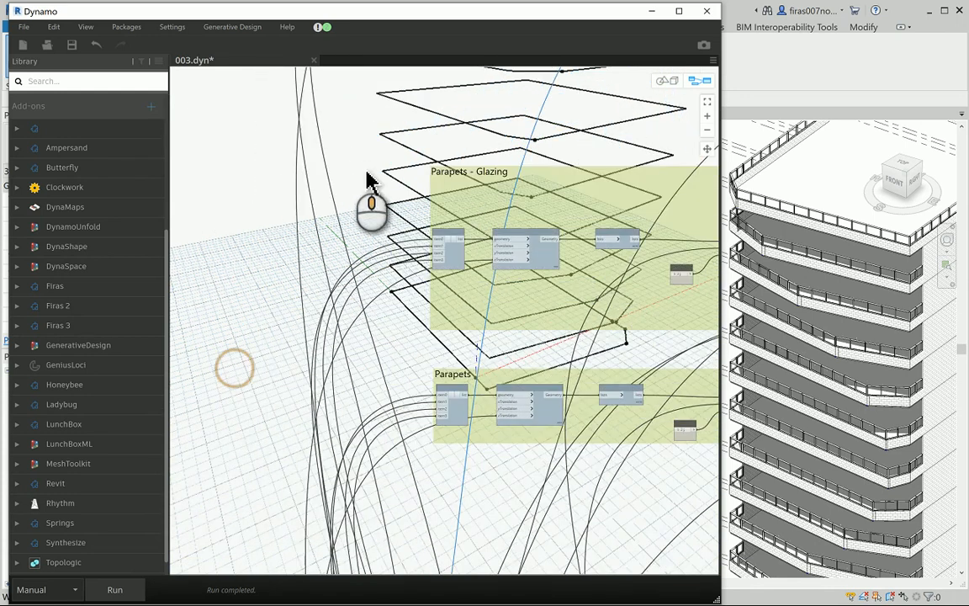
scroll(368, 190, down, 3)
middle_drag(327, 478, 477, 294)
scroll(380, 429, up, 4)
scroll(303, 439, up, 2)
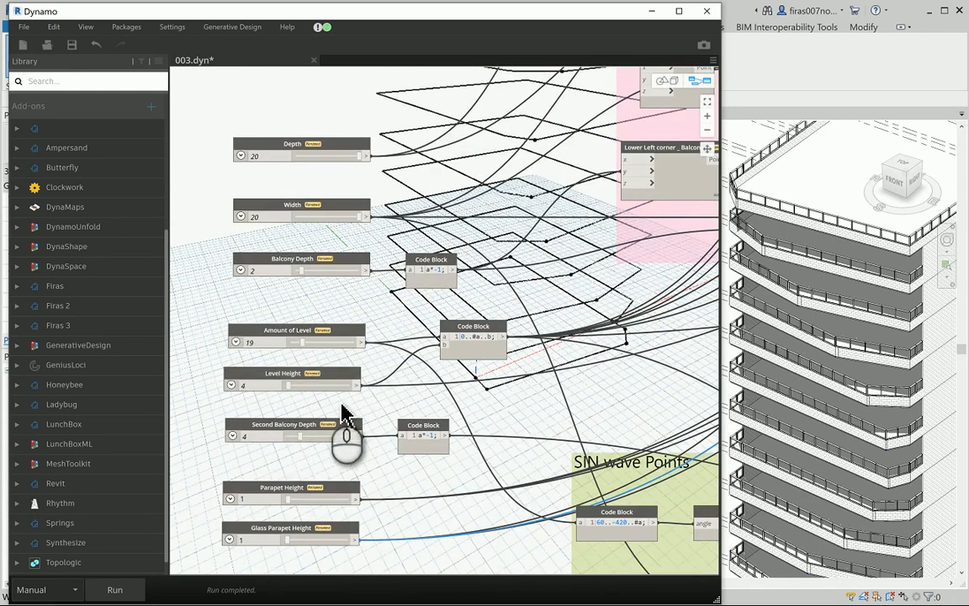
scroll(340, 432, down, 6)
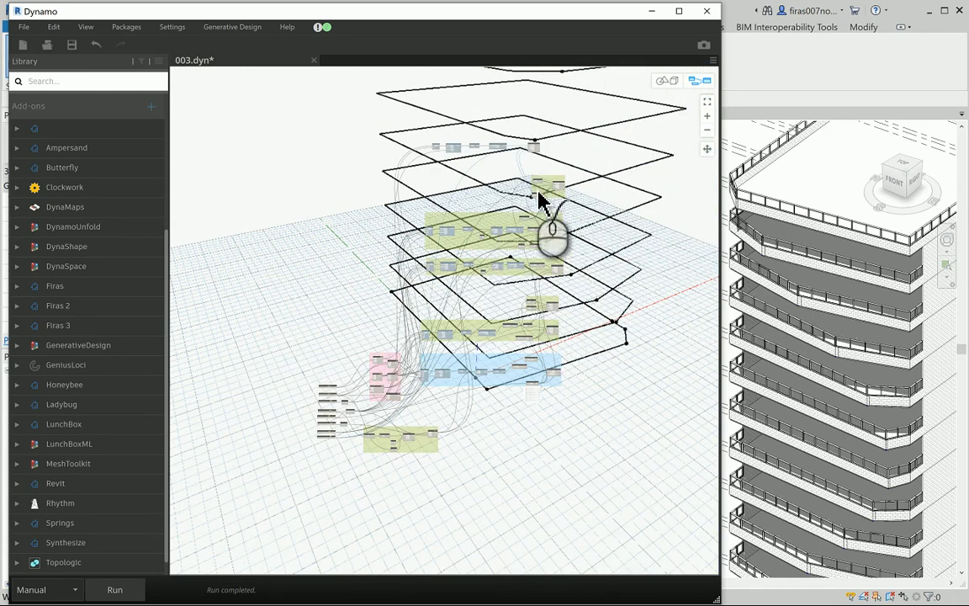
scroll(519, 141, up, 6)
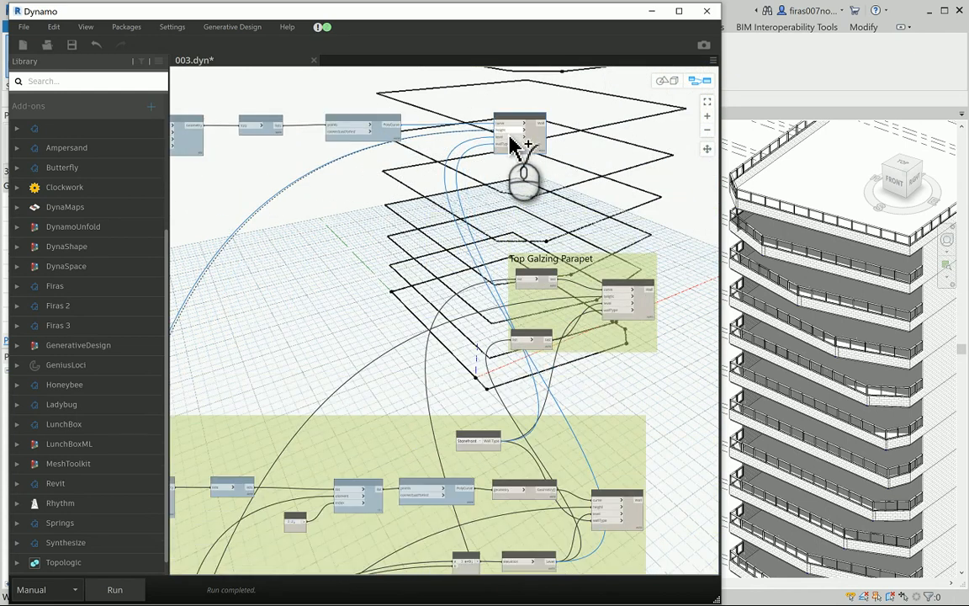
click(507, 133)
- Connect the floor group's Level.ByElevation output to the level input of the copied Wall.ByCurveAndHeight node
scroll(489, 142, up, 3)
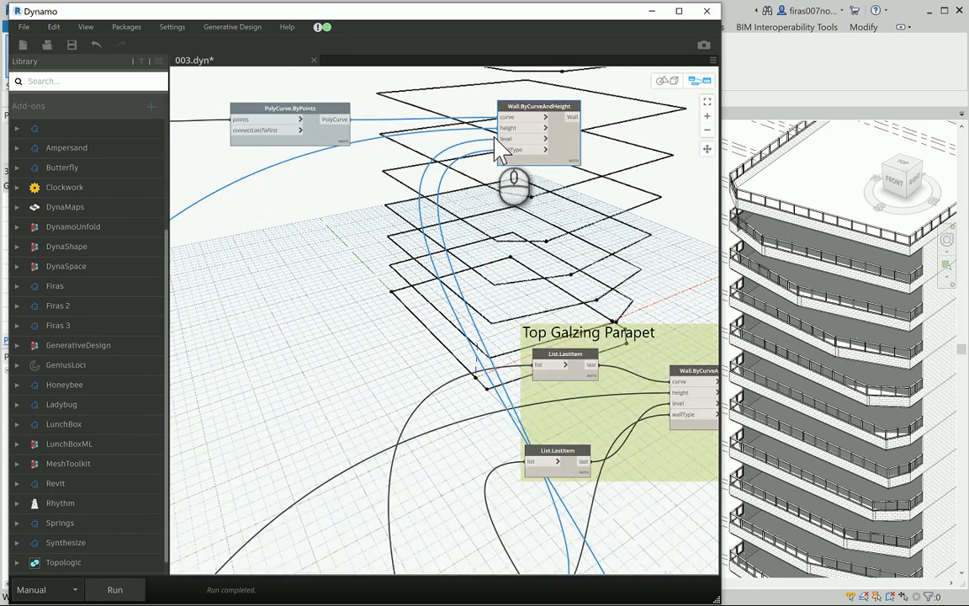
scroll(502, 341, down, 5)
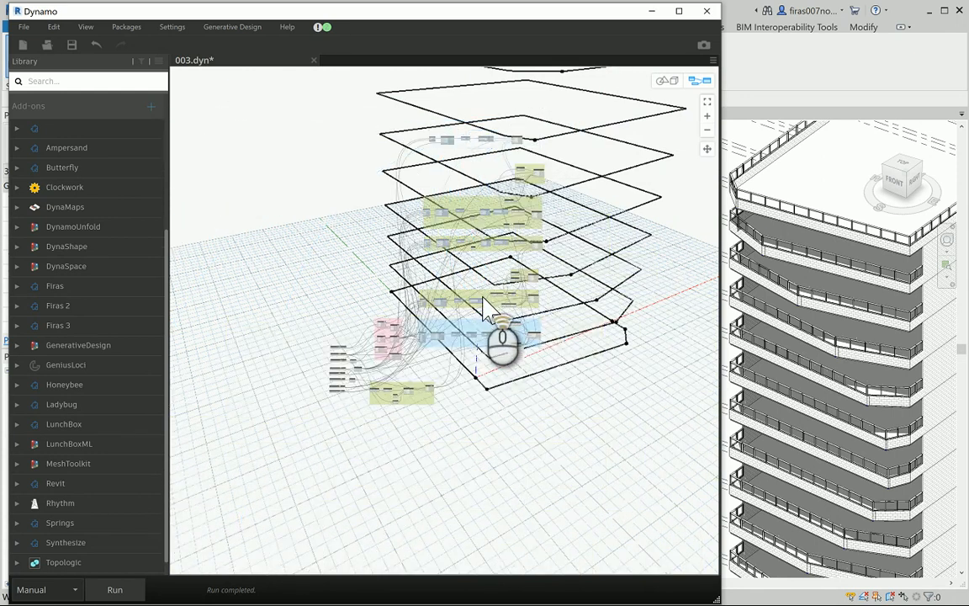
scroll(541, 345, up, 8)
scroll(597, 422, up, 4)
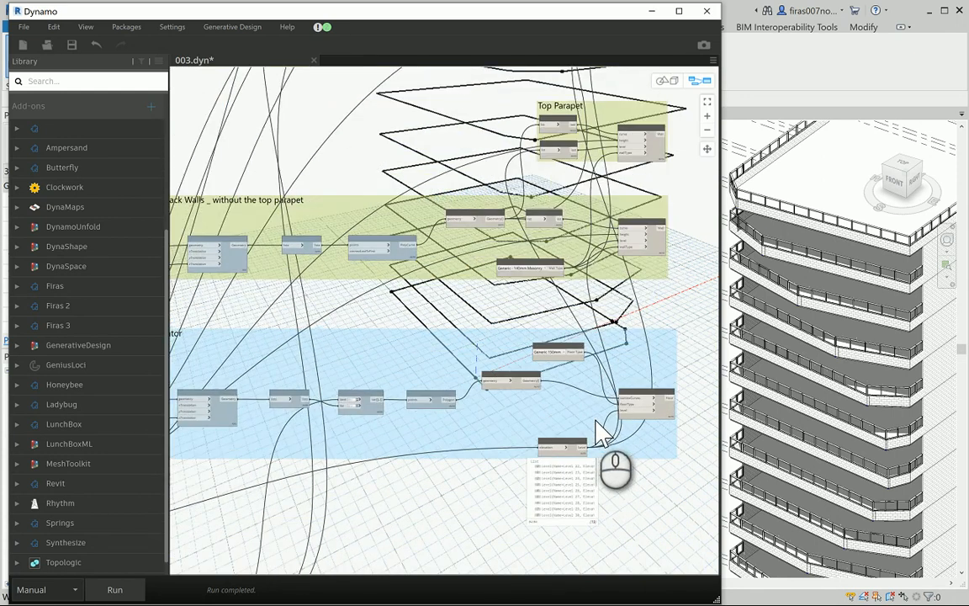
scroll(595, 461, up, 2)
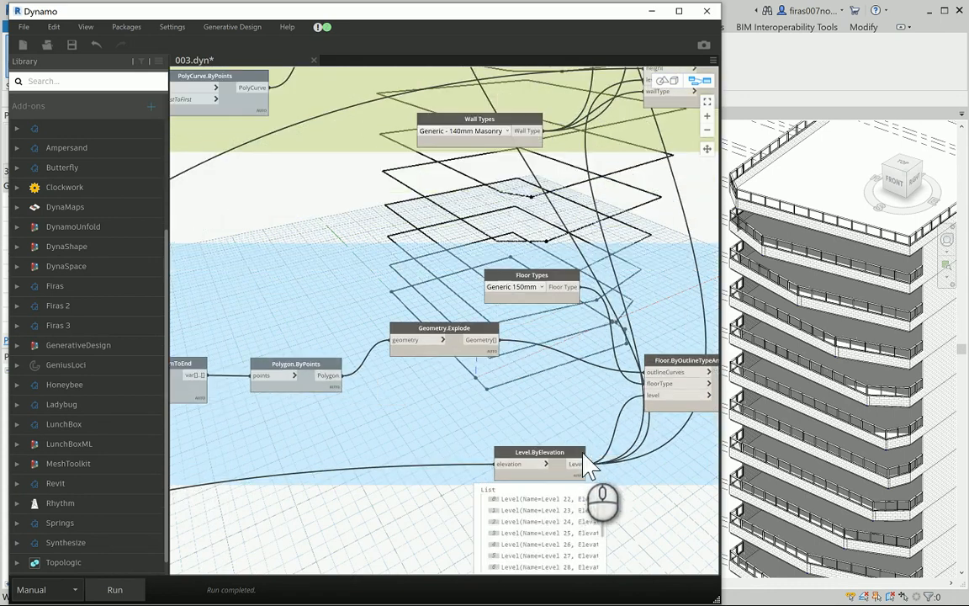
scroll(572, 370, down, 1)
scroll(541, 170, down, 5)
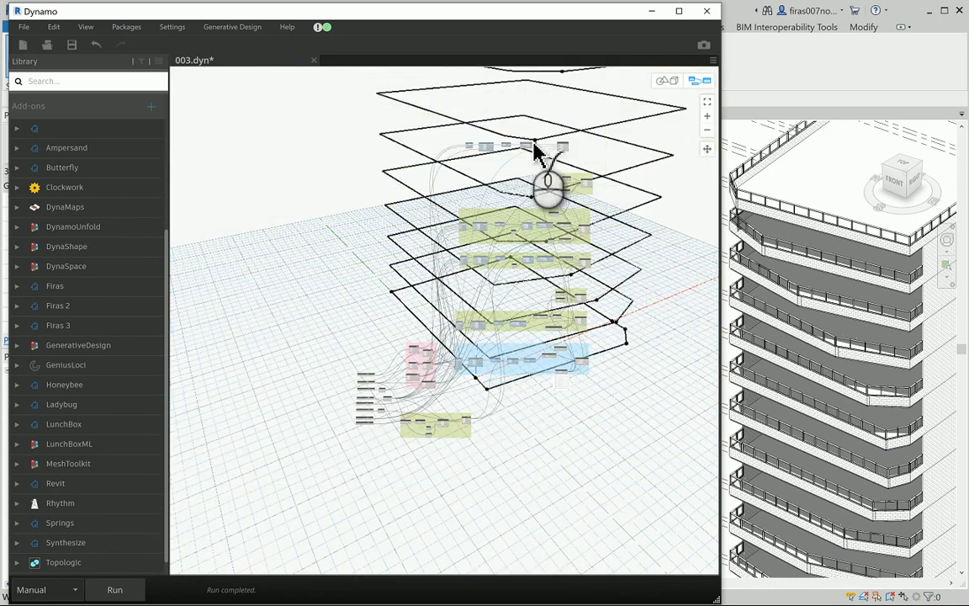
scroll(577, 164, up, 4)
scroll(581, 177, up, 3)
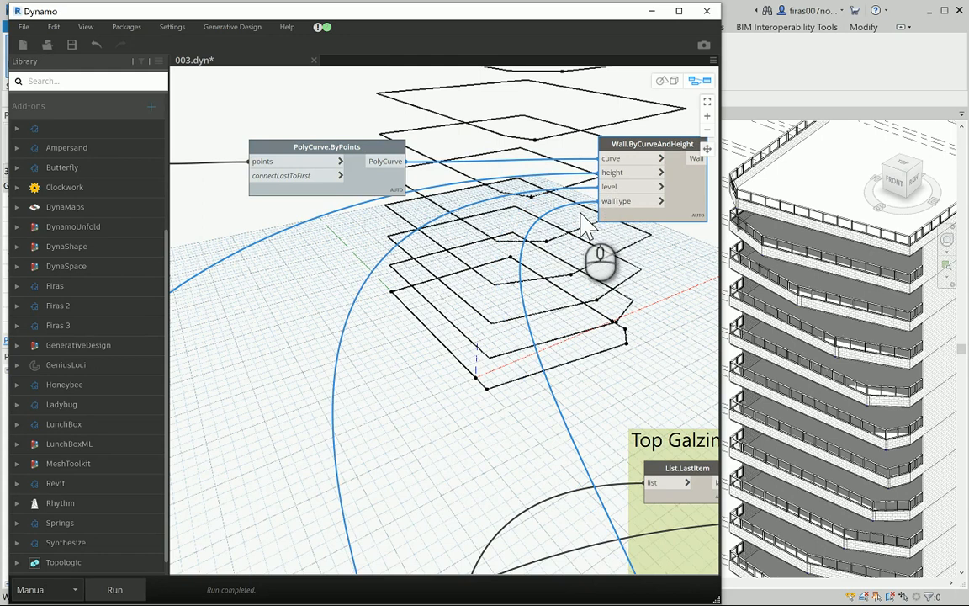
- Run the graph to generate the Storefront walls from the new chain and inspect them in the Revit 3D view
scroll(541, 225, down, 5)
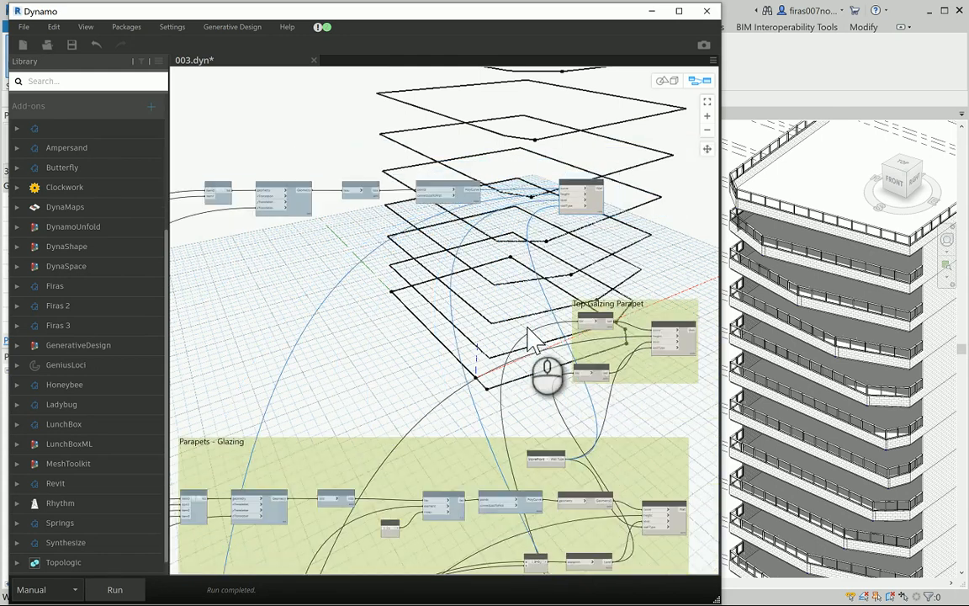
scroll(605, 421, up, 2)
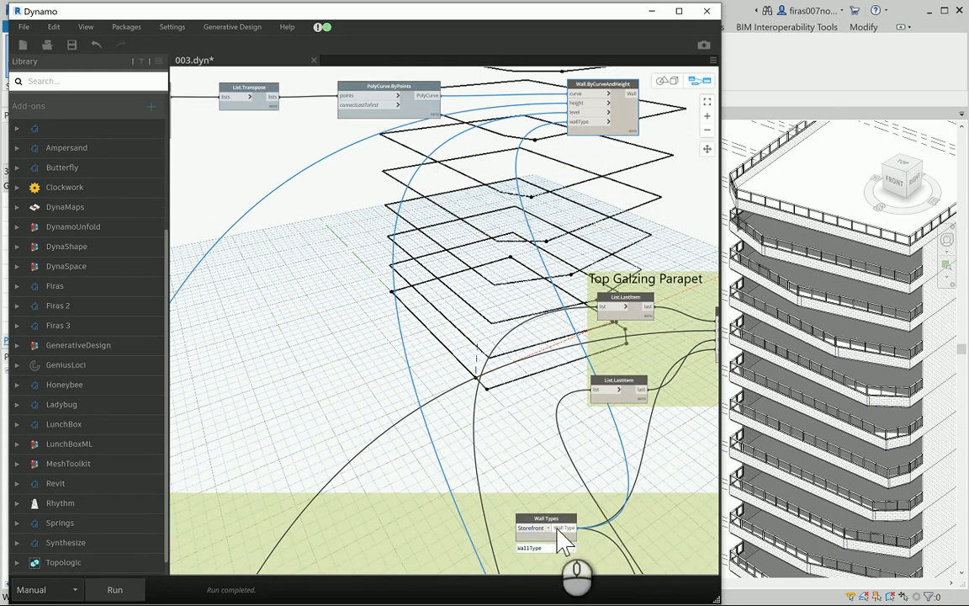
drag(560, 532, 573, 122)
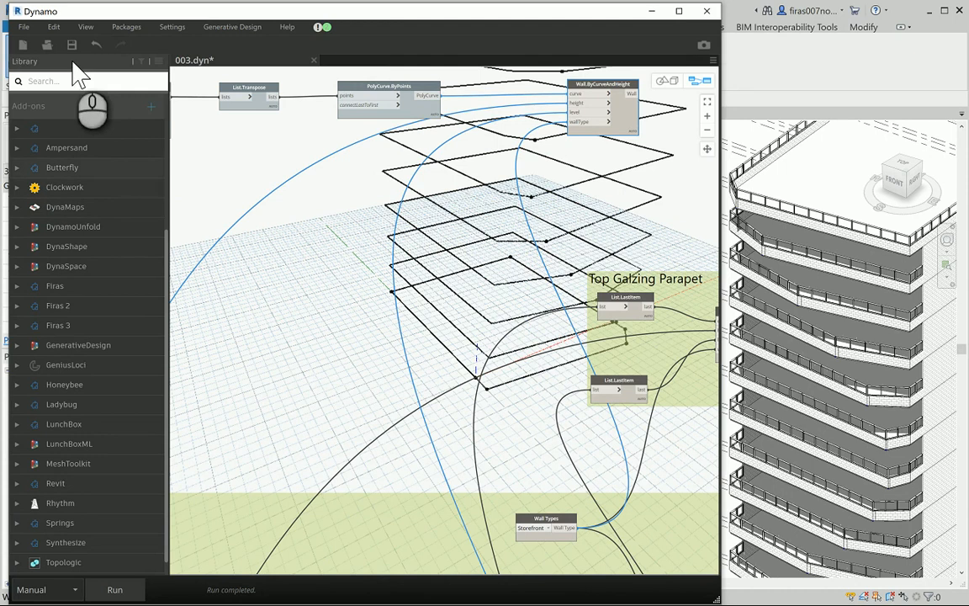
click(116, 591)
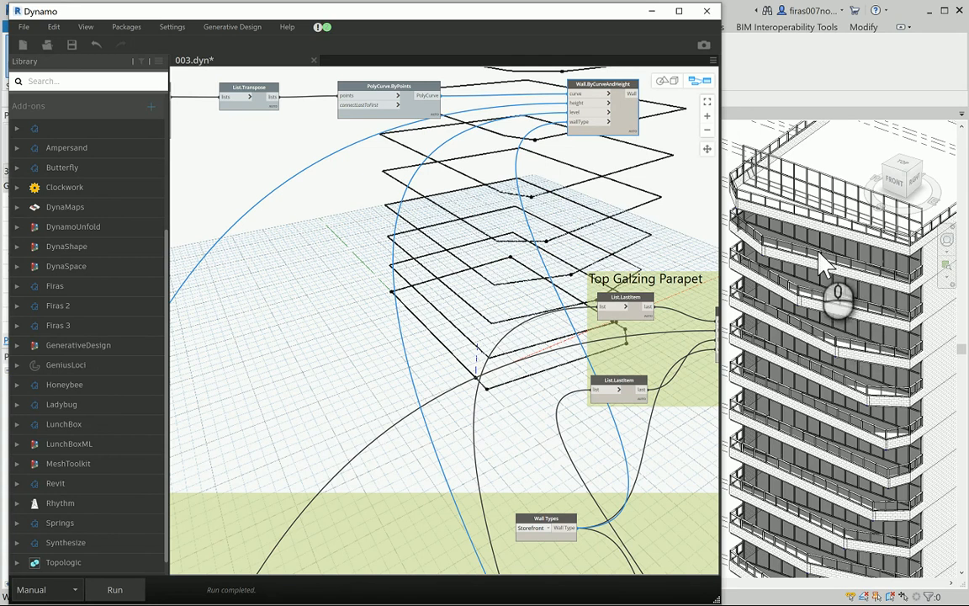
mouse_move(835, 242)
shift+middle_down()
mouse_move(833, 200)
mouse_move(806, 250)
mouse_move(806, 196)
mouse_move(789, 159)
mouse_move(807, 298)
mouse_move(827, 126)
mouse_move(840, 363)
shift+middle_up()
click(850, 411)
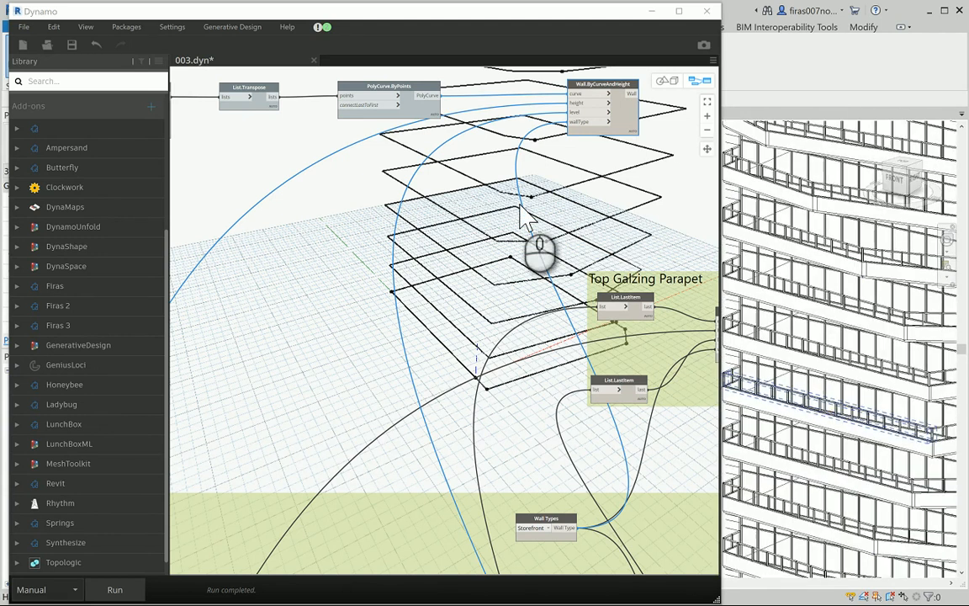
scroll(503, 176, down, 2)
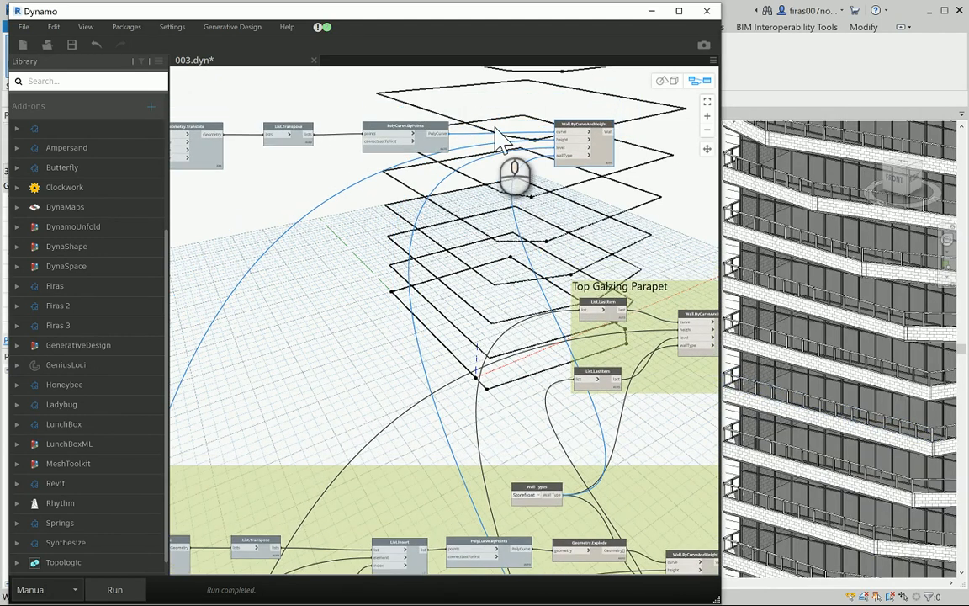
scroll(498, 141, up, 3)
scroll(496, 143, up, 1)
right_click(475, 223)
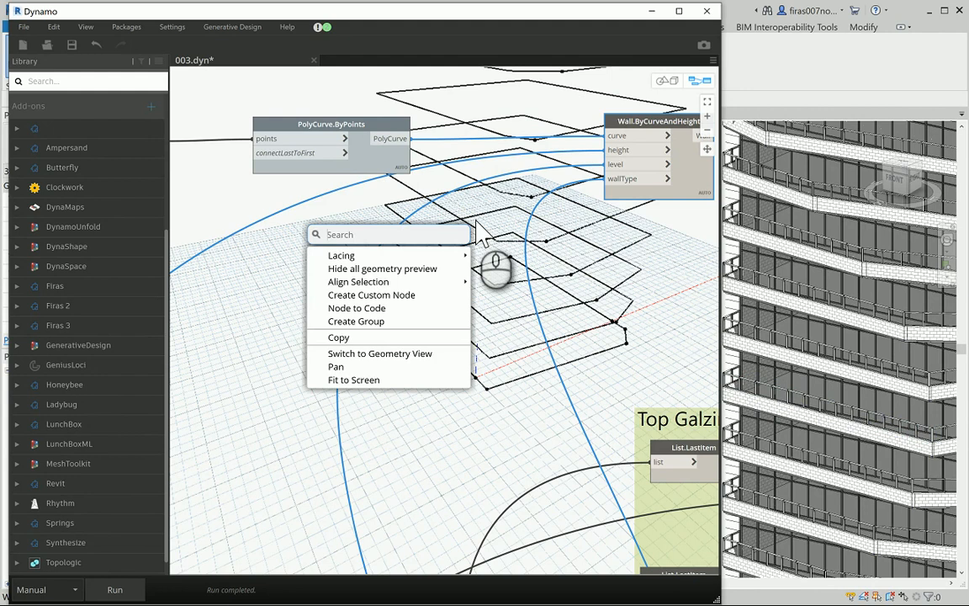
text(last)
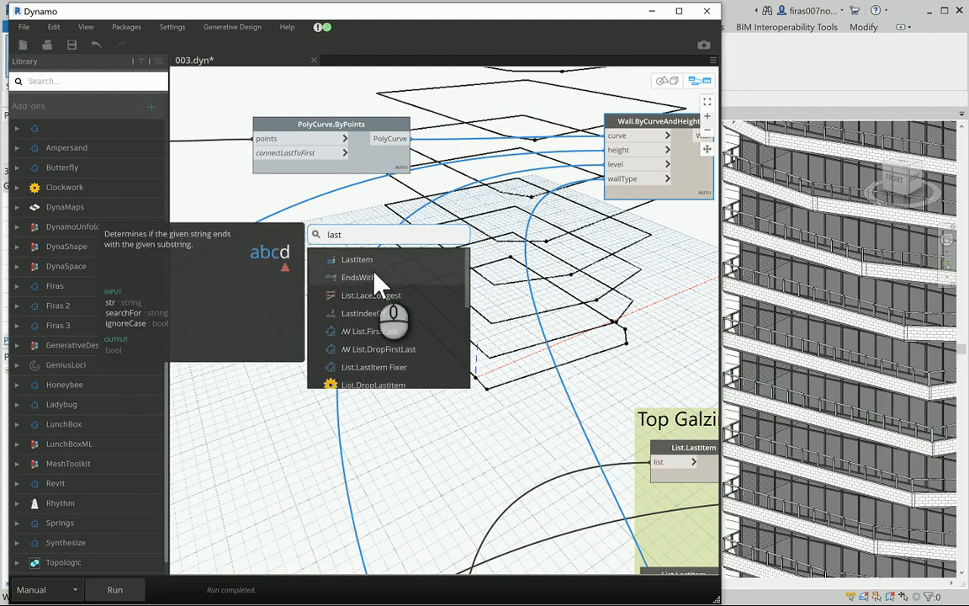
click(372, 263)
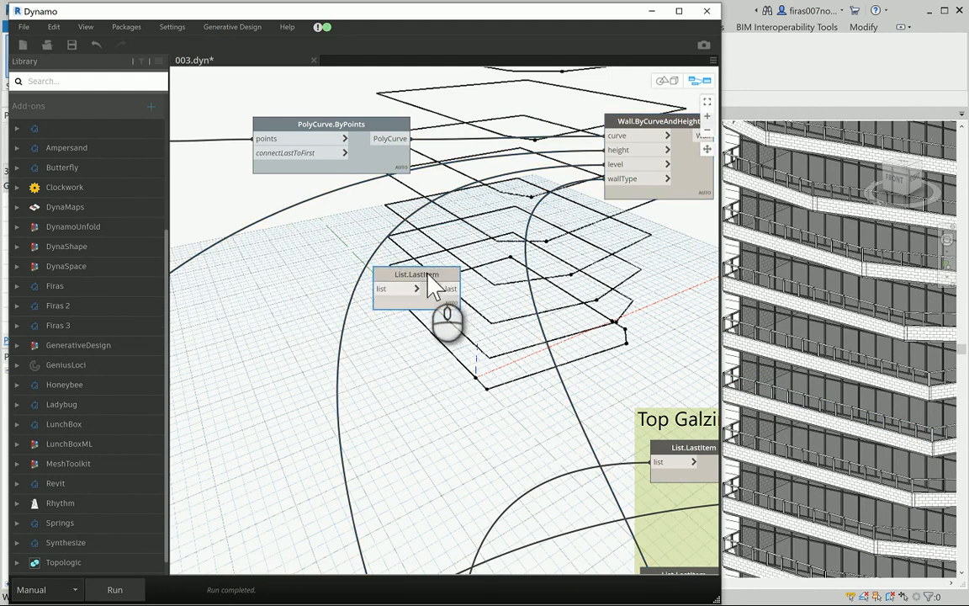
drag(426, 282, 461, 283)
right_click(460, 281)
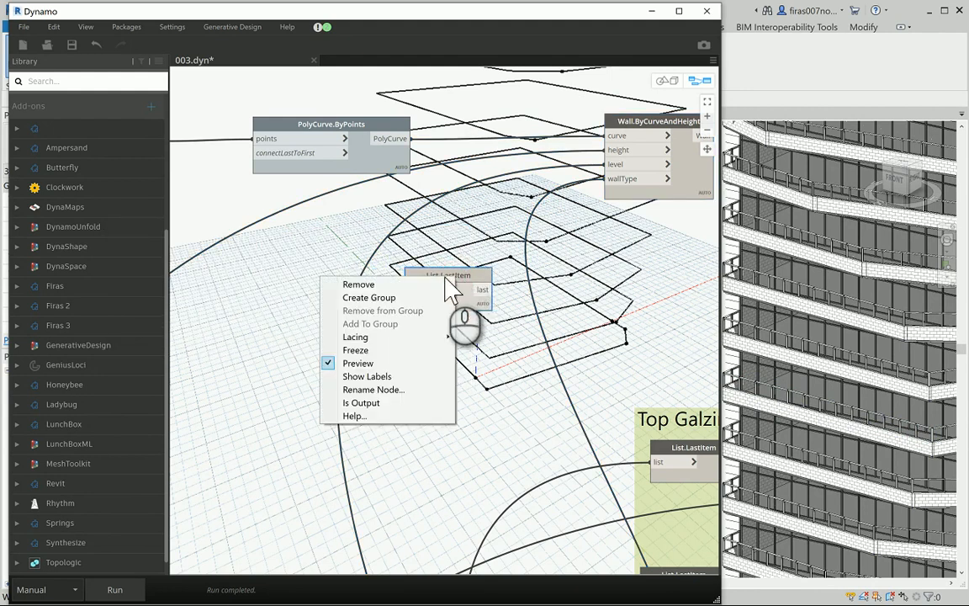
click(446, 286)
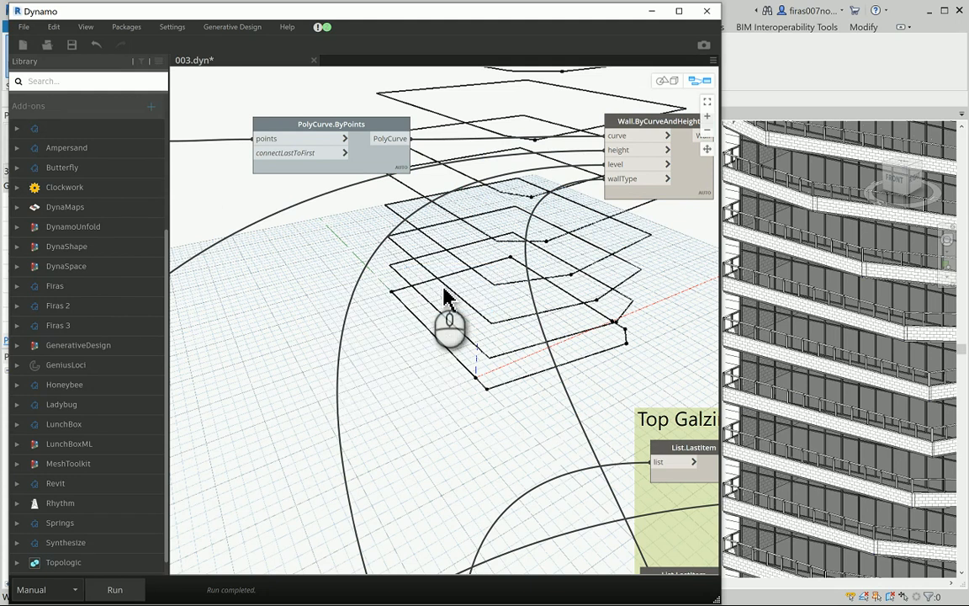
- Try placing a List.DropItems node between PolyCurve.ByPoints and Wall.ByCurveAndHeight, and delete the stray Code Block
double_click(465, 288)
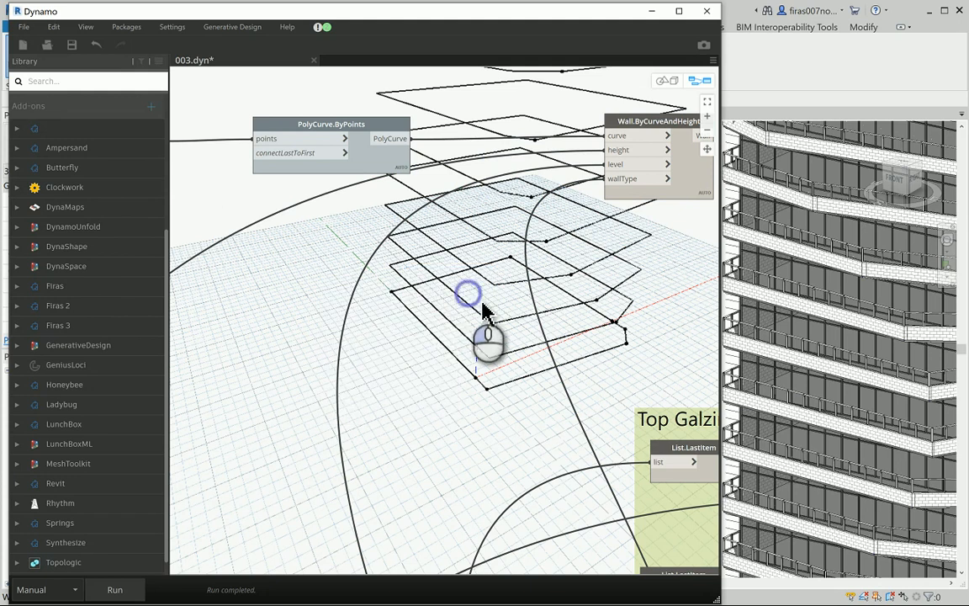
right_click(403, 312)
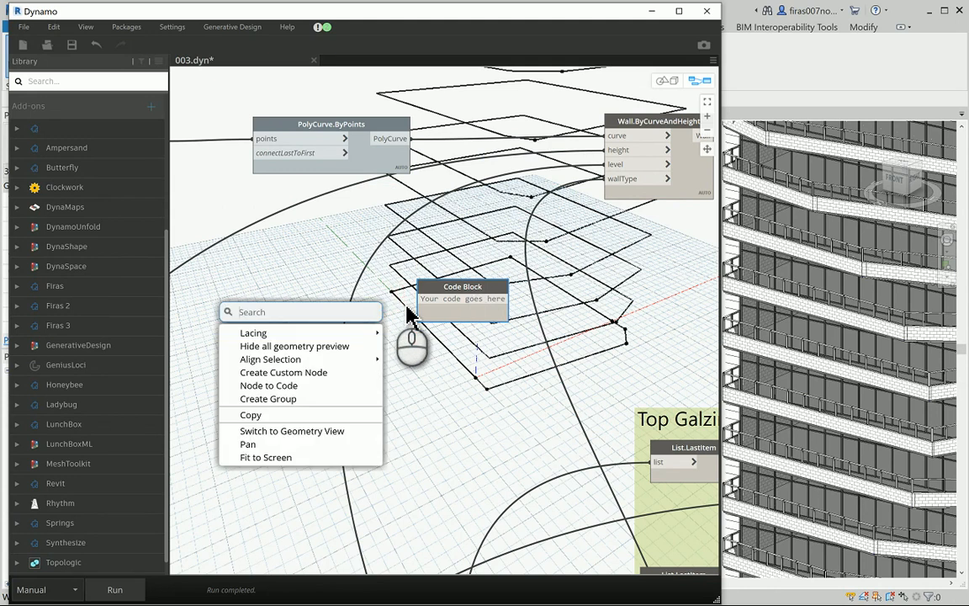
text(list)
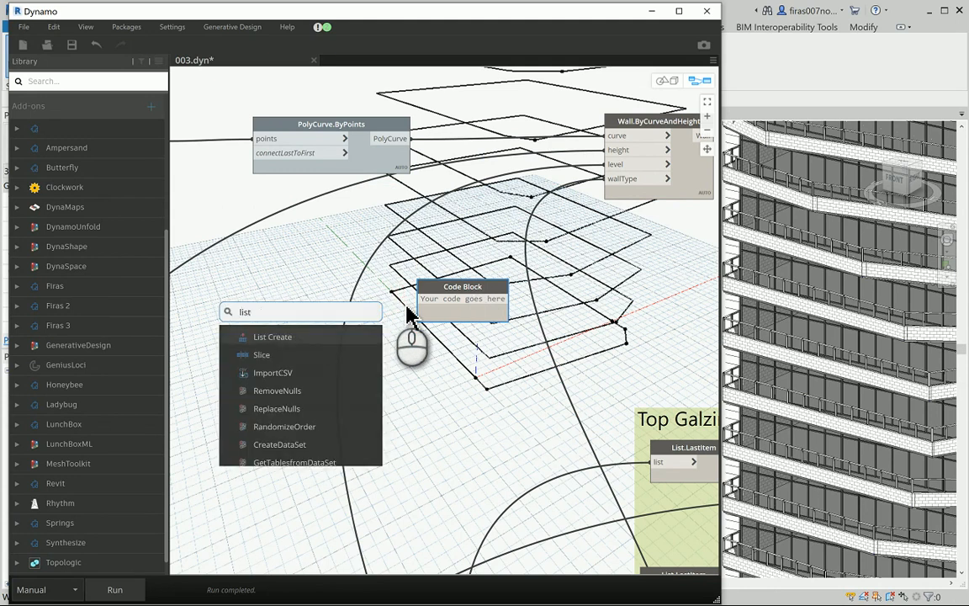
text(.drop)
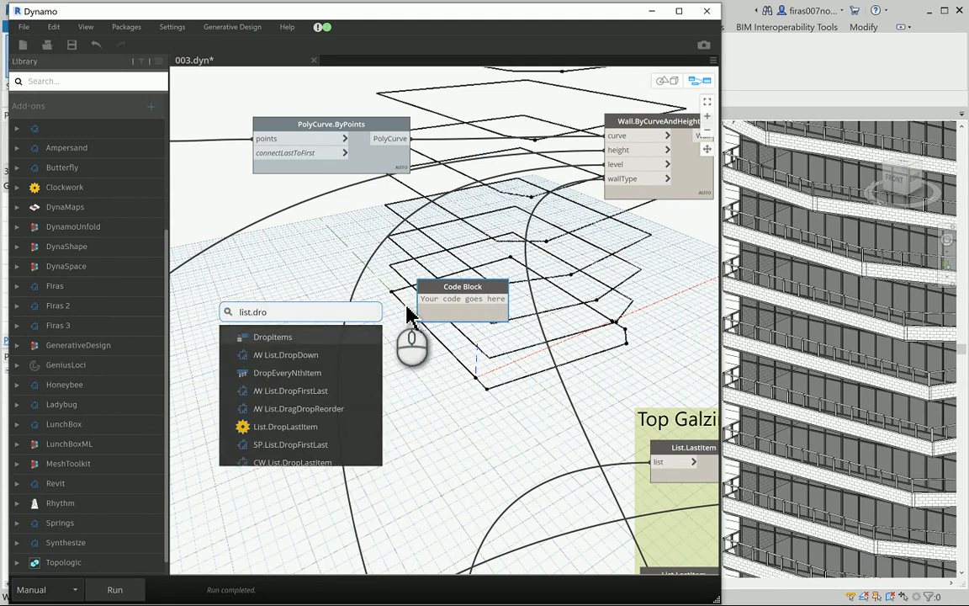
click(292, 337)
drag(318, 350, 468, 201)
key(Delete)
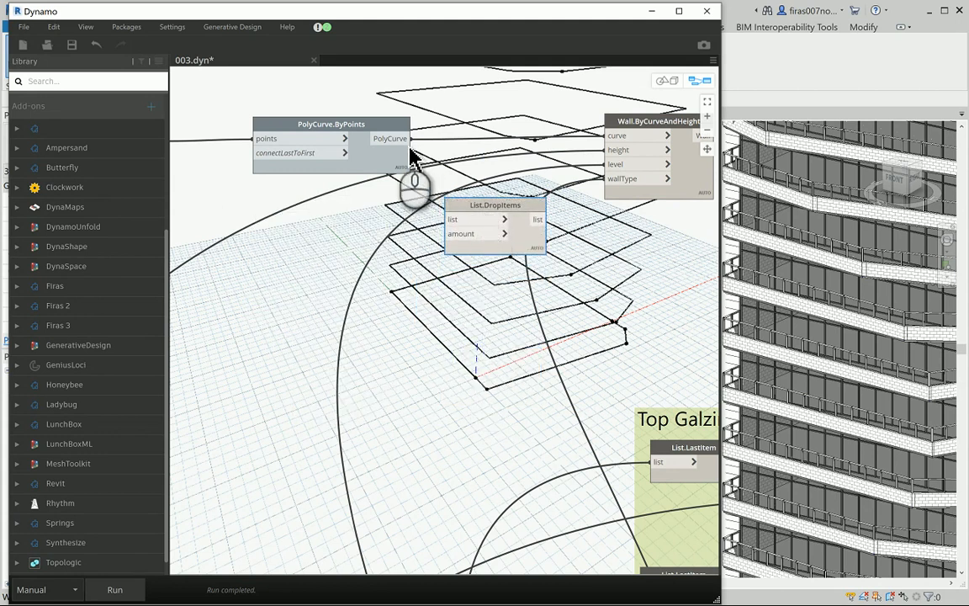
- Try routing the PolyCurve output through List.DropItems into the wall node's curve input, then run the graph and check the Revit model
drag(402, 139, 451, 219)
drag(544, 221, 608, 136)
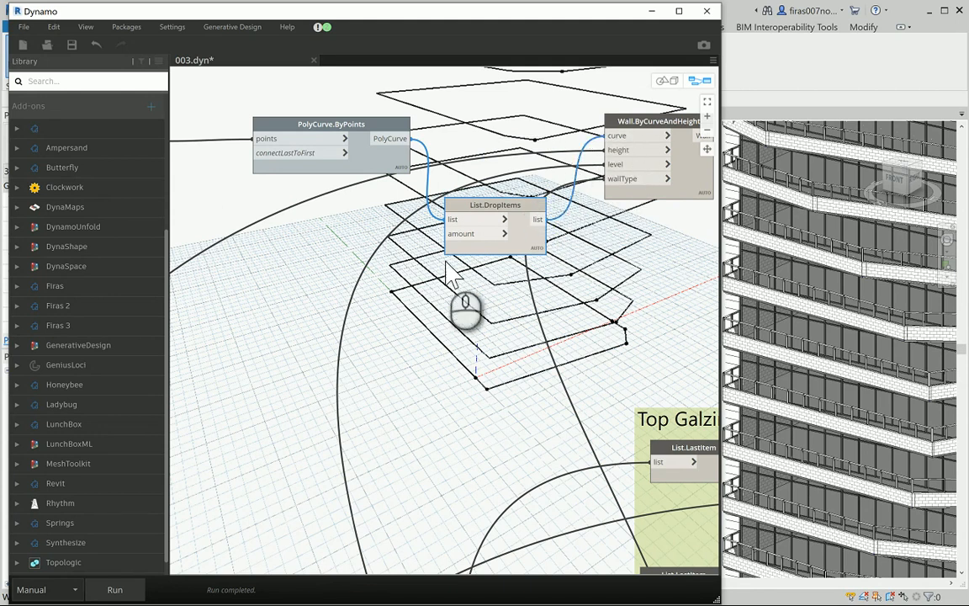
click(105, 588)
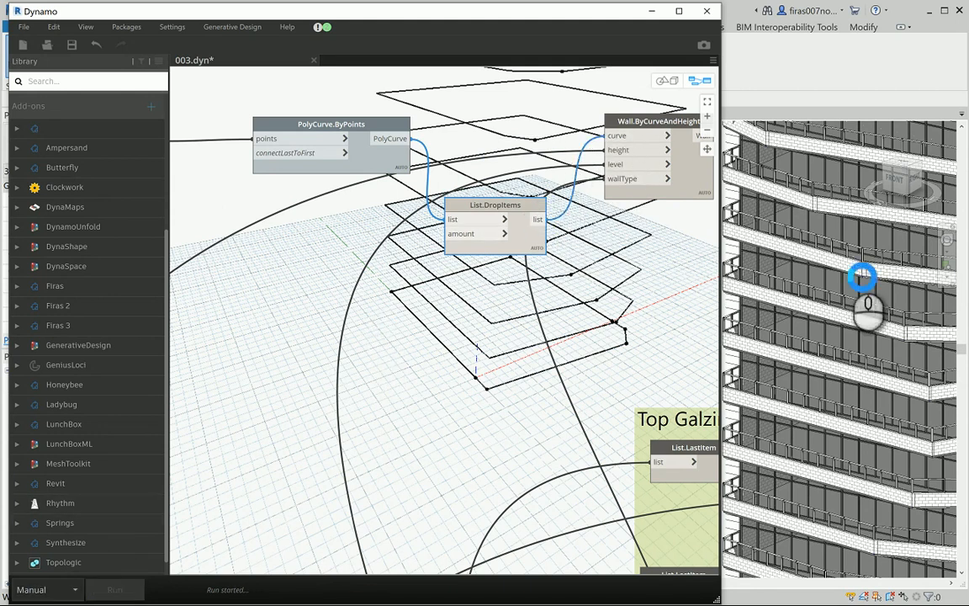
scroll(850, 269, down, 2)
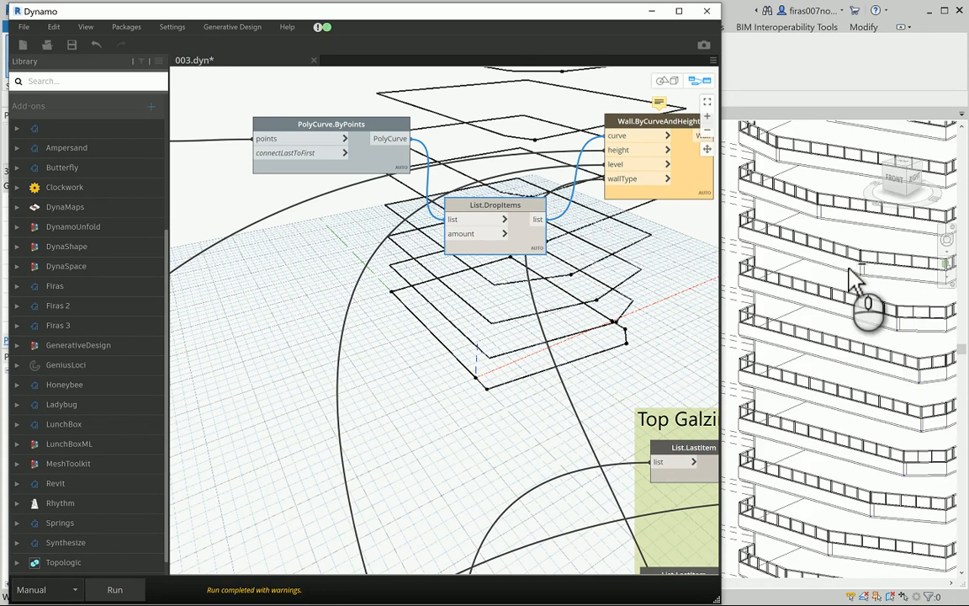
mouse_move(839, 260)
middle_down()
mouse_move(855, 291)
mouse_move(842, 306)
middle_up()
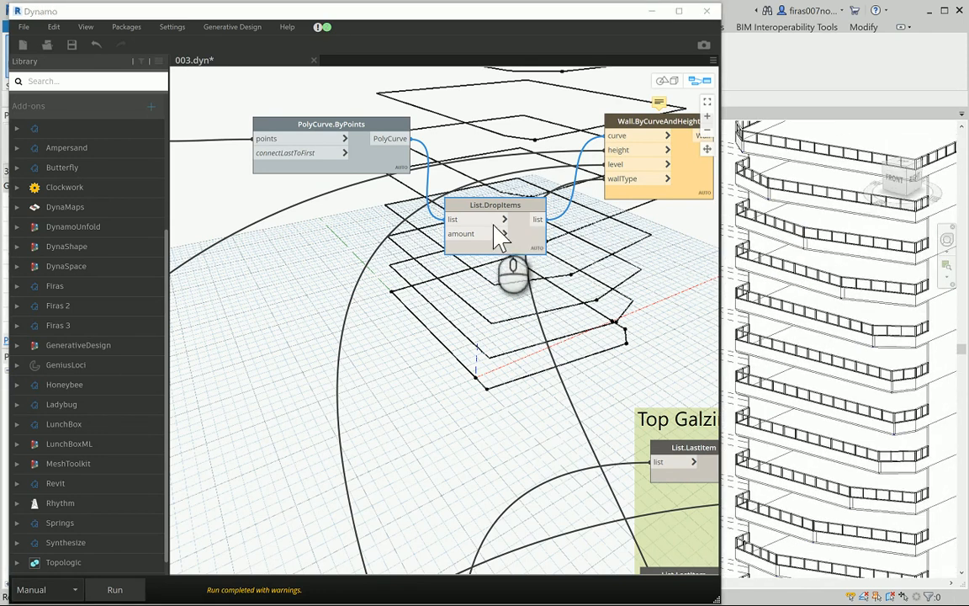
- Move List.DropItems above the chain and pin the PolyCurve.ByPoints output preview to compare the two nodes' lists
click(486, 206)
drag(500, 220, 507, 103)
scroll(505, 101, up, 2)
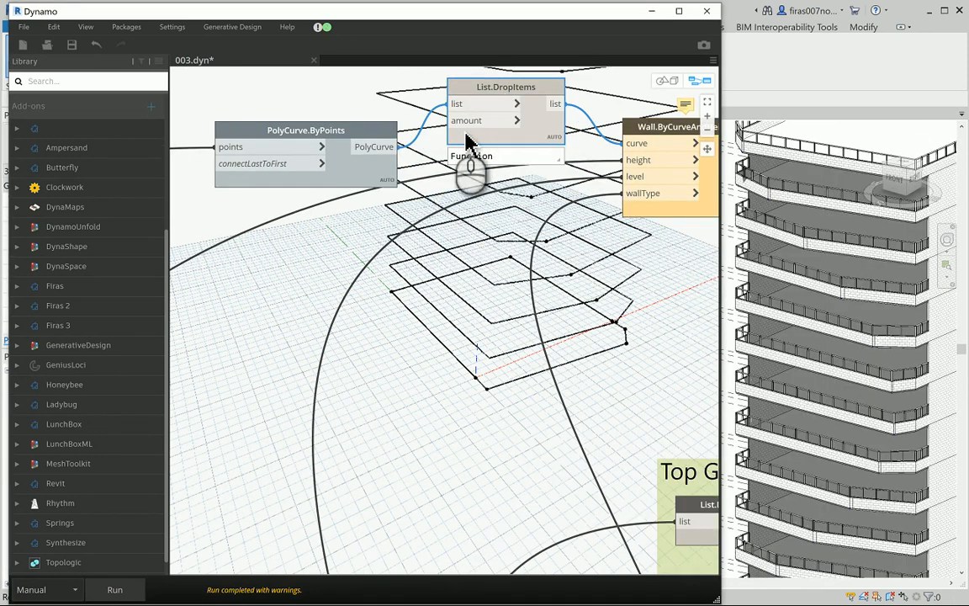
click(397, 217)
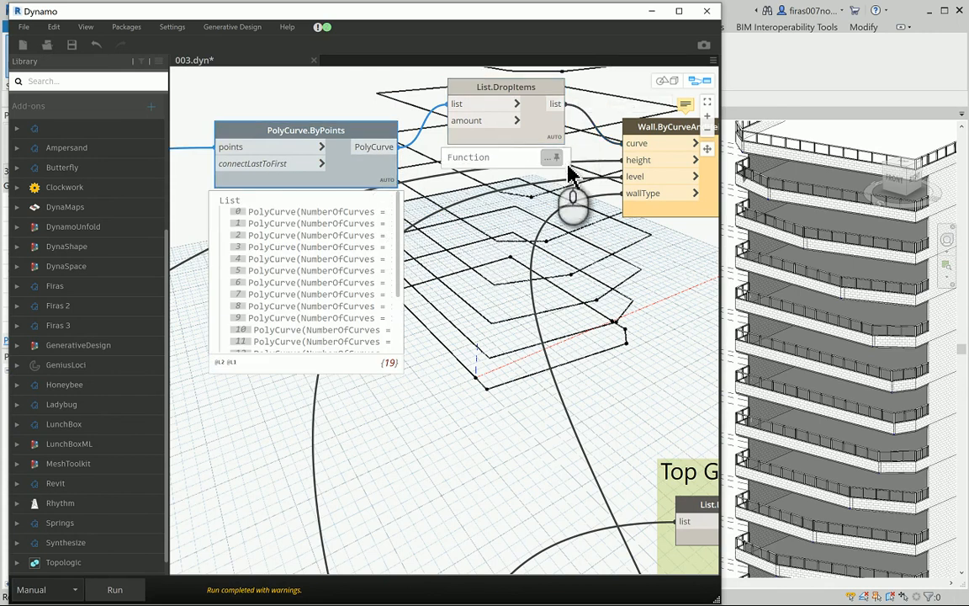
click(549, 127)
middle_drag(512, 259, 499, 295)
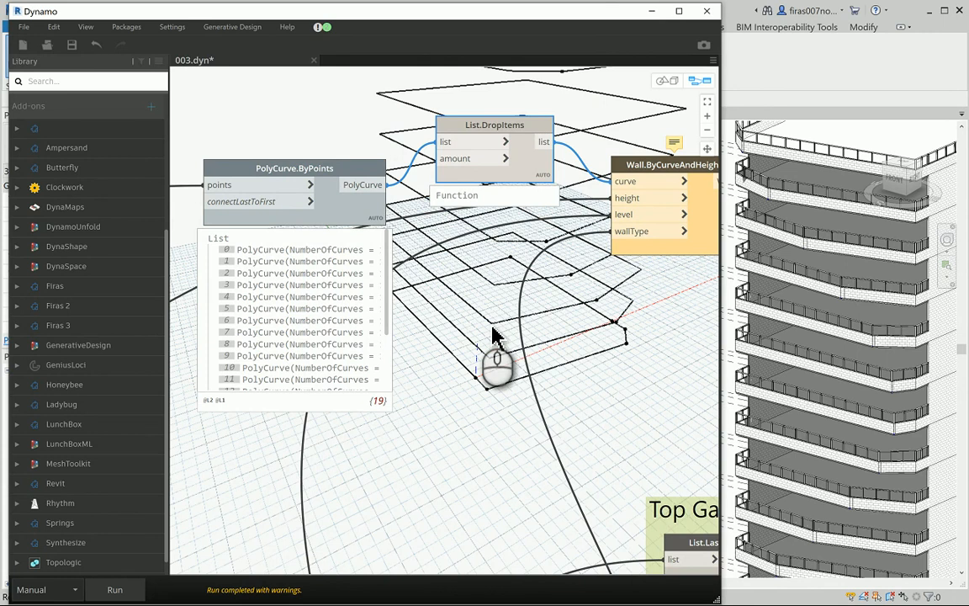
- Add Clockwork's List.DropLastItem node and place it between PolyCurve.ByPoints and Wall.ByCurveAndHeight
right_click(502, 367)
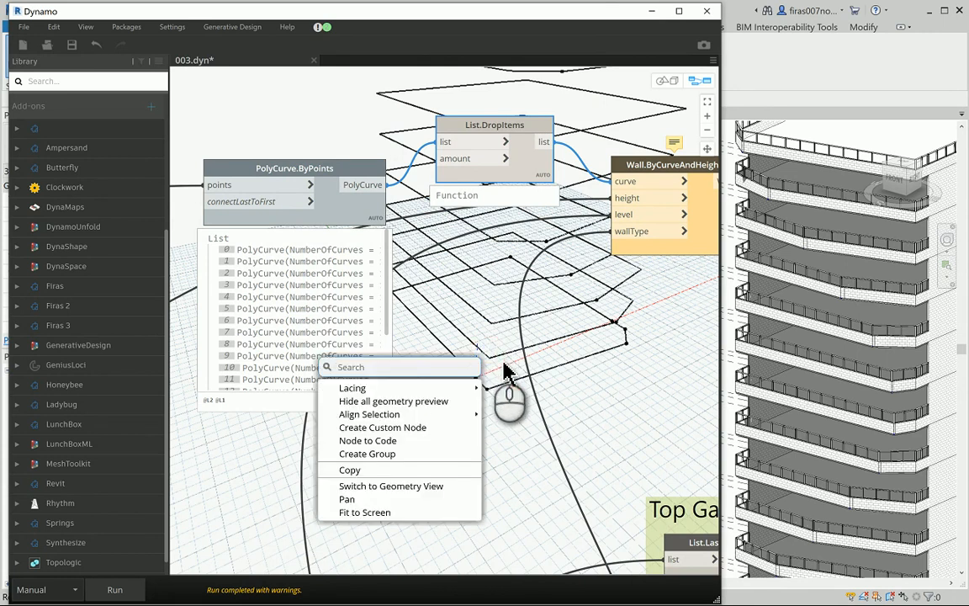
text(list.d)
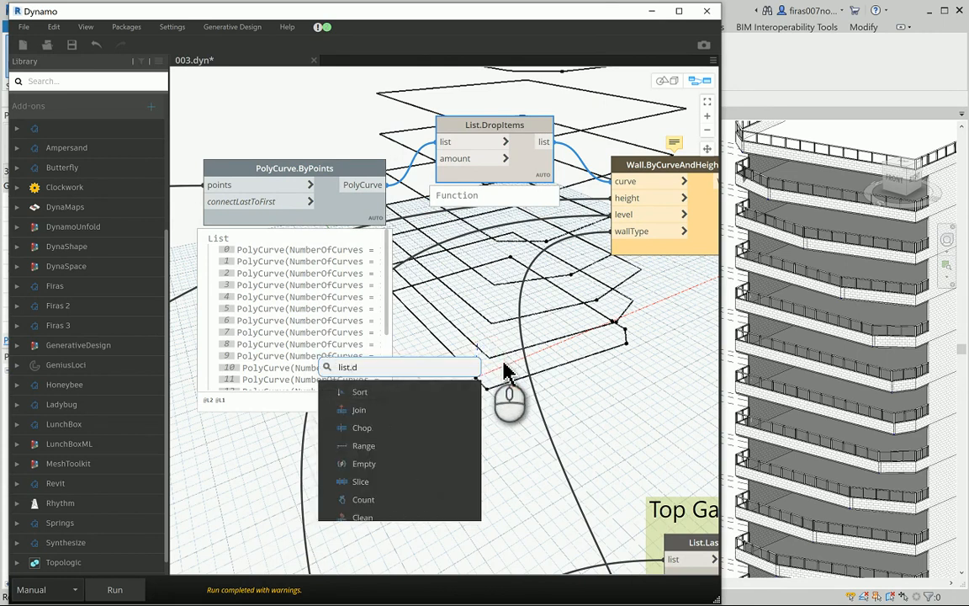
text(roplast)
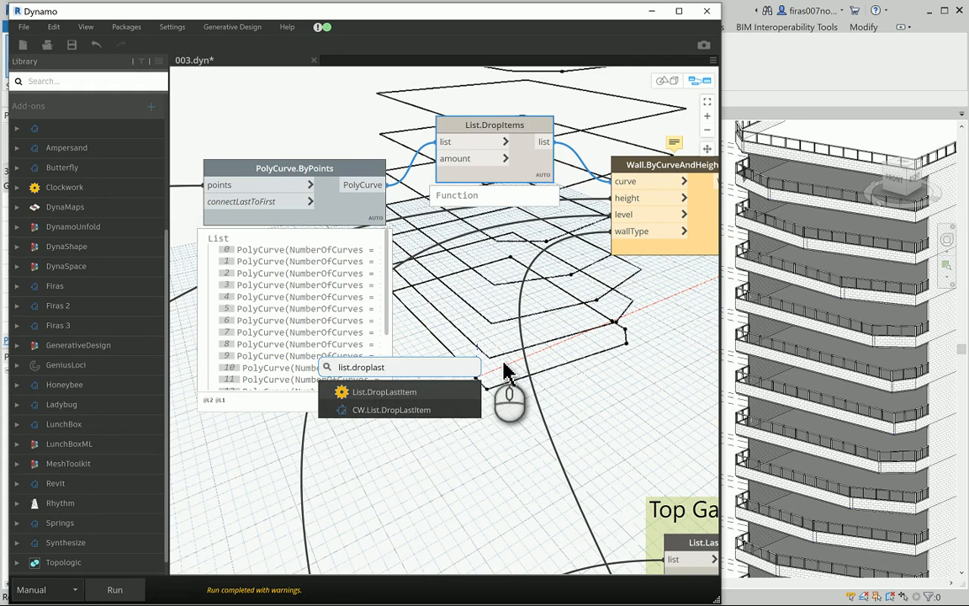
click(381, 395)
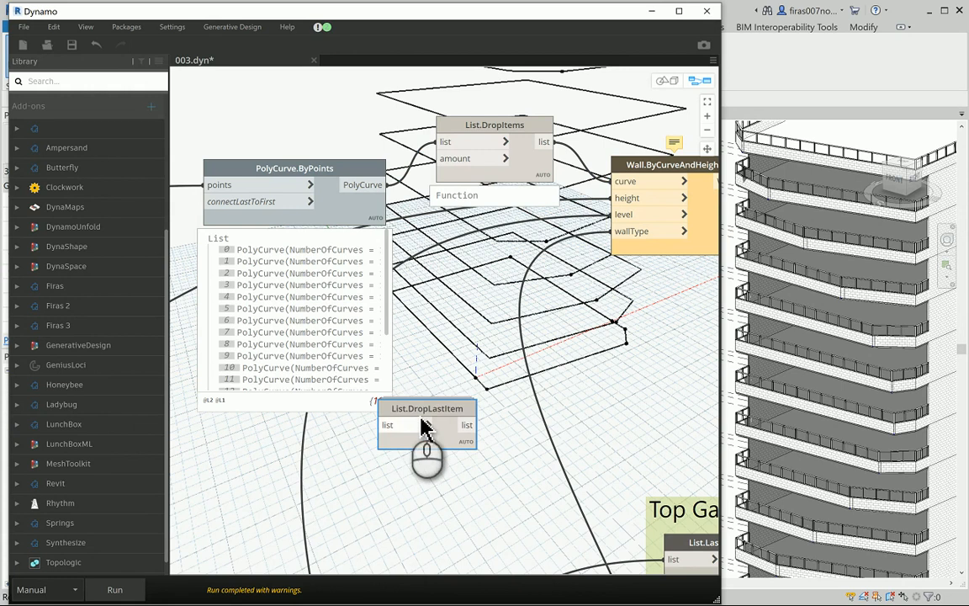
drag(426, 426, 500, 281)
- Connect the PolyCurve output through List.DropLastItem to the wall node's curve input and run the graph
click(383, 184)
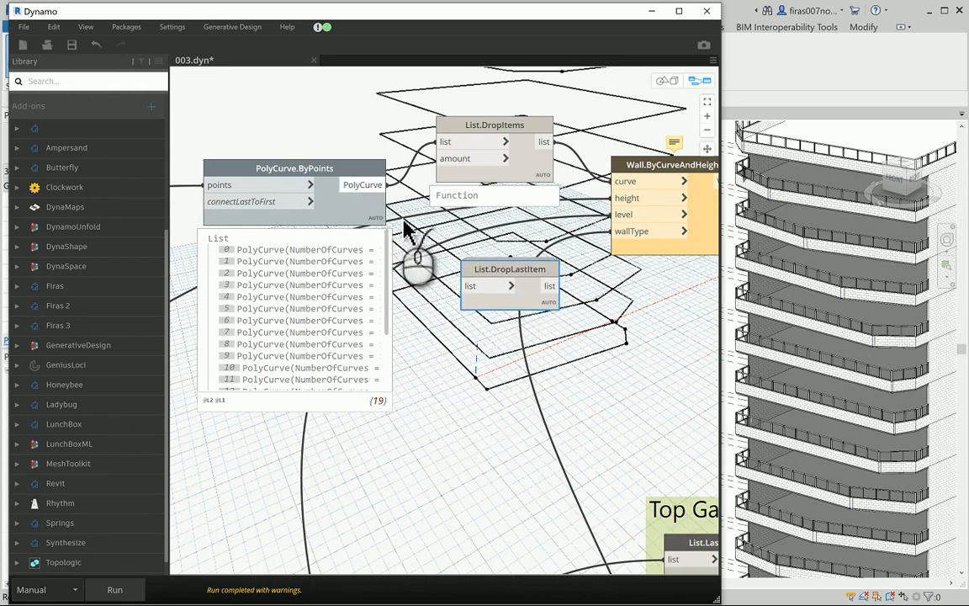
click(470, 286)
click(549, 286)
click(615, 181)
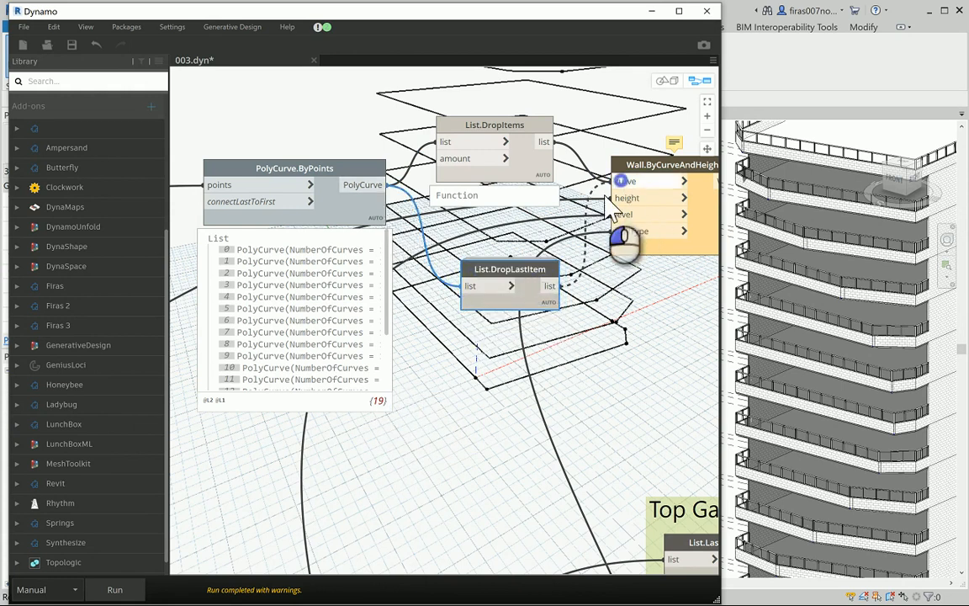
click(118, 589)
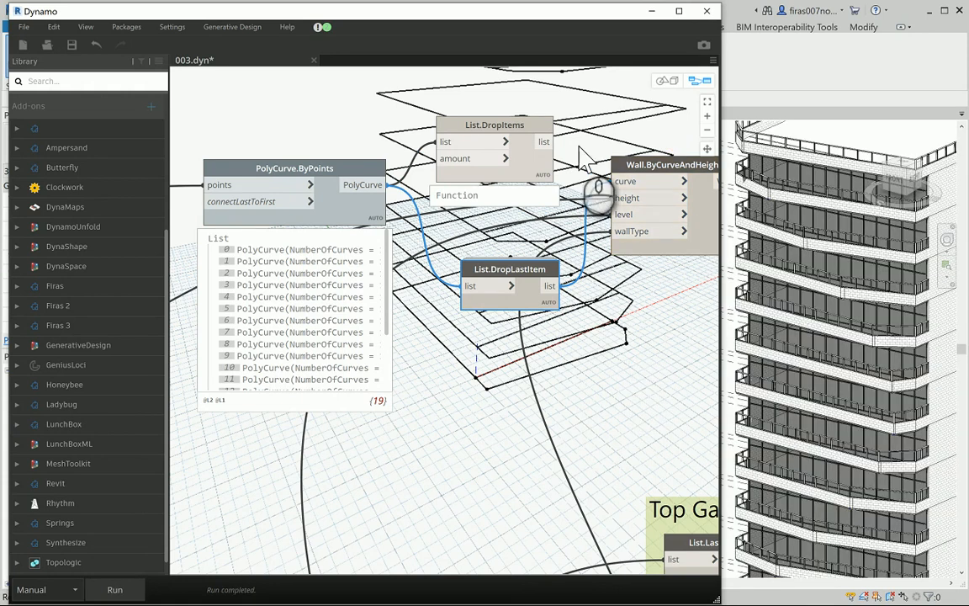
- Delete the unused List.DropItems node and move List.DropLastItem up in line with the chain
click(523, 143)
key(Delete)
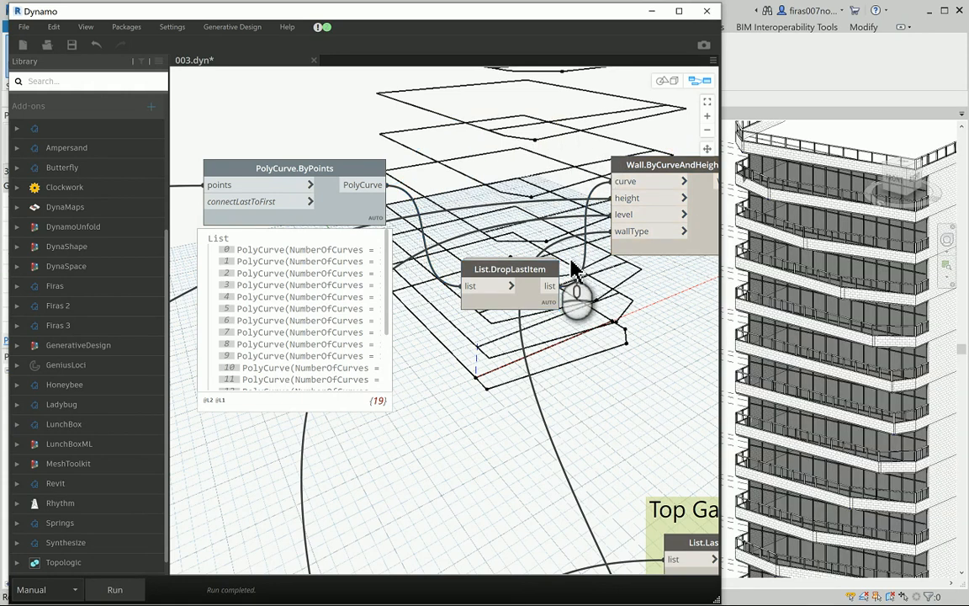
drag(519, 271, 518, 164)
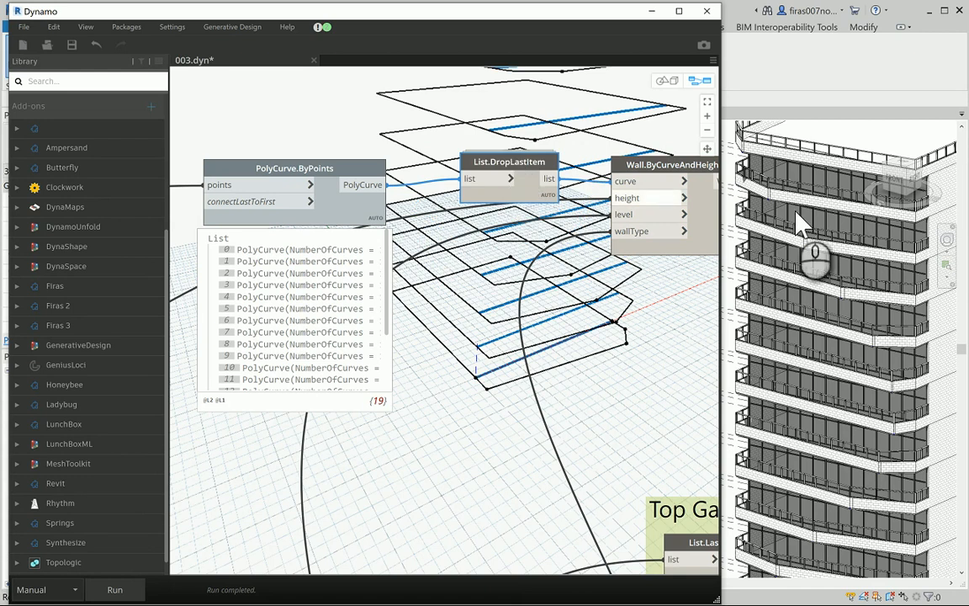
- Minimize Dynamo and examine the whole tower and its level markers in the Revit 3D view
scroll(805, 198, down, 1)
scroll(806, 202, down, 3)
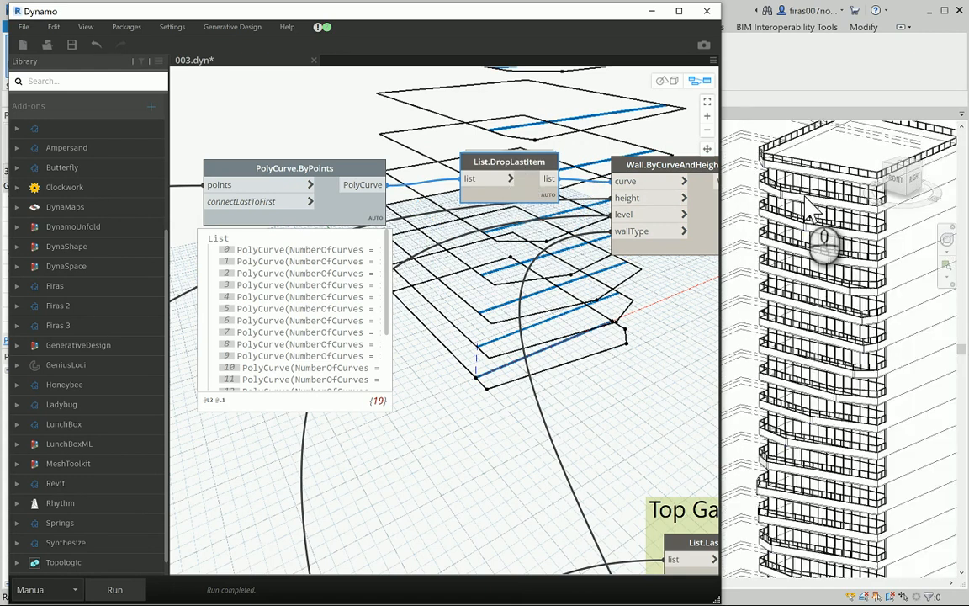
click(652, 10)
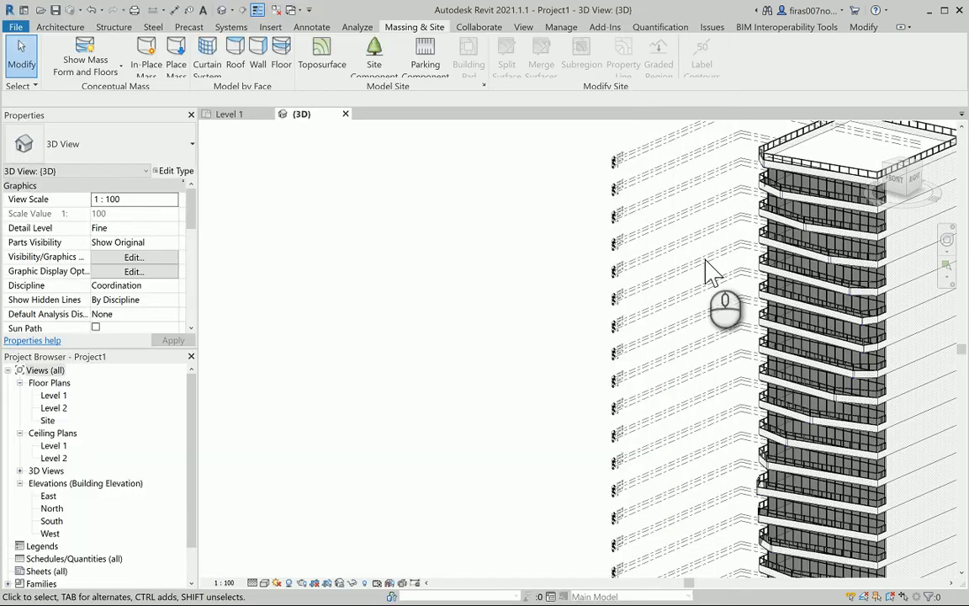
middle_drag(711, 274, 537, 267)
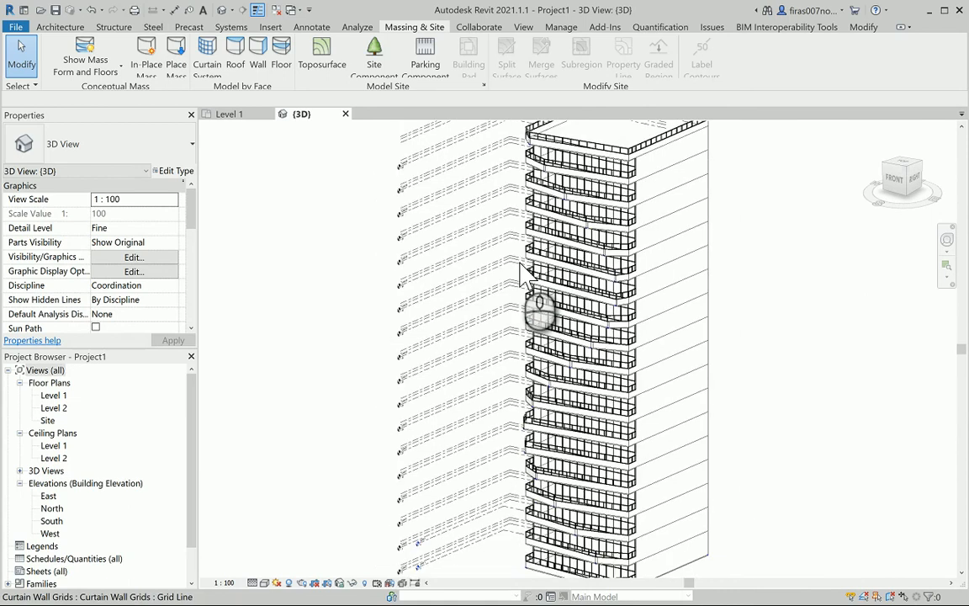
scroll(413, 223, up, 6)
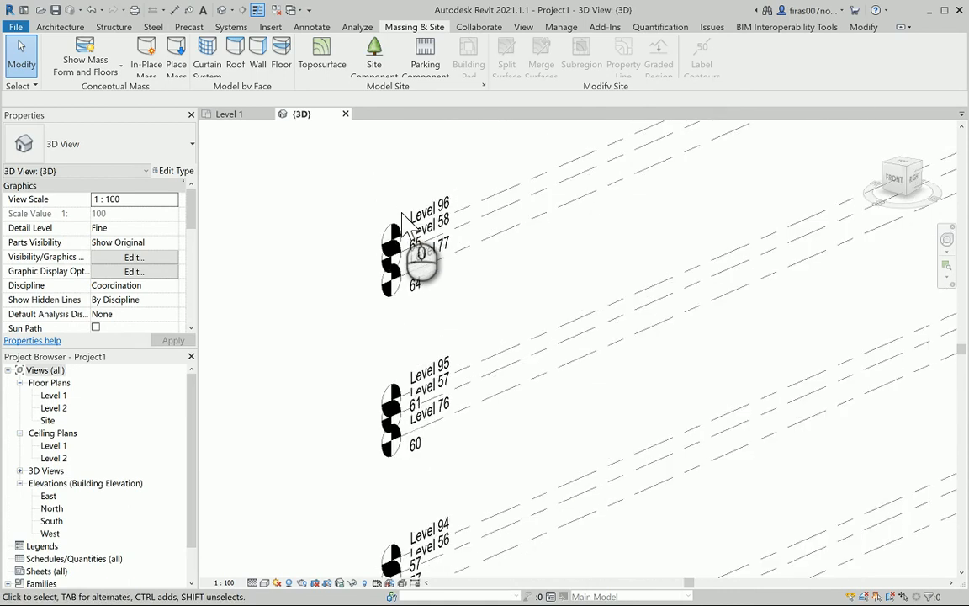
scroll(413, 223, down, 8)
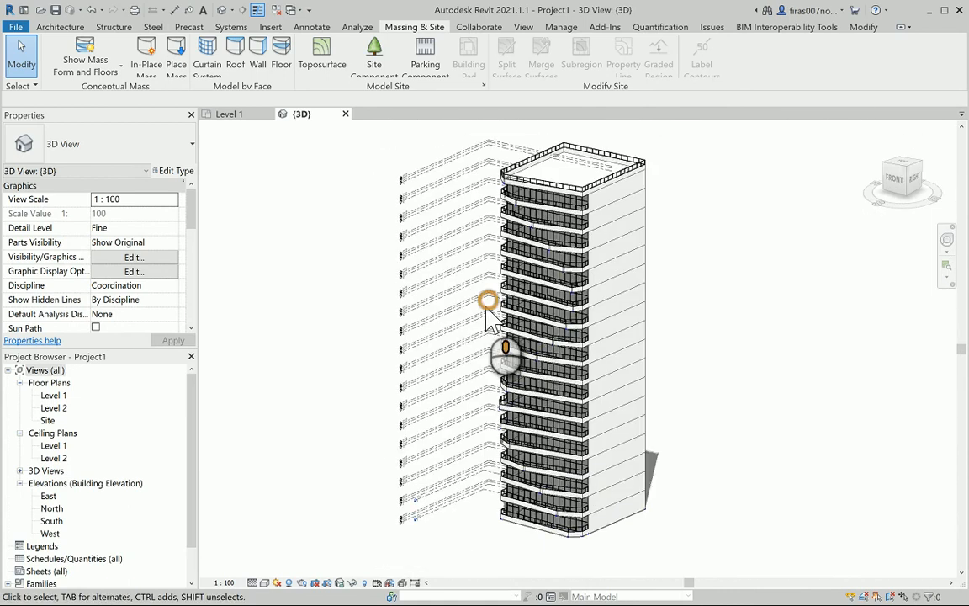
shift+middle_drag(488, 313, 507, 326)
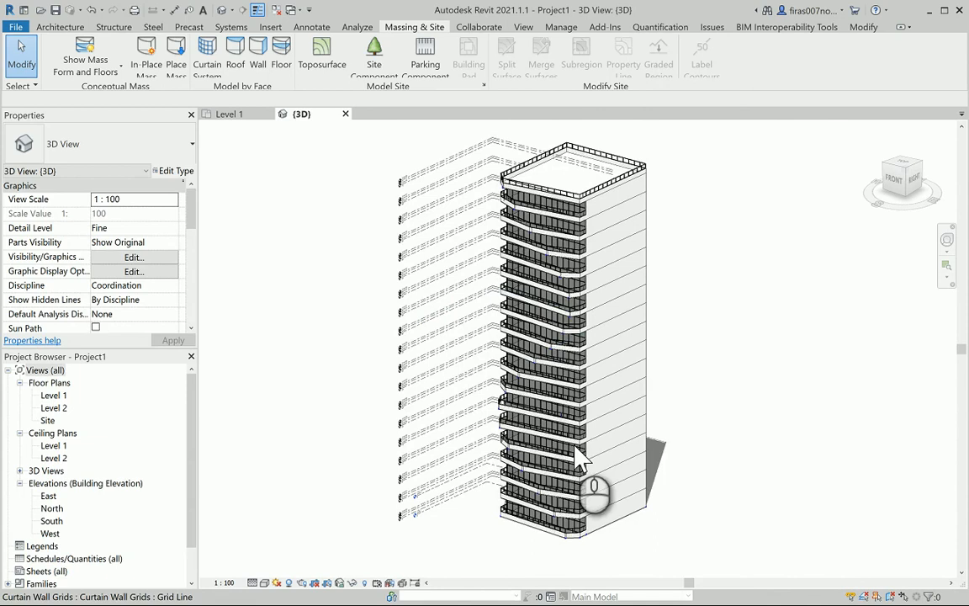
- Switch the tower's 3D view to a shaded visual style and dismiss the save reminder without saving the project
scroll(565, 444, up, 1)
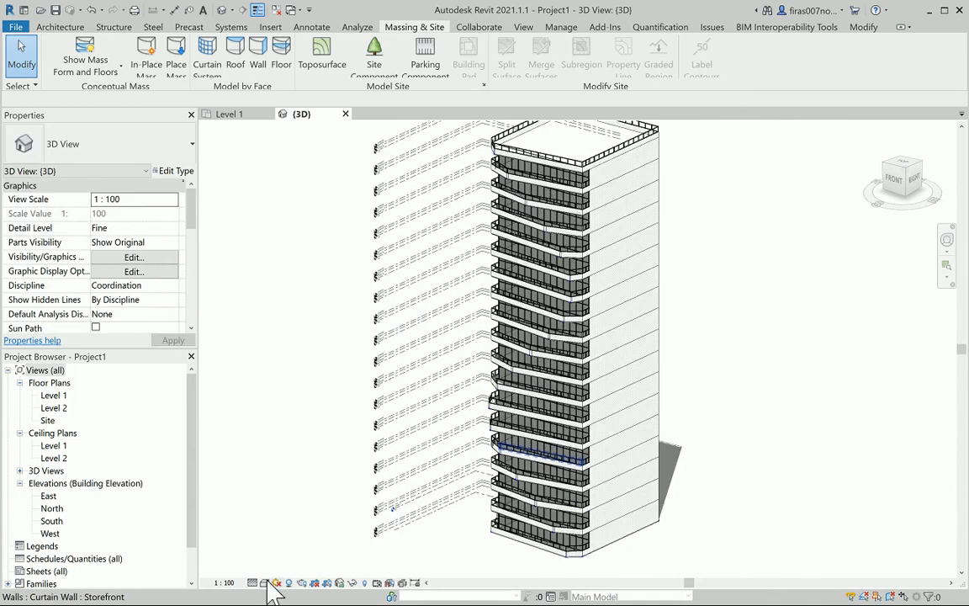
click(265, 583)
click(270, 545)
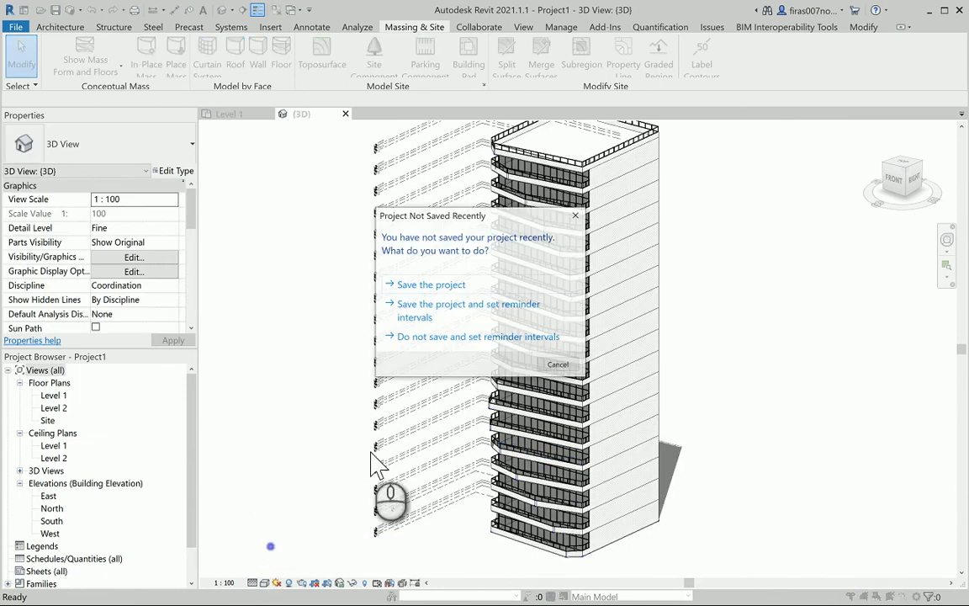
click(558, 364)
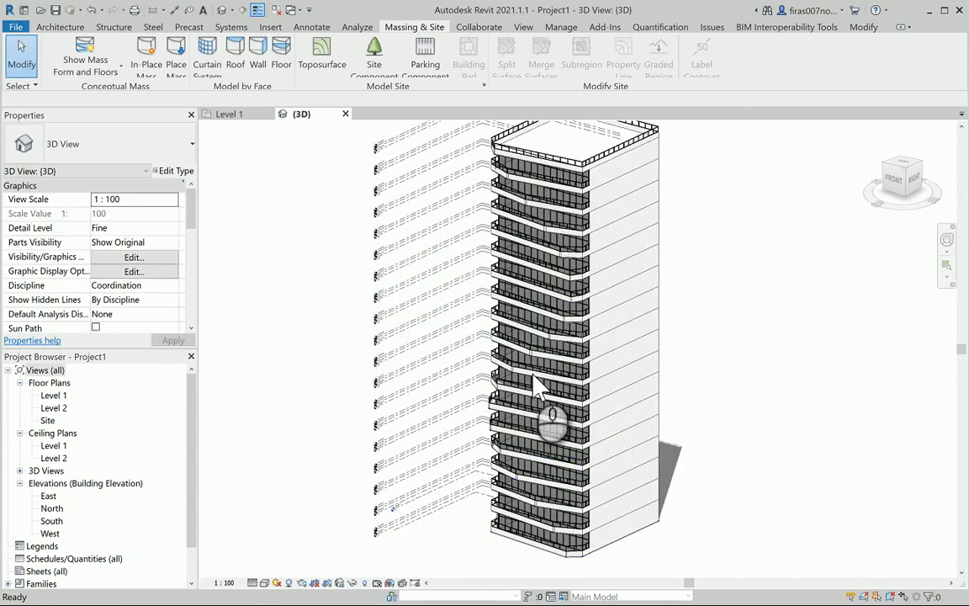
- Examine the shaded tower from several angles, checking the Storefront walls, balcony railings, corners and roof edge up close and as a whole
mouse_move(533, 382)
shift+middle_down()
mouse_move(547, 373)
mouse_move(652, 387)
mouse_move(680, 368)
mouse_move(689, 374)
mouse_move(675, 329)
mouse_move(691, 352)
mouse_move(545, 358)
mouse_move(555, 359)
shift+middle_up()
scroll(559, 362, up, 1)
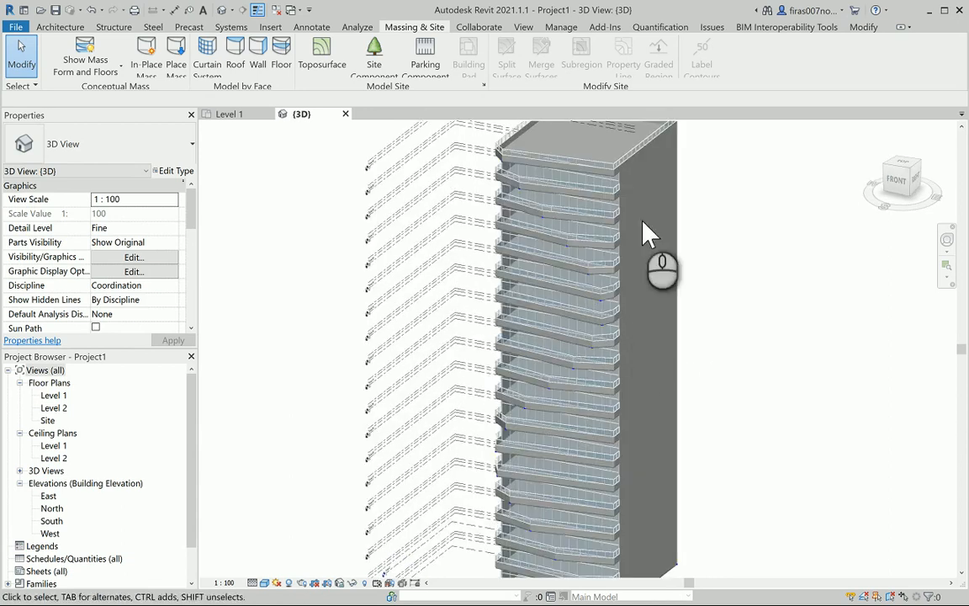
scroll(645, 172, up, 4)
shift+middle_drag(627, 202, 547, 199)
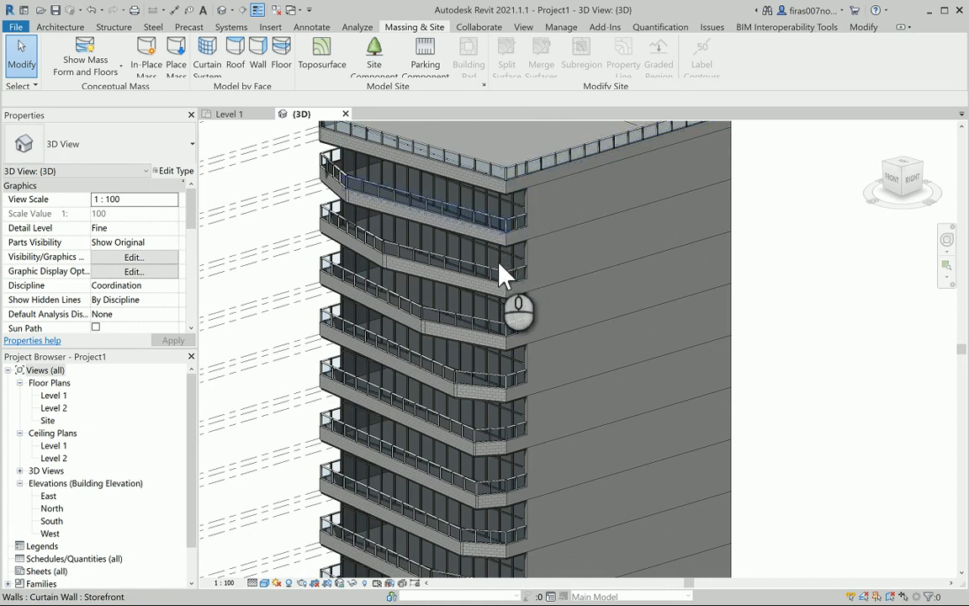
scroll(487, 242, up, 3)
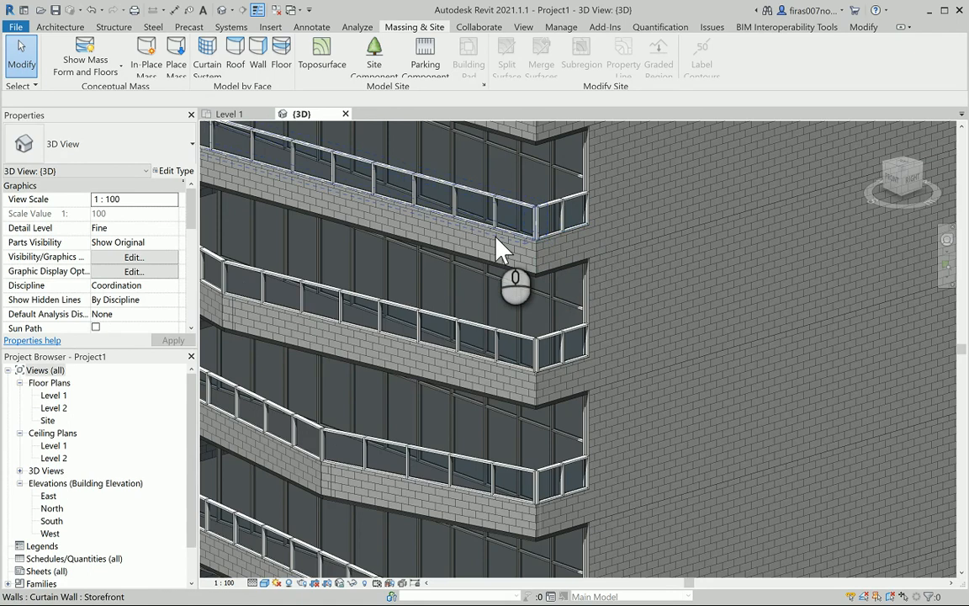
scroll(497, 248, down, 1)
scroll(421, 228, down, 1)
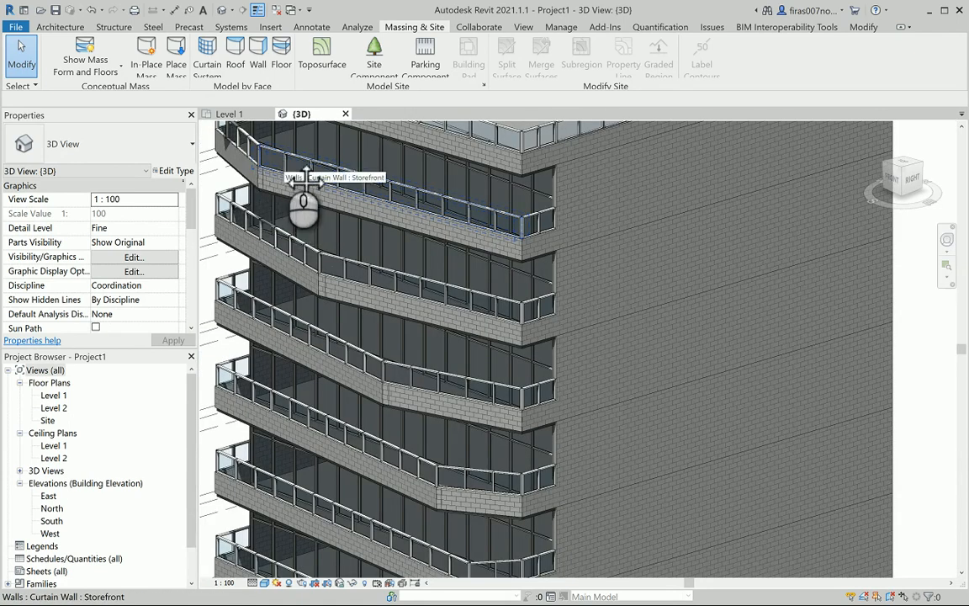
mouse_move(285, 175)
middle_down()
mouse_move(360, 236)
mouse_move(364, 303)
mouse_move(383, 328)
middle_up()
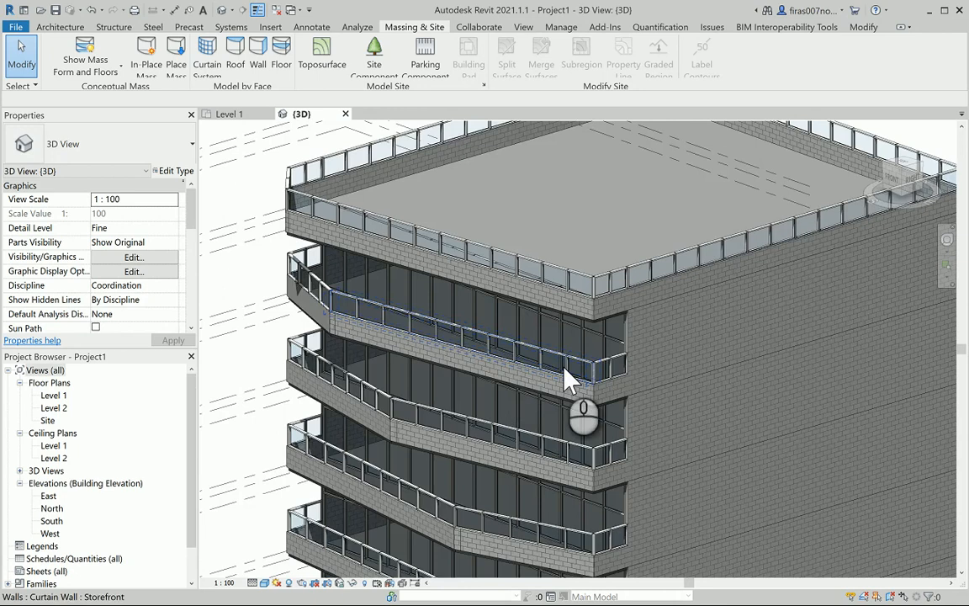
scroll(604, 407, up, 1)
scroll(604, 396, up, 1)
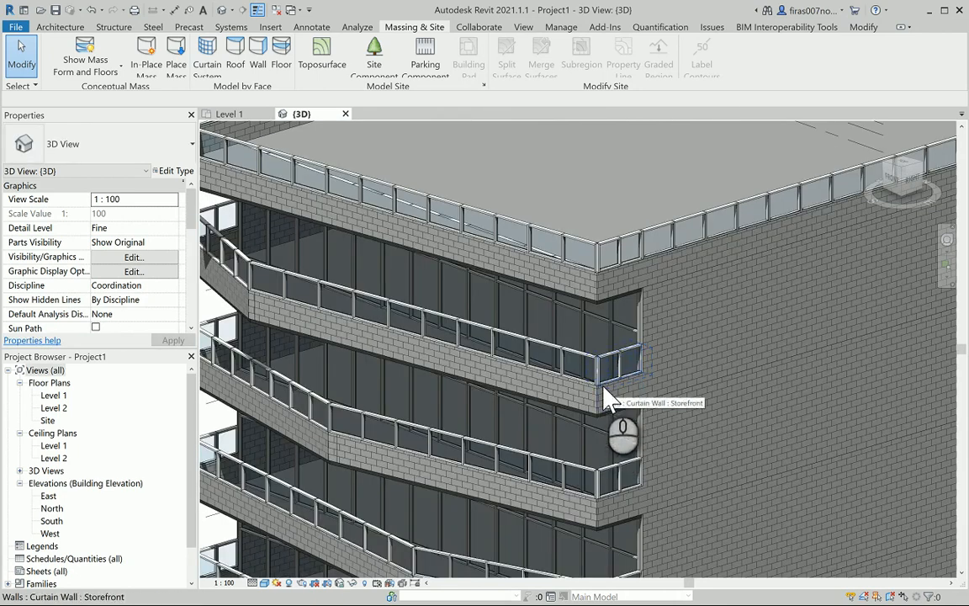
scroll(606, 400, down, 1)
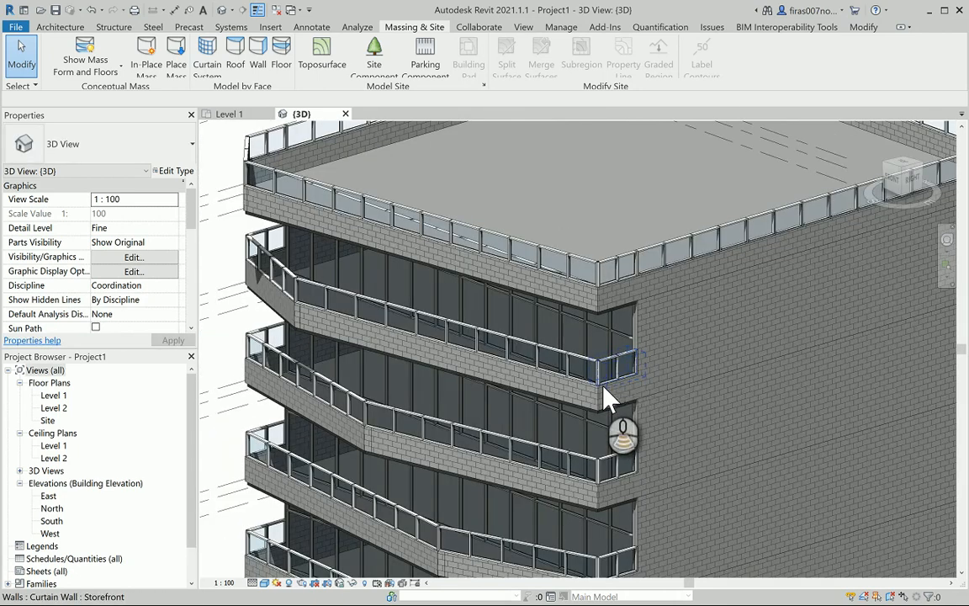
scroll(604, 395, down, 5)
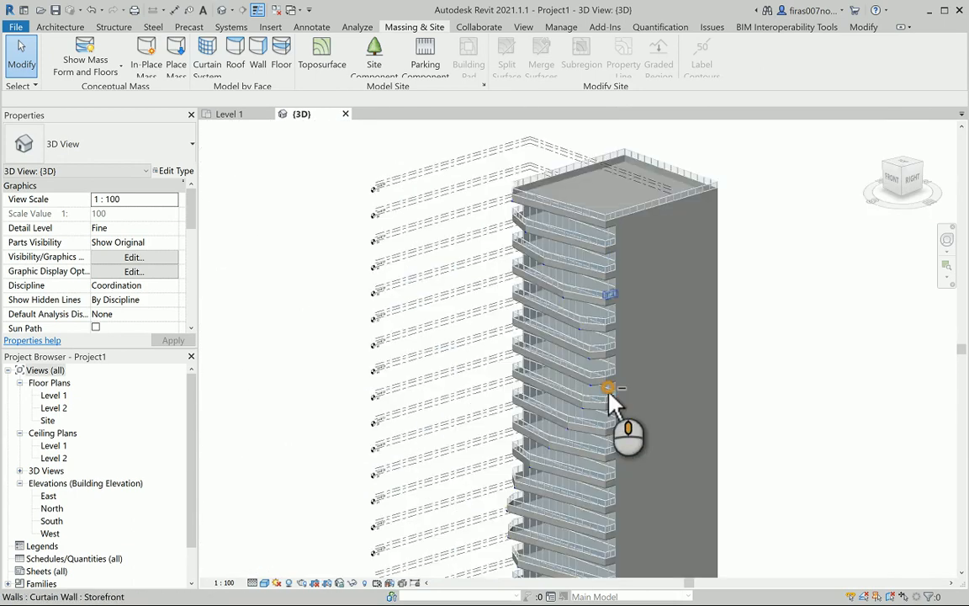
shift+middle_drag(610, 394, 669, 368)
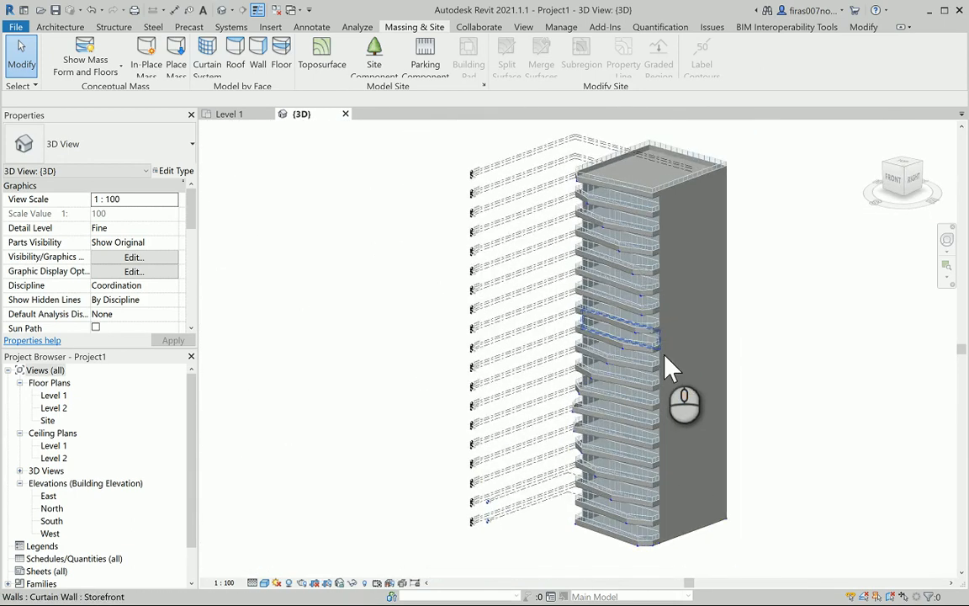